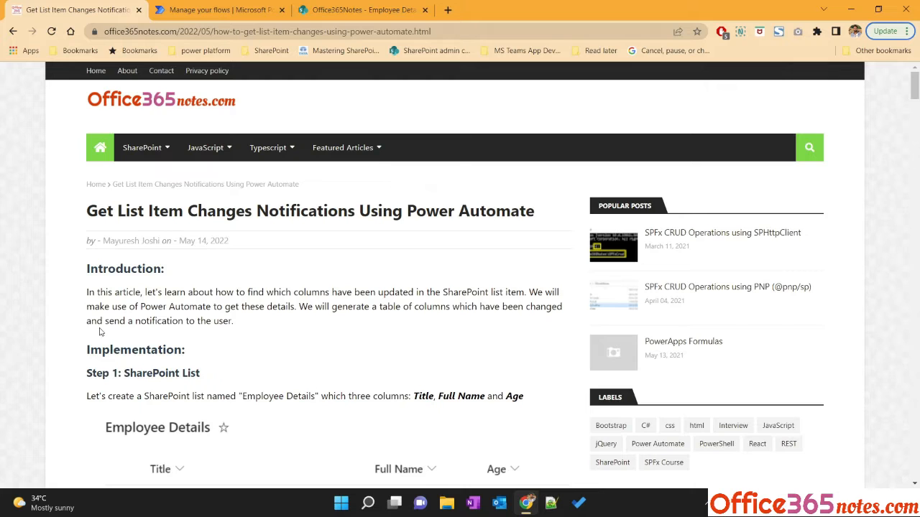
Review the tutorial article and the Employee Details SharePoint list before opening the flows page
scroll(225, 307, down, 3)
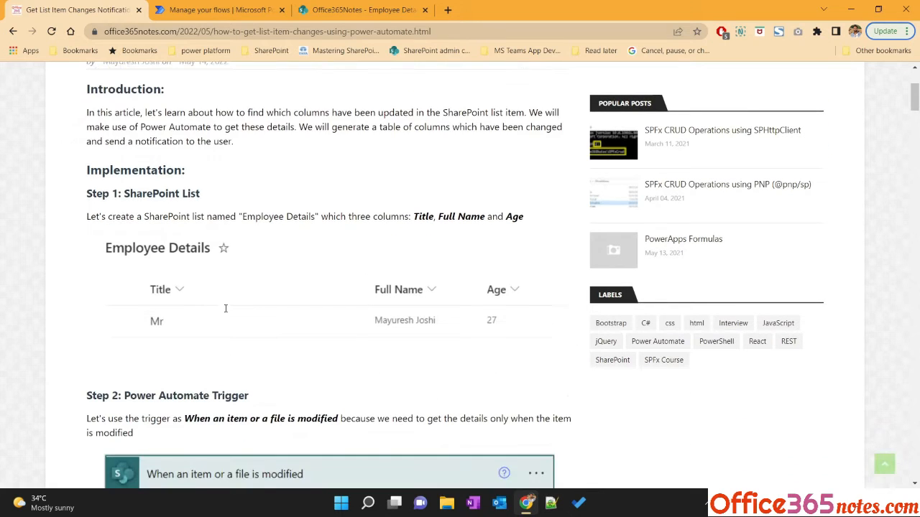
click(307, 14)
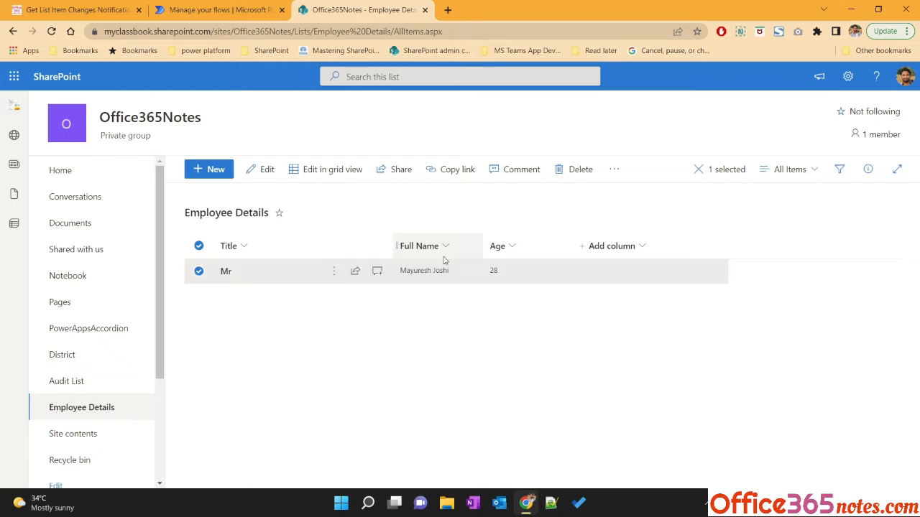
click(221, 14)
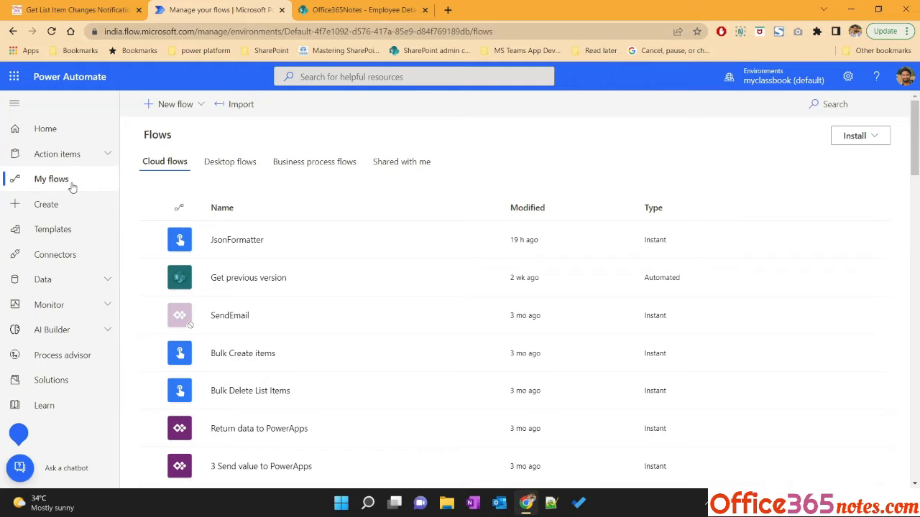
Start a new automated cloud flow named ListChanges
click(198, 105)
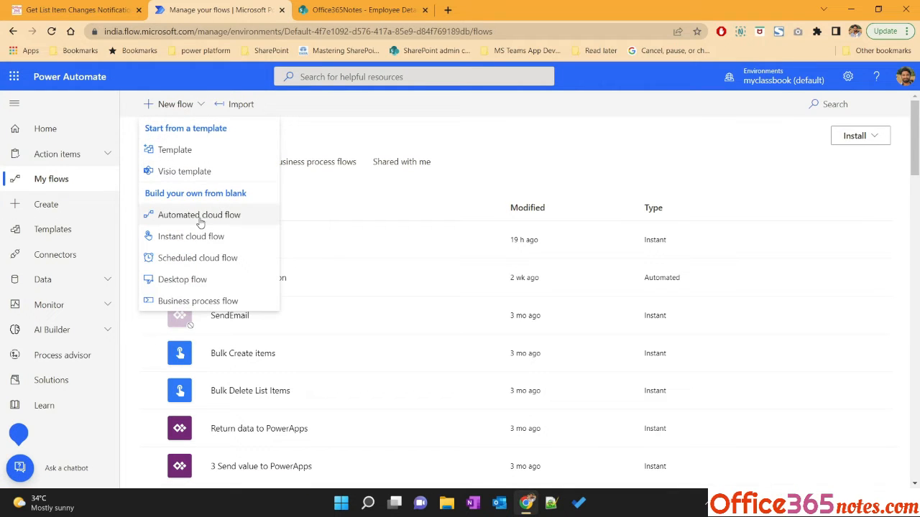
click(235, 219)
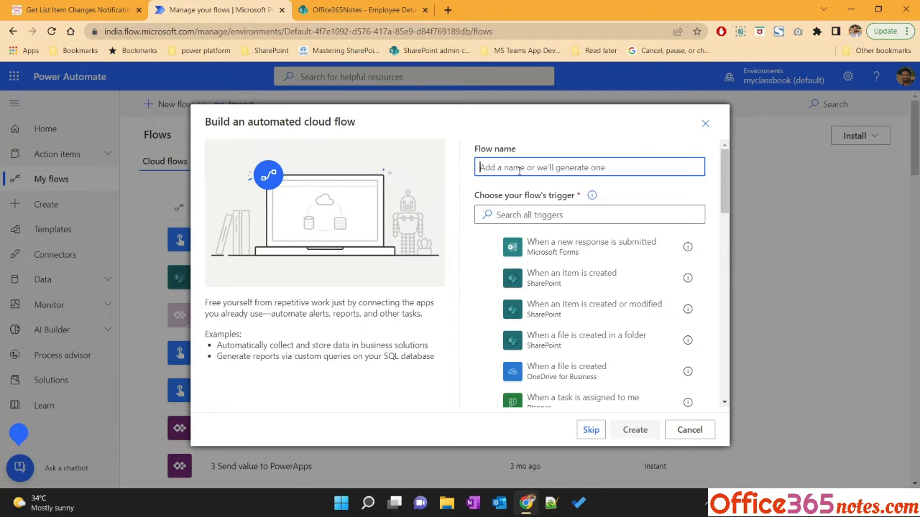
text(ListChanges)
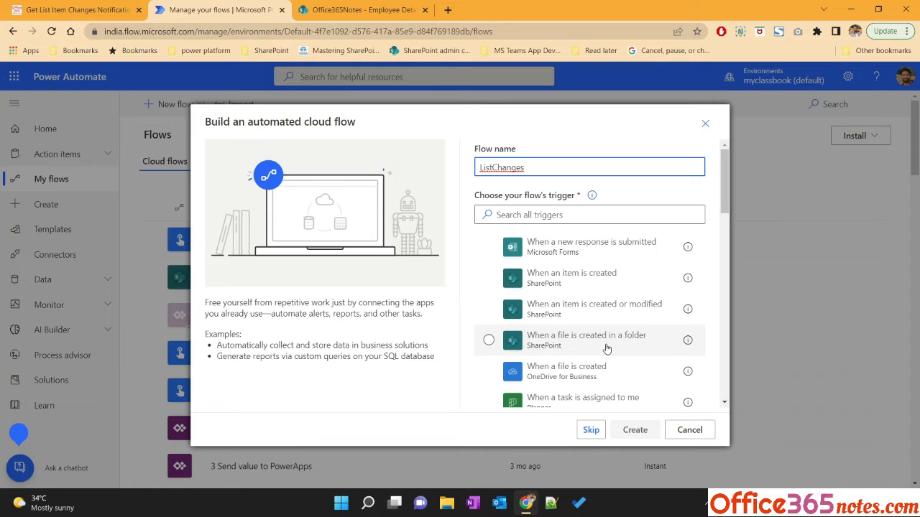
Search SharePoint triggers, choose When an item or a file is modified, and create the flow
scroll(609, 338, down, 2)
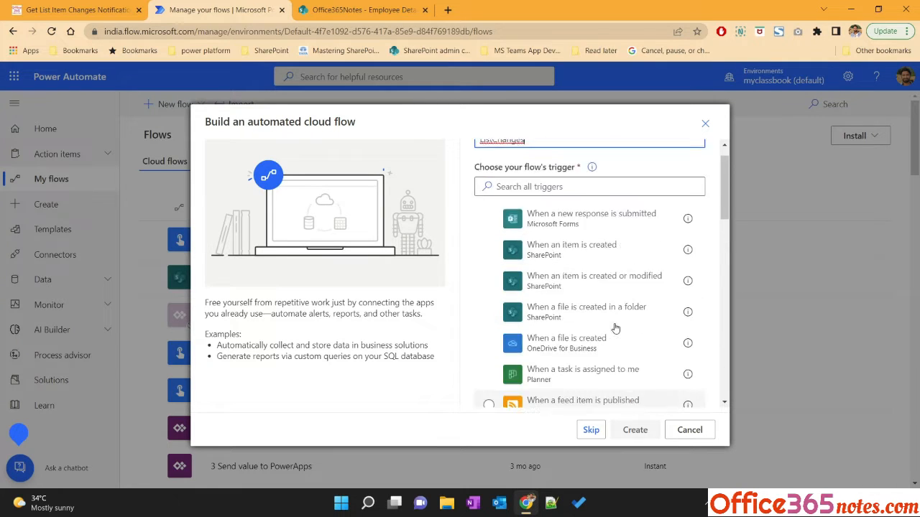
scroll(616, 328, up, 2)
click(565, 219)
text(sharepoint)
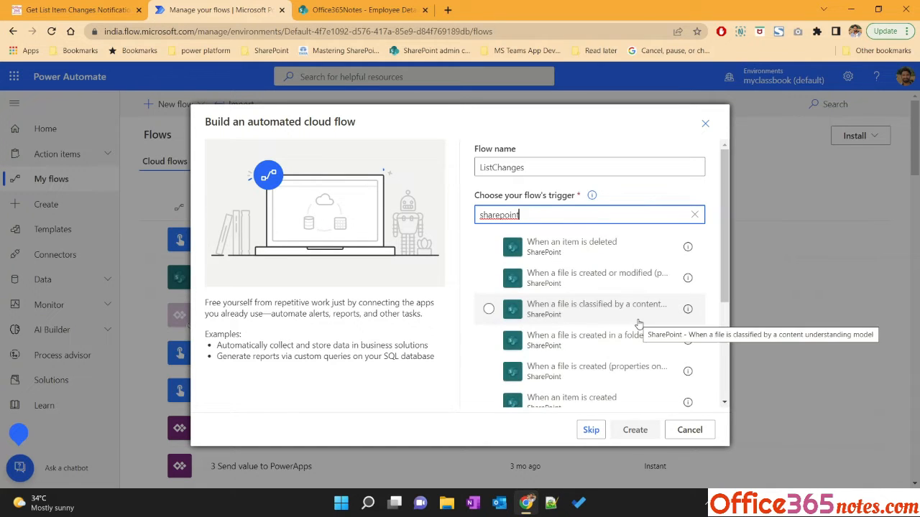
scroll(631, 377, down, 2)
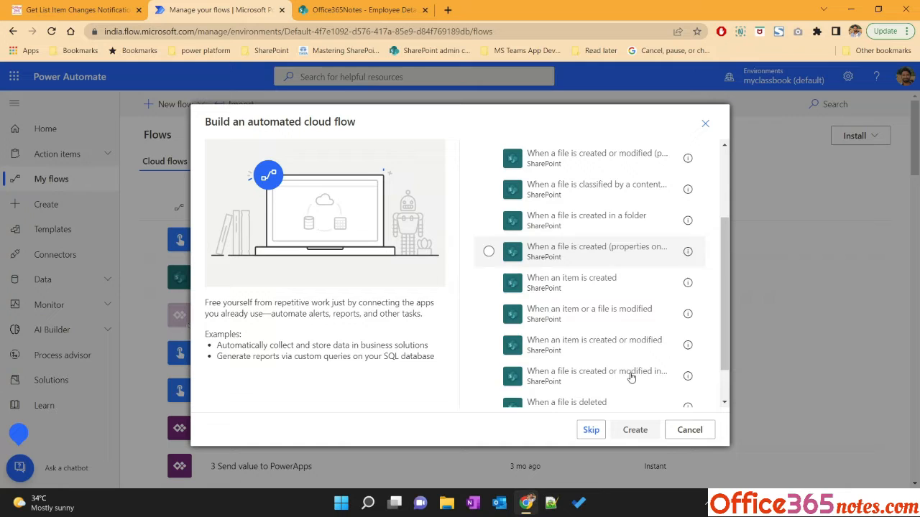
click(604, 318)
click(632, 430)
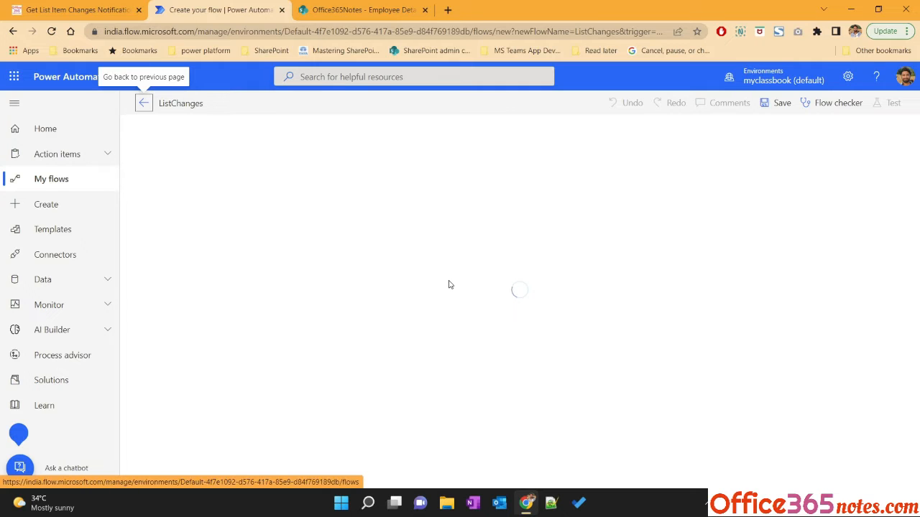
Read the article's title and its SharePoint list and trigger sections
click(70, 9)
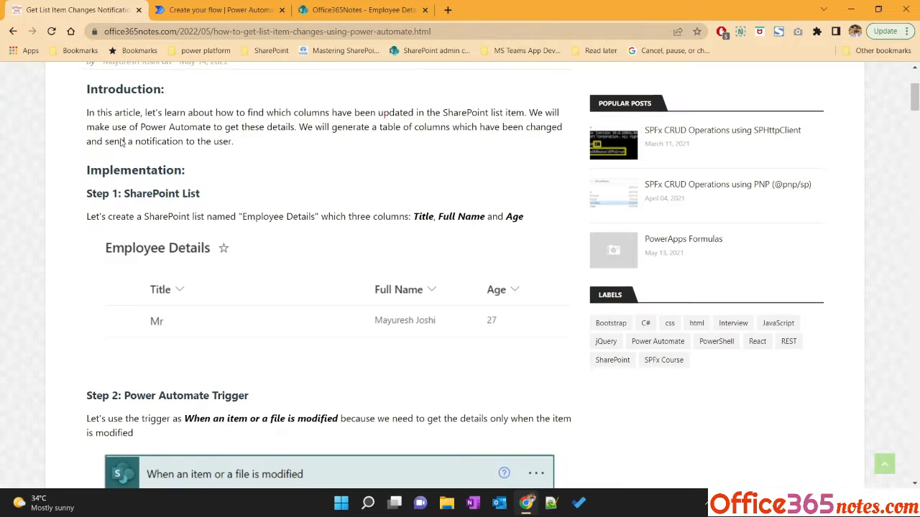
scroll(182, 239, up, 2)
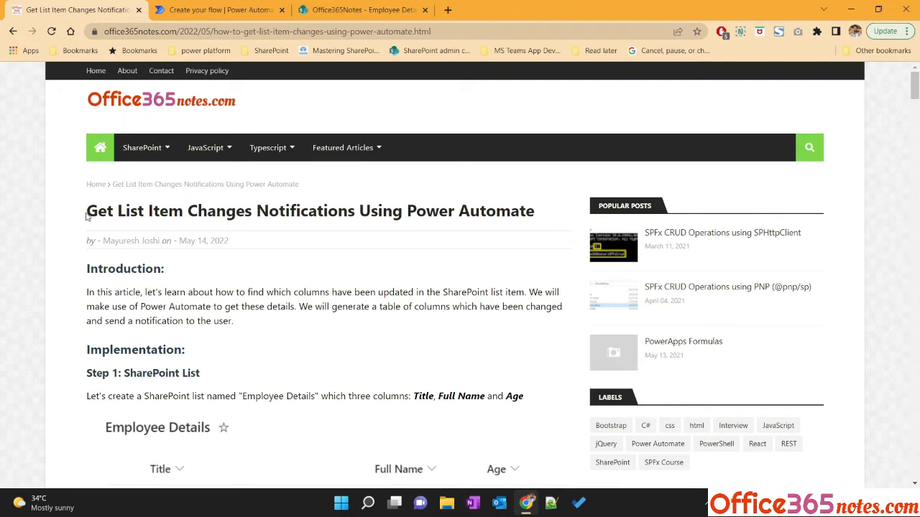
drag(86, 216, 434, 214)
click(434, 214)
scroll(252, 317, down, 3)
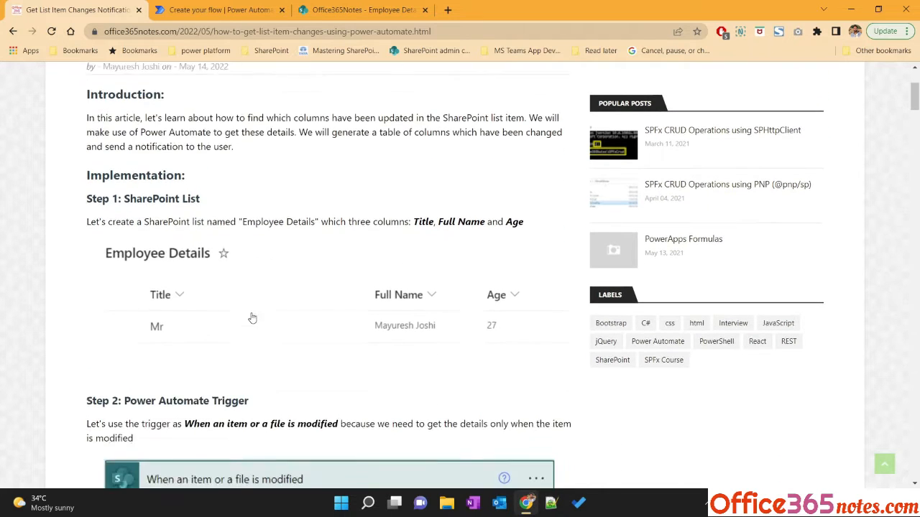
drag(125, 194, 205, 196)
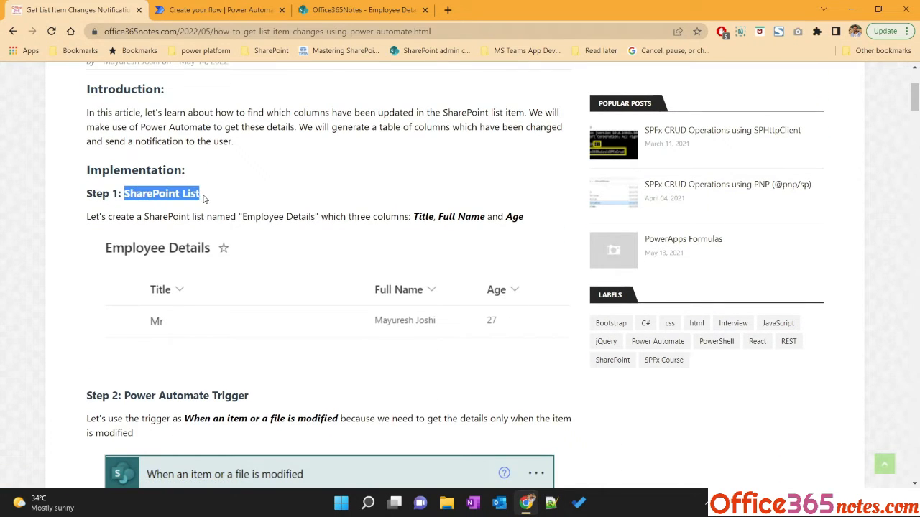
click(341, 16)
click(76, 9)
scroll(173, 177, down, 3)
drag(124, 157, 251, 159)
click(253, 12)
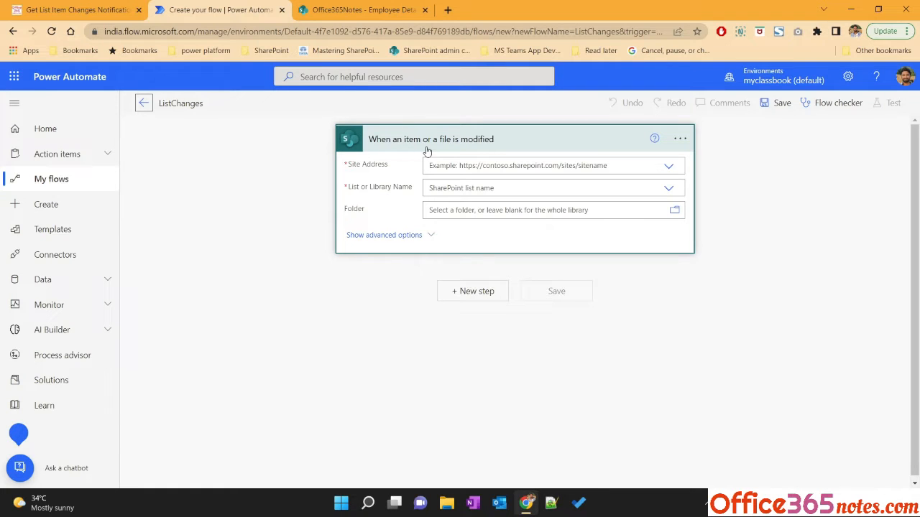
Read the article's Get Item Changes section describing the Id and Since values
click(65, 9)
scroll(161, 226, down, 4)
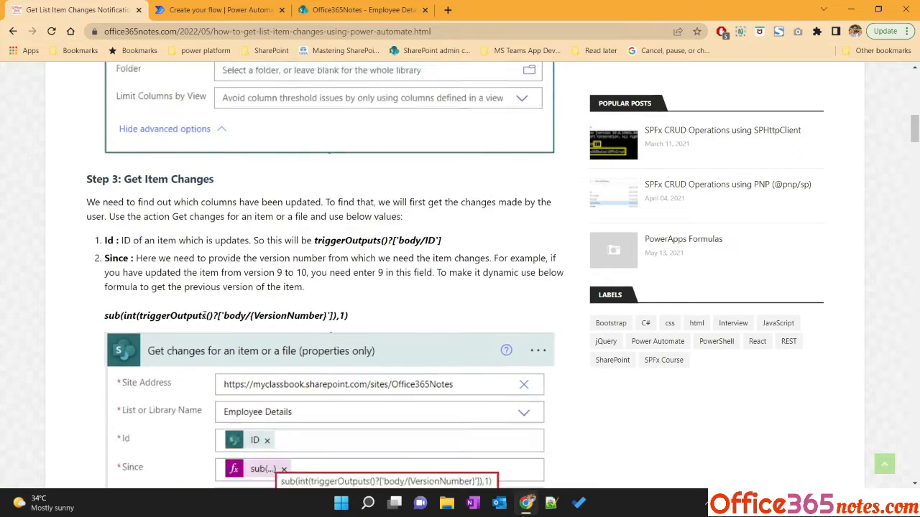
drag(125, 137, 214, 135)
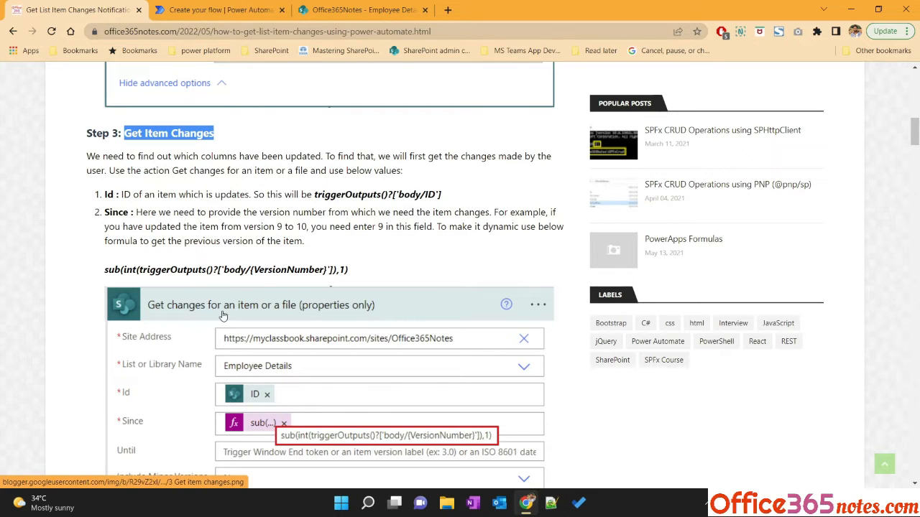
click(214, 6)
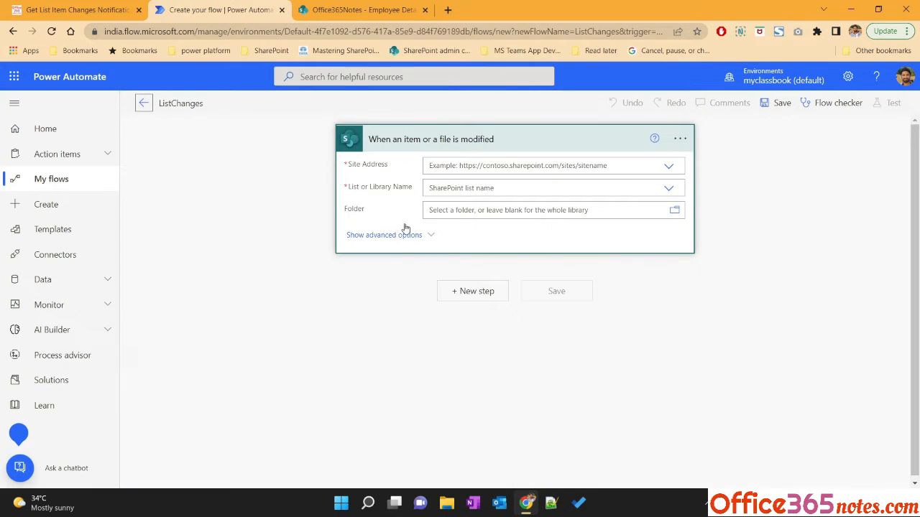
click(92, 7)
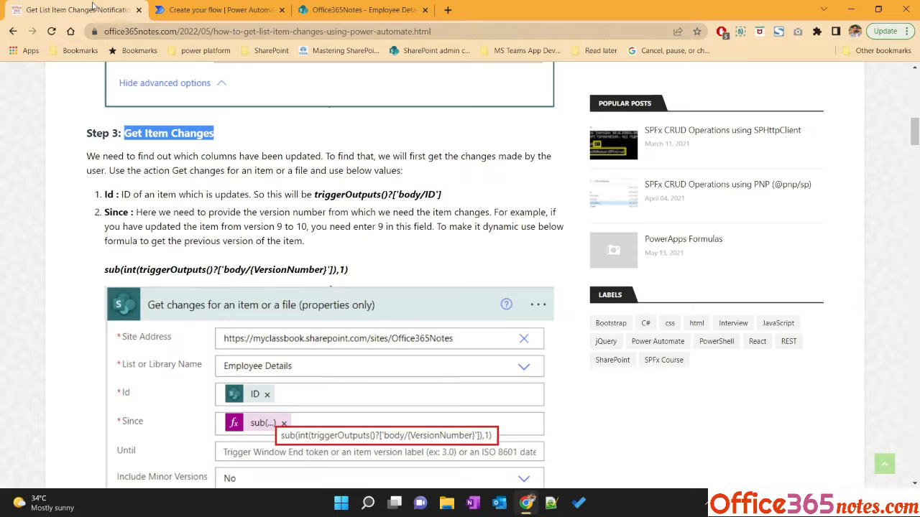
click(216, 9)
Add a new step with the SharePoint action Get changes for an item or a file (properties only)
click(474, 293)
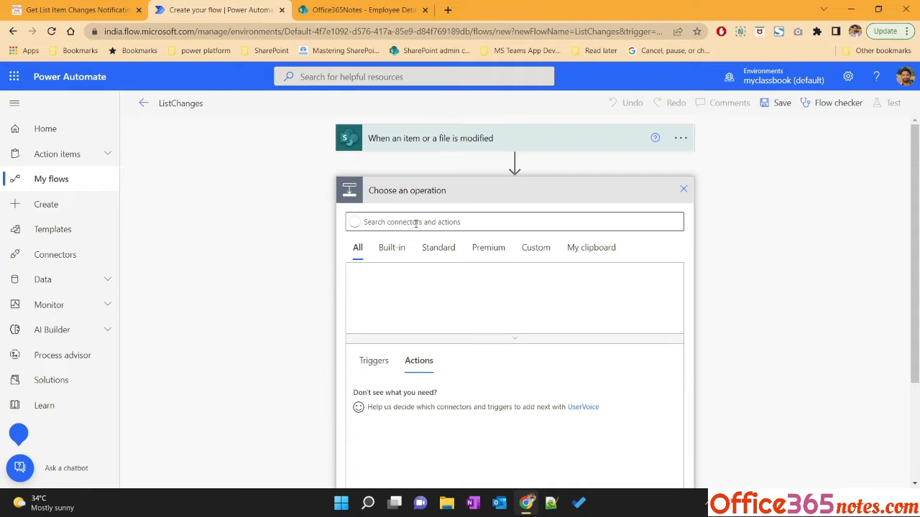
text(get)
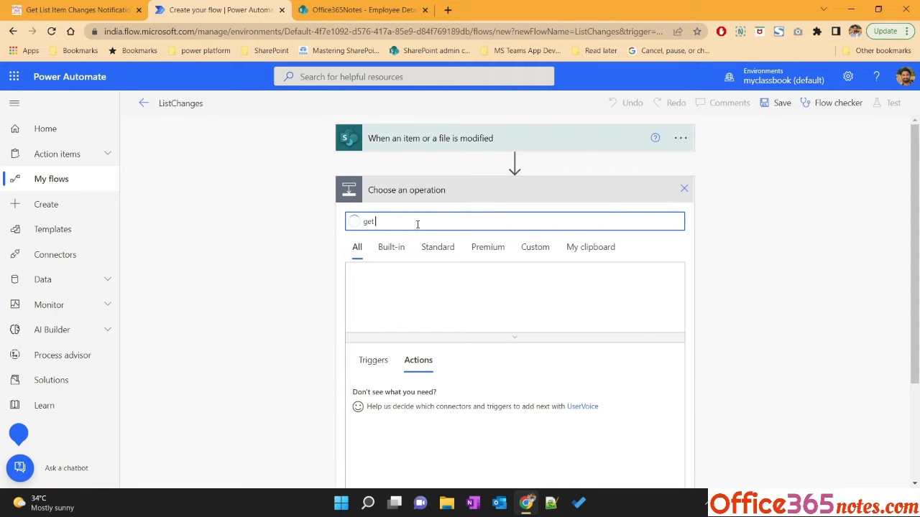
text( changes)
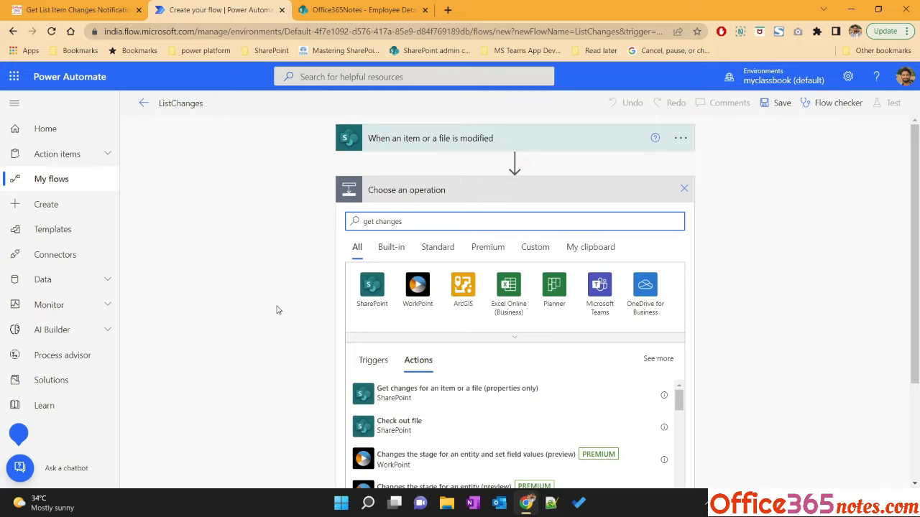
scroll(278, 311, down, 1)
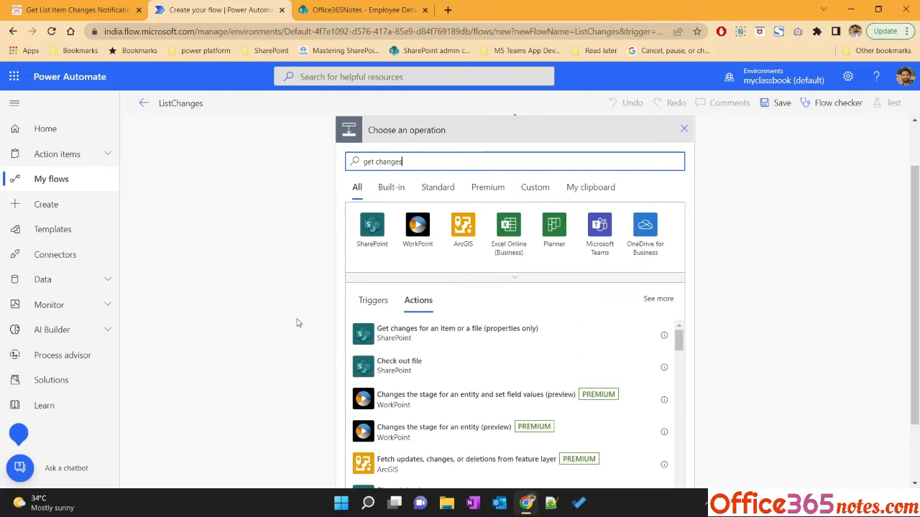
click(468, 343)
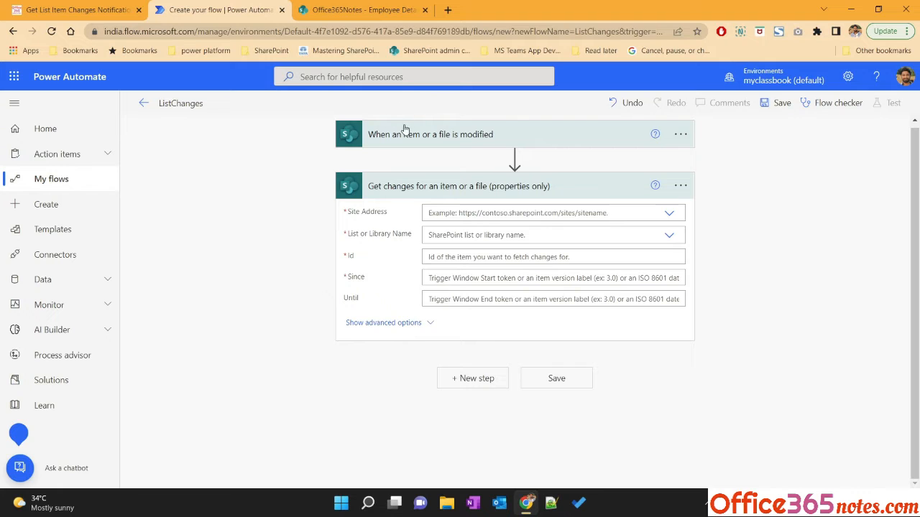
Copy the Office365Notes site URL into the trigger's custom site address and set its list to Employee Details
click(359, 10)
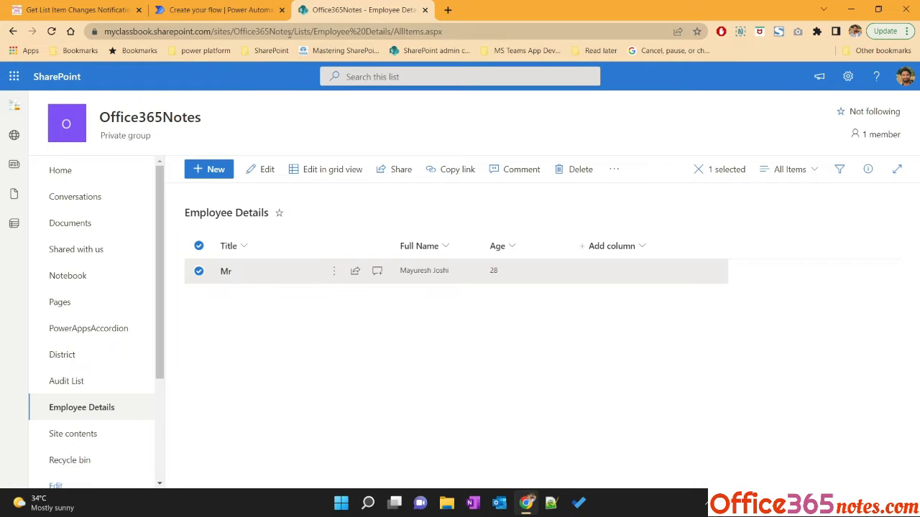
drag(291, 34, 102, 32)
key(ctrl+c)
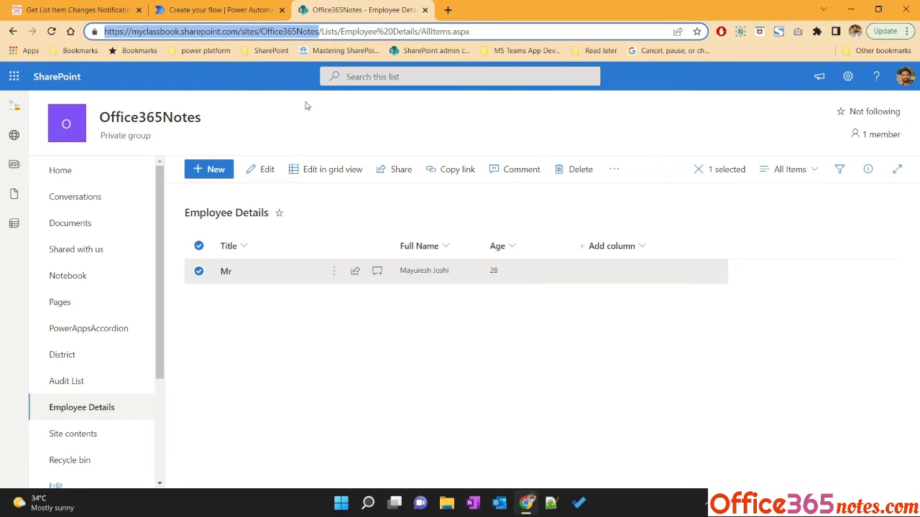
click(215, 10)
click(472, 141)
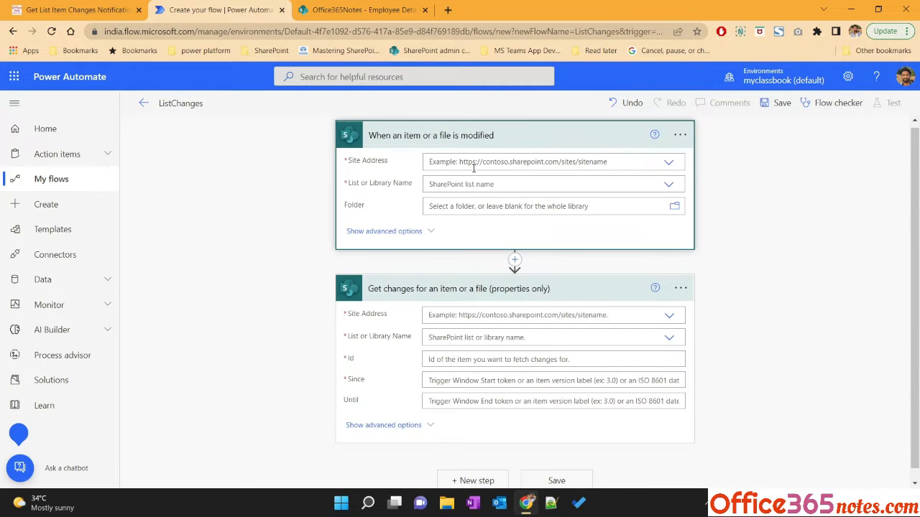
click(666, 164)
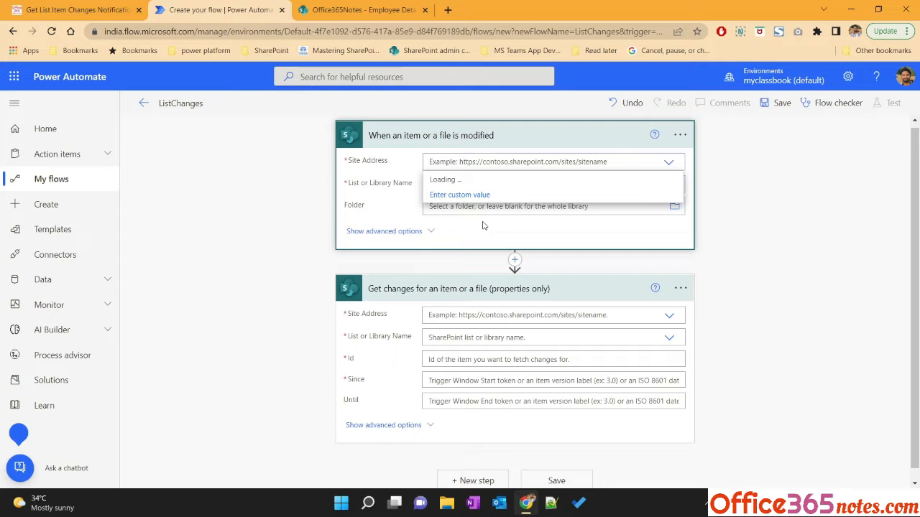
scroll(485, 267, down, 2)
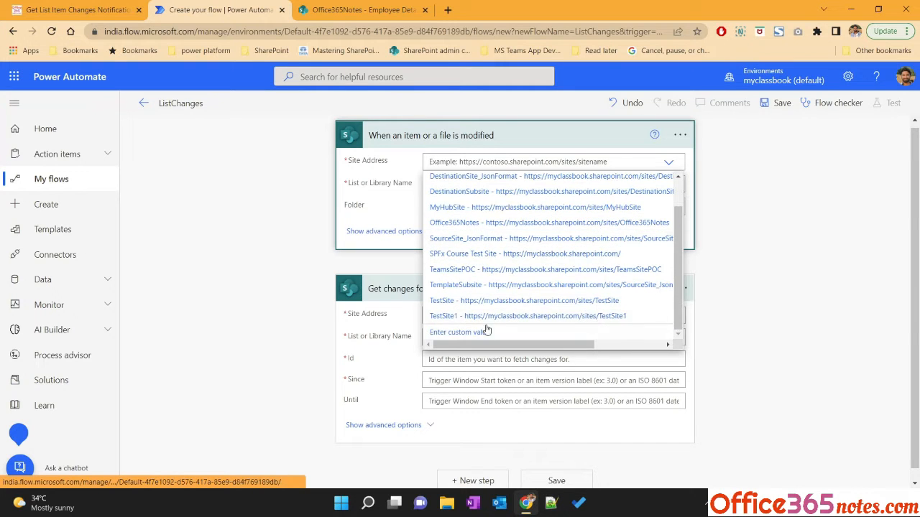
click(477, 331)
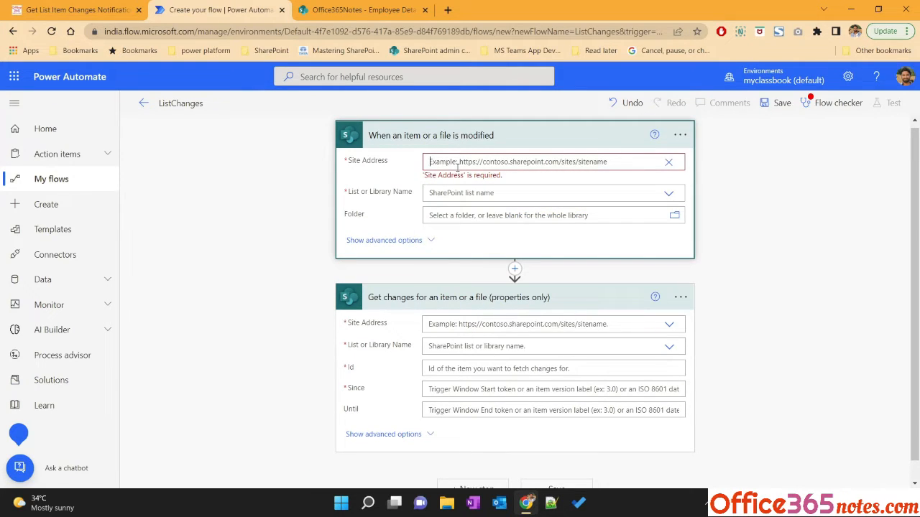
key(ctrl+v)
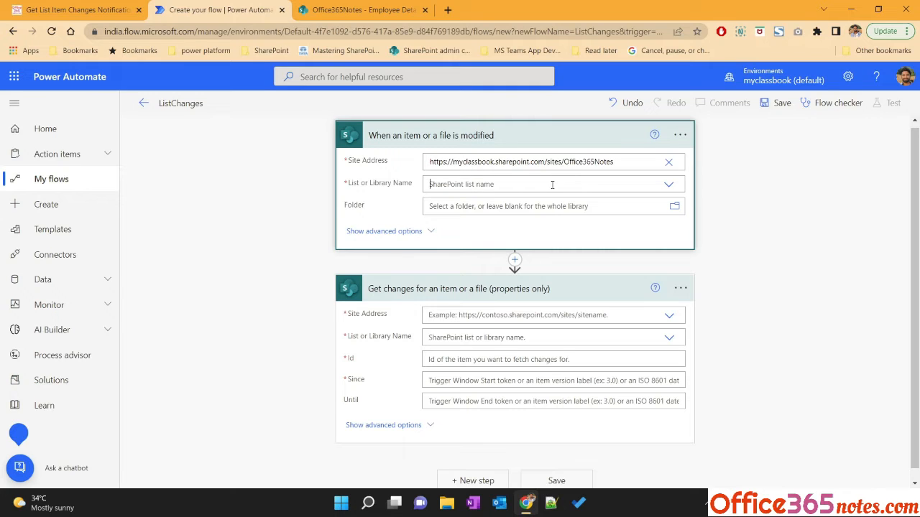
click(552, 184)
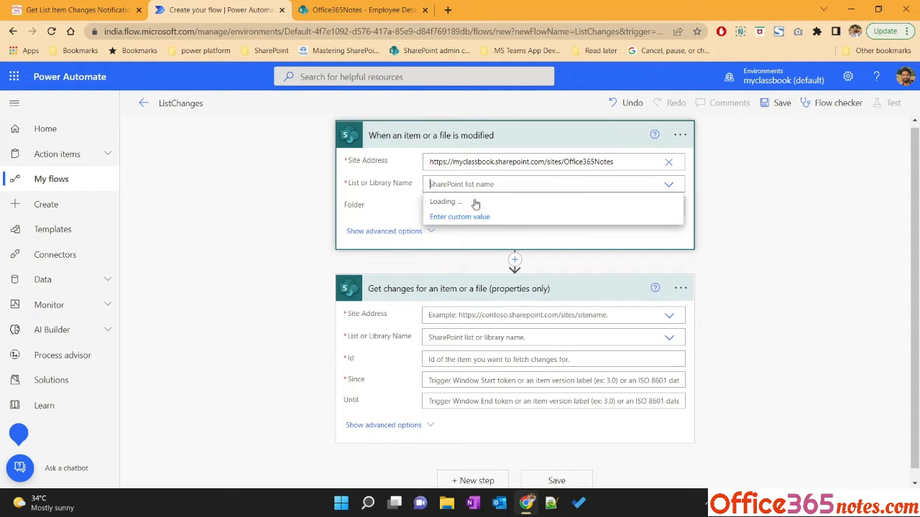
click(471, 249)
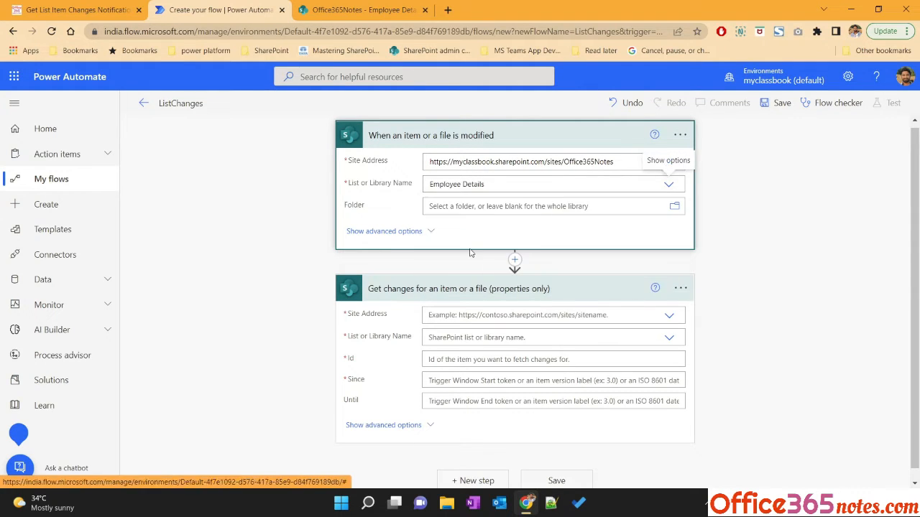
Paste the Office365Notes site URL as the Get changes action's custom site address and choose the Employee Details list
click(471, 316)
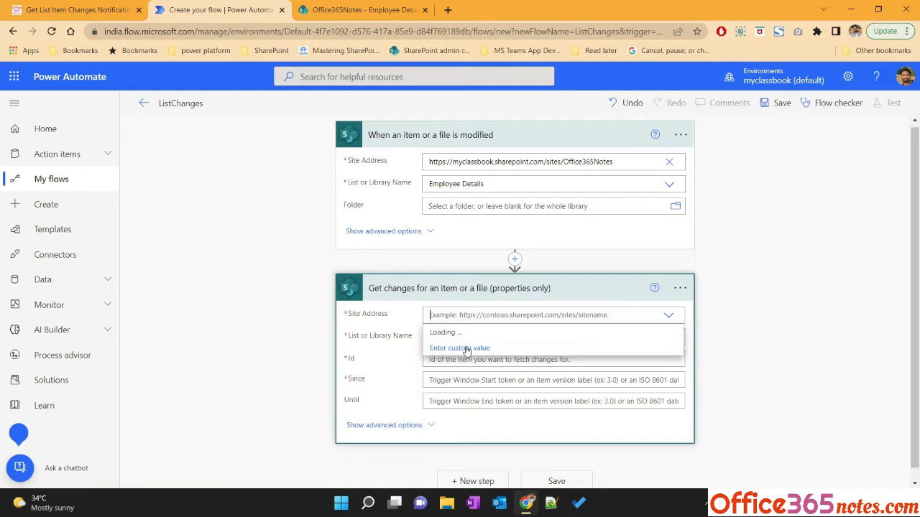
click(466, 350)
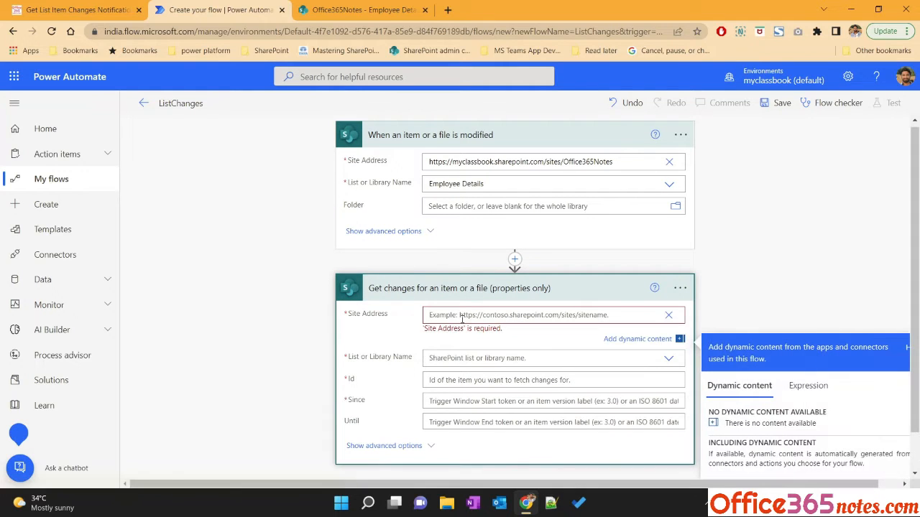
key(ctrl+v)
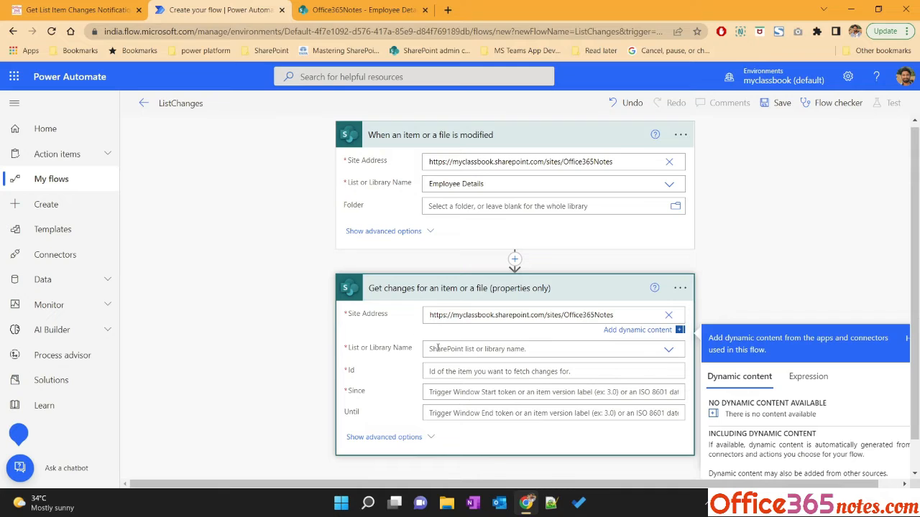
click(461, 337)
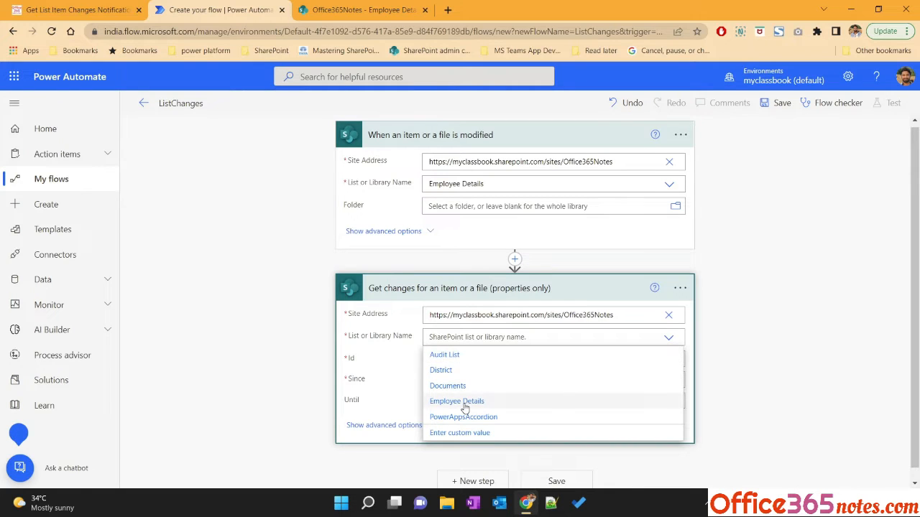
click(441, 400)
Fill the action's Id field with the trigger's ID dynamic content
click(445, 360)
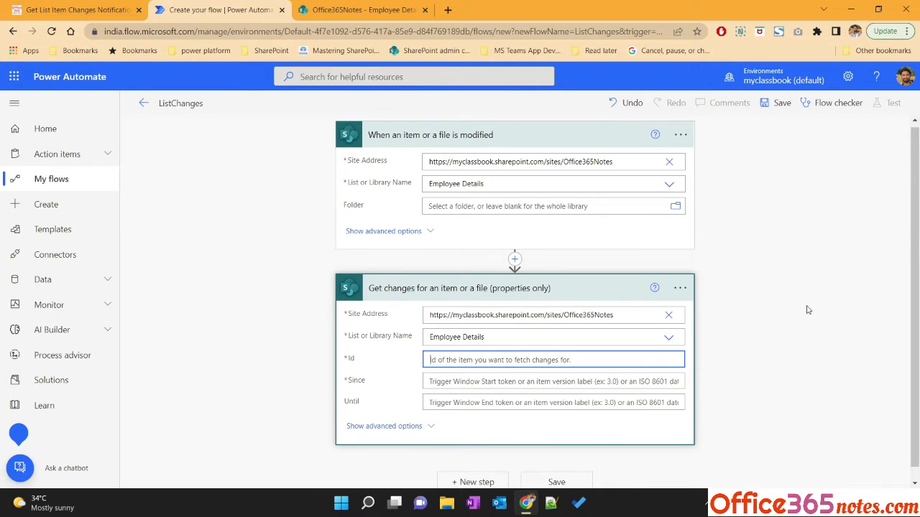
scroll(760, 282, down, 1)
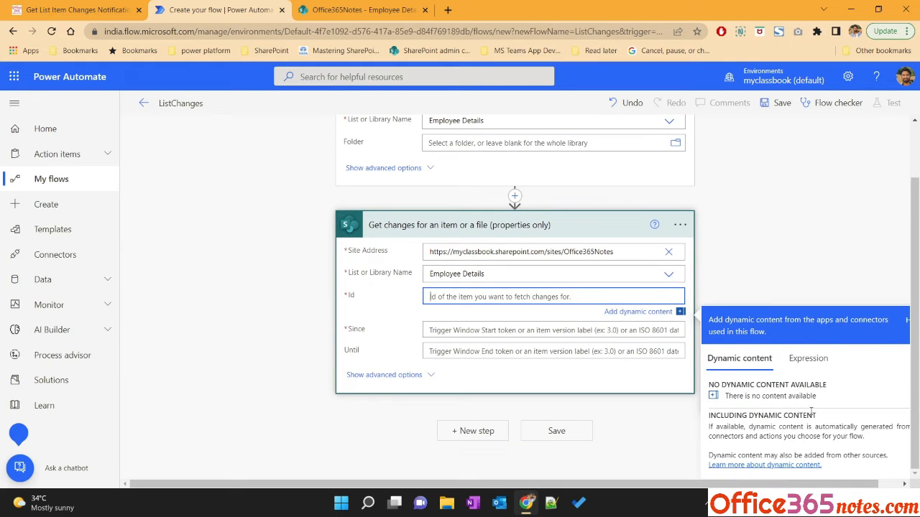
click(743, 227)
click(498, 327)
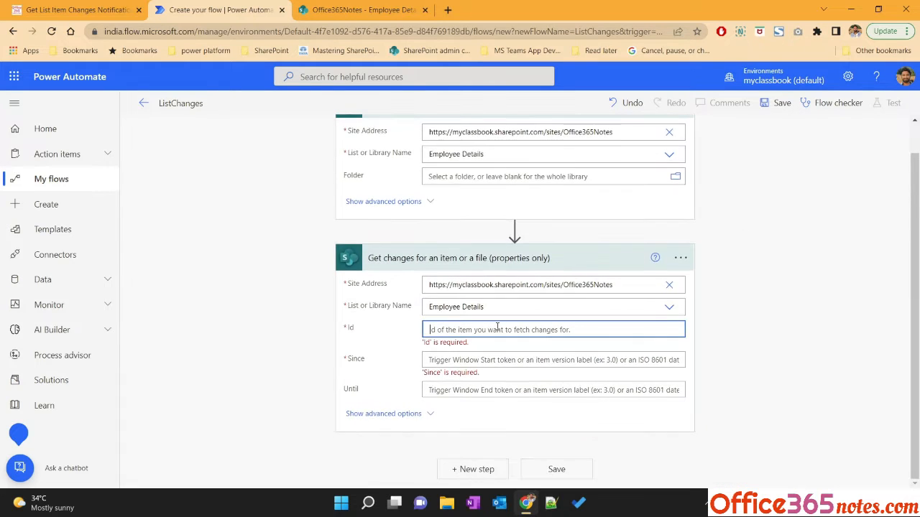
scroll(618, 359, down, 3)
click(731, 306)
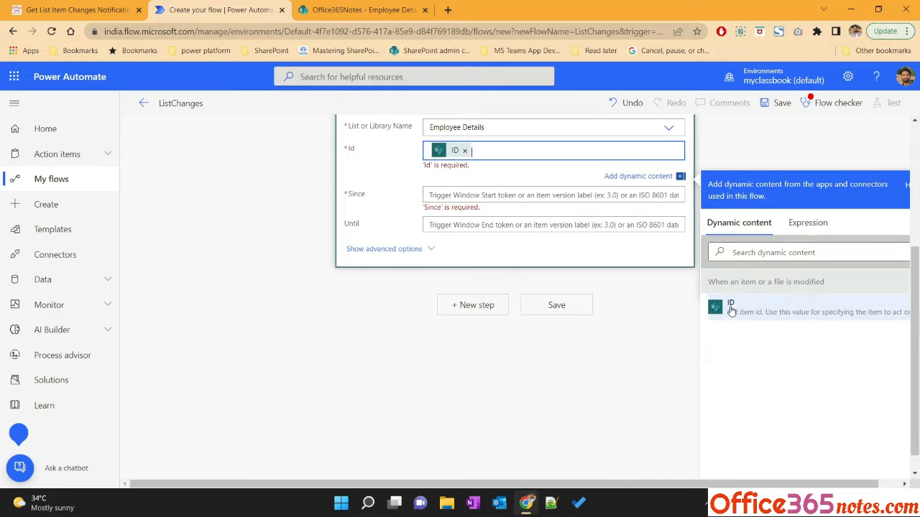
Open the Employee Details item's version history in SharePoint to examine its version numbers
scroll(329, 318, up, 1)
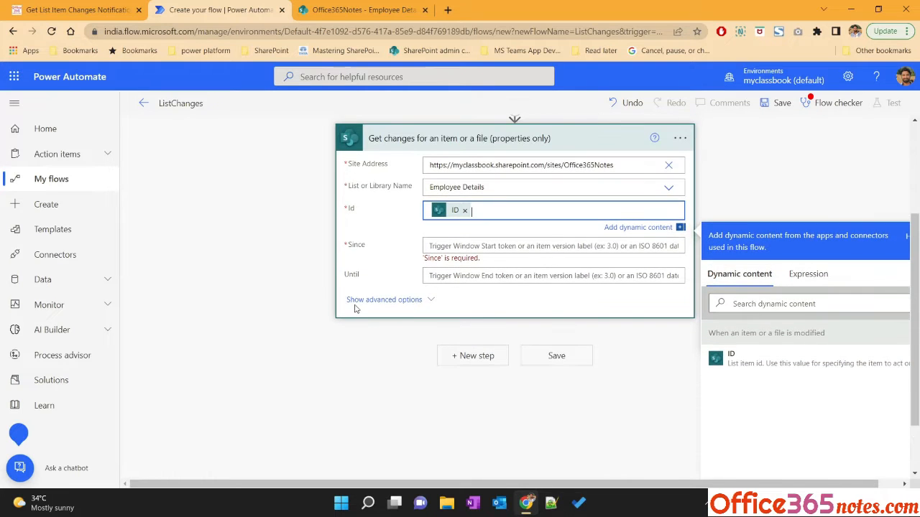
click(349, 247)
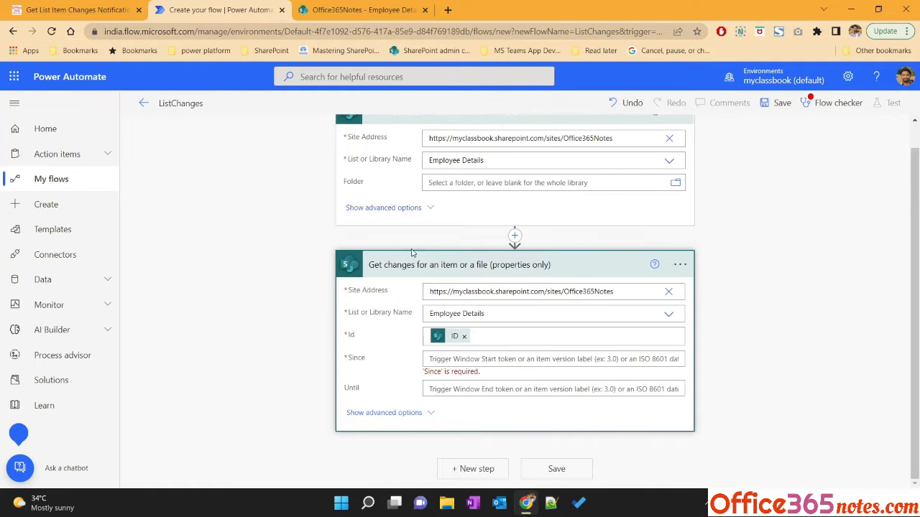
click(451, 360)
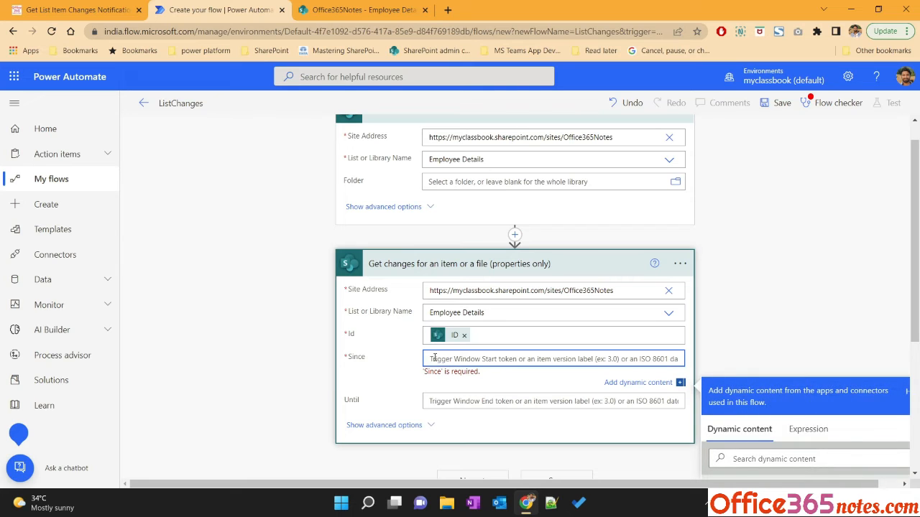
double_click(358, 359)
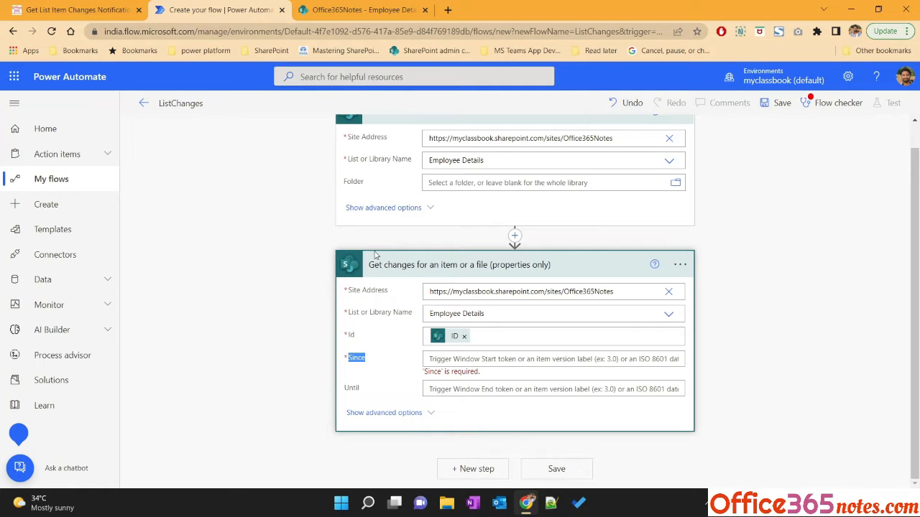
click(366, 10)
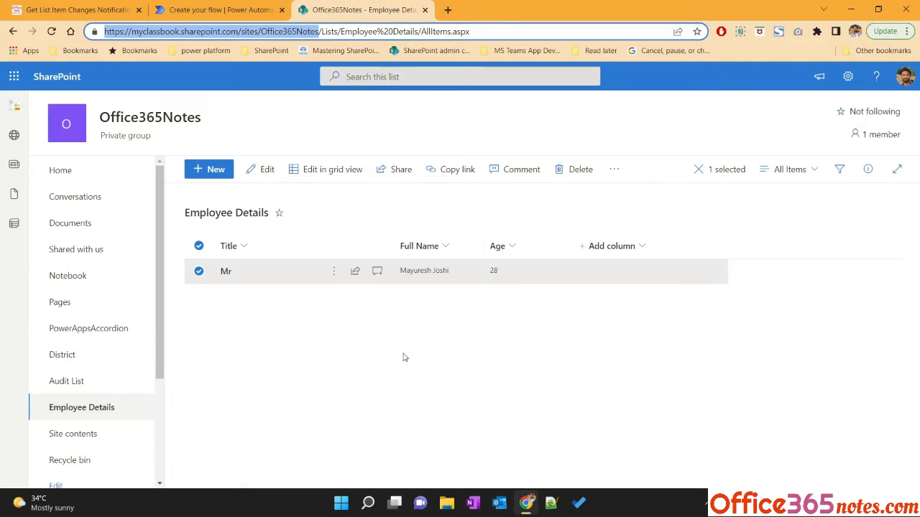
click(334, 273)
click(363, 414)
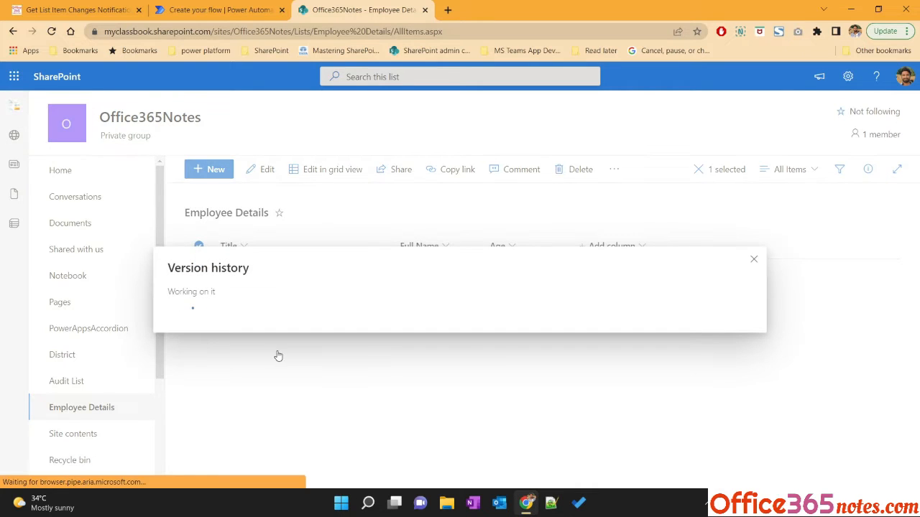
double_click(186, 244)
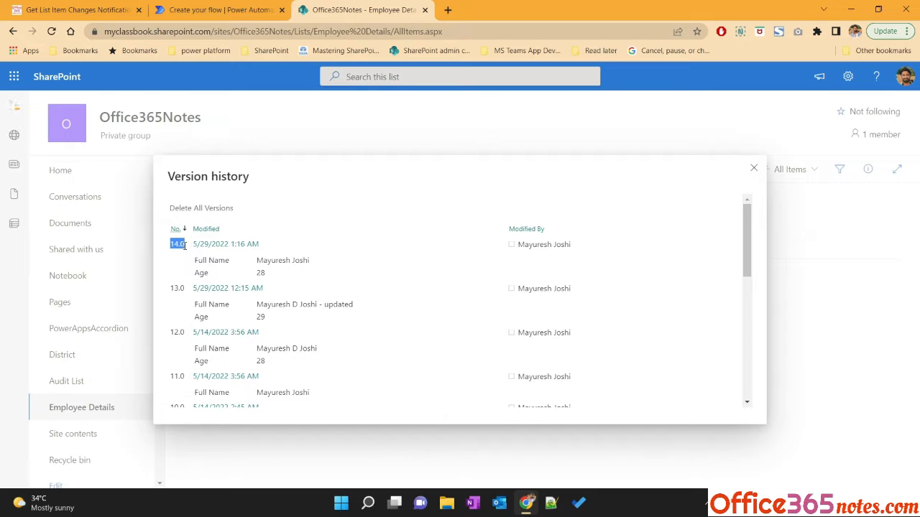
click(754, 168)
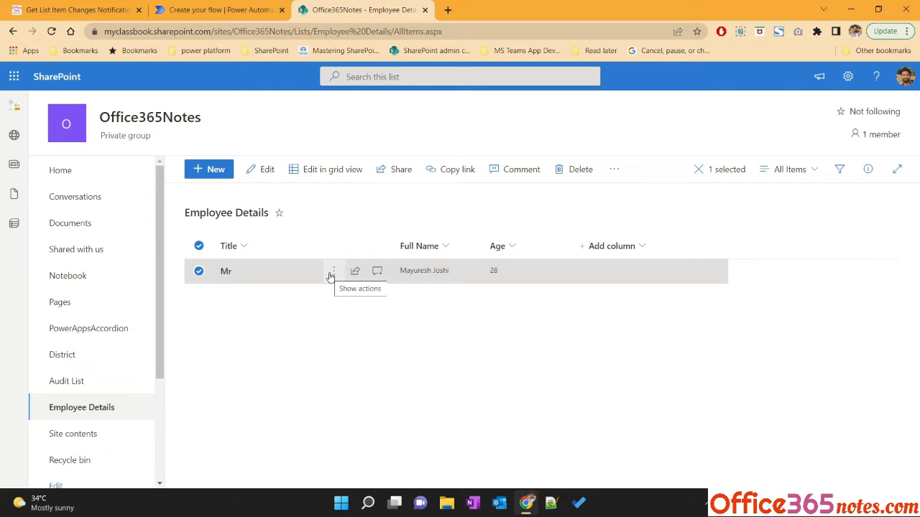
click(236, 15)
click(453, 360)
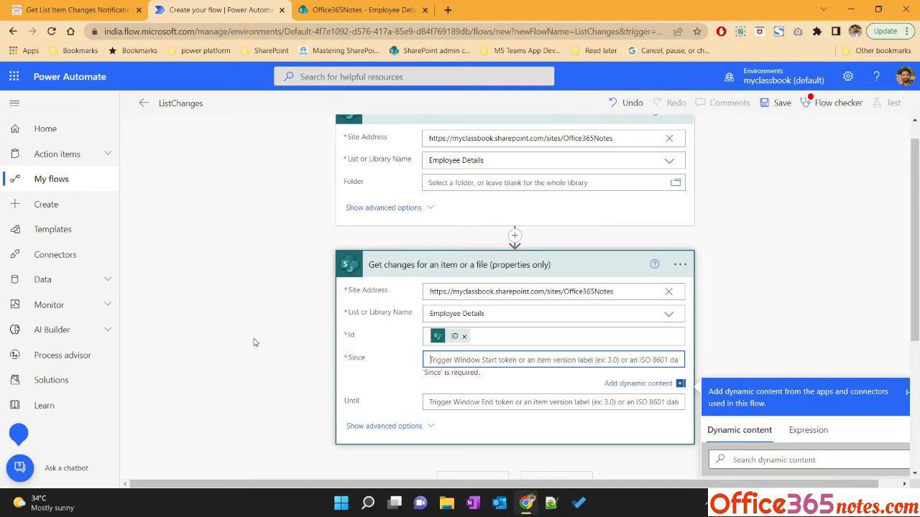
scroll(255, 343, down, 3)
scroll(257, 342, up, 3)
click(363, 9)
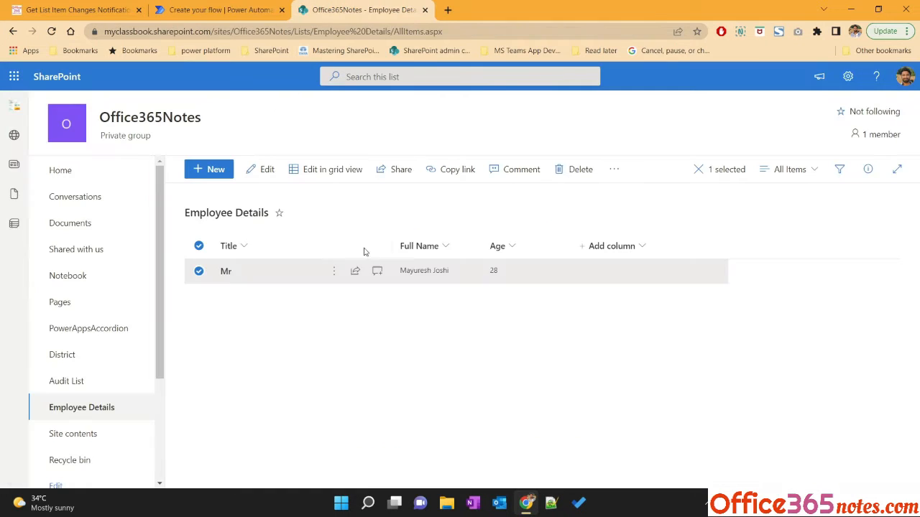
click(216, 9)
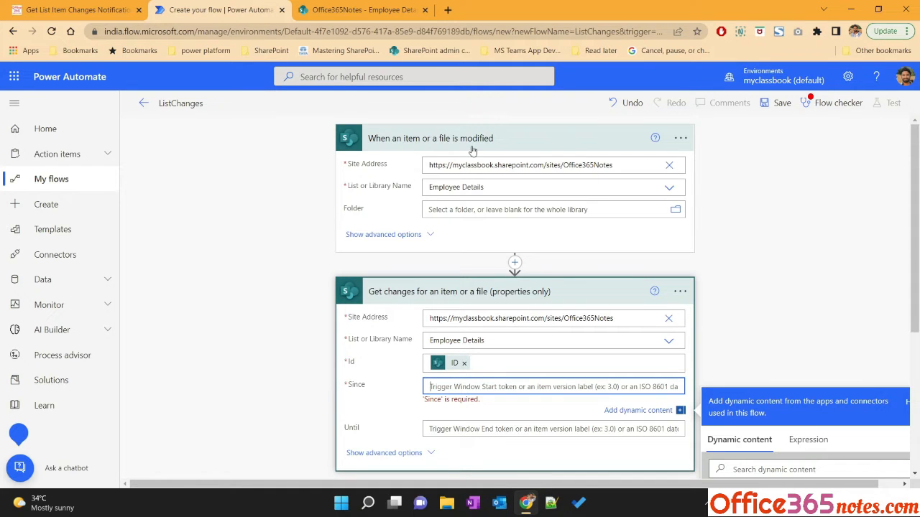
Start an expression for the Since field beginning with sub(int()
scroll(273, 242, down, 2)
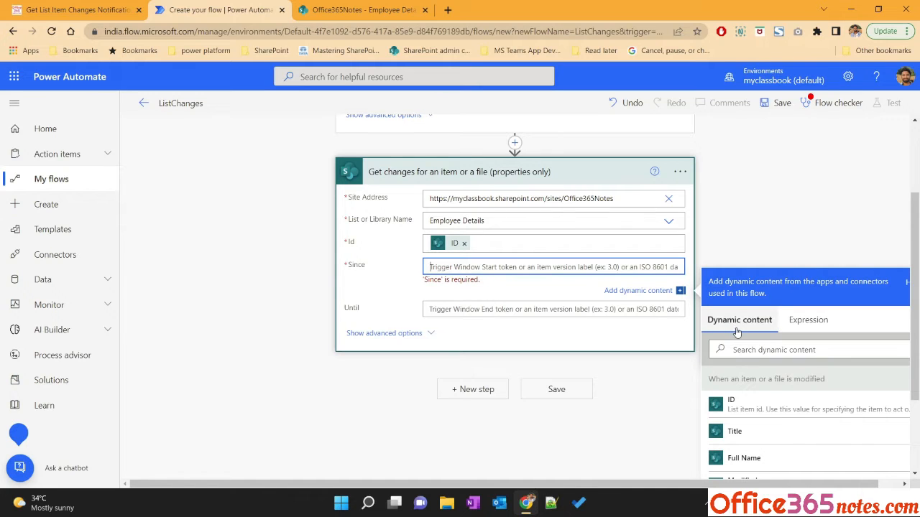
click(791, 322)
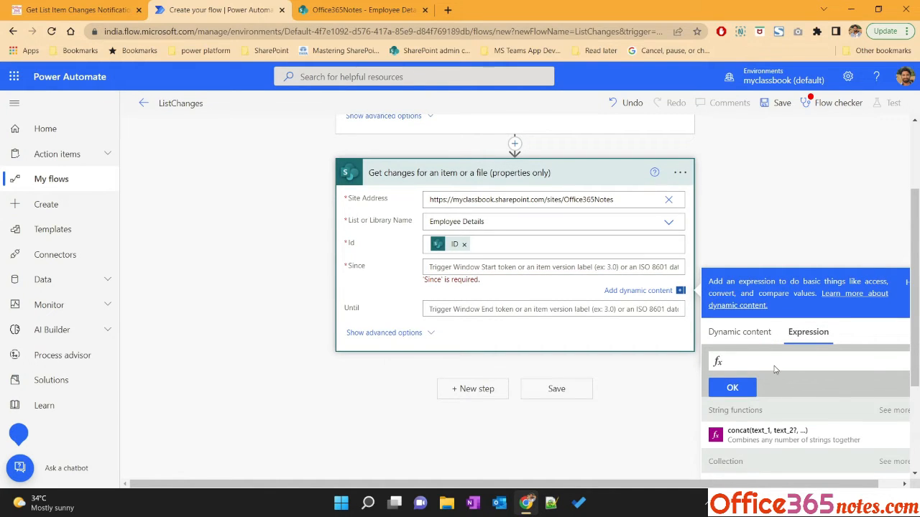
text(sub)
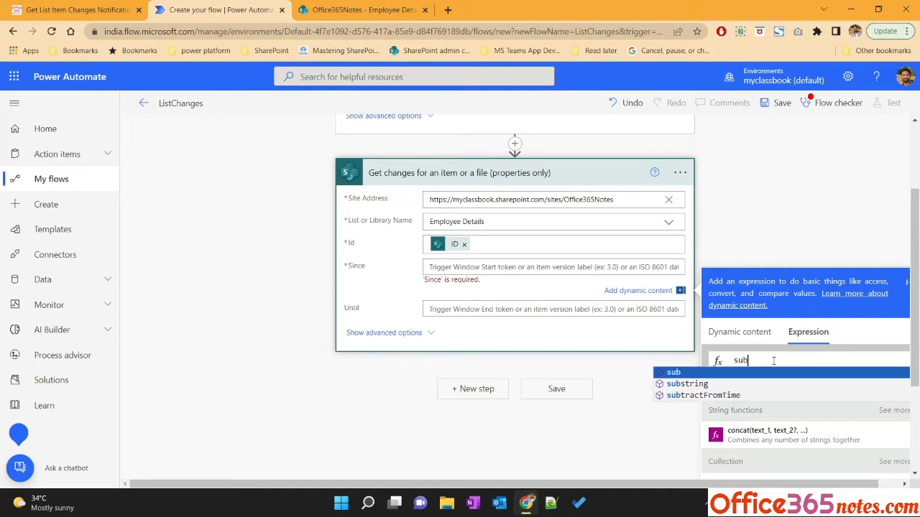
click(680, 375)
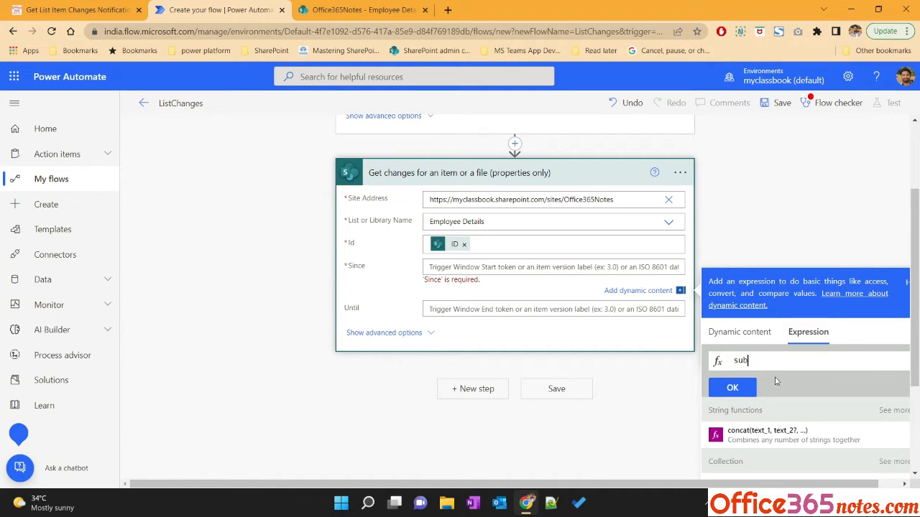
text(()
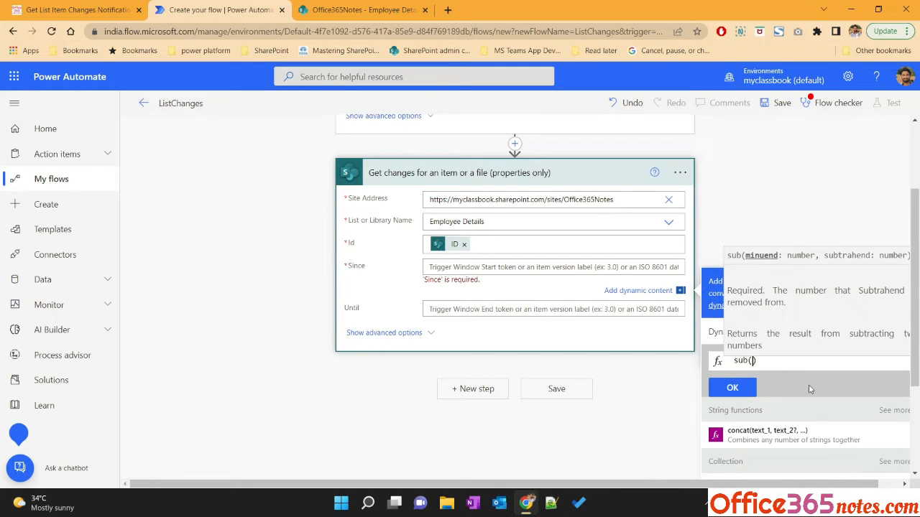
text(int()
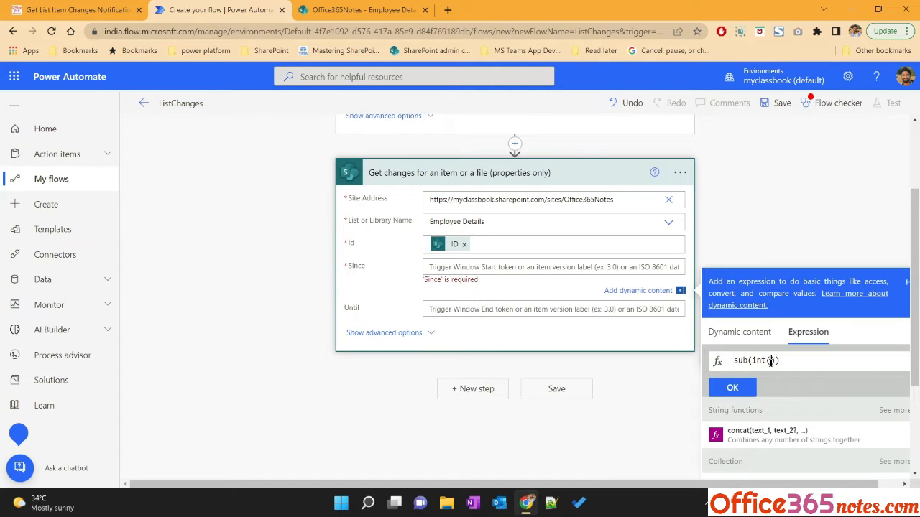
Insert the trigger's Version number inside int(), add 1 as the subtrahend, and apply the expression to Since
click(736, 332)
scroll(774, 424, down, 10)
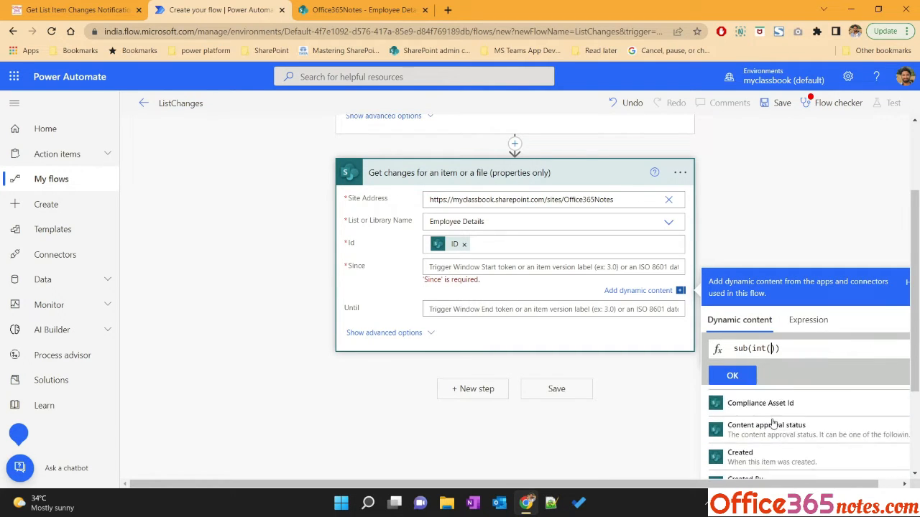
scroll(769, 386, down, 5)
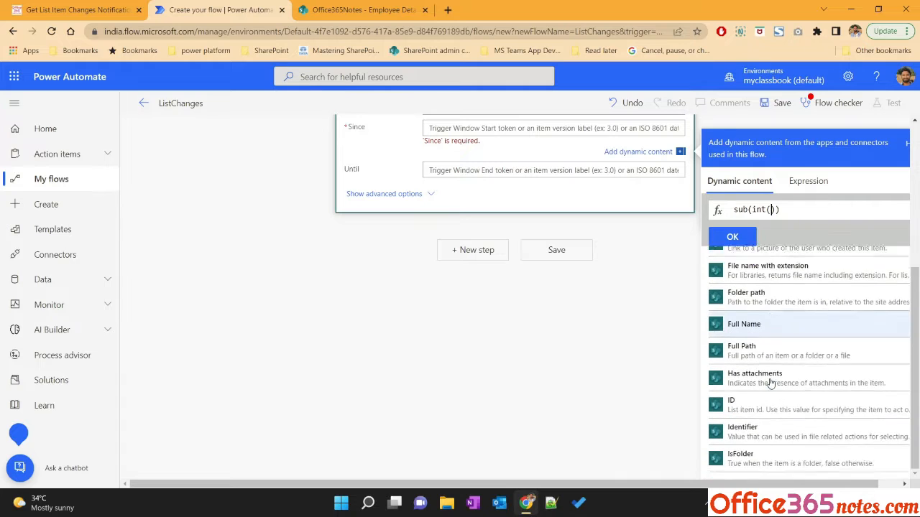
scroll(771, 383, down, 5)
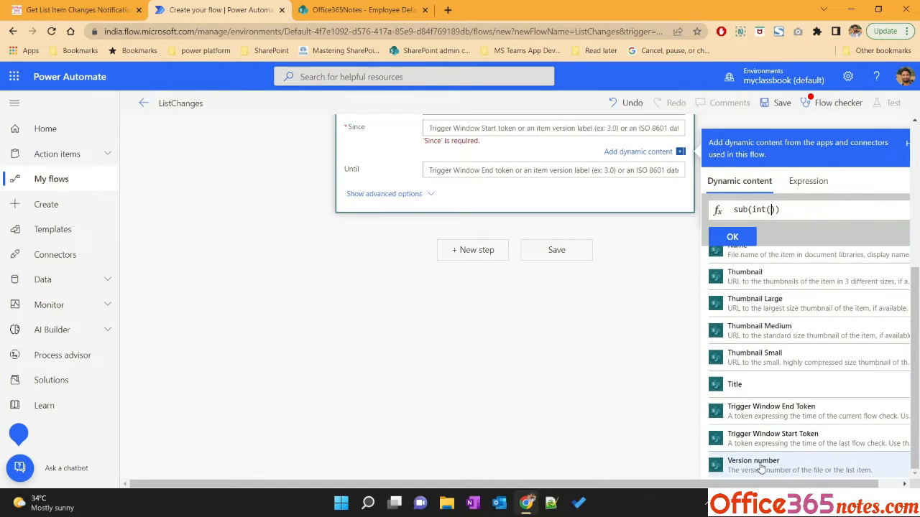
click(762, 466)
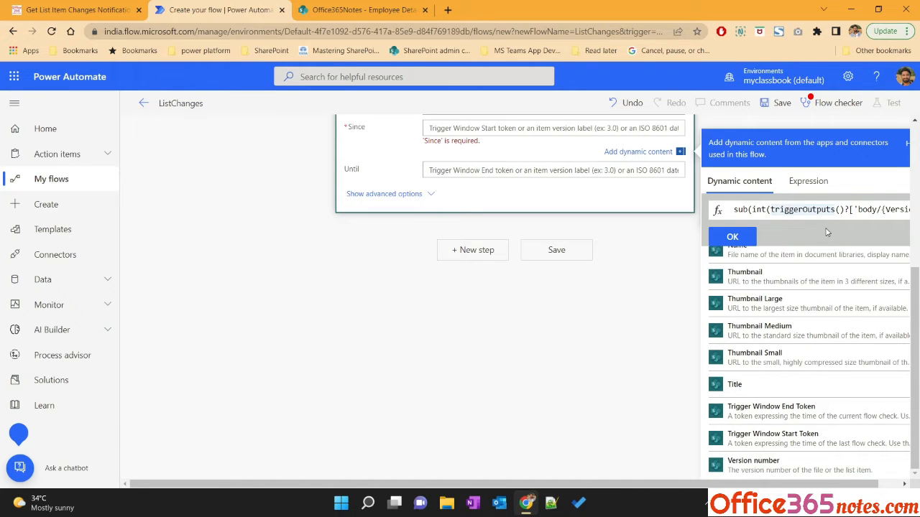
key(End)
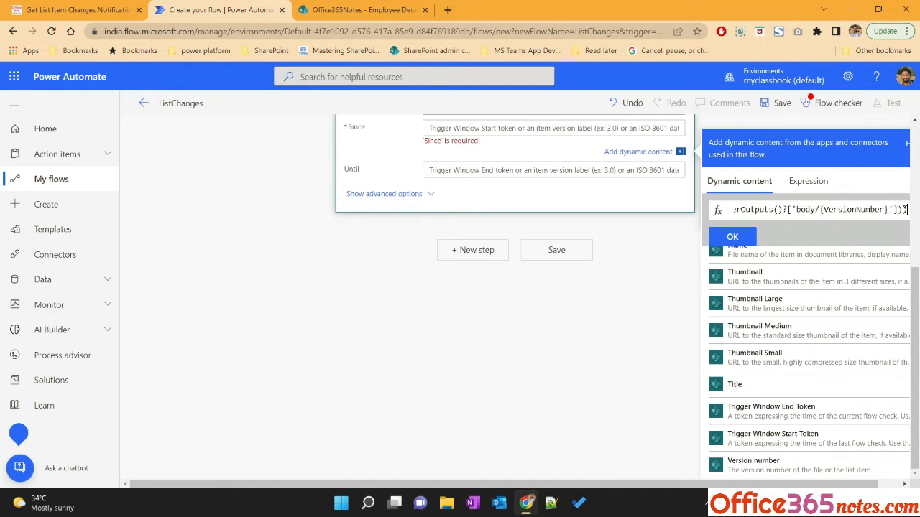
key(Left)
text(,)
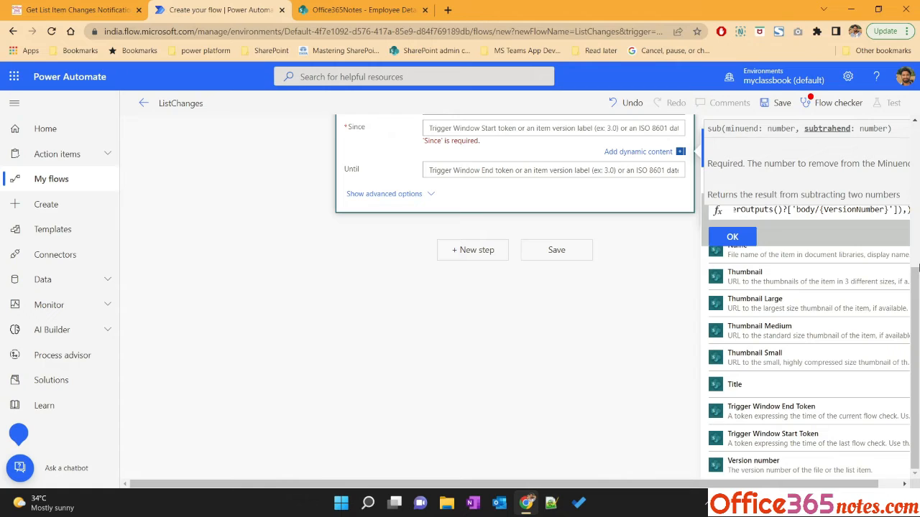
text(1)
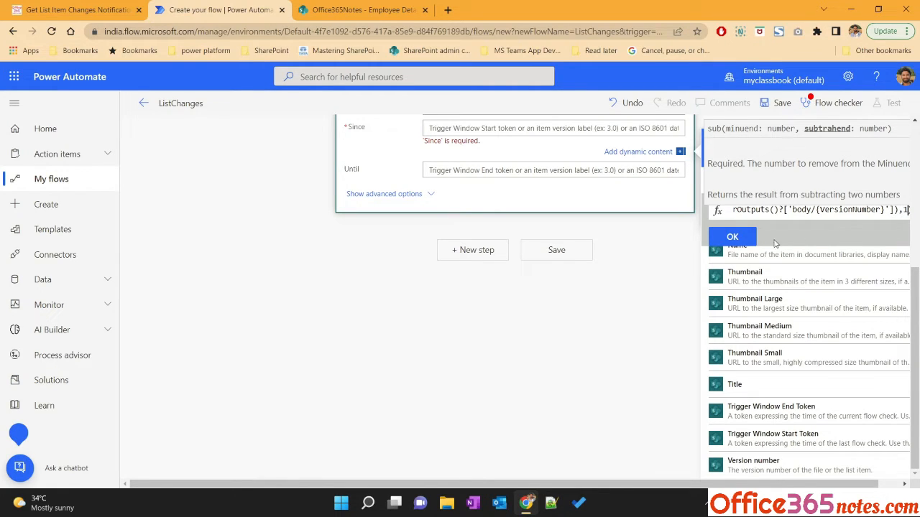
click(744, 242)
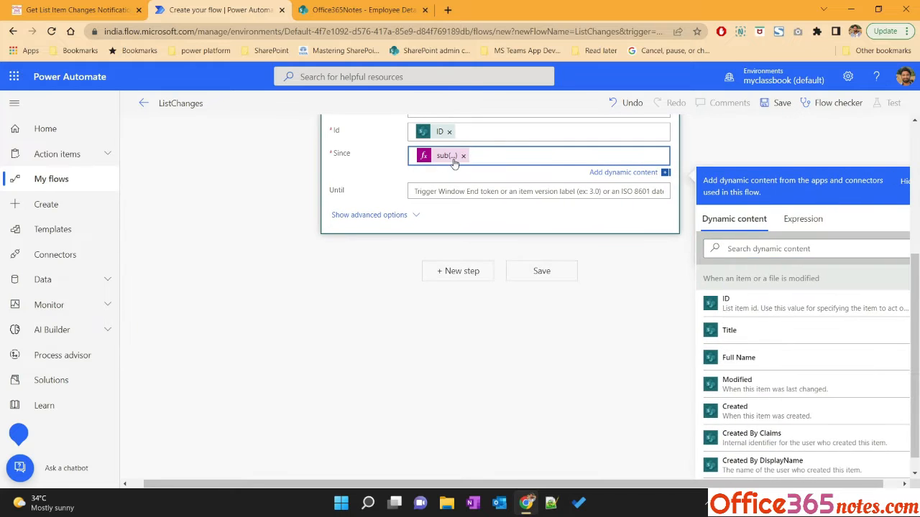
scroll(268, 279, up, 3)
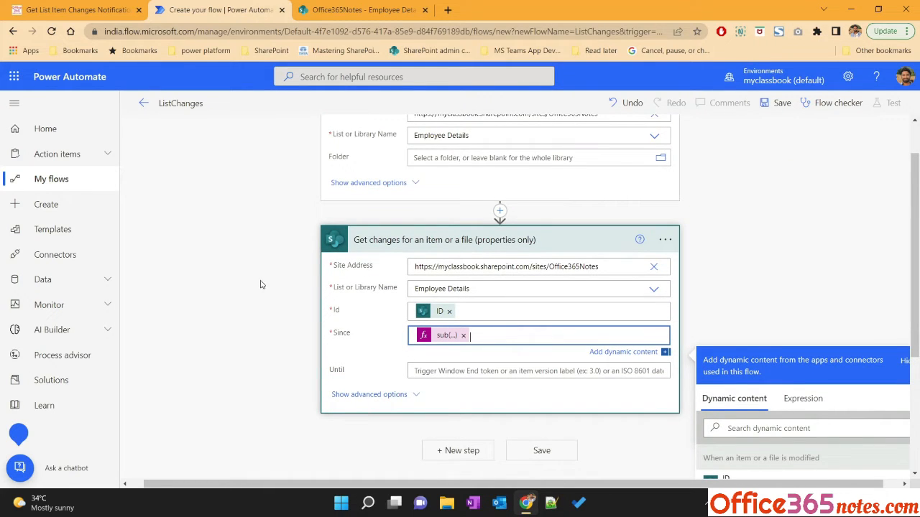
click(79, 10)
click(216, 9)
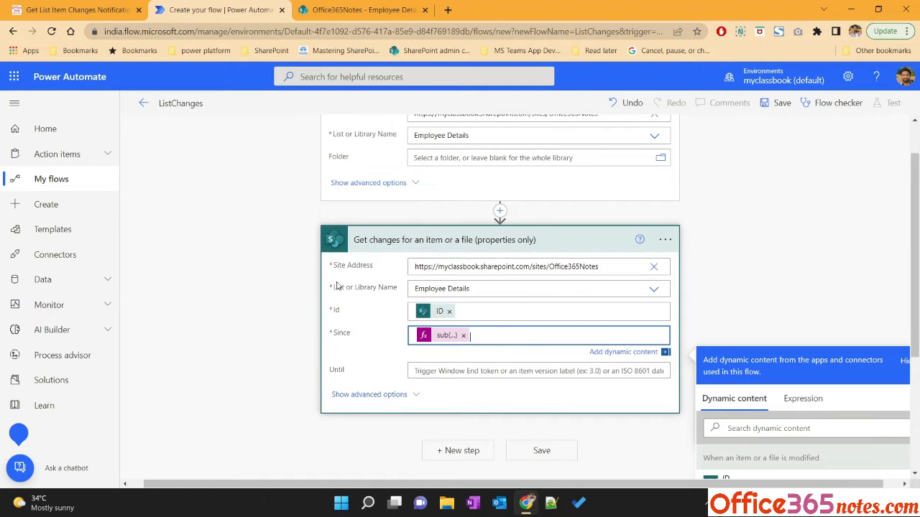
Read the tutorial's Step 4 instructions for getting the previous version details with an HTTP request
scroll(435, 401, down, 2)
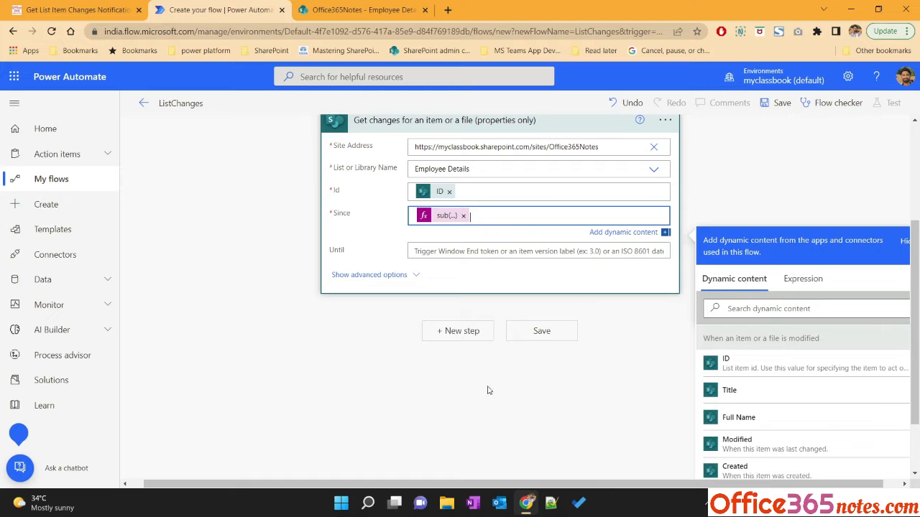
scroll(331, 327, up, 2)
click(108, 9)
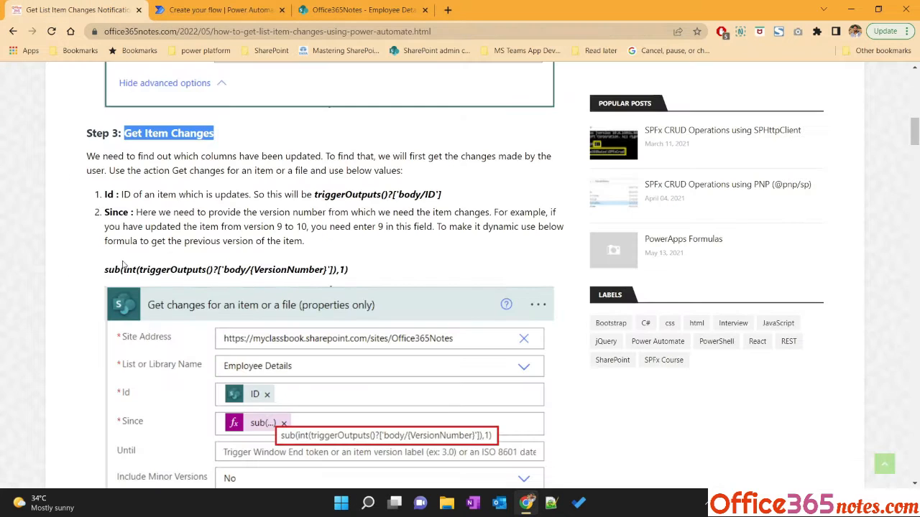
scroll(151, 329, down, 5)
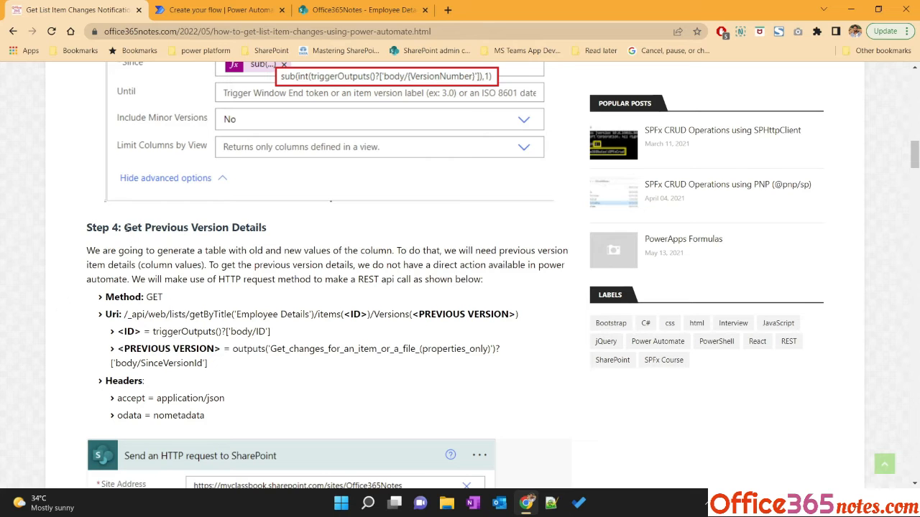
drag(126, 228, 273, 234)
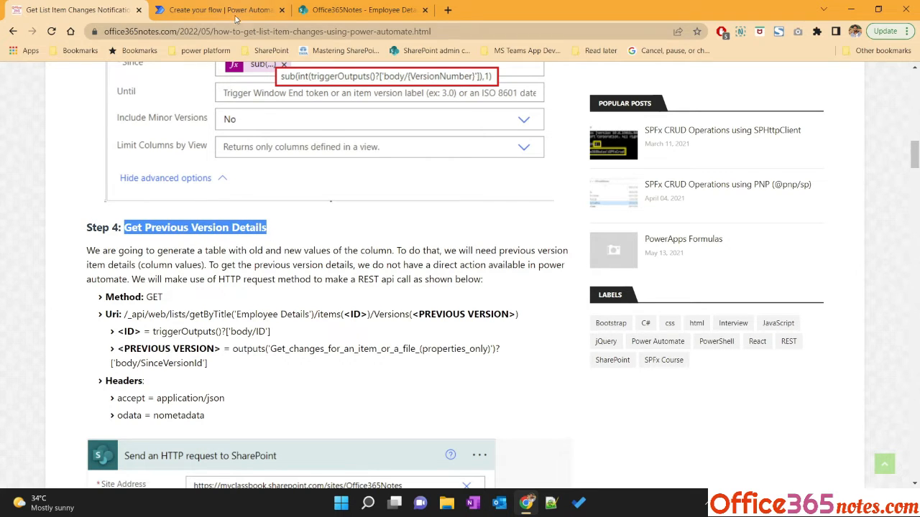
click(216, 10)
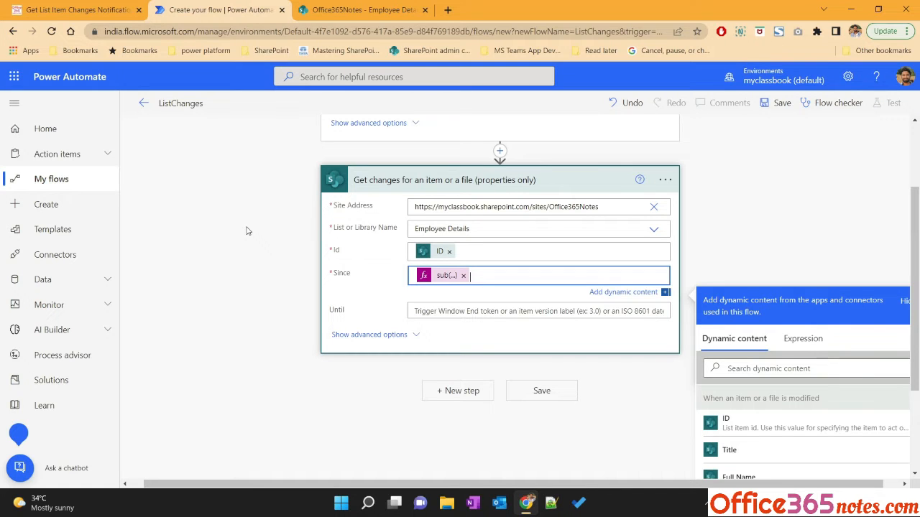
key(ctrl+shift+Tab)
scroll(279, 311, down, 2)
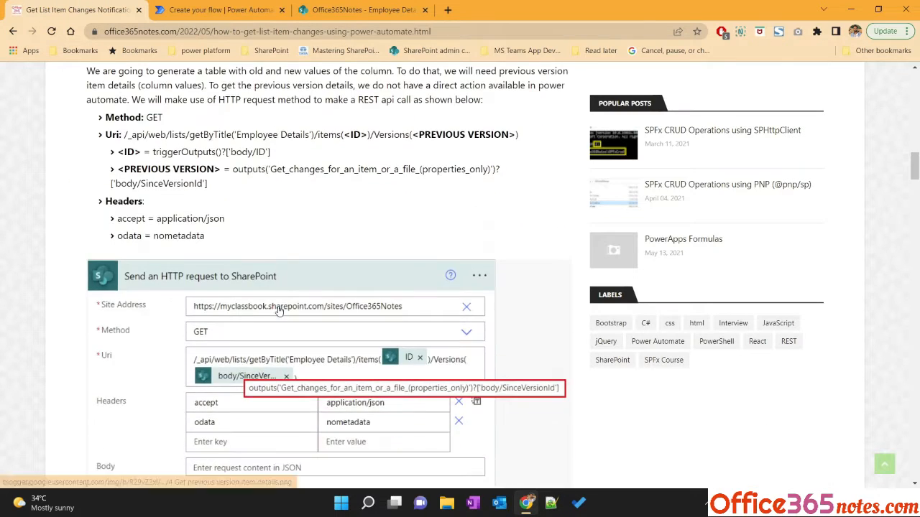
click(234, 10)
scroll(339, 289, down, 2)
Add a new Send an HTTP request to SharePoint action after Get changes
click(451, 273)
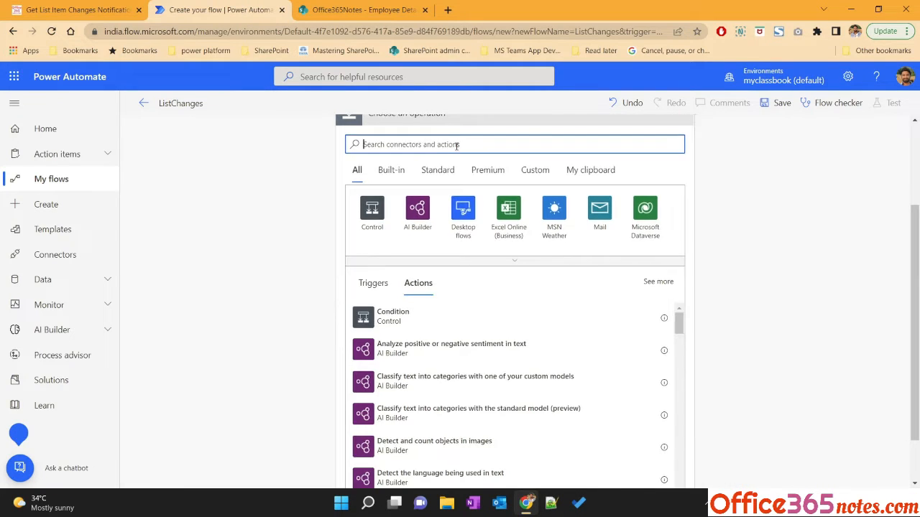
text(http)
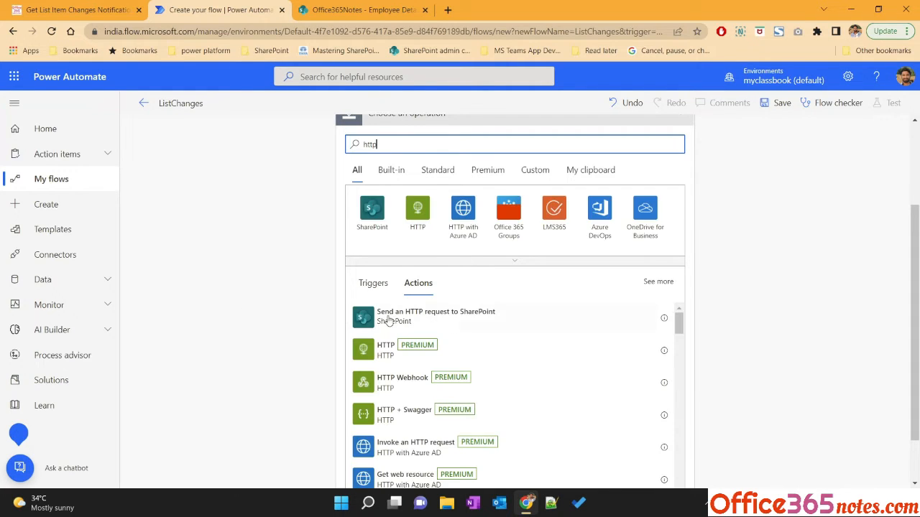
click(413, 320)
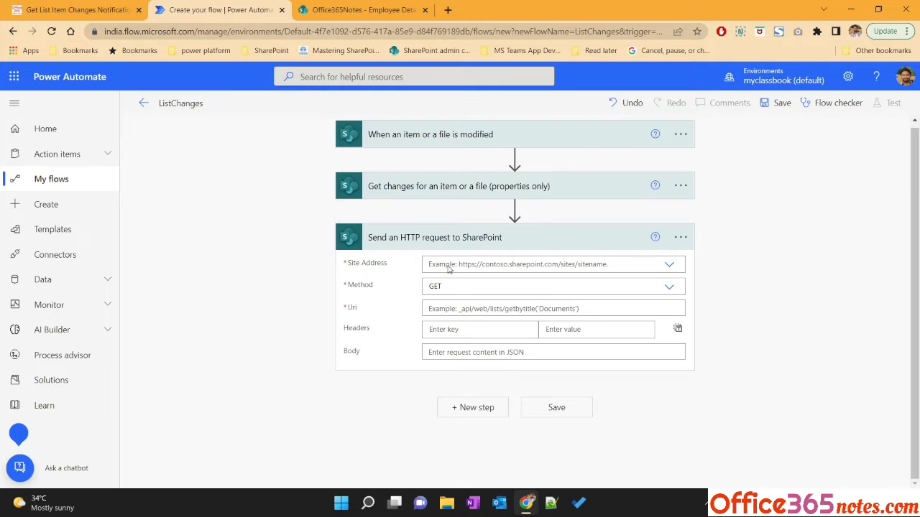
click(474, 265)
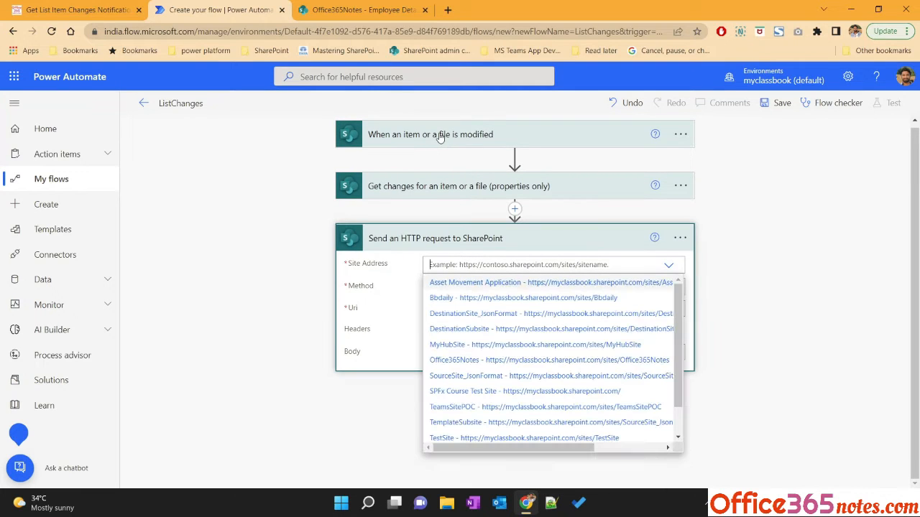
scroll(493, 363, down, 1)
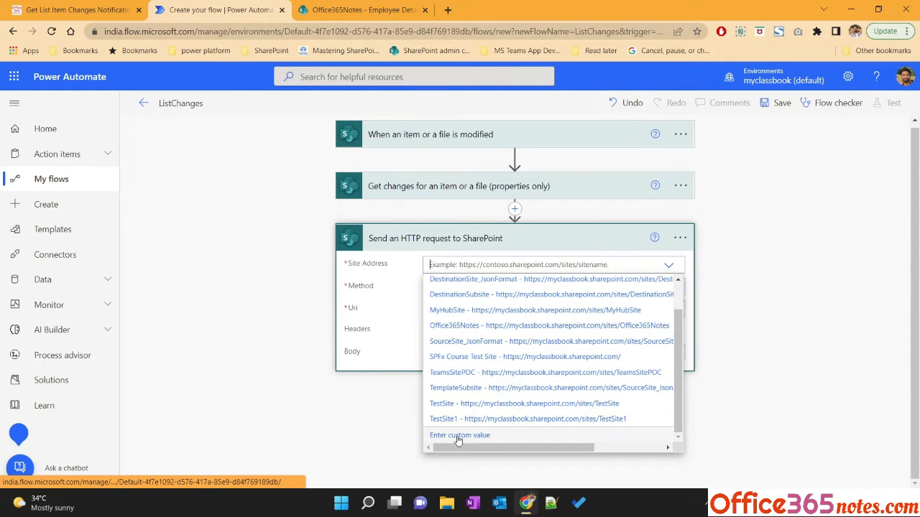
click(458, 437)
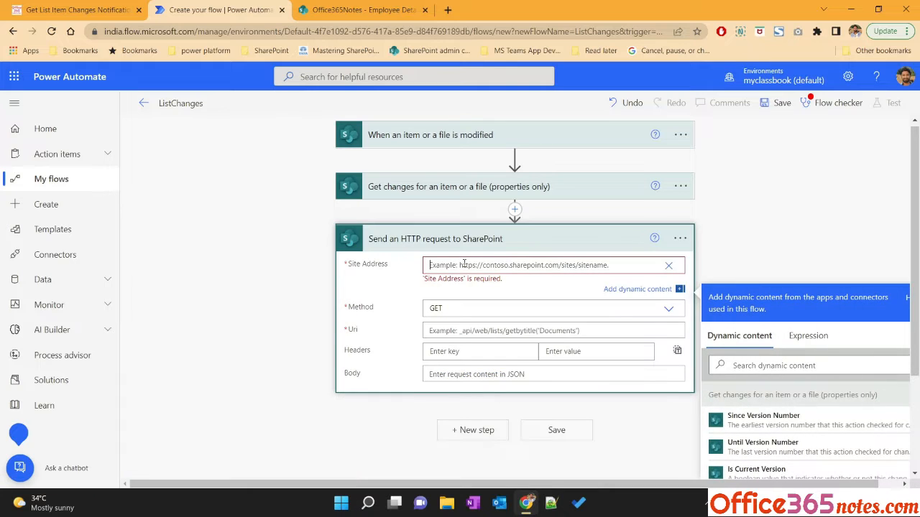
text(https://myclassbook.sharepoint.com/sites/Office365Notes)
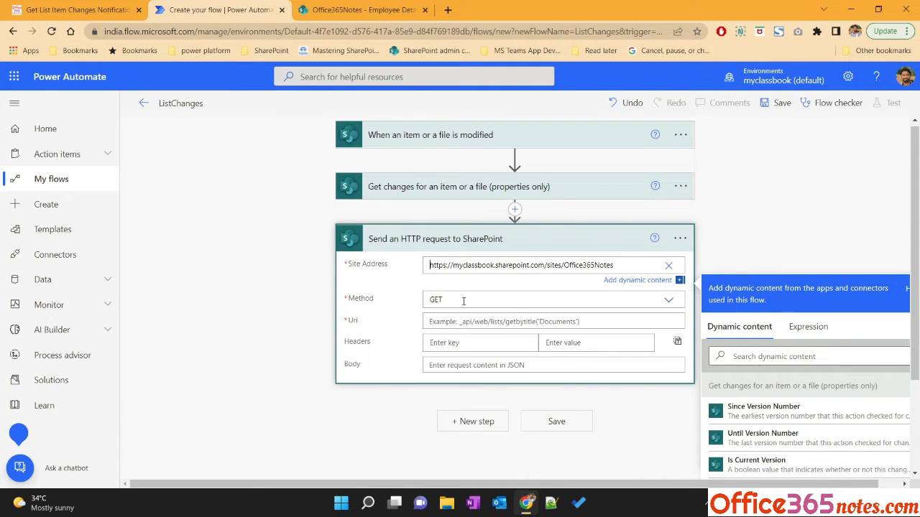
click(464, 300)
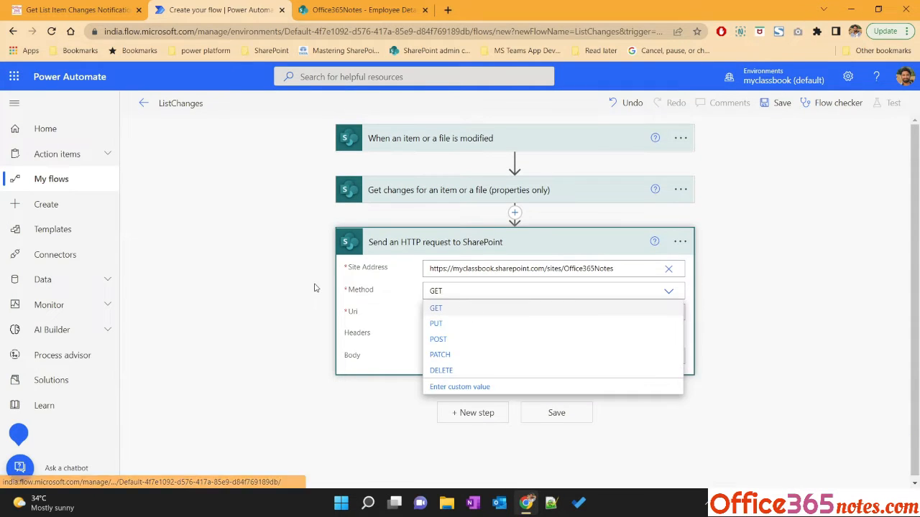
click(392, 309)
Copy the tutorial's Uri /_api/web/lists/getByTitle('Employee Details')/items(<ID>)/Versions(<PREVIOUS VERSION>) and paste it into the Uri field
click(148, 5)
scroll(132, 198, down, 1)
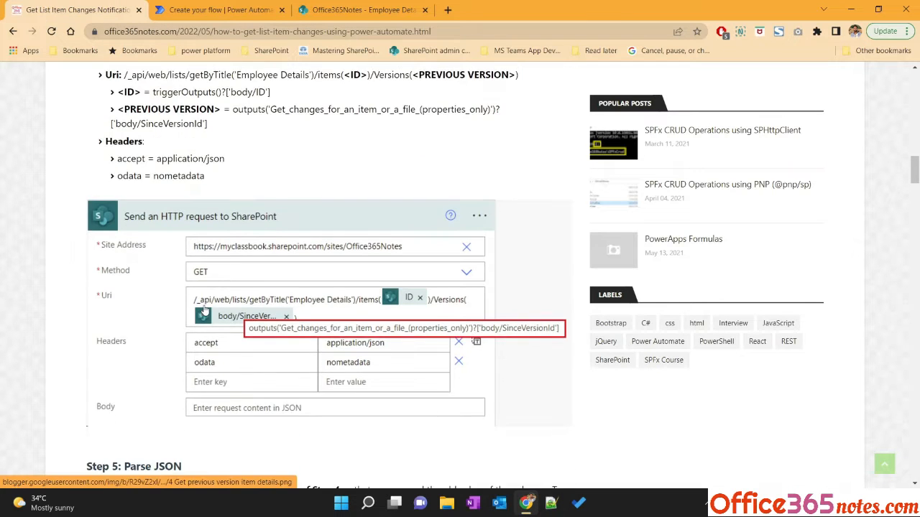
scroll(132, 198, up, 3)
drag(125, 194, 228, 195)
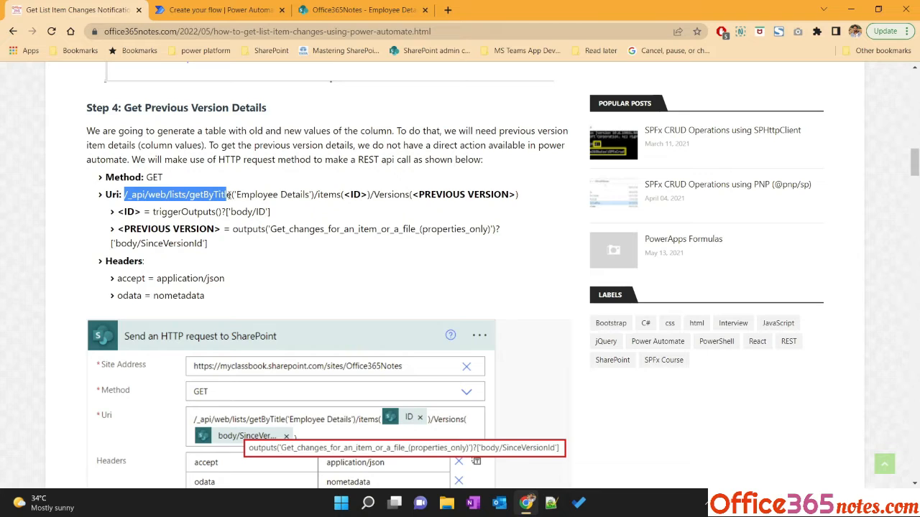
double_click(252, 195)
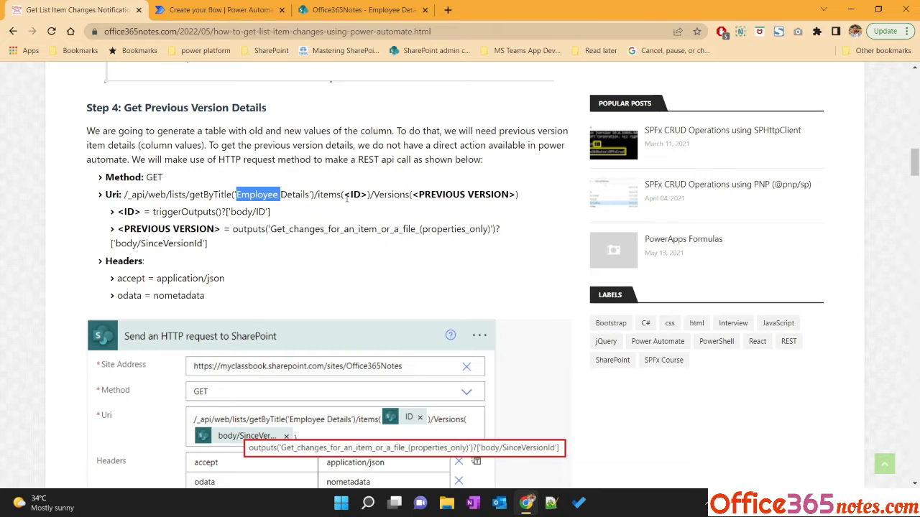
drag(345, 195, 517, 194)
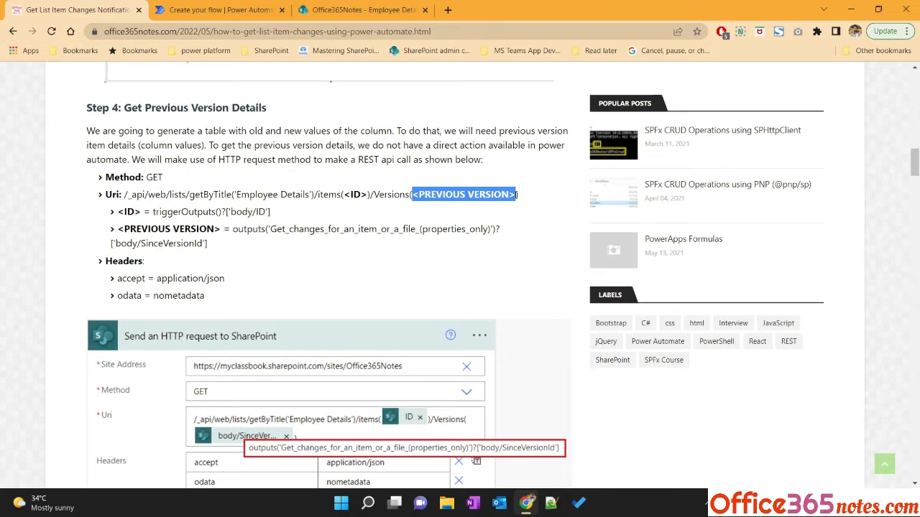
drag(123, 195, 518, 195)
key(ctrl+c)
click(216, 10)
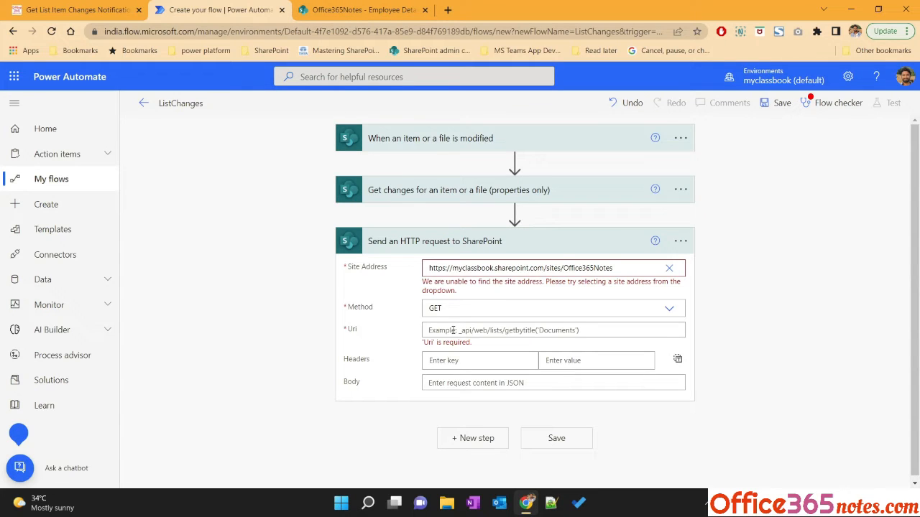
click(426, 331)
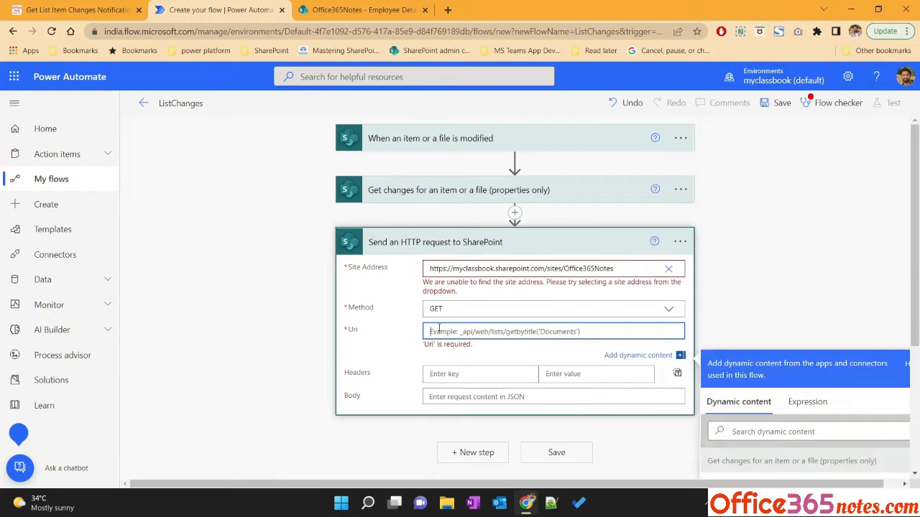
key(ctrl+v)
click(392, 328)
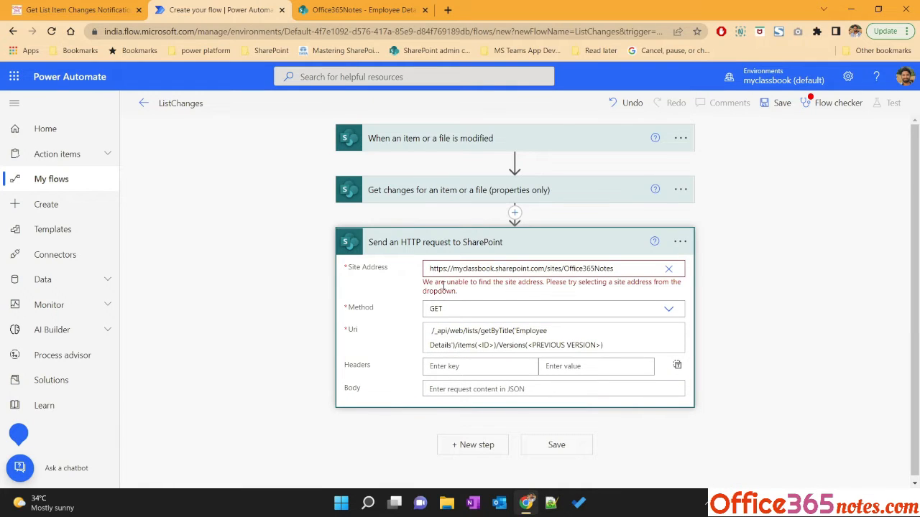
Clear the Site Address and pick the Office365Notes site from the site list instead
drag(424, 286, 456, 289)
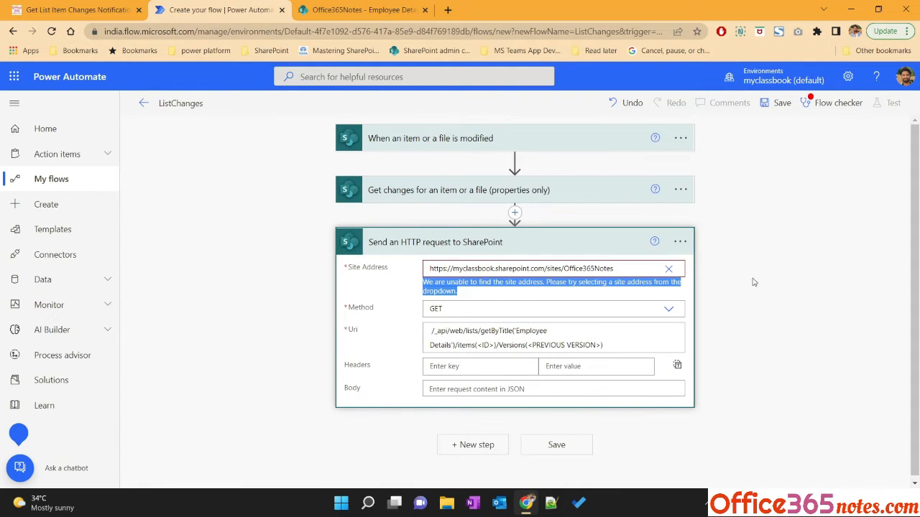
click(668, 268)
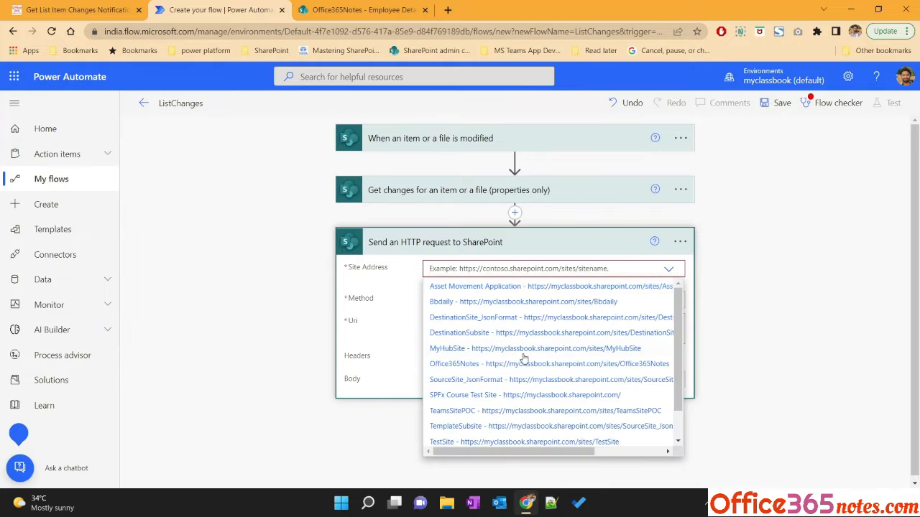
click(454, 365)
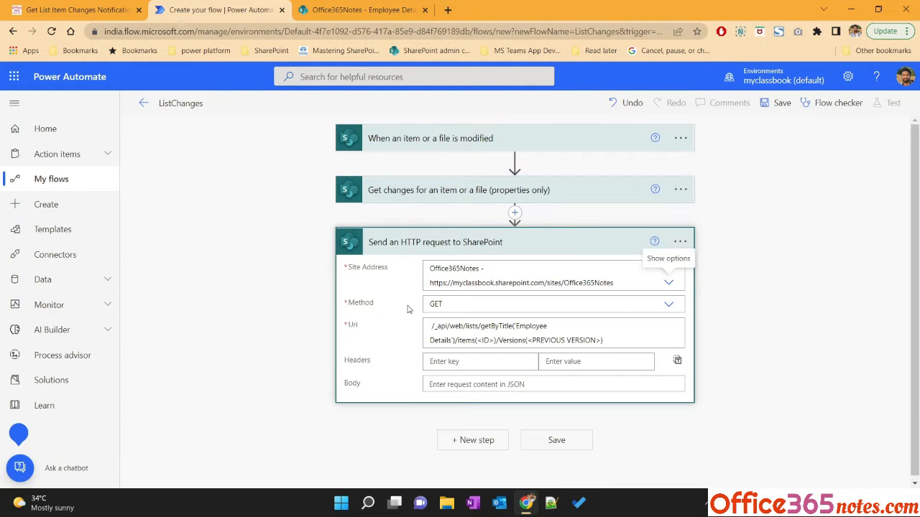
Replace the <ID> placeholder in the Uri with the trigger's ID dynamic content
click(478, 338)
drag(478, 337, 496, 337)
key(BackSpace)
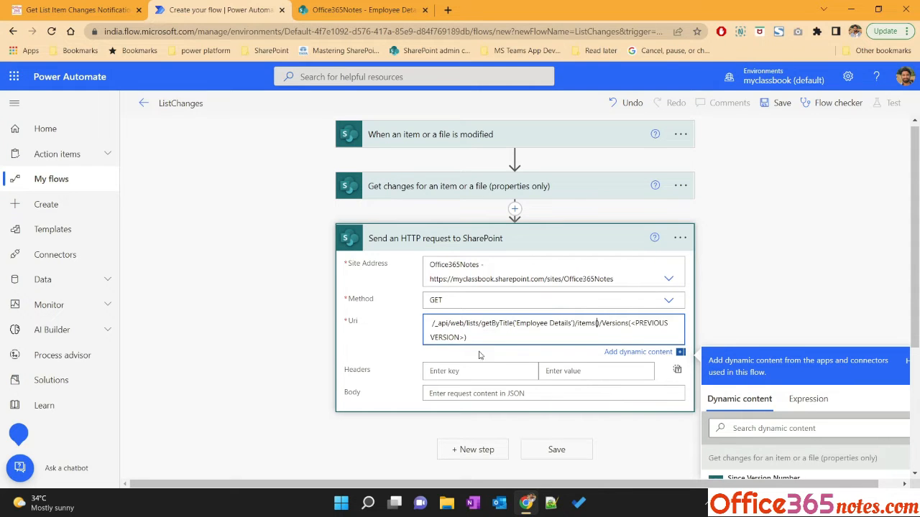
scroll(544, 351, down, 1)
scroll(798, 409, down, 5)
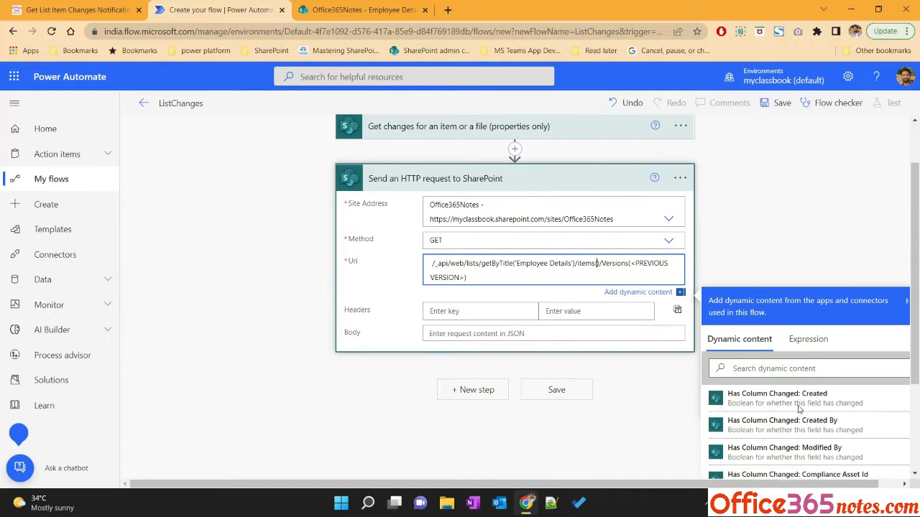
click(779, 367)
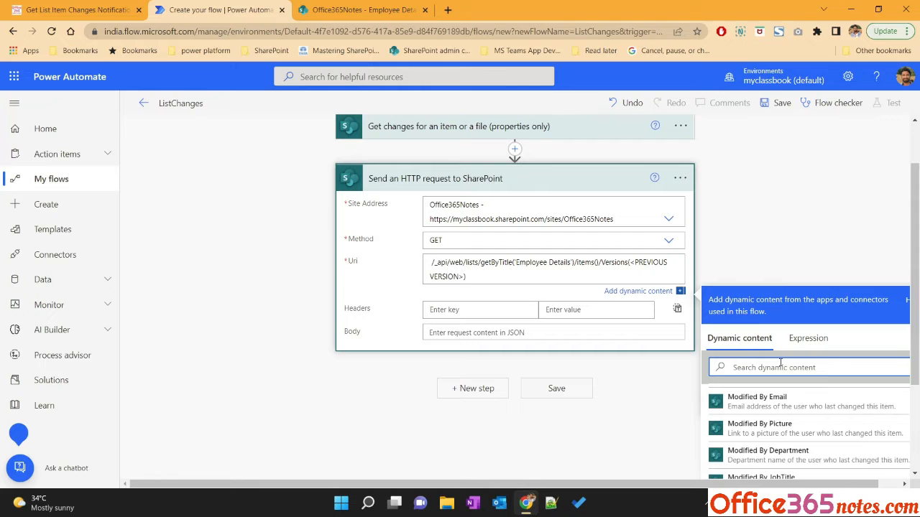
text(id)
scroll(713, 433, down, 1)
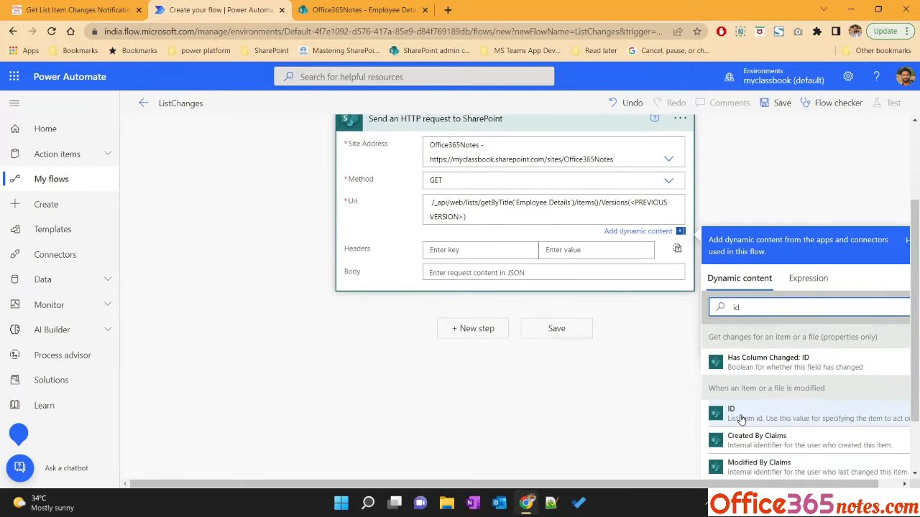
click(596, 203)
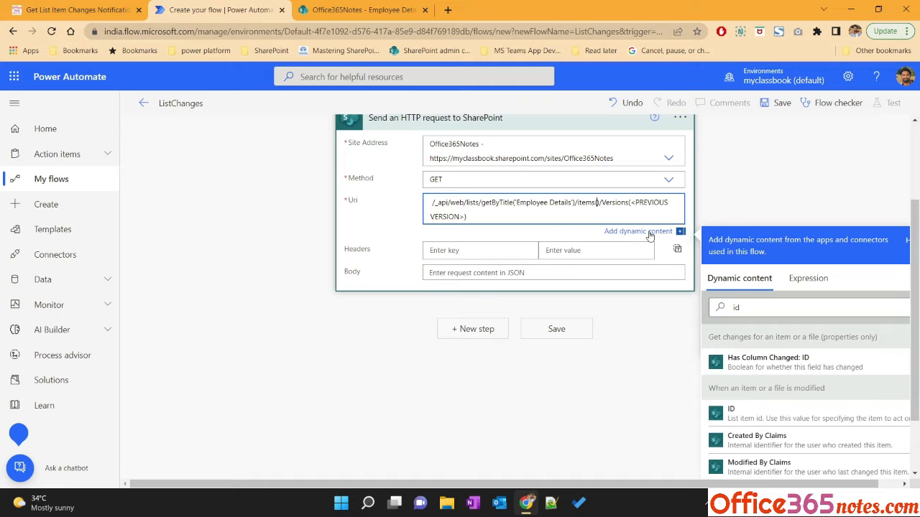
click(744, 414)
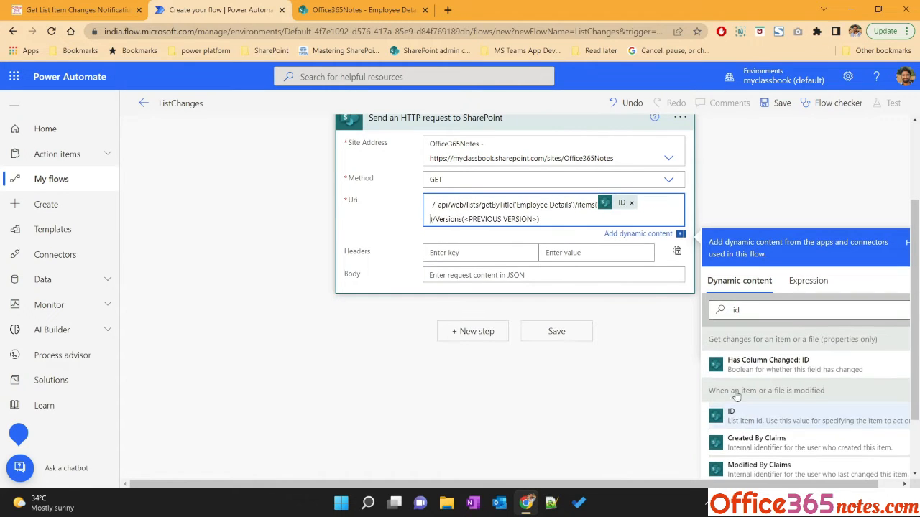
Delete the <PREVIOUS VERSION> placeholder from inside Versions() in the Uri
drag(465, 219, 538, 219)
key(BackSpace)
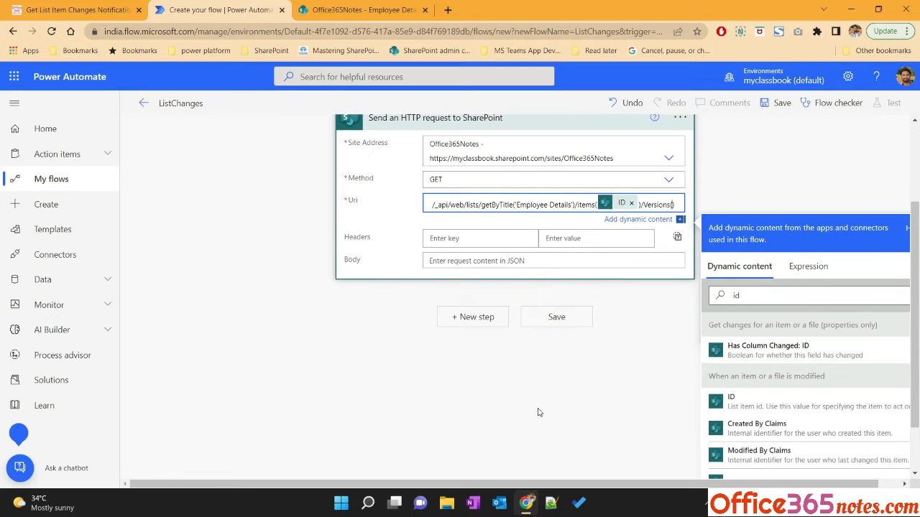
scroll(594, 299, up, 2)
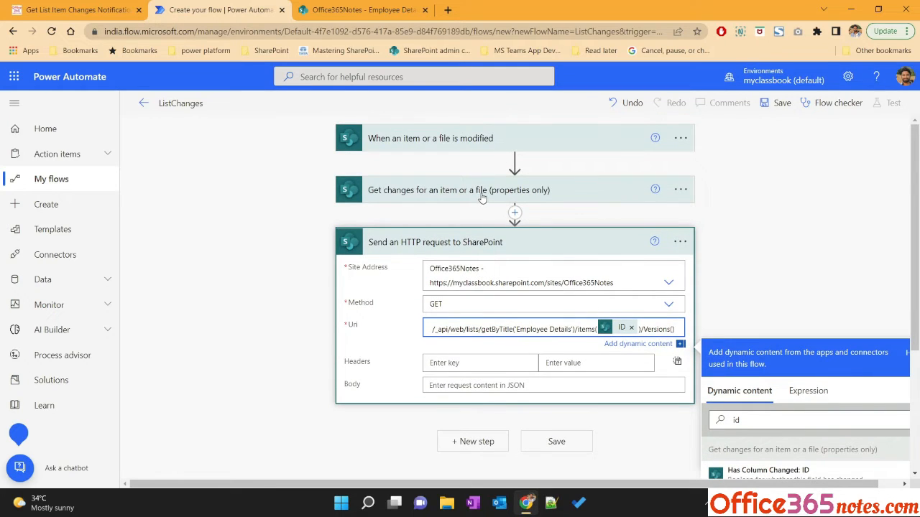
Check the tutorial's previous-version expression and open the Employee Details item's version history to compare versions
click(108, 19)
scroll(285, 385, down, 2)
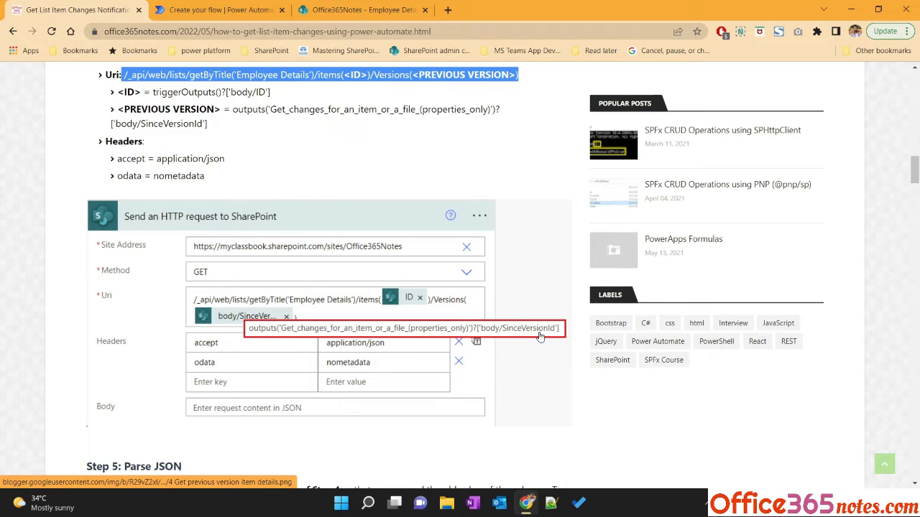
click(345, 9)
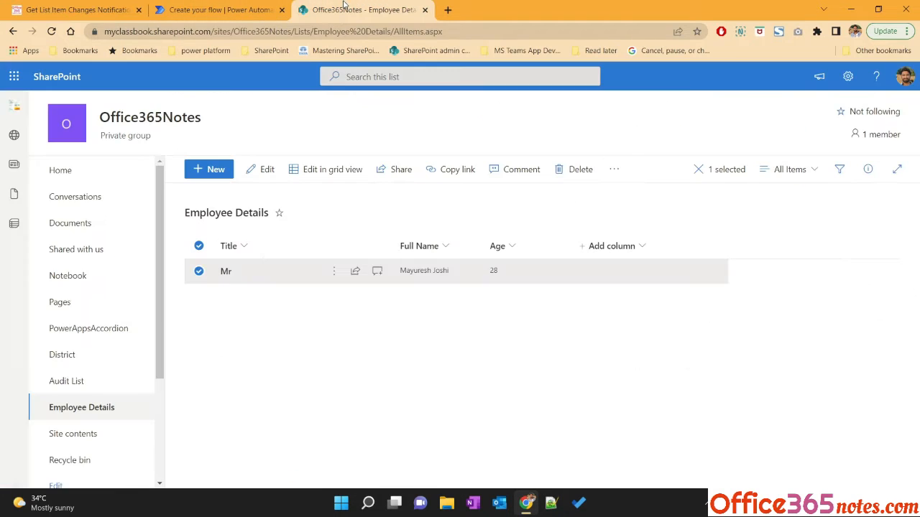
click(340, 278)
click(376, 409)
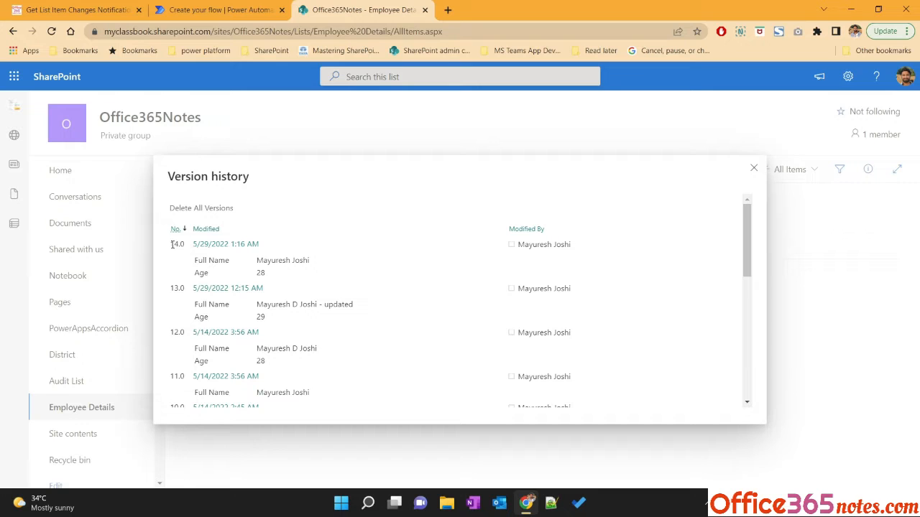
Finish comparing the item's version numbers and return to the flow editor
drag(172, 245, 186, 245)
click(185, 7)
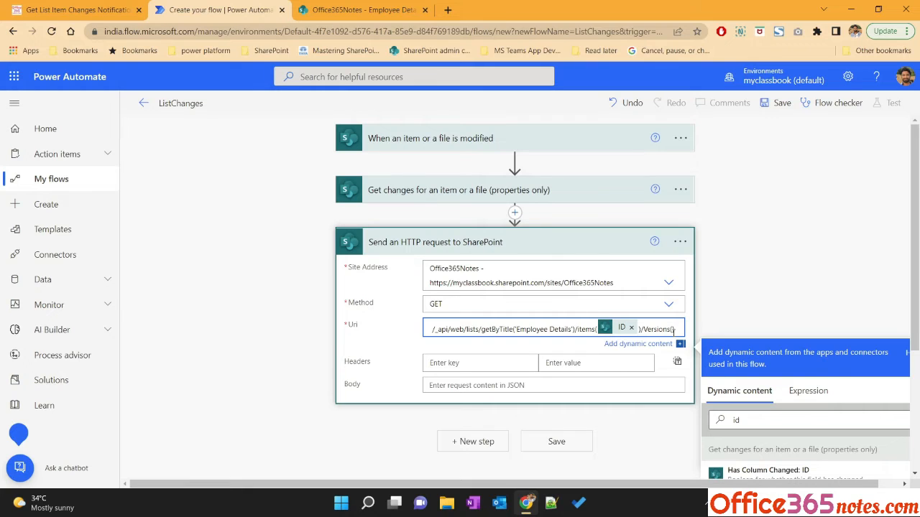
Insert a new Compose action between the Get changes step and the HTTP request step
click(514, 215)
click(496, 230)
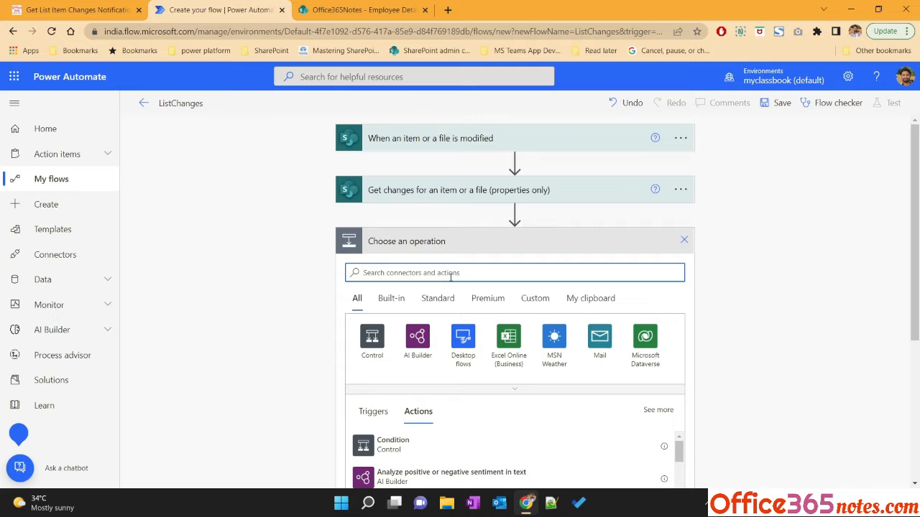
text(compose)
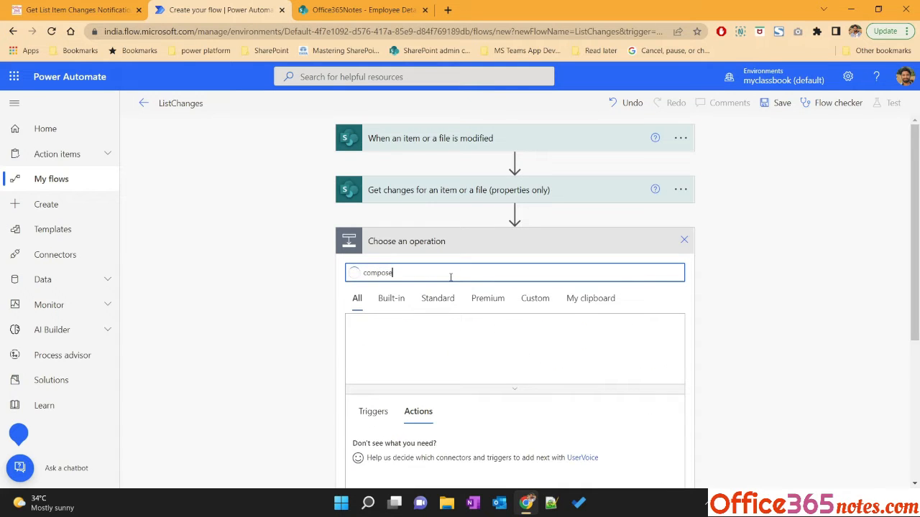
scroll(274, 372, down, 1)
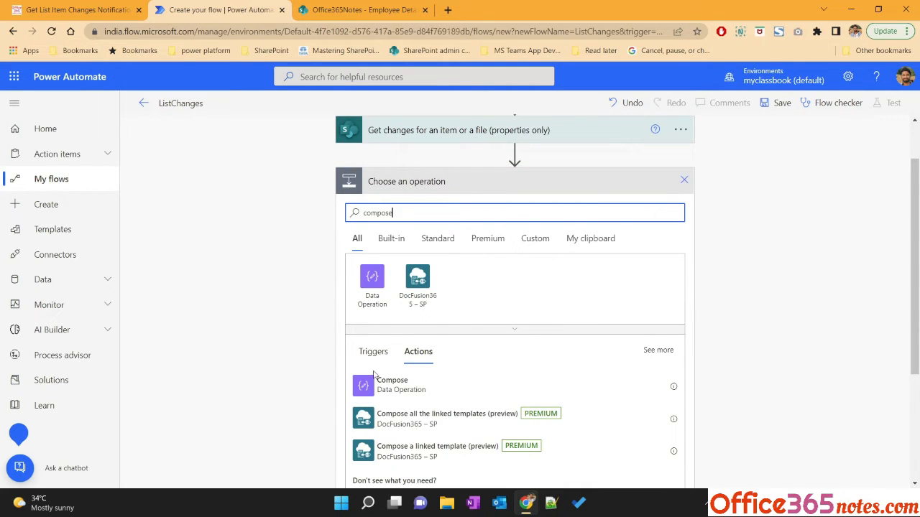
click(388, 388)
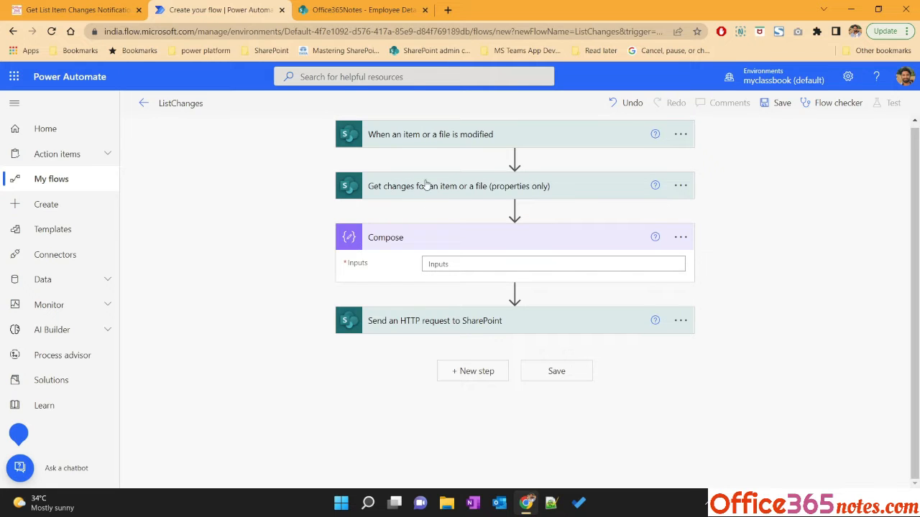
Set the Compose inputs to the Get changes body dynamic content and save the flow
click(444, 265)
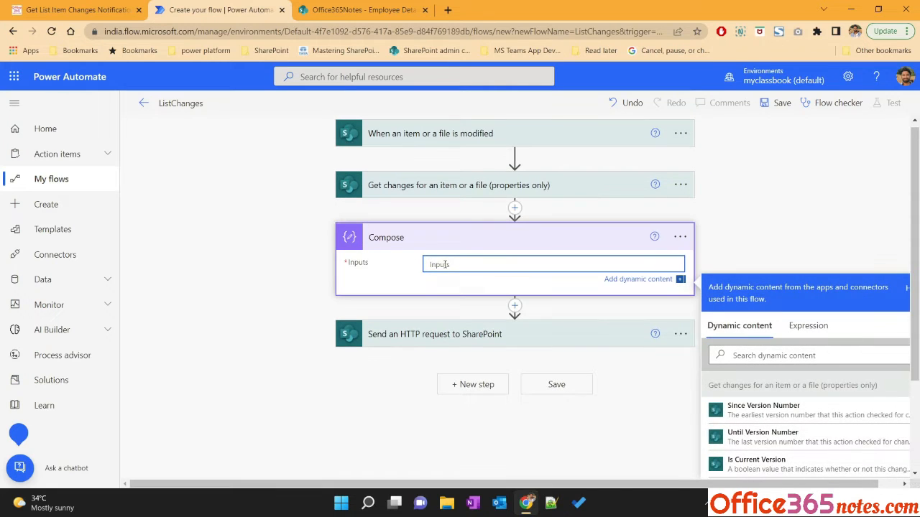
scroll(762, 396, down, 10)
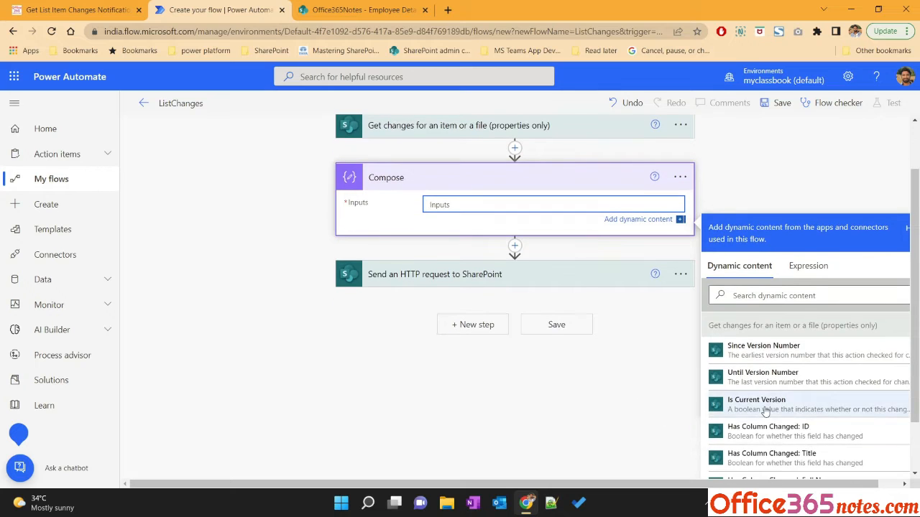
scroll(766, 407, up, 1)
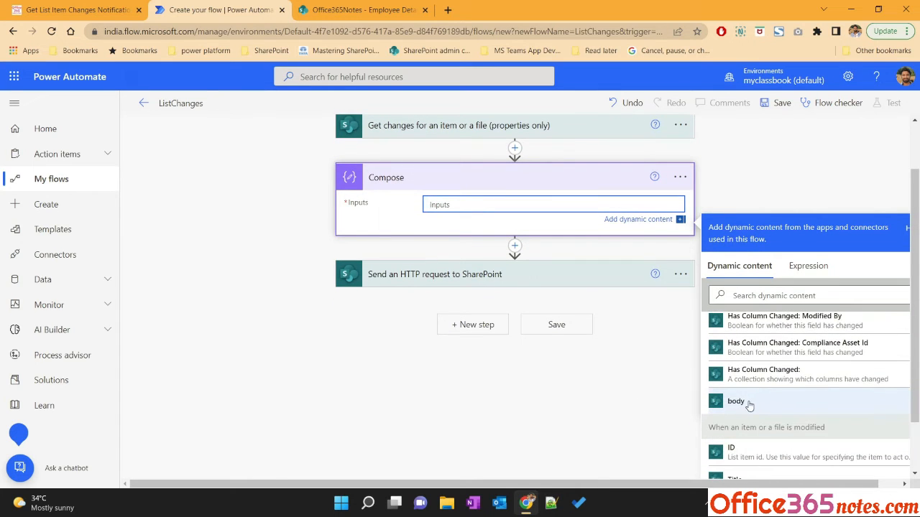
click(751, 404)
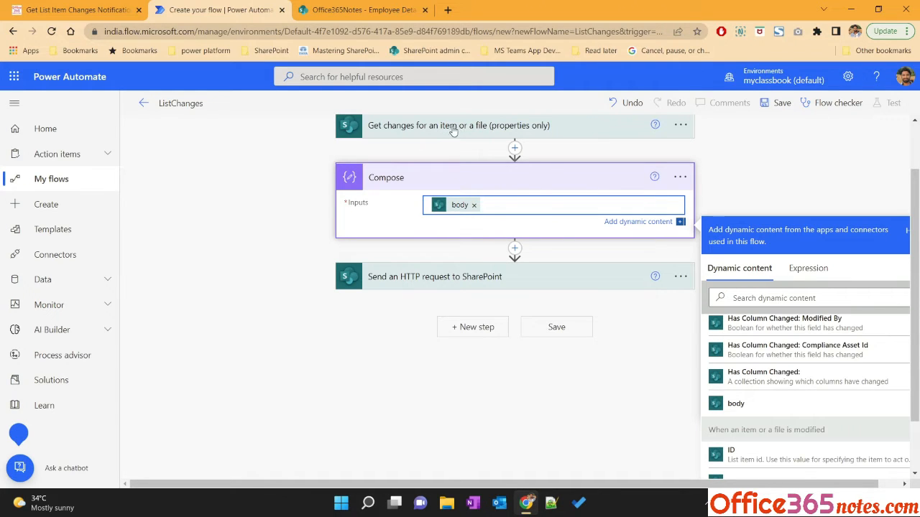
click(779, 105)
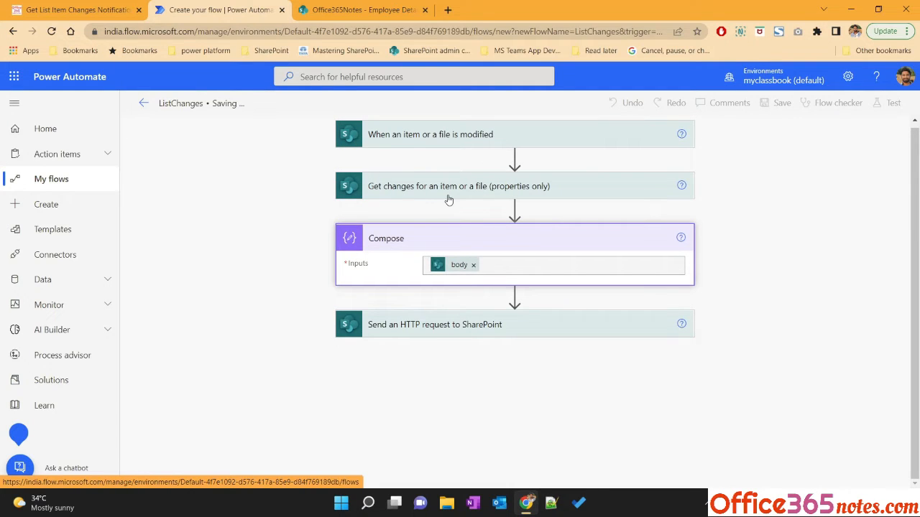
Edit the Employee Details item, adding middle initial D to Full Name and setting Age to 29, then save it
click(341, 13)
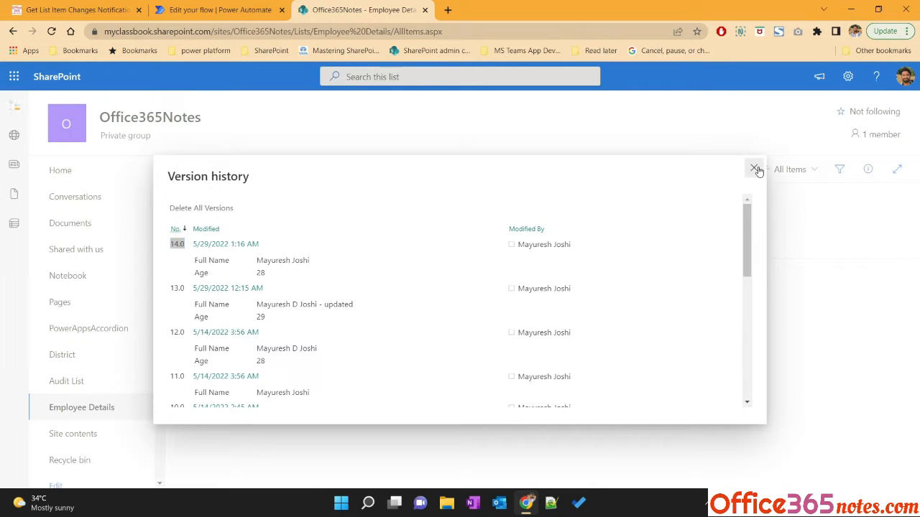
click(755, 170)
click(334, 274)
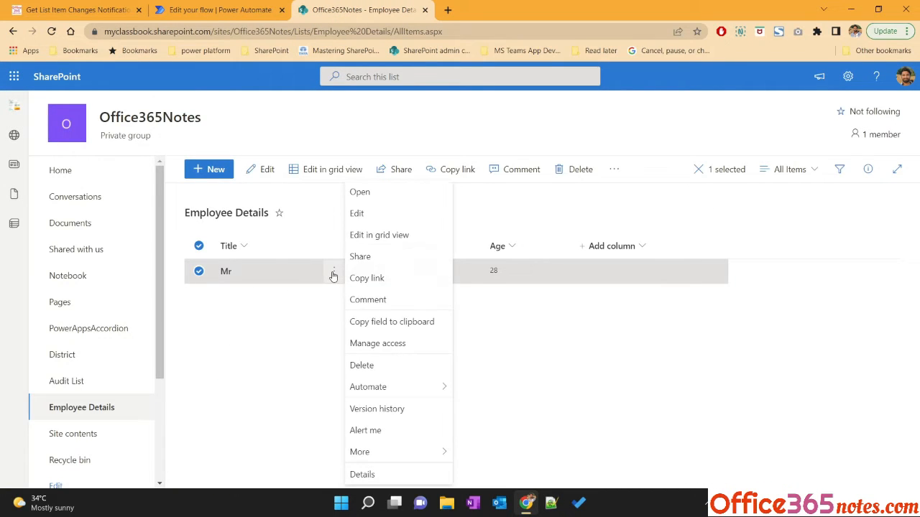
click(360, 213)
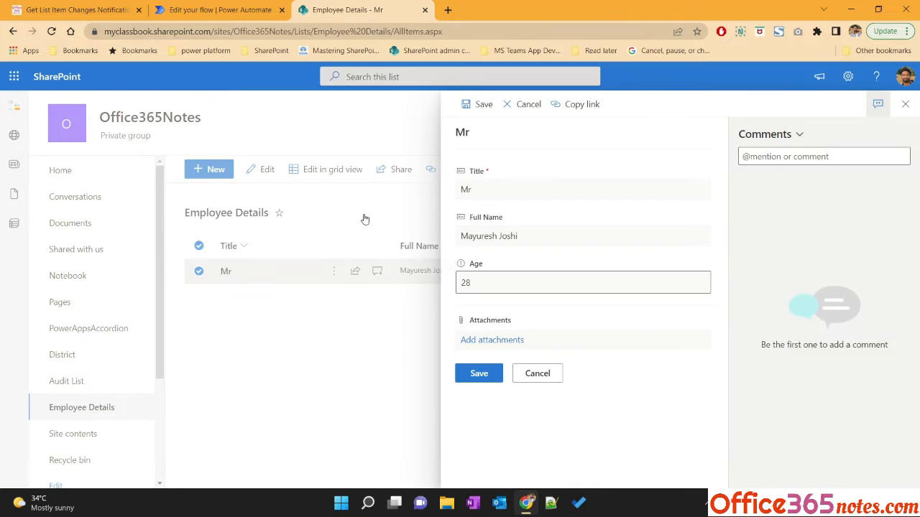
click(567, 242)
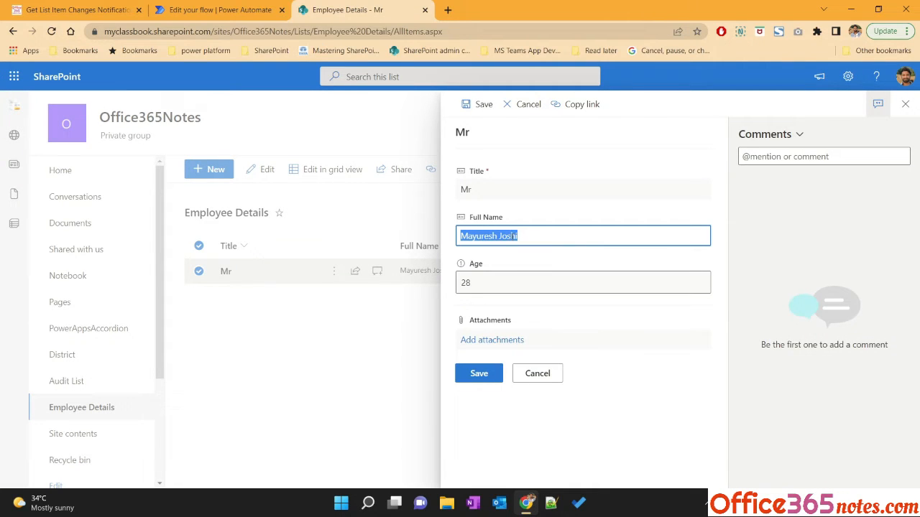
click(499, 236)
text(D)
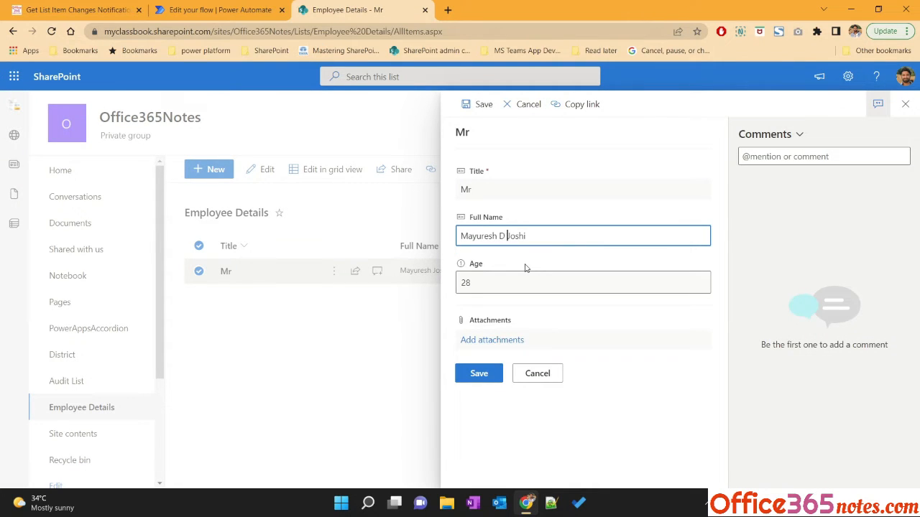
click(503, 285)
click(503, 286)
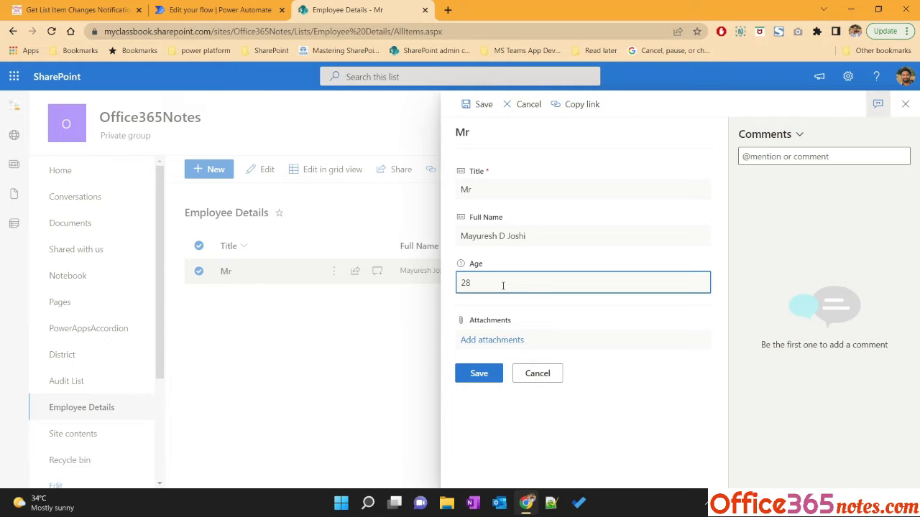
click(487, 374)
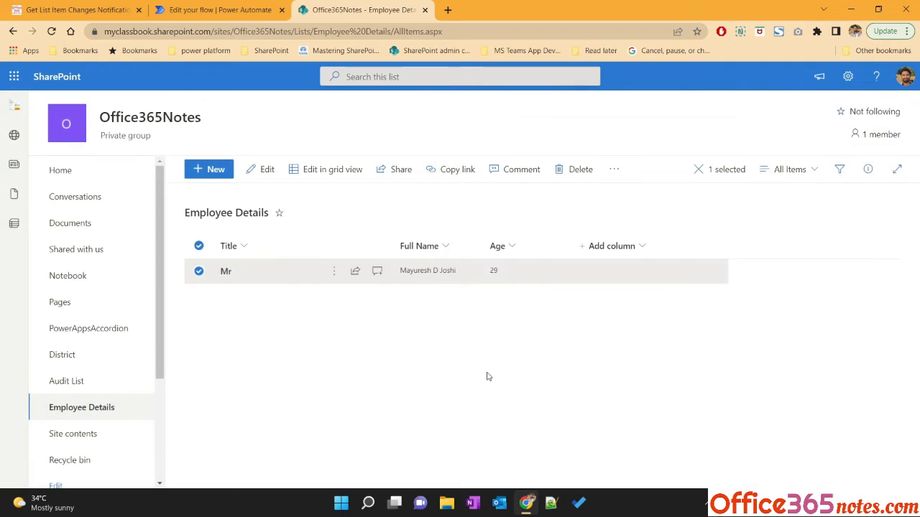
Go back to the flow's details page, refresh the run history and open the latest run
click(232, 10)
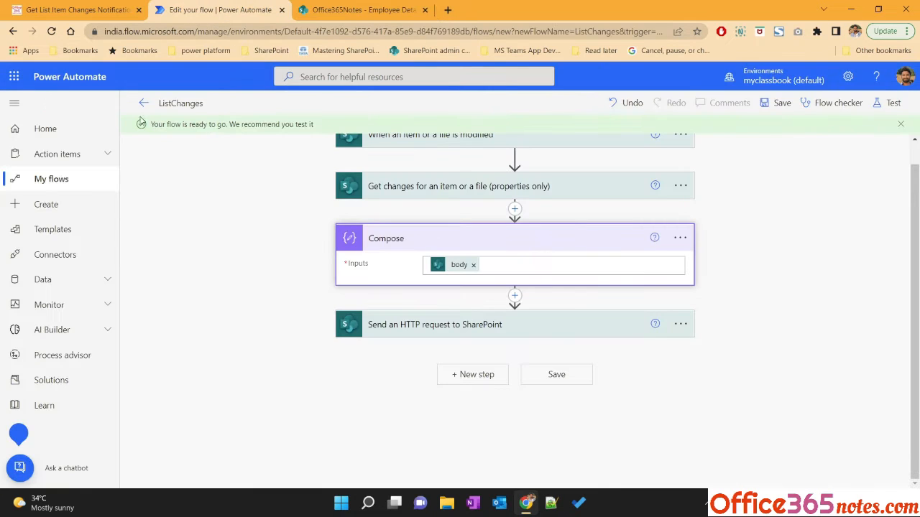
click(145, 105)
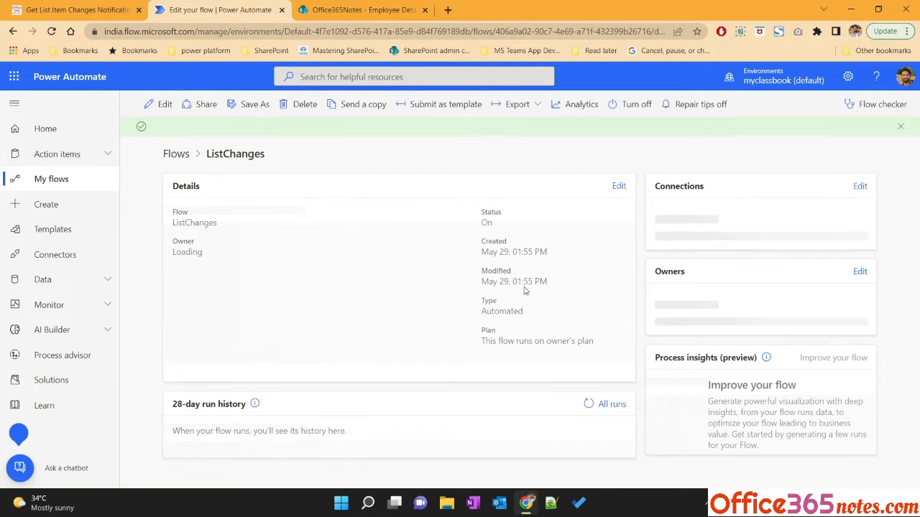
click(589, 404)
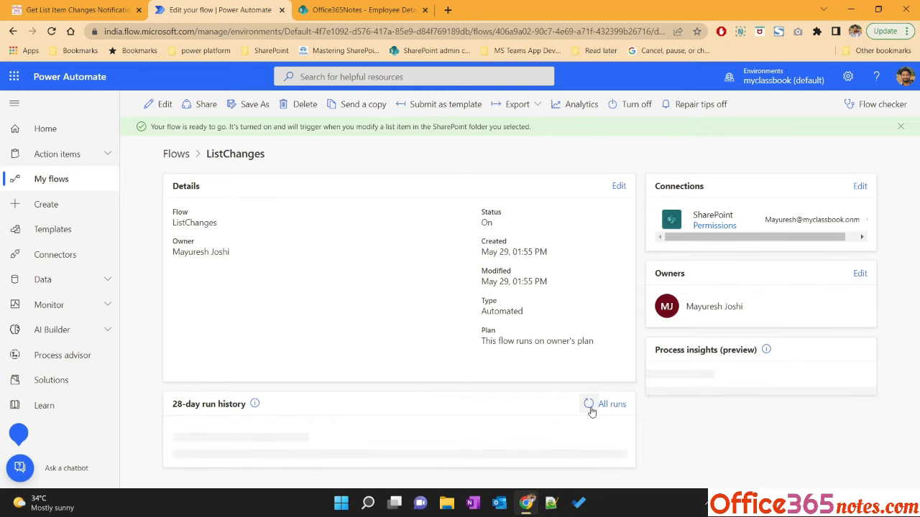
click(588, 405)
scroll(471, 417, down, 1)
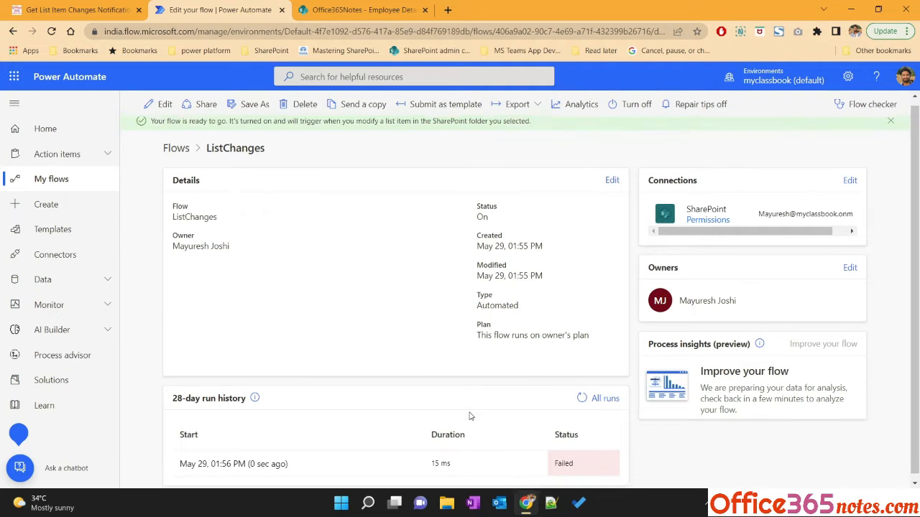
click(253, 460)
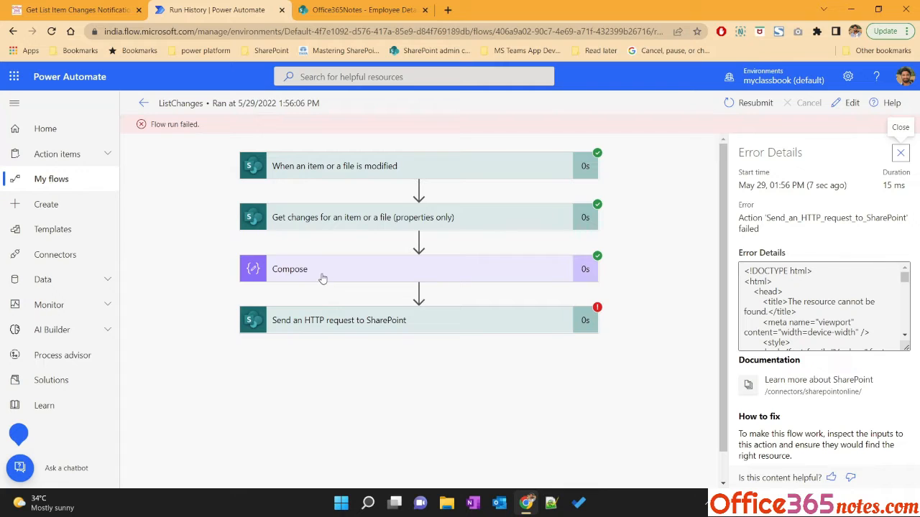
Expand the Compose action in the run and examine its version properties such as SinceVersionId and SinceVersionLabel
click(318, 279)
scroll(327, 281, down, 1)
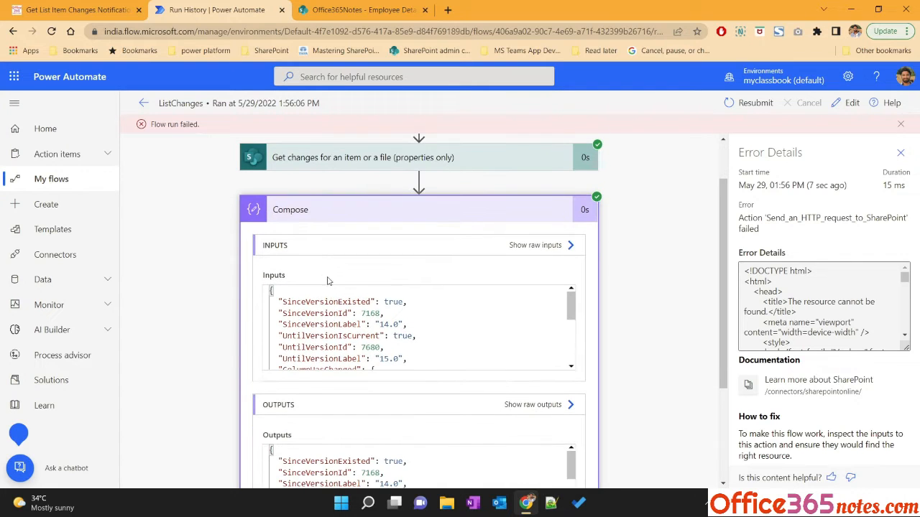
double_click(298, 318)
double_click(338, 325)
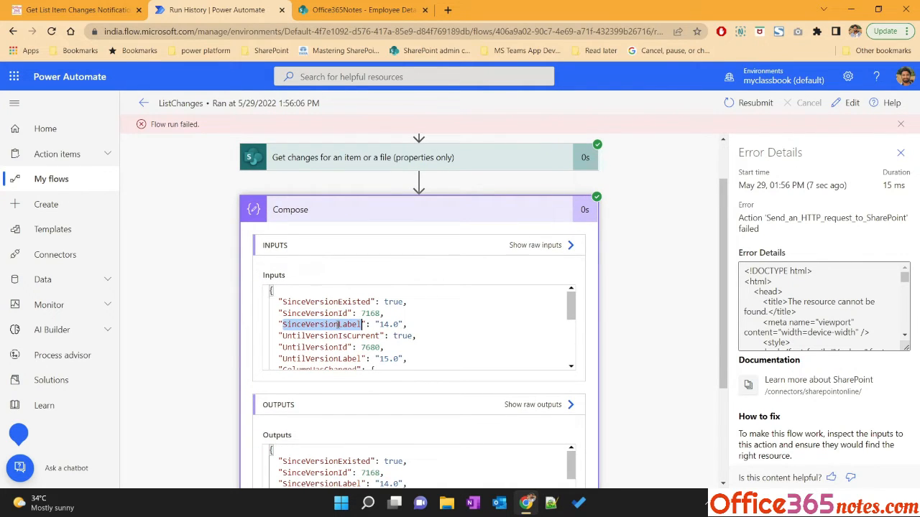
drag(361, 314, 380, 313)
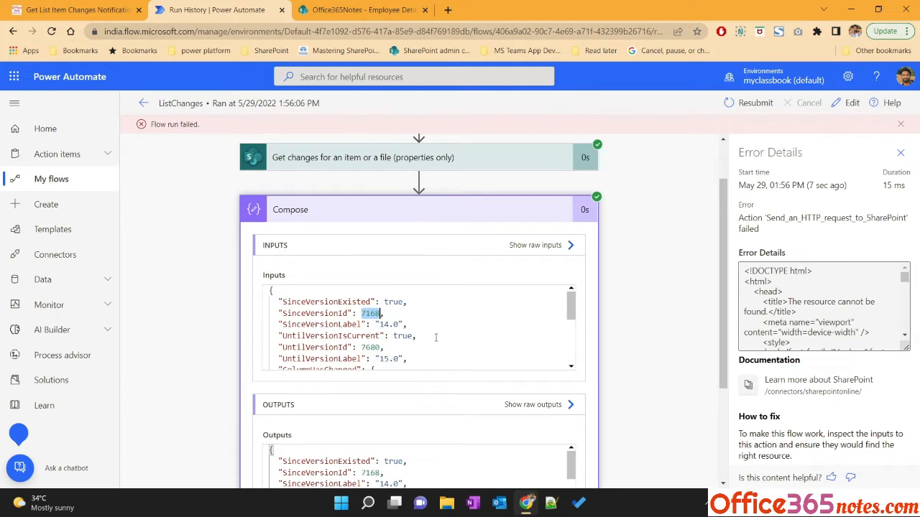
double_click(317, 314)
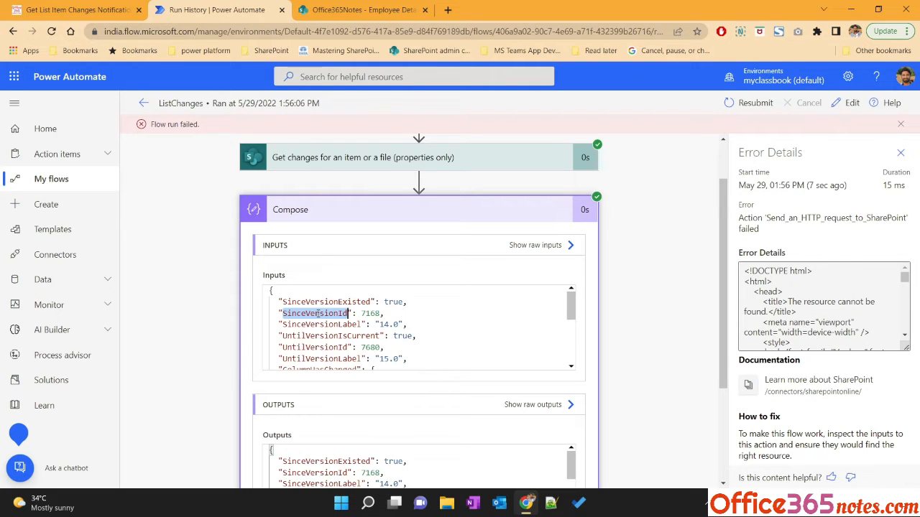
Edit the flow and replace the Compose input body with the Since Version Number dynamic content
click(847, 103)
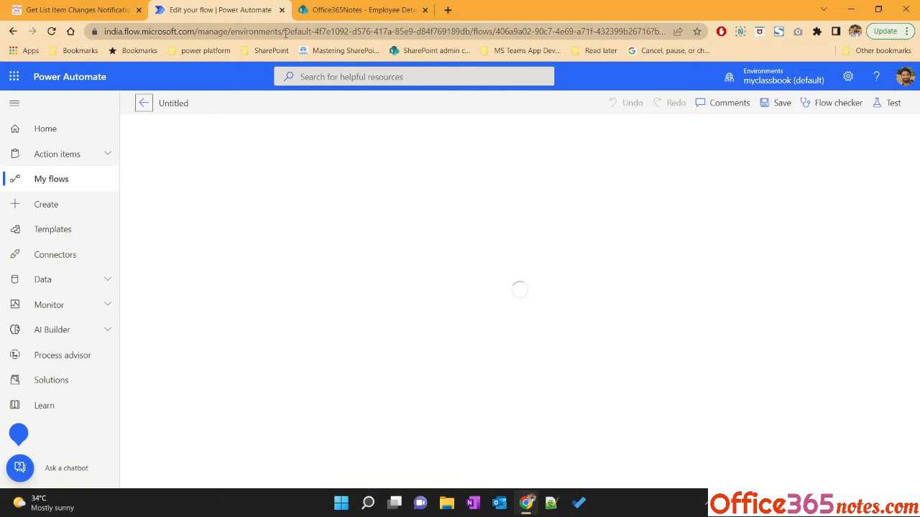
click(340, 504)
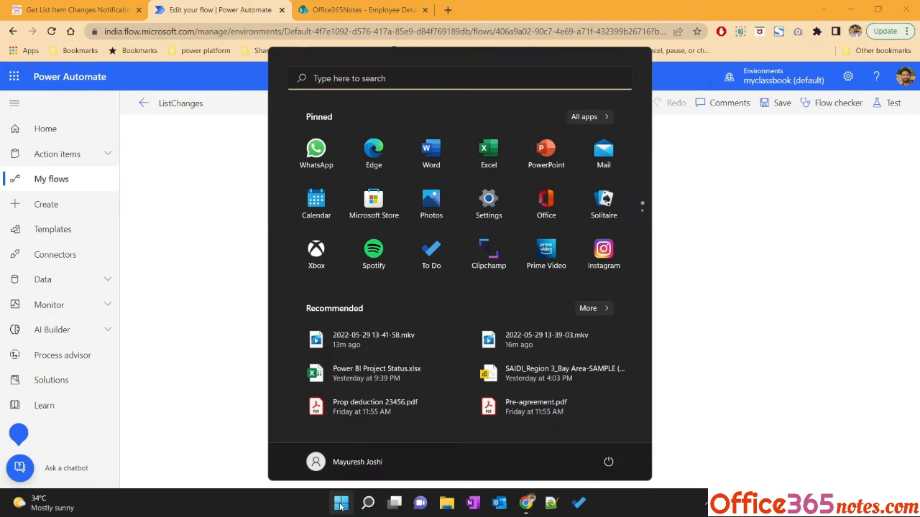
click(339, 505)
click(417, 241)
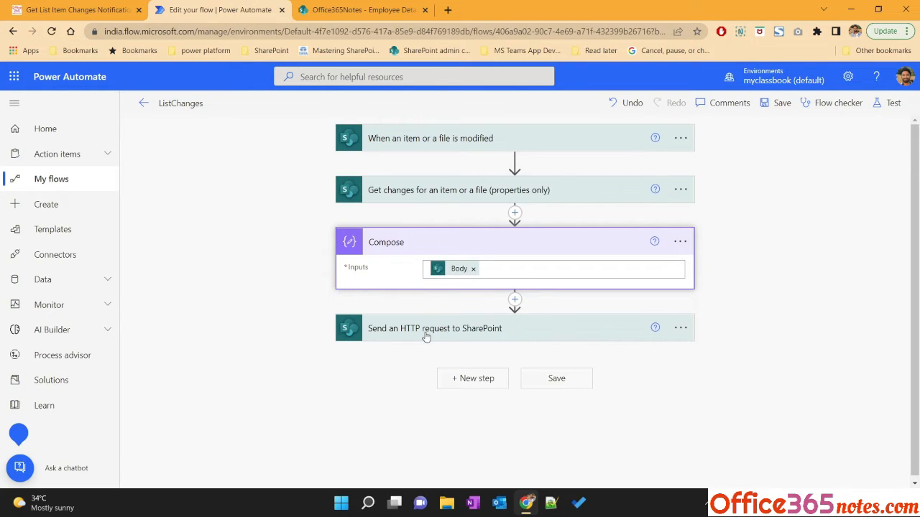
click(473, 269)
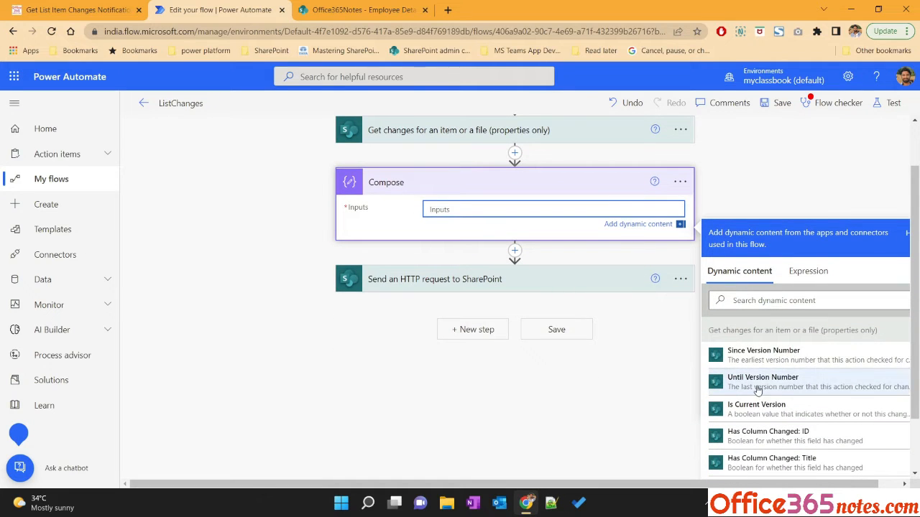
click(768, 356)
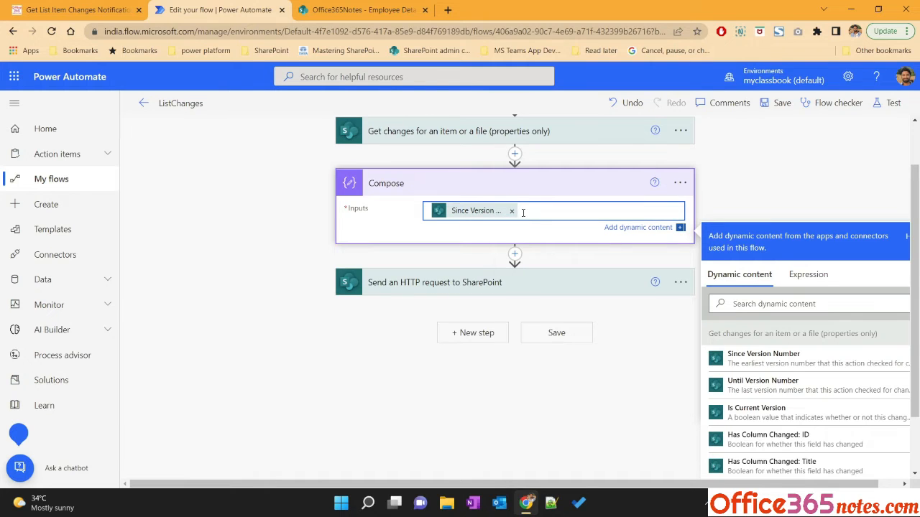
Open Notepad and write down SinceVersionId
click(342, 503)
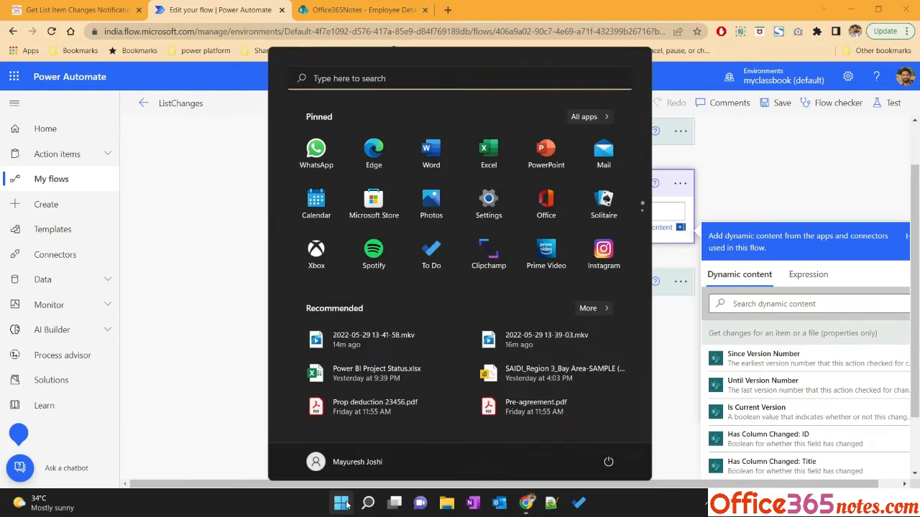
text(notepad)
key(Return)
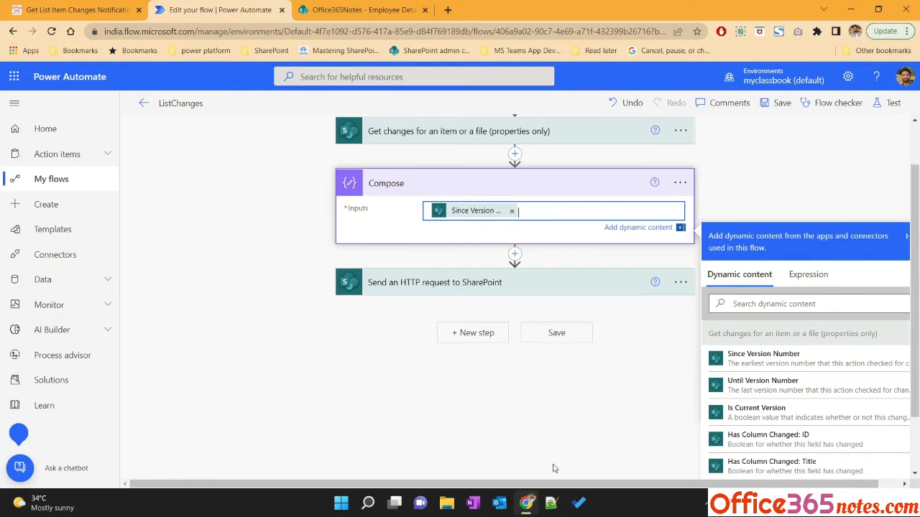
click(341, 503)
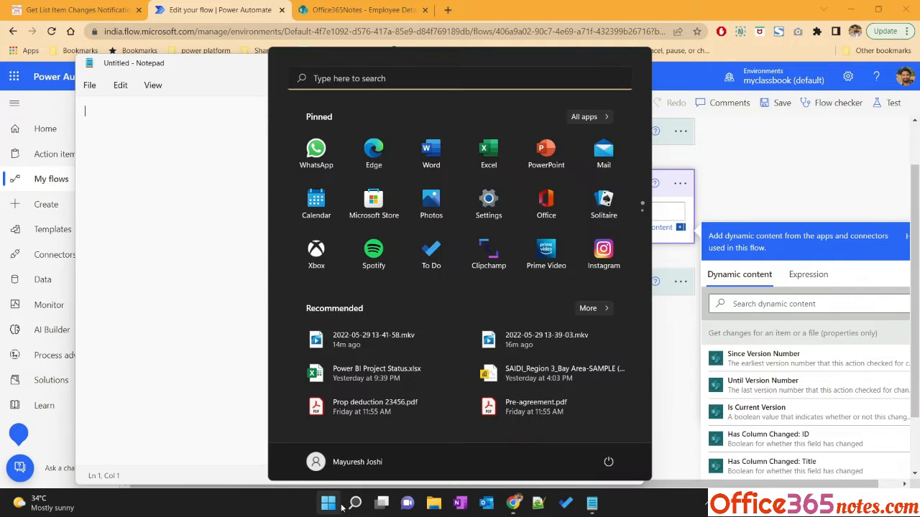
click(117, 181)
text(SinceVersionId)
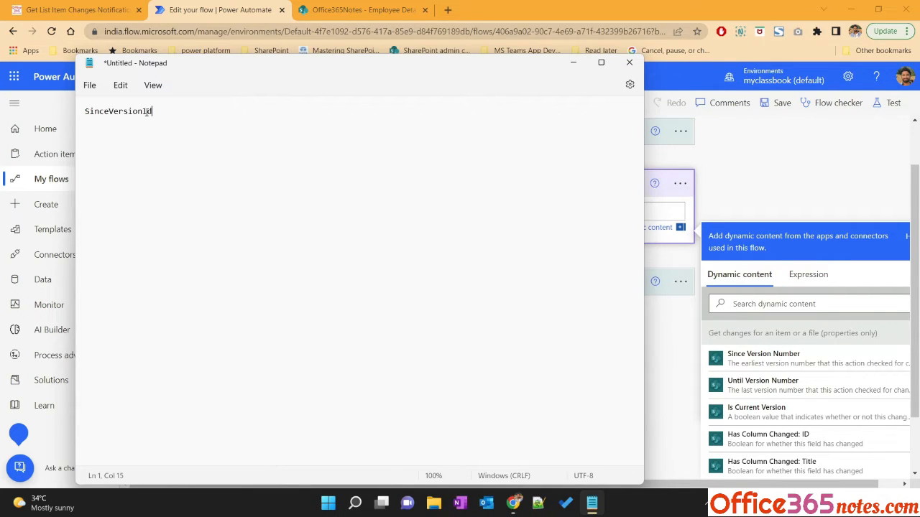
Return to the flow editor and clear the Compose action's input
click(574, 64)
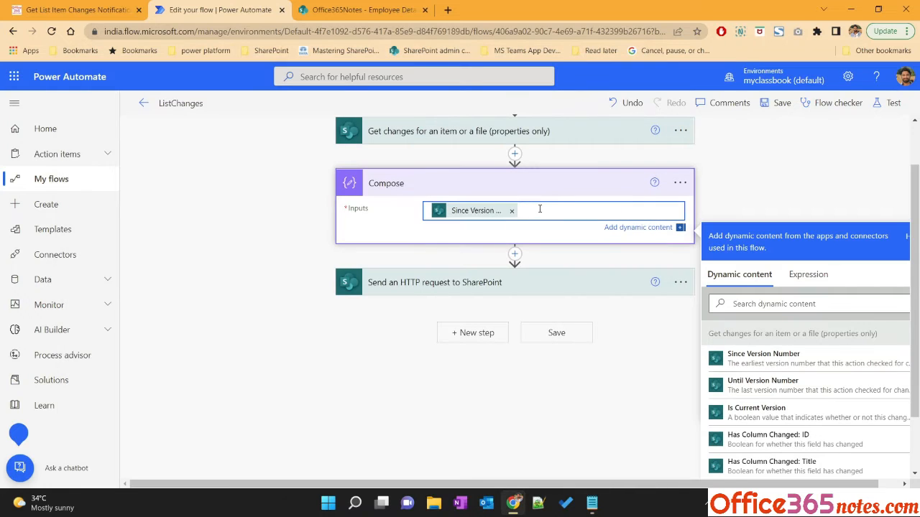
key(ctrl+a)
key(BackSpace)
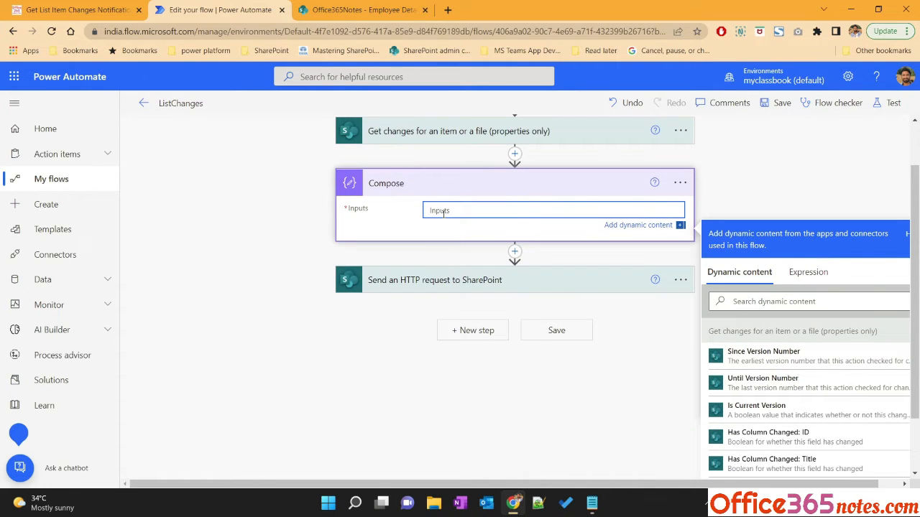
In Notepad, paste the copied expression and edit it to outputs('Get_changes_for_an_item_or_a_file_(properties_only)')?['body/SinceVersionId'], then select it
click(591, 503)
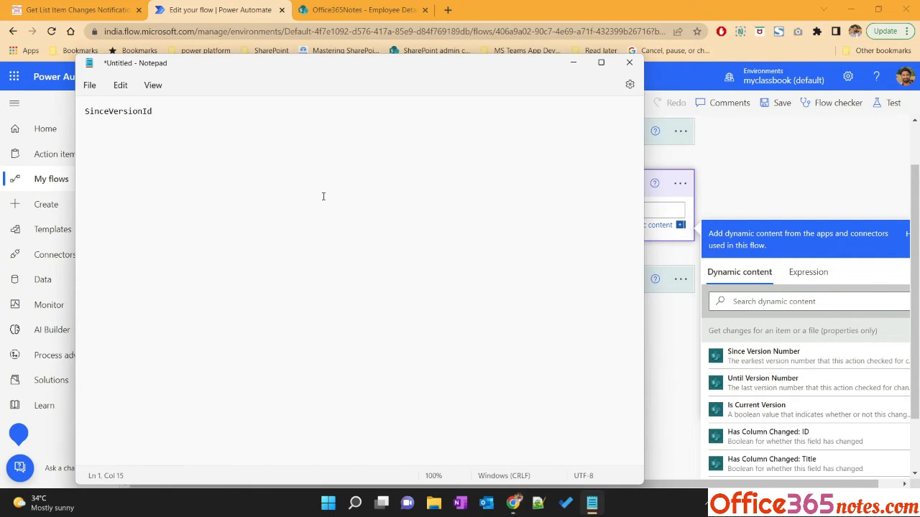
key(Return)
key(Return)
text(@{outputs('Get_changes_for_an_item_or_a_file_(properties_only)')?['body/SinceVersionLabel']})
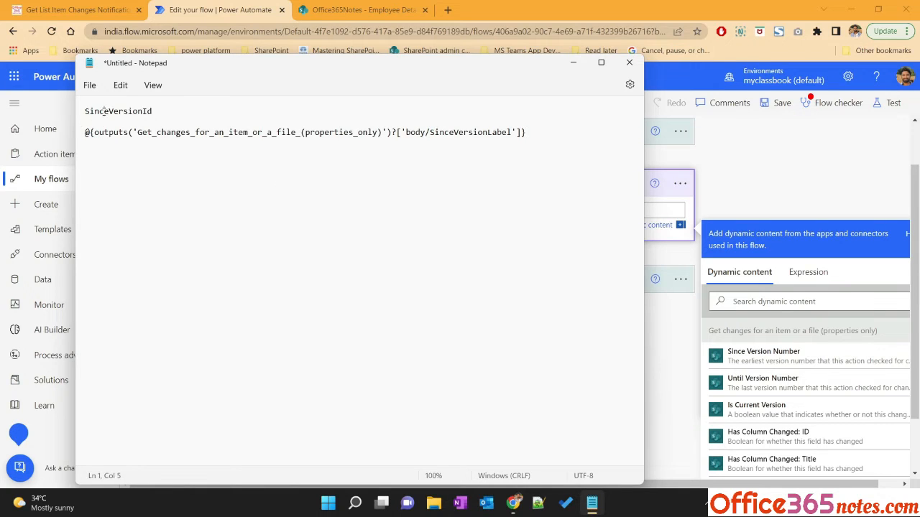
double_click(103, 113)
key(ctrl+c)
drag(430, 133, 512, 133)
key(ctrl+v)
key(Delete)
key(Delete)
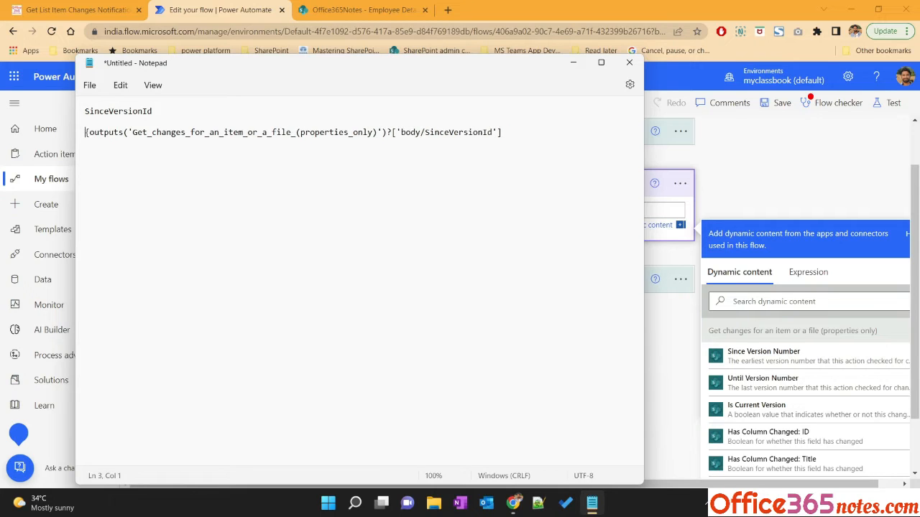
shift+click(498, 134)
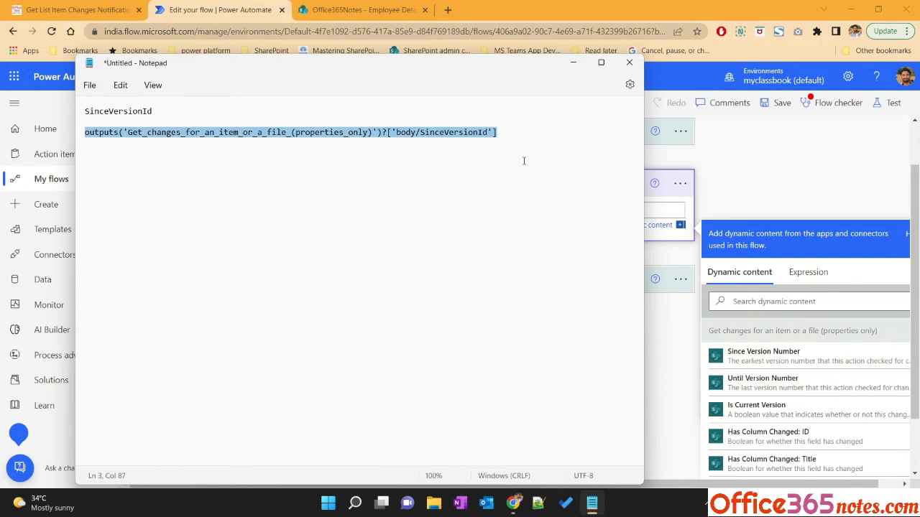
Open the Send an HTTP request to SharePoint action and insert the SinceVersionId expression inside the Uri's Versions( ) parentheses
click(771, 177)
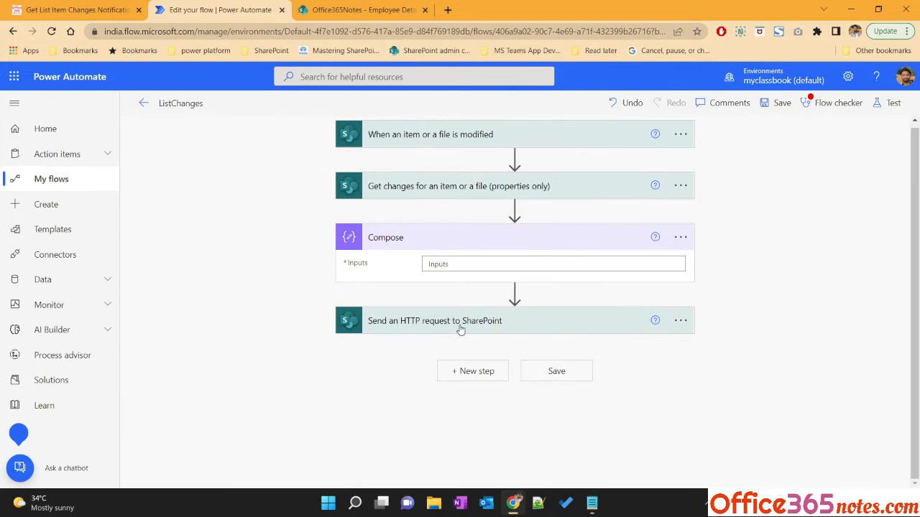
click(446, 324)
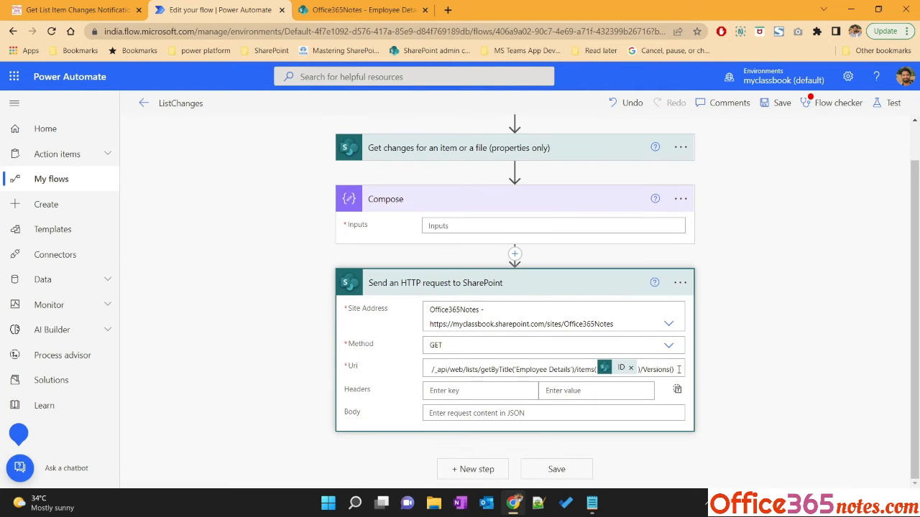
click(671, 368)
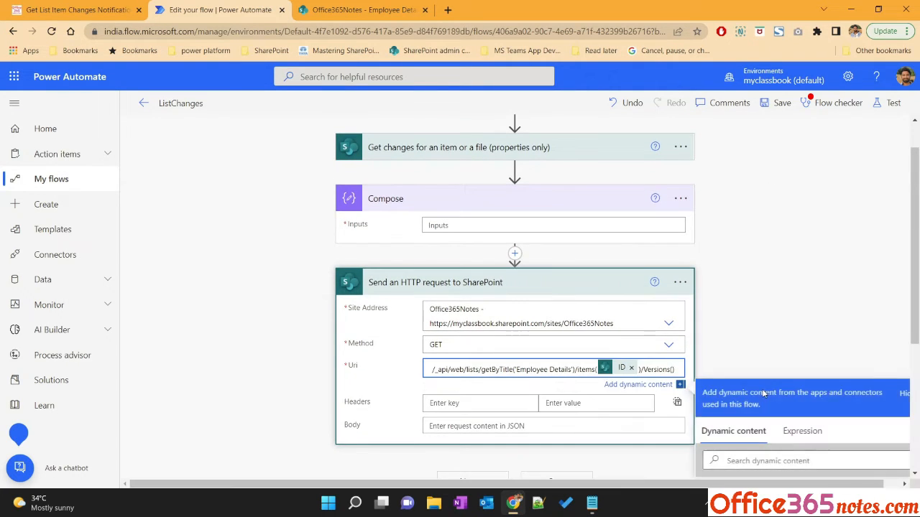
click(805, 325)
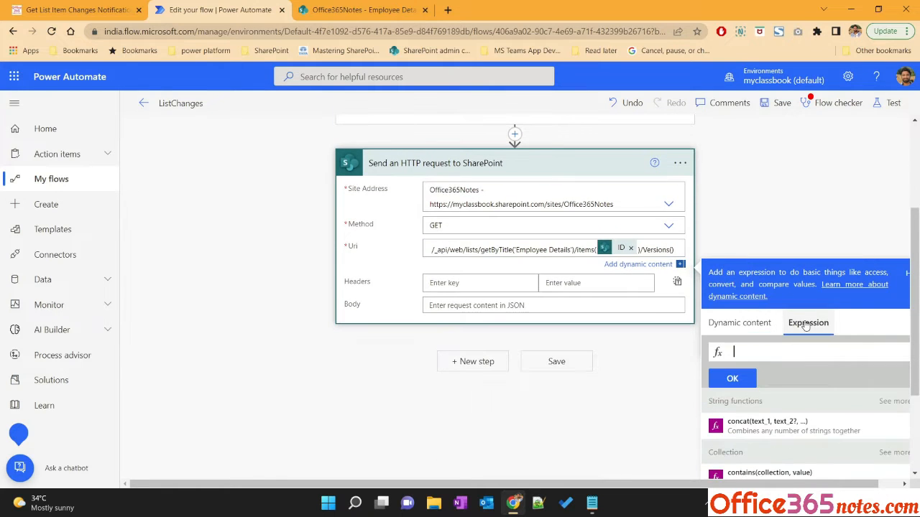
key(ctrl+v)
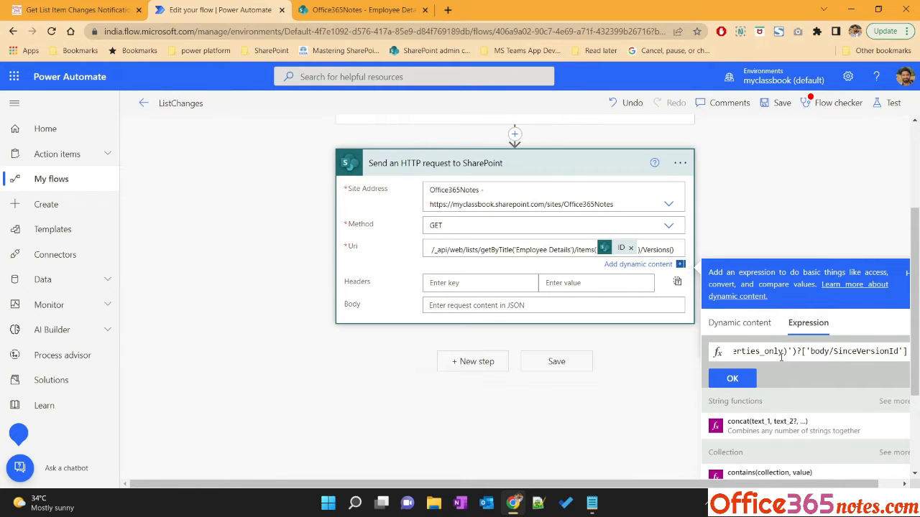
click(672, 249)
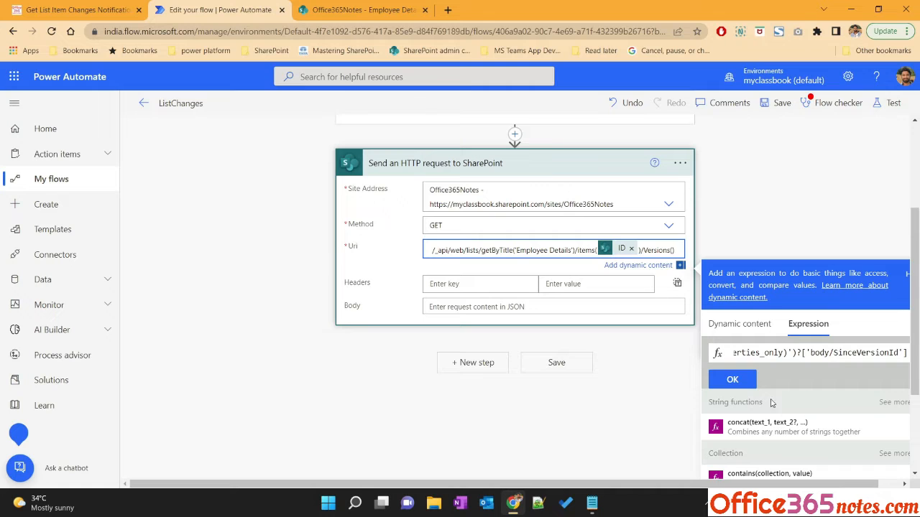
click(731, 380)
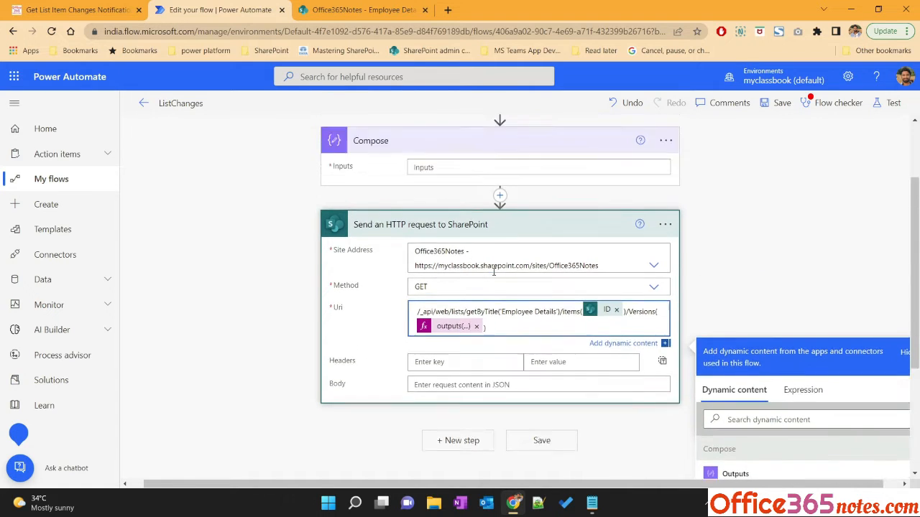
Delete the Compose action from the flow
scroll(494, 272, up, 3)
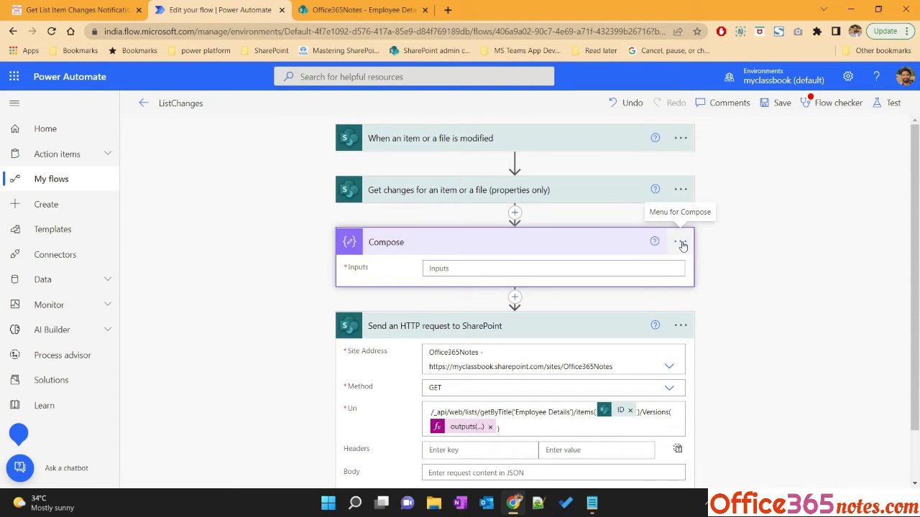
click(681, 243)
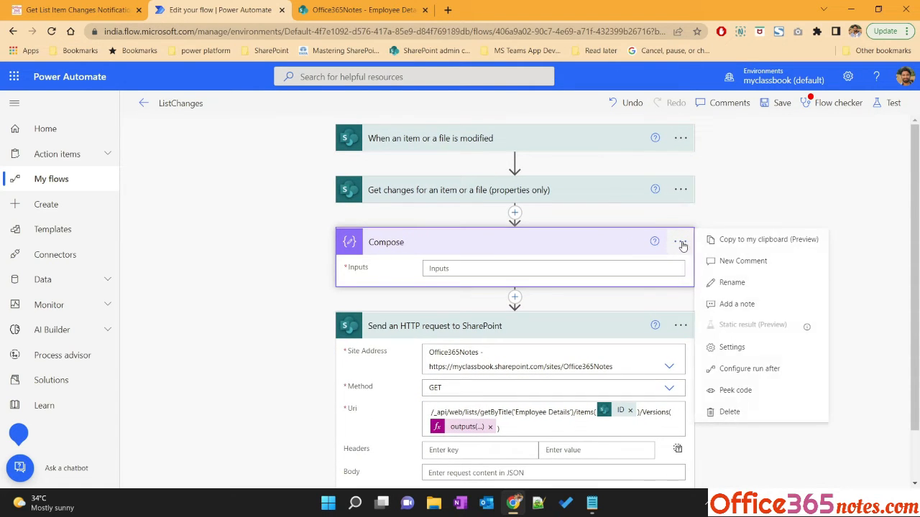
click(730, 412)
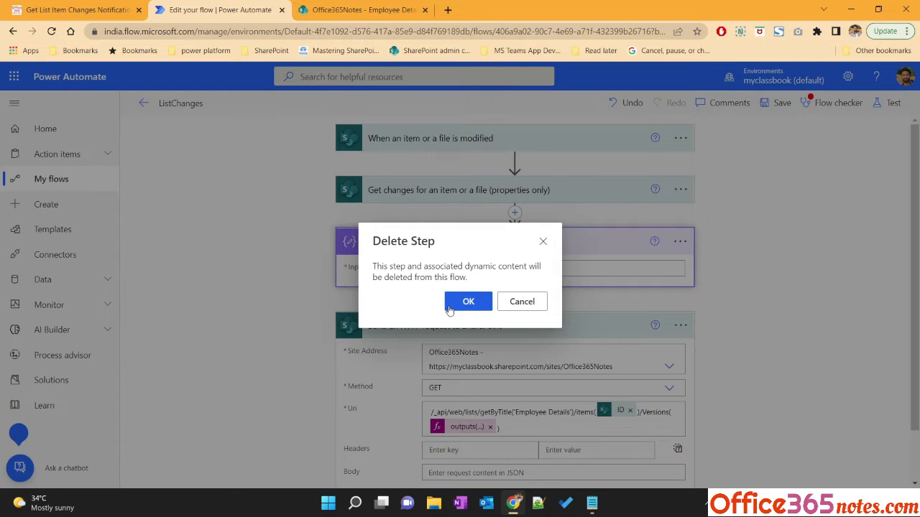
click(462, 311)
Copy from the tutorial page and add an HTTP request header with key accept and value application/json
click(79, 10)
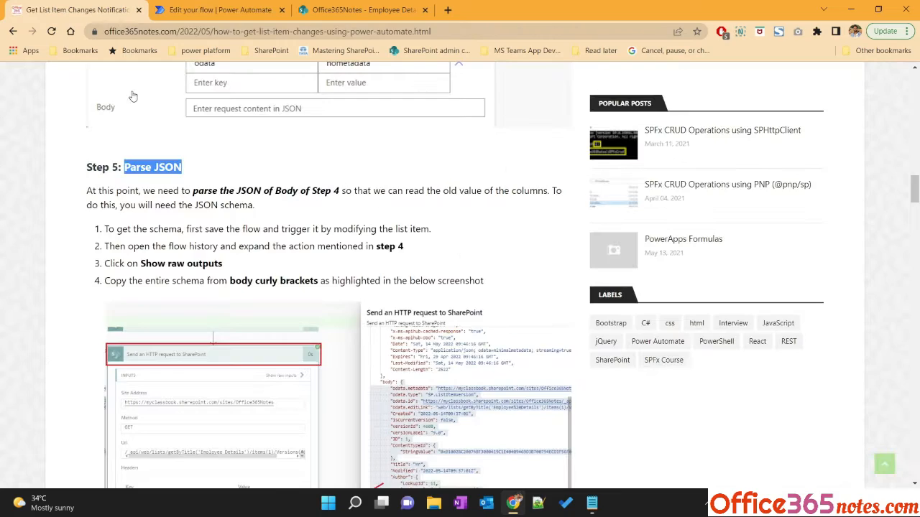
scroll(252, 351, up, 3)
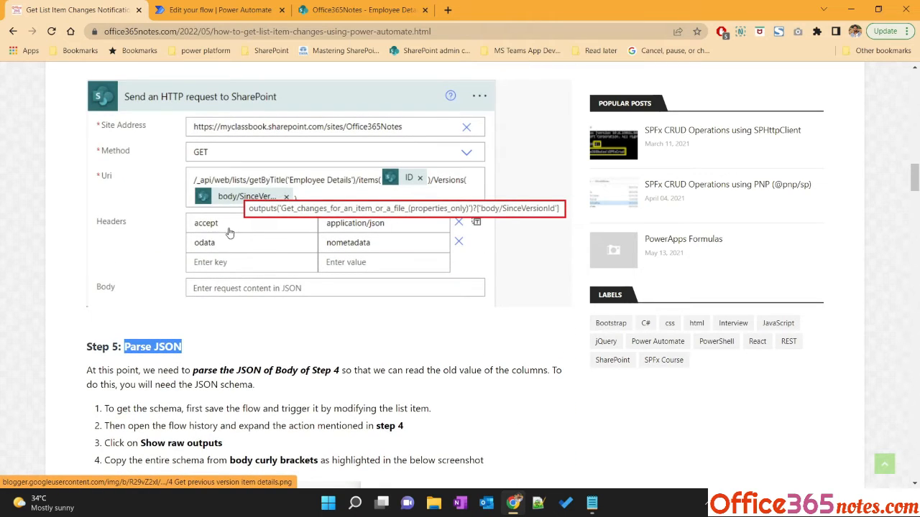
scroll(179, 252, up, 3)
double_click(133, 280)
key(ctrl+c)
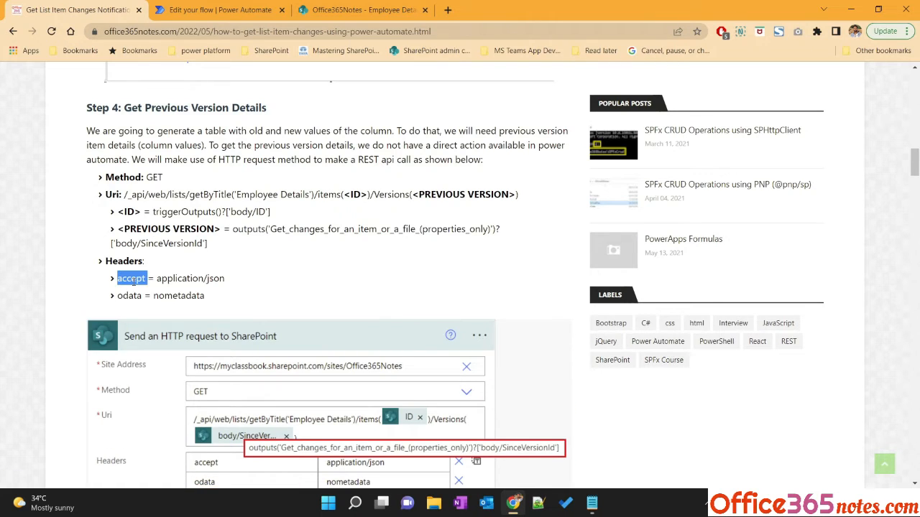
click(216, 10)
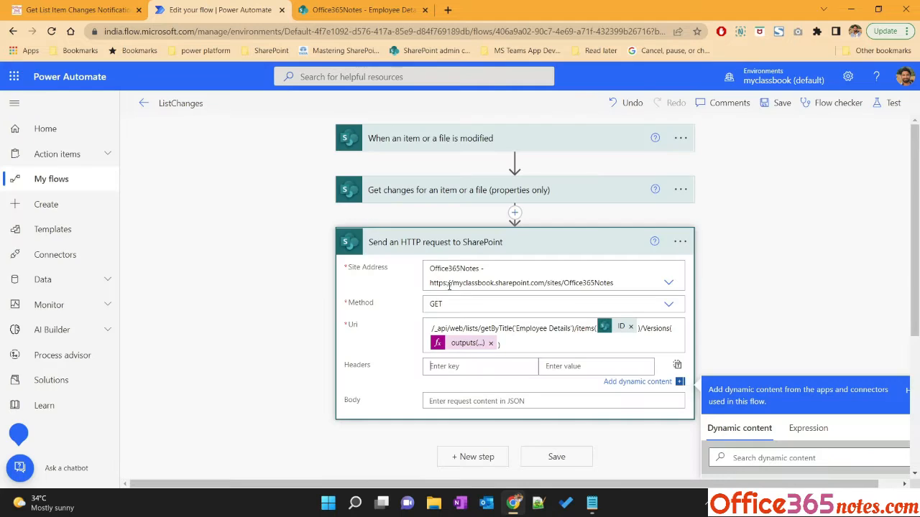
key(ctrl+v)
click(76, 11)
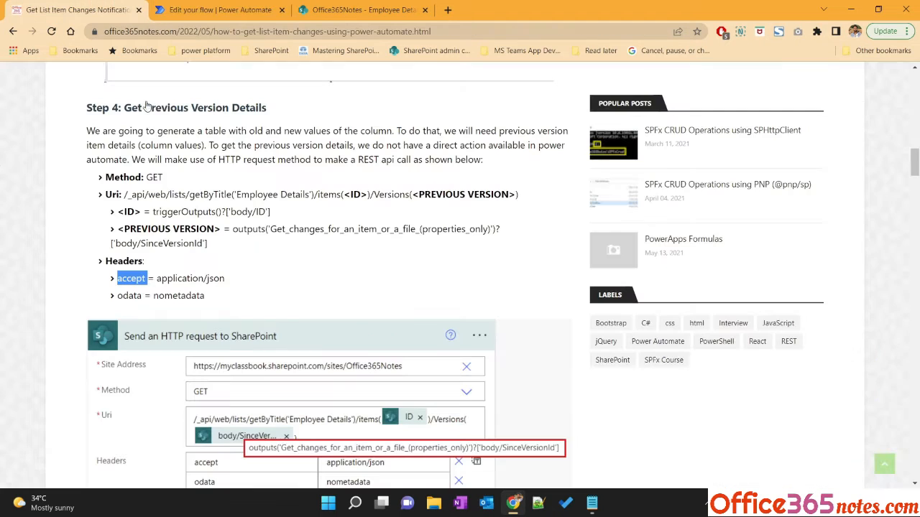
drag(157, 278, 226, 282)
key(ctrl+c)
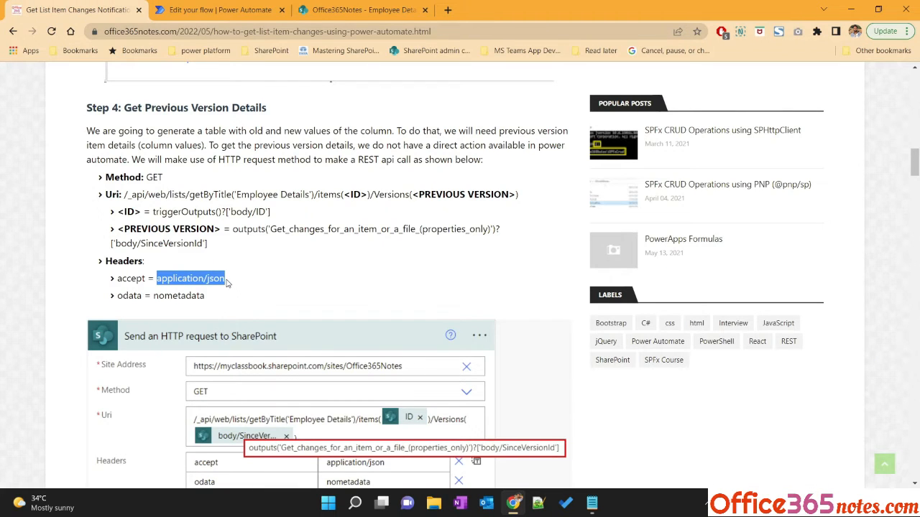
click(215, 10)
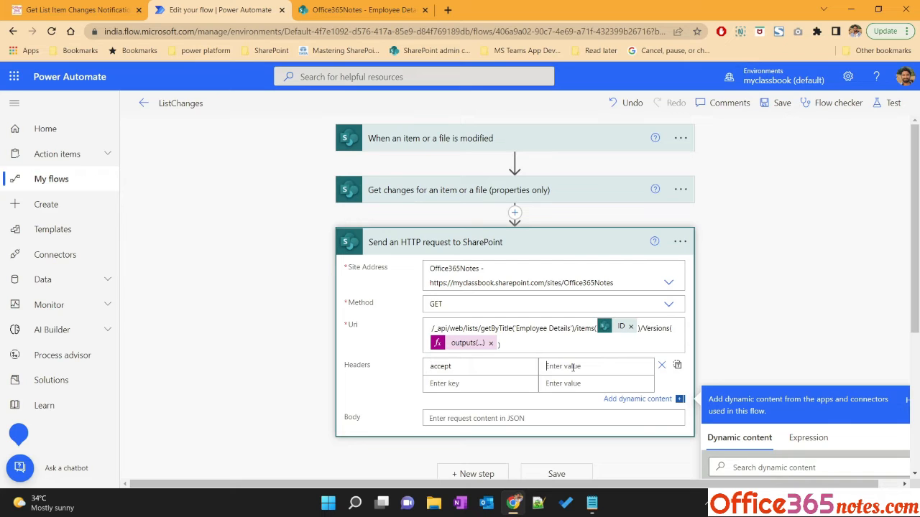
key(ctrl+v)
Copy from the tutorial page and add a second header with key odata and value nometadata
click(75, 10)
double_click(130, 297)
key(ctrl+c)
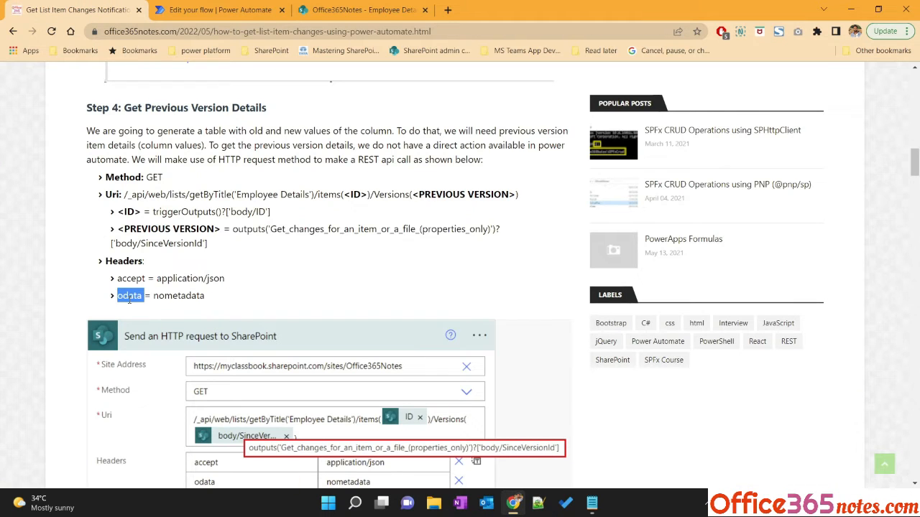
click(216, 10)
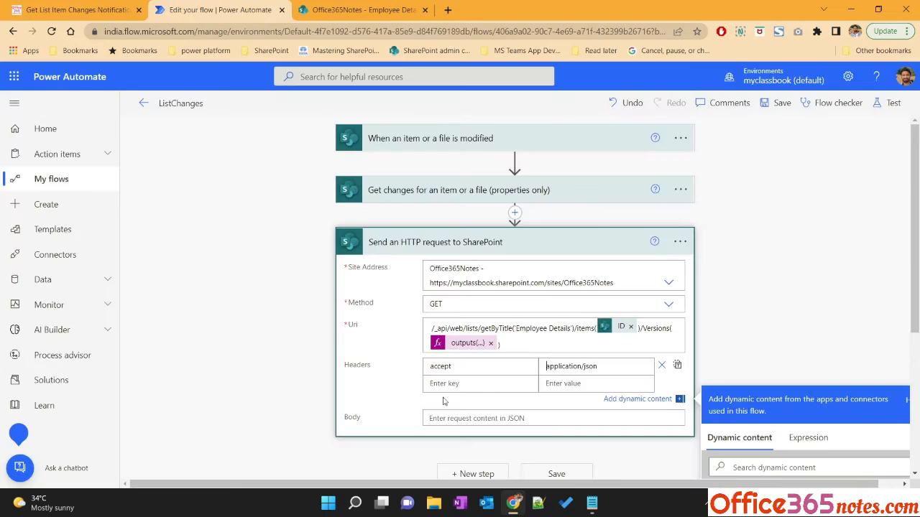
key(ctrl+v)
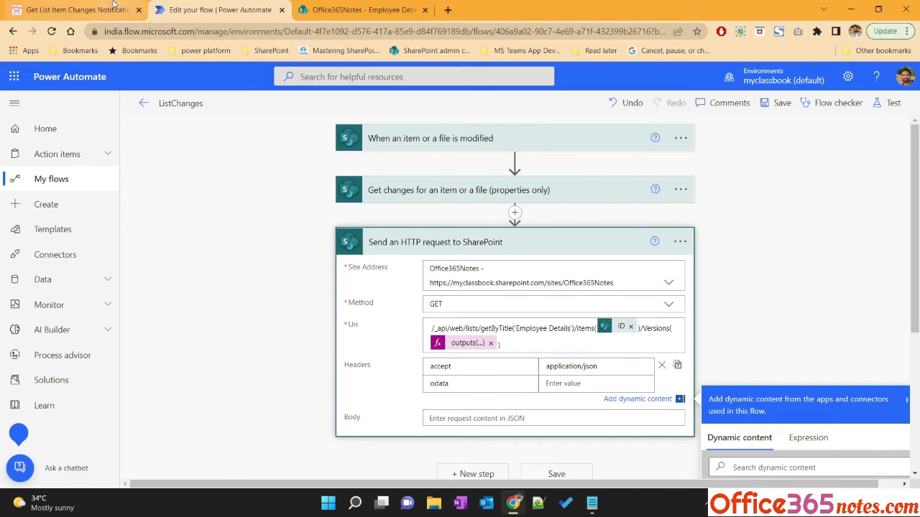
key(ctrl+shift+Tab)
double_click(165, 295)
key(ctrl+c)
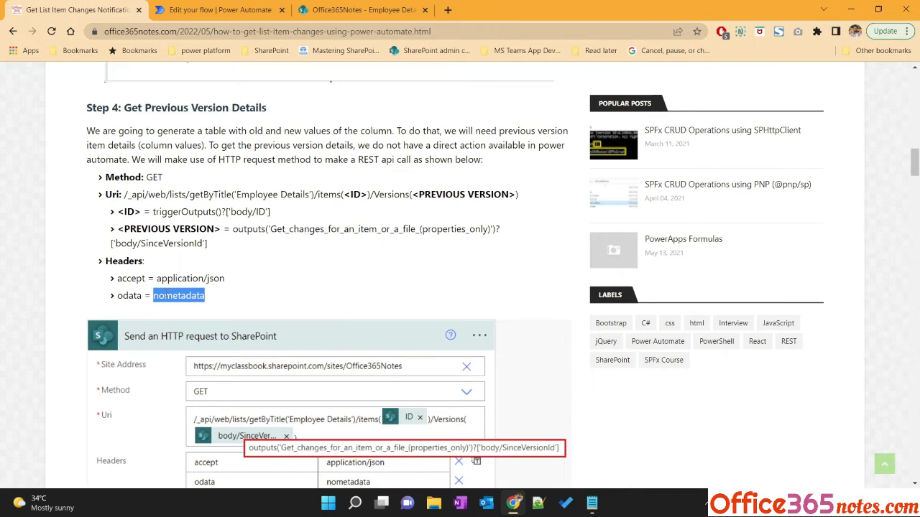
click(165, 7)
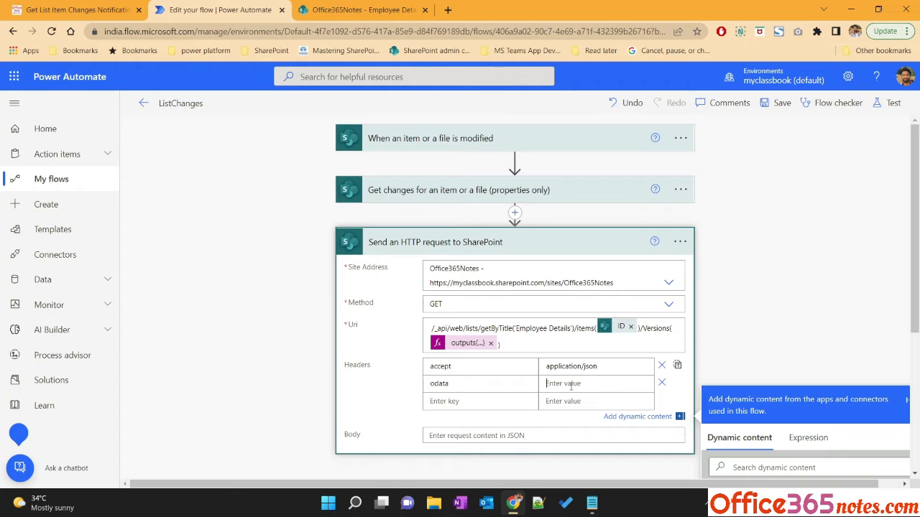
key(ctrl+v)
click(285, 327)
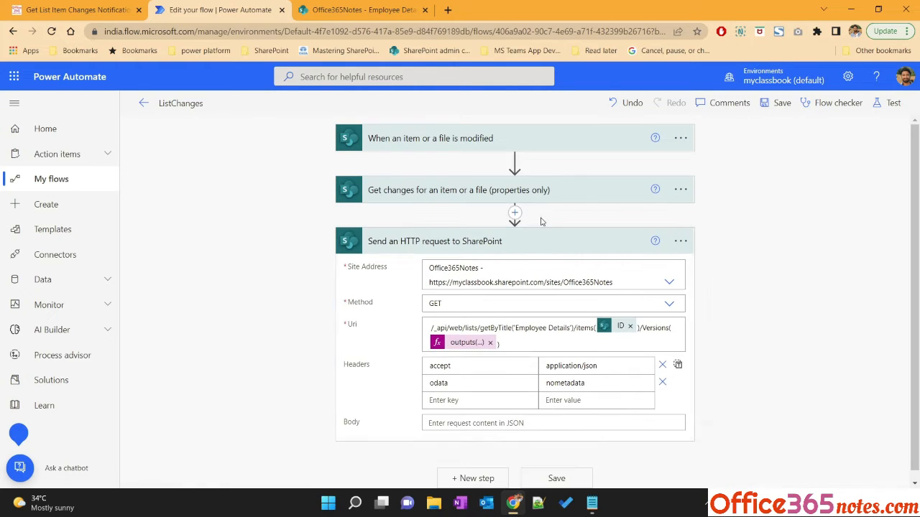
click(514, 235)
click(515, 213)
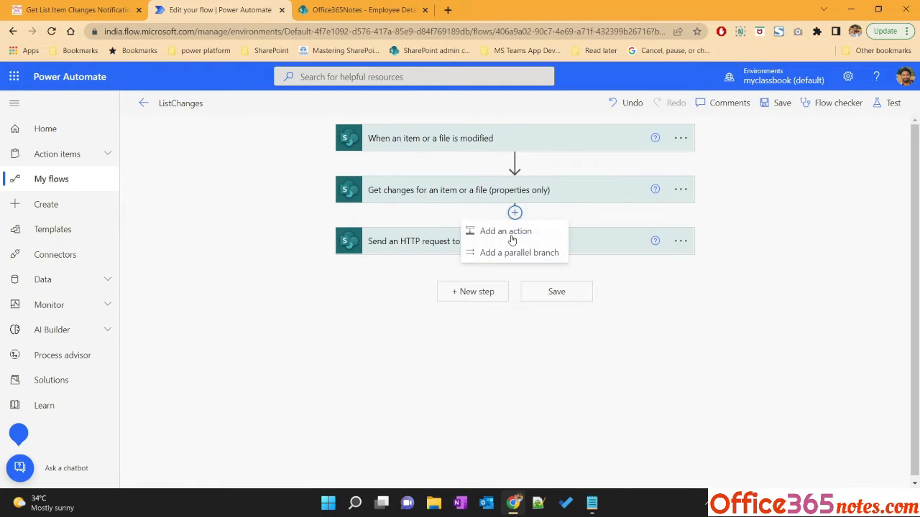
click(503, 230)
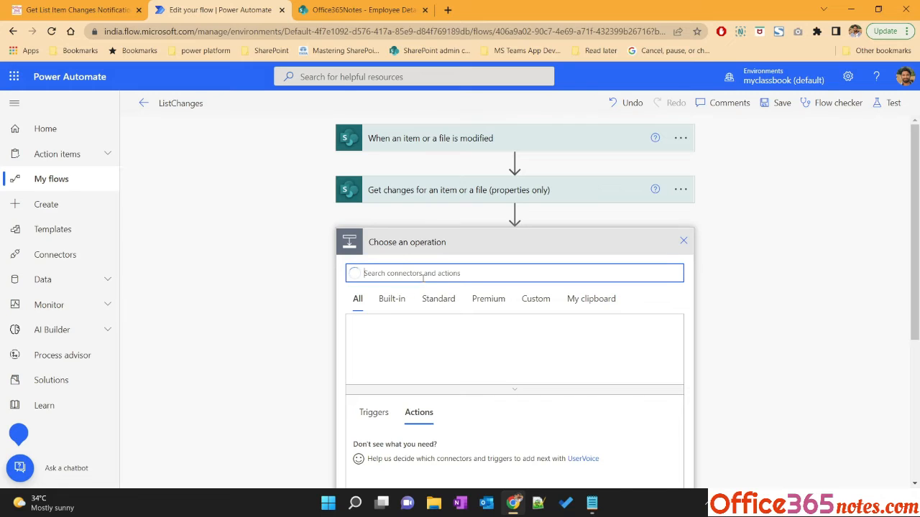
text(compose)
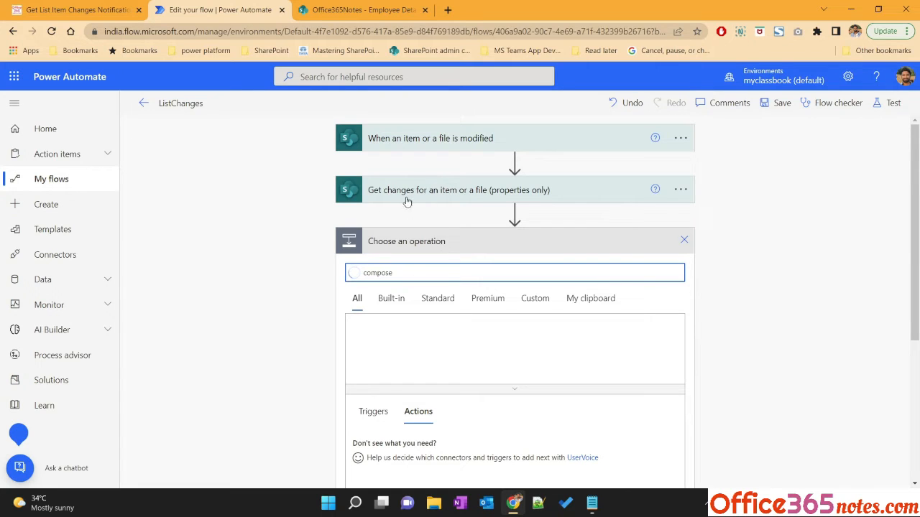
click(683, 240)
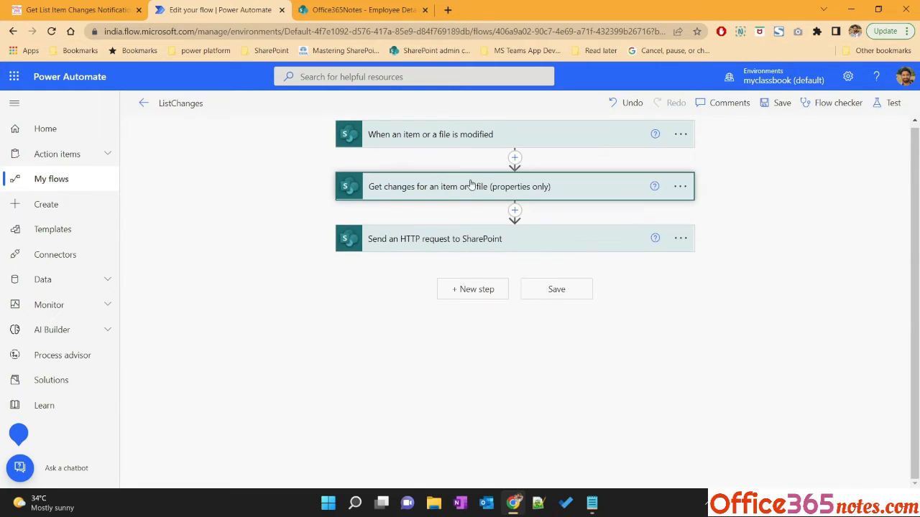
Save and test the flow automatically using the recently used trigger
click(890, 104)
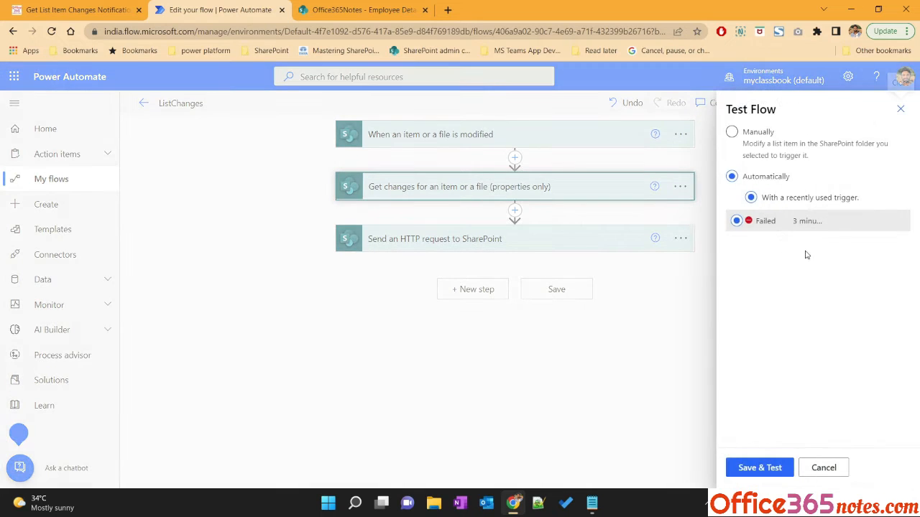
click(752, 469)
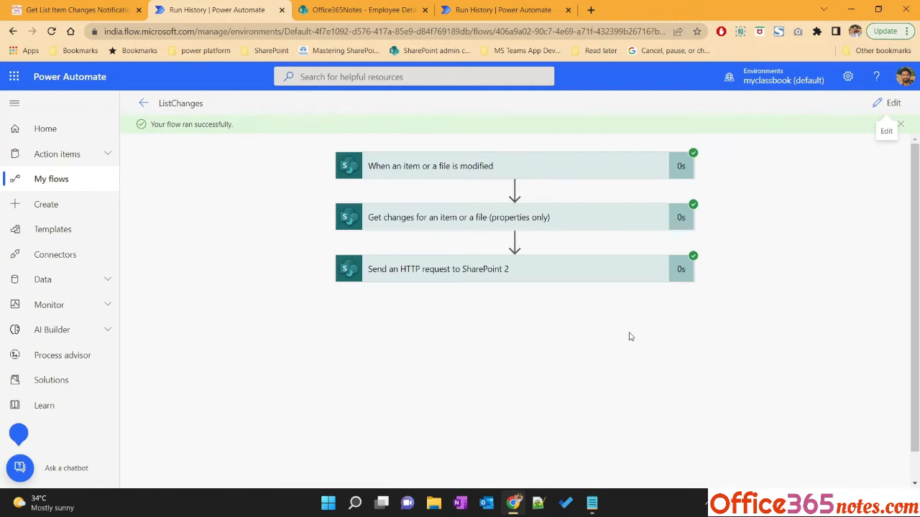
Examine the Get changes action's run outputs to see which Has Column Changed flags are true
click(485, 276)
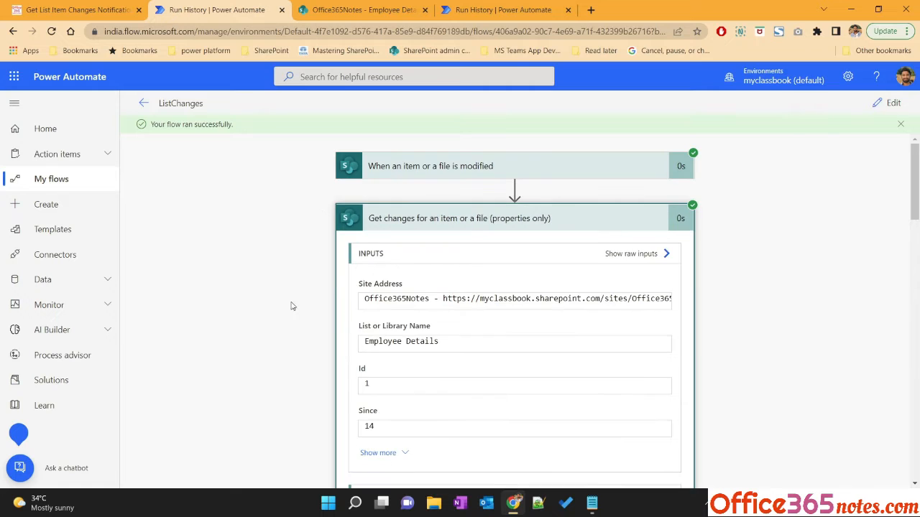
click(413, 277)
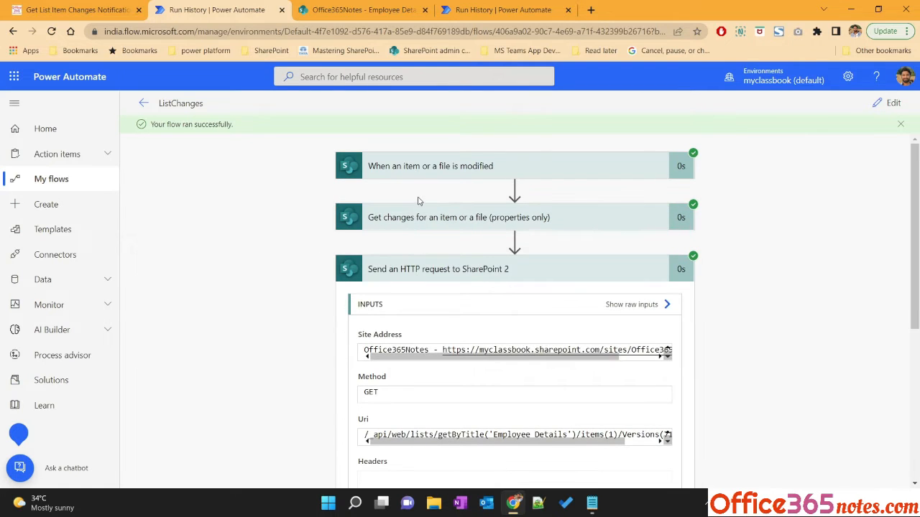
click(400, 219)
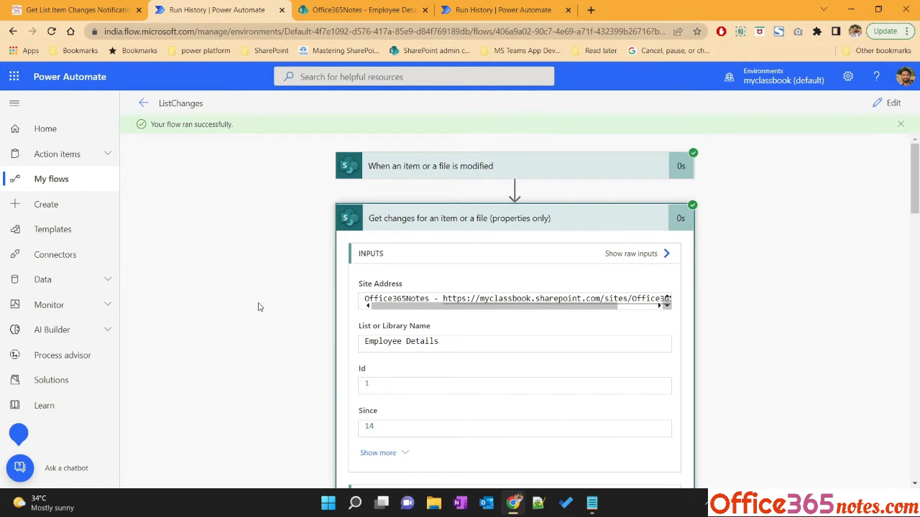
scroll(257, 306, down, 1)
scroll(256, 306, up, 1)
scroll(284, 308, down, 5)
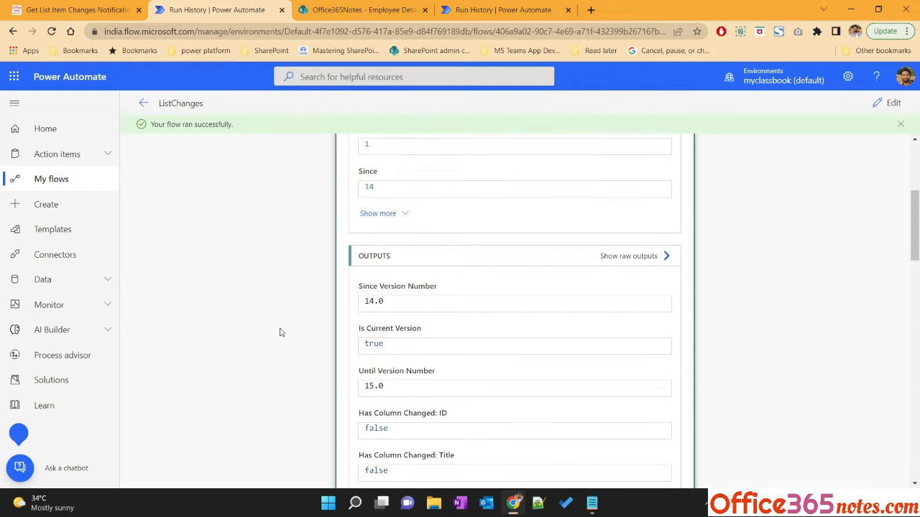
drag(362, 274, 436, 273)
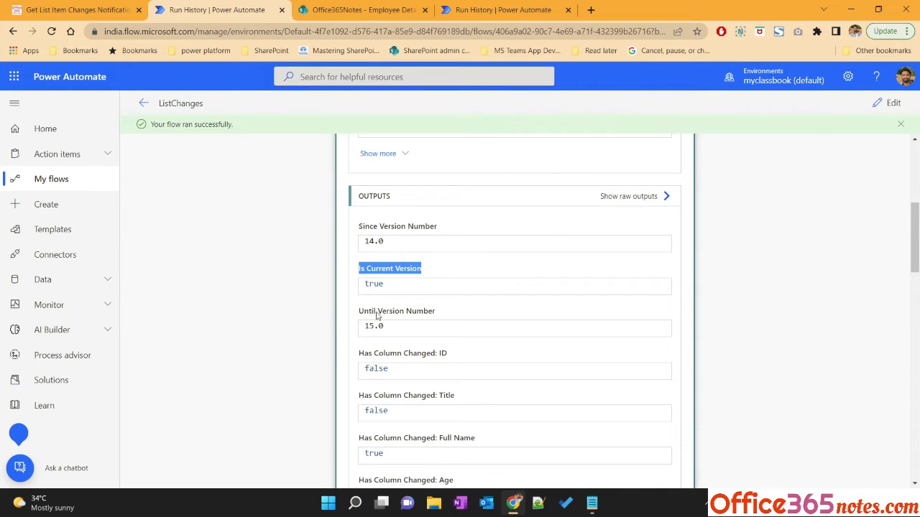
drag(362, 314, 468, 316)
drag(357, 354, 451, 358)
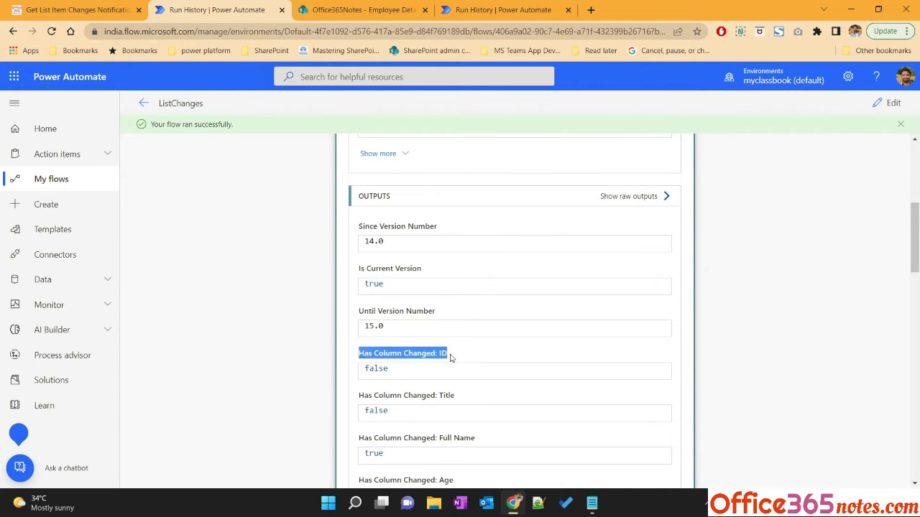
double_click(375, 369)
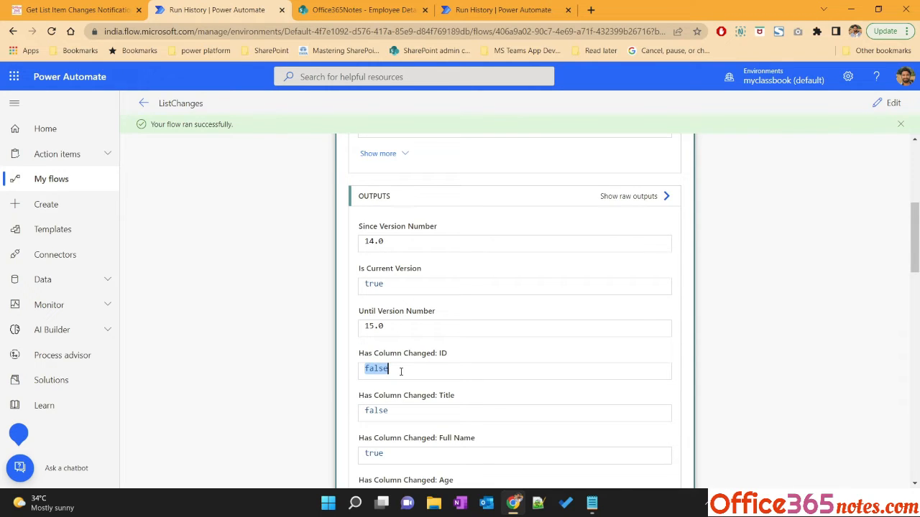
double_click(377, 453)
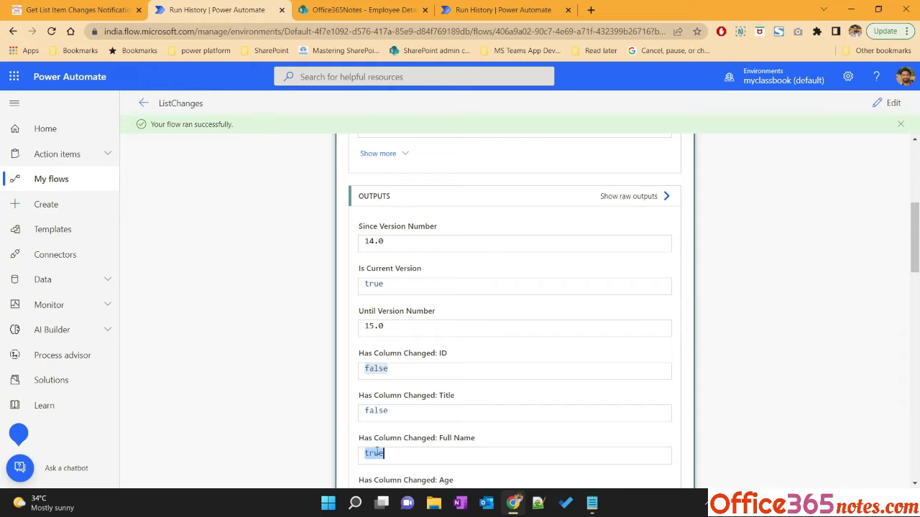
scroll(460, 302, down, 2)
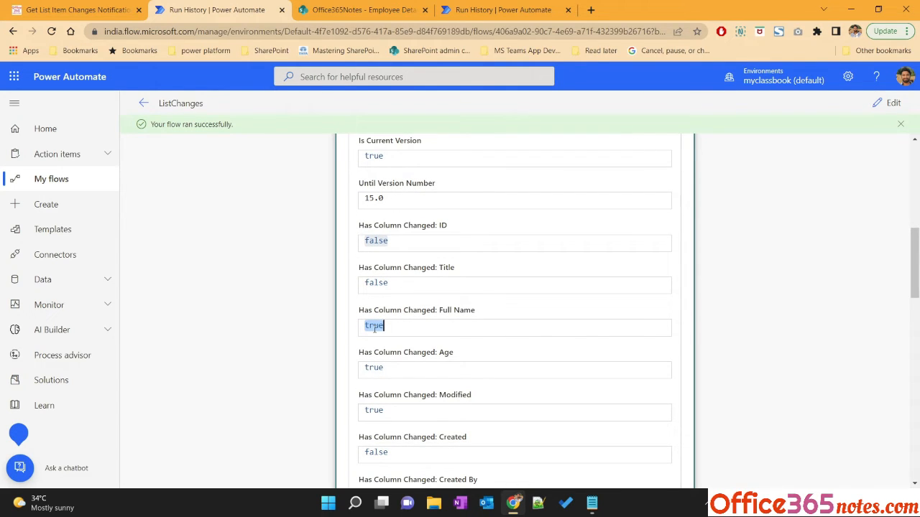
double_click(447, 352)
double_click(374, 368)
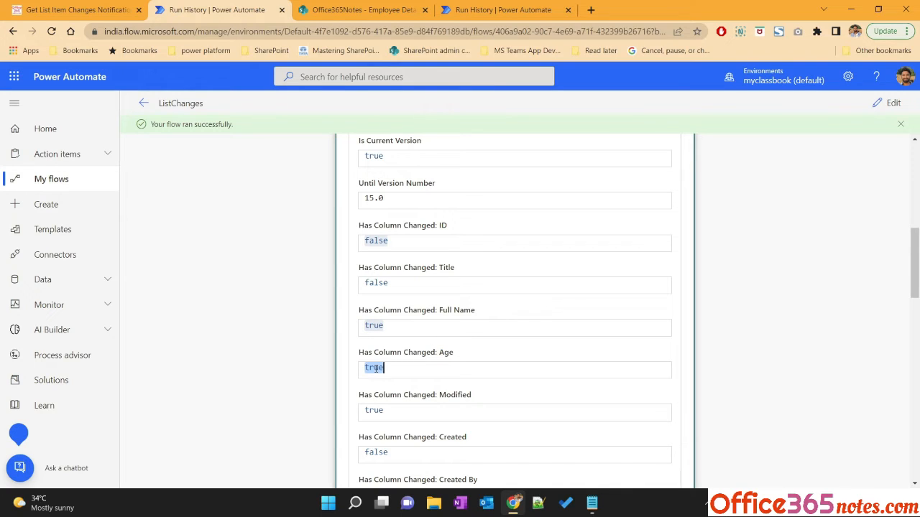
double_click(458, 396)
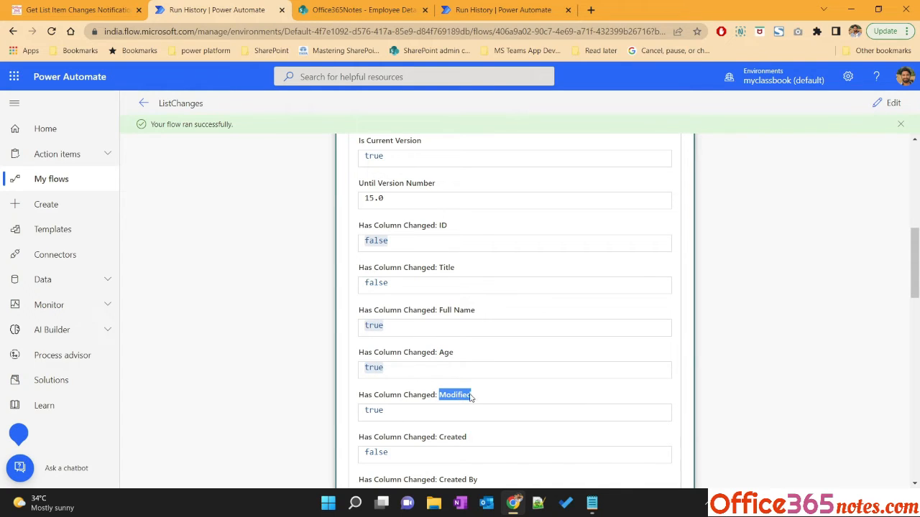
double_click(375, 411)
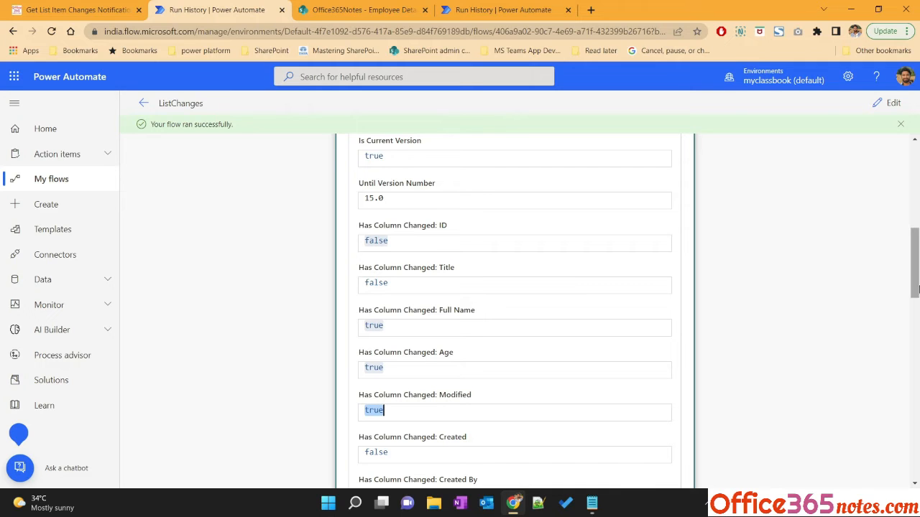
drag(912, 286, 914, 345)
scroll(439, 271, up, 3)
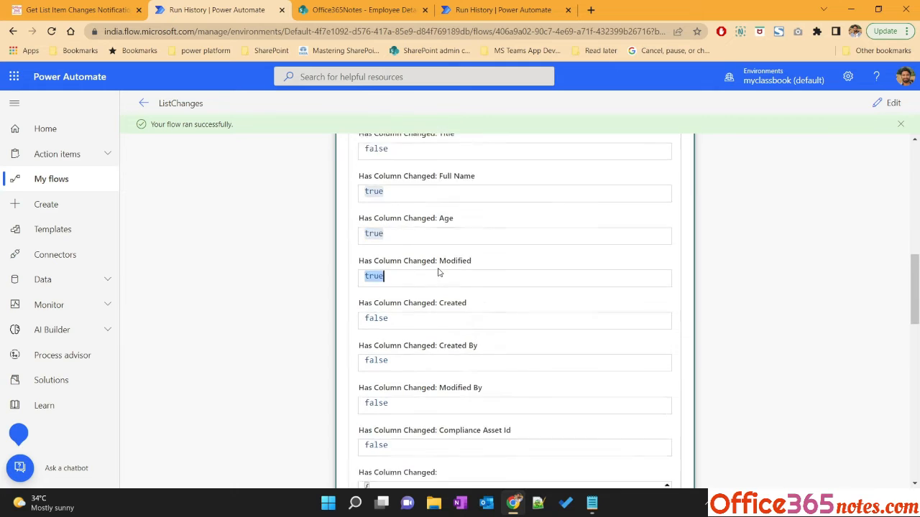
scroll(439, 272, up, 6)
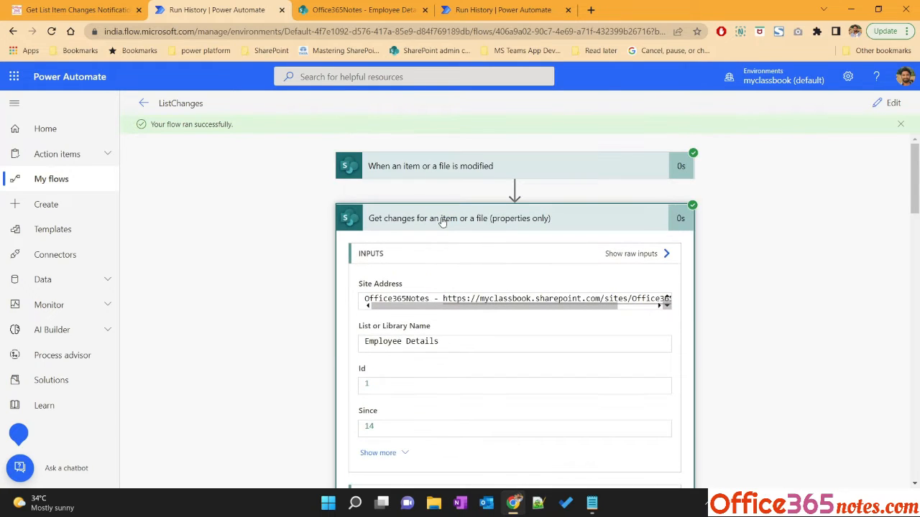
Examine the HTTP request action's run outputs, reviewing the body's FullName and Age values
click(442, 220)
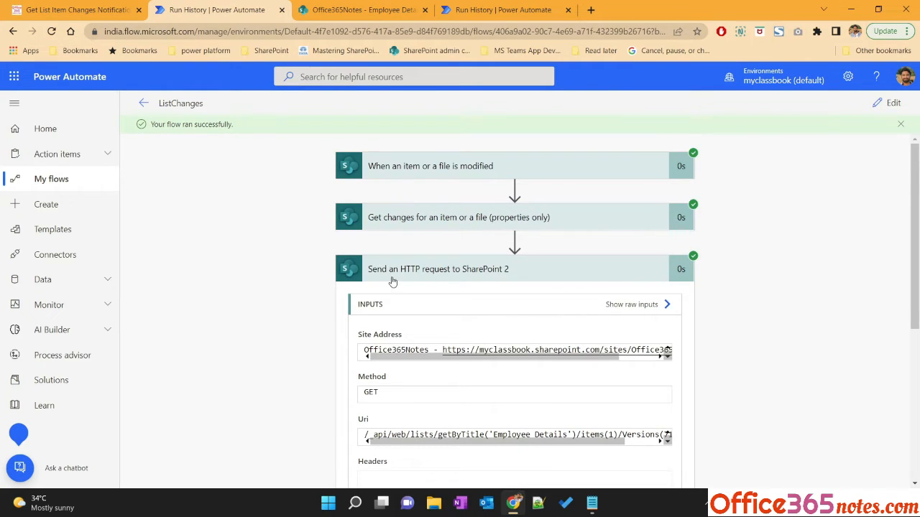
scroll(293, 312, down, 4)
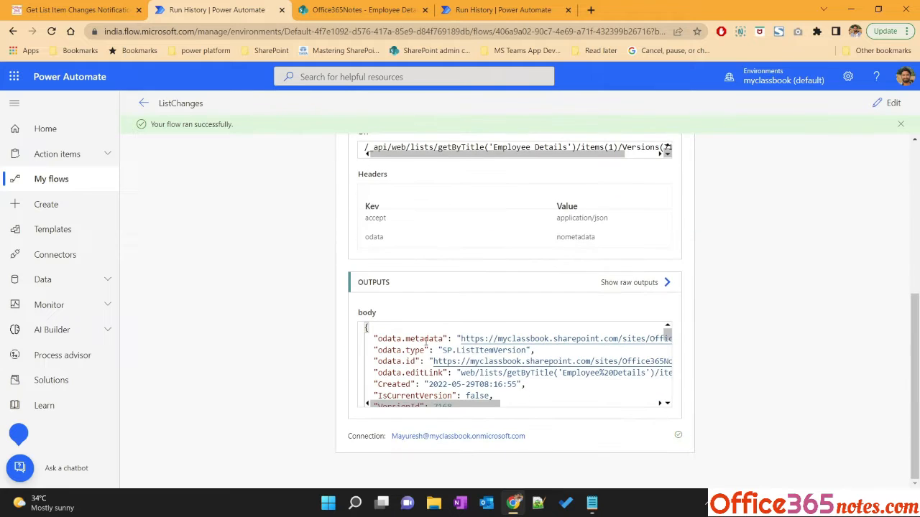
scroll(667, 344, down, 3)
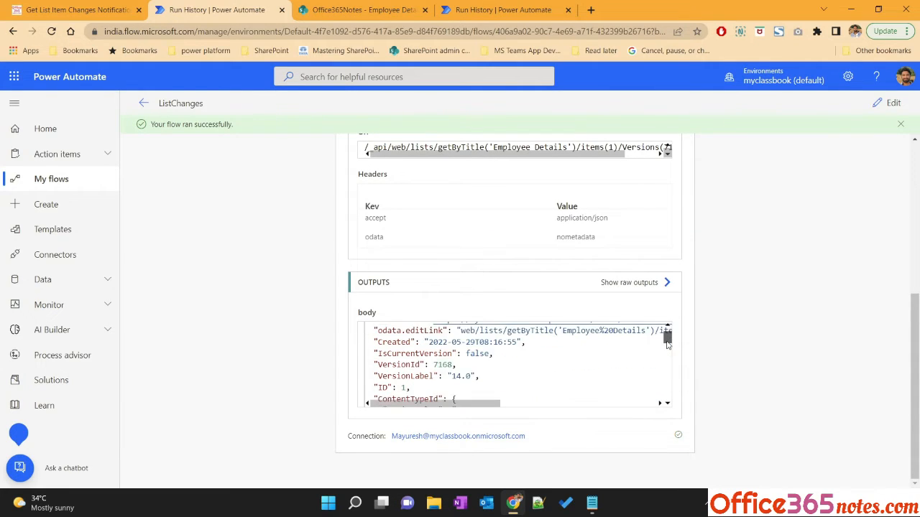
scroll(667, 348, down, 3)
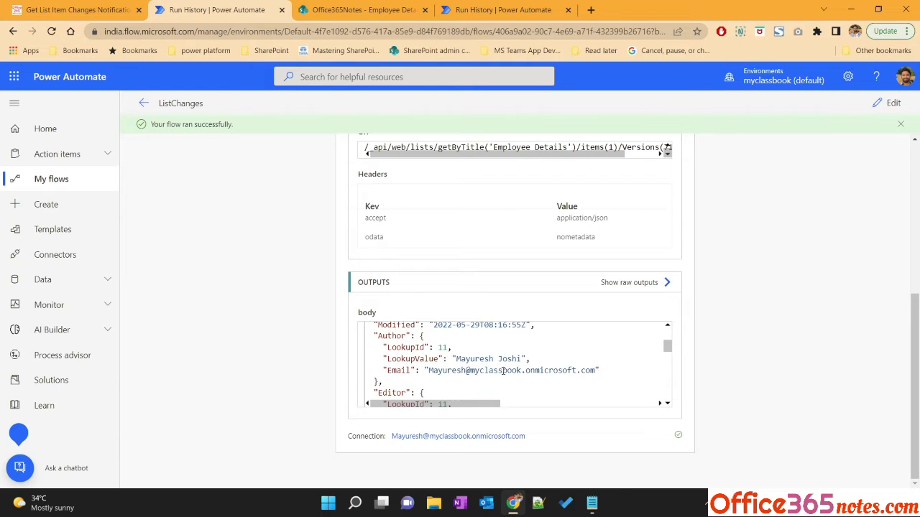
drag(665, 351, 667, 397)
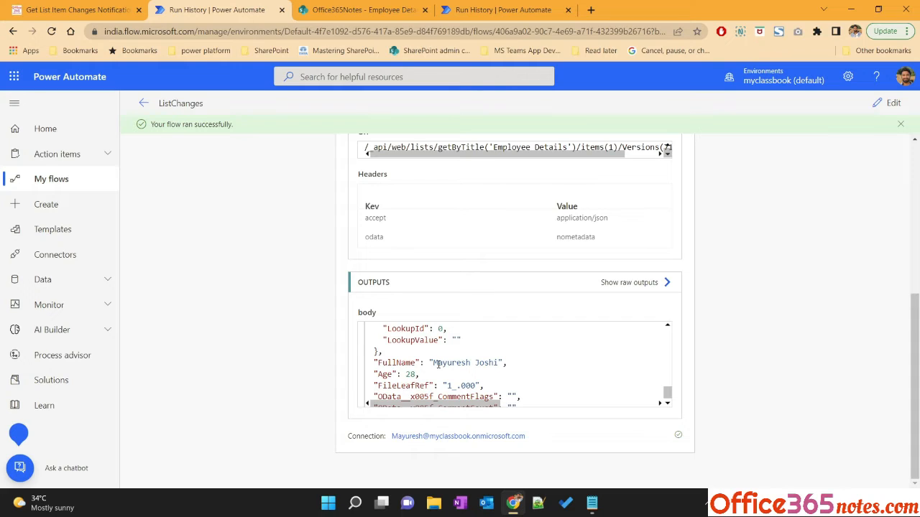
drag(433, 363, 500, 363)
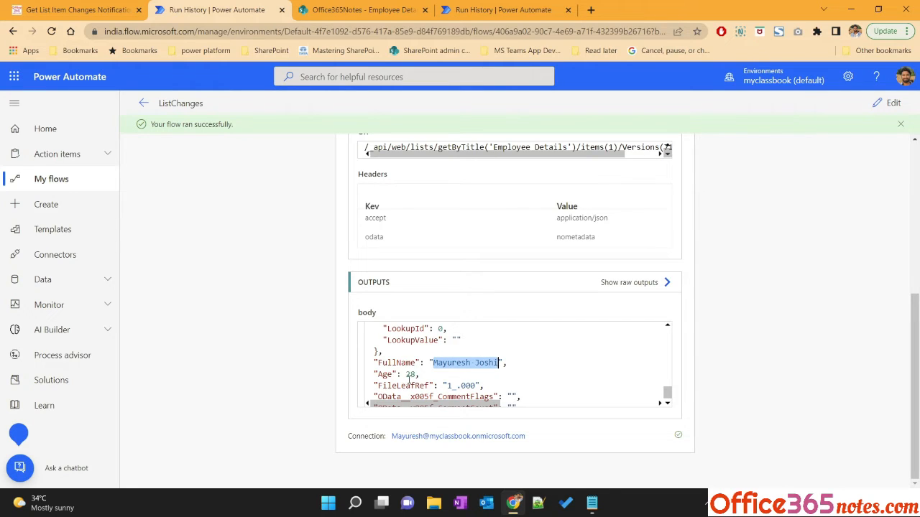
drag(406, 374, 416, 375)
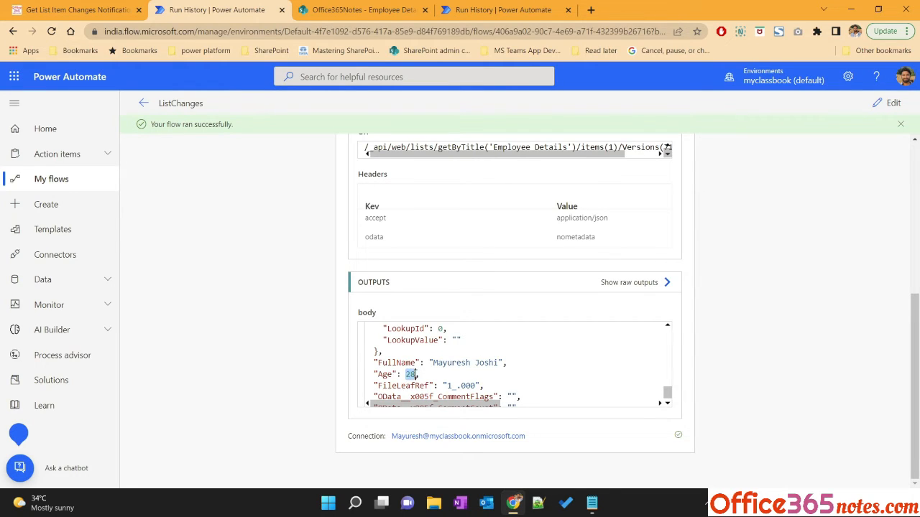
scroll(425, 276, up, 5)
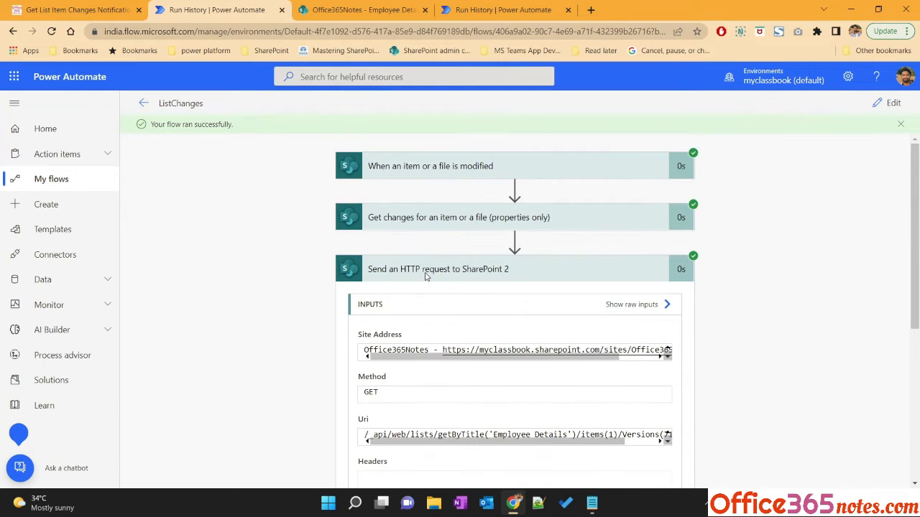
click(426, 277)
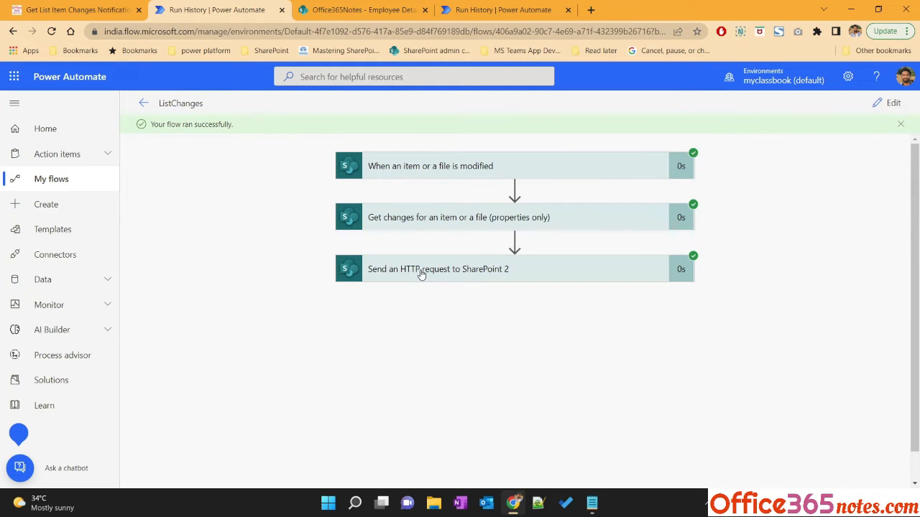
Read the tutorial's Step 5 on parsing the JSON body of the HTTP request
click(16, 8)
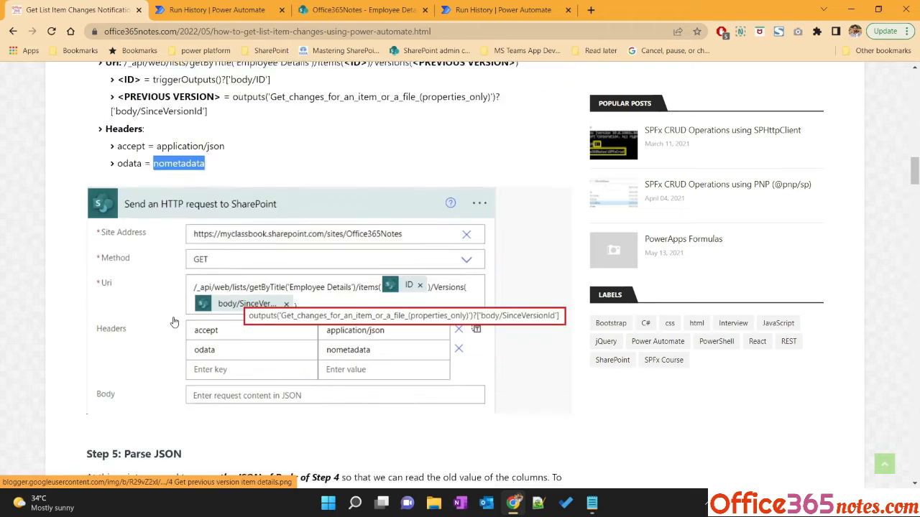
scroll(173, 322, down, 3)
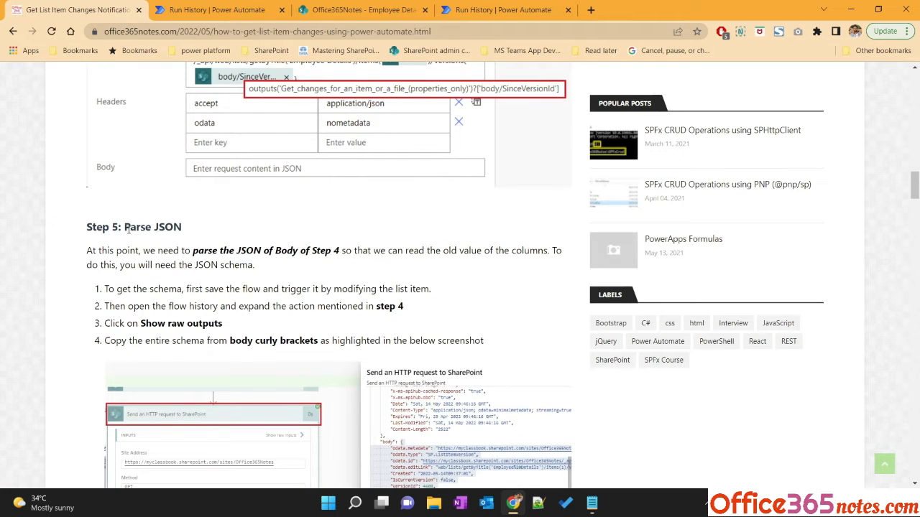
drag(125, 227, 188, 229)
Copy the body JSON from the HTTP request action's raw outputs in the run history
click(216, 9)
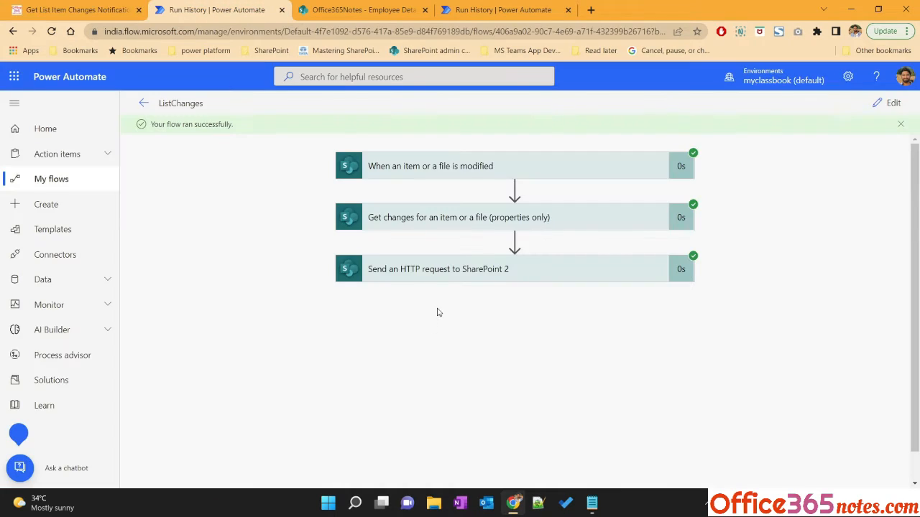
click(449, 268)
scroll(319, 358, down, 3)
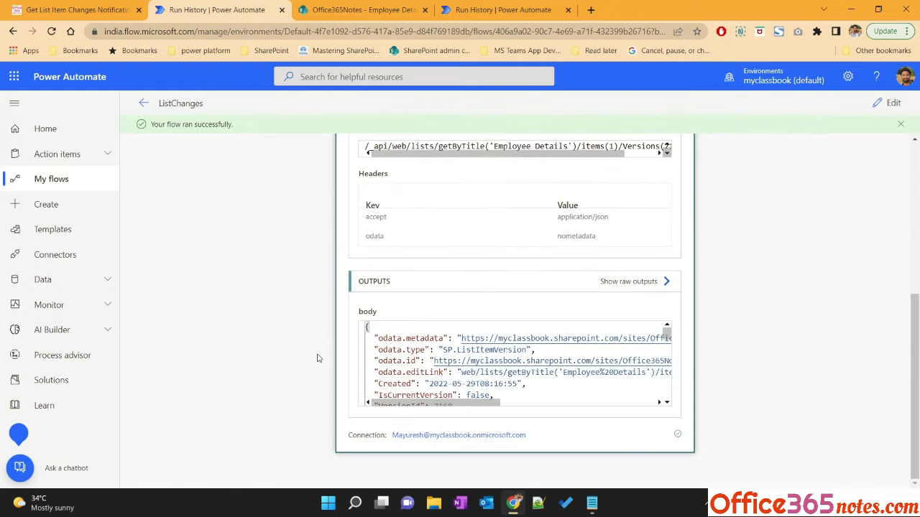
click(627, 284)
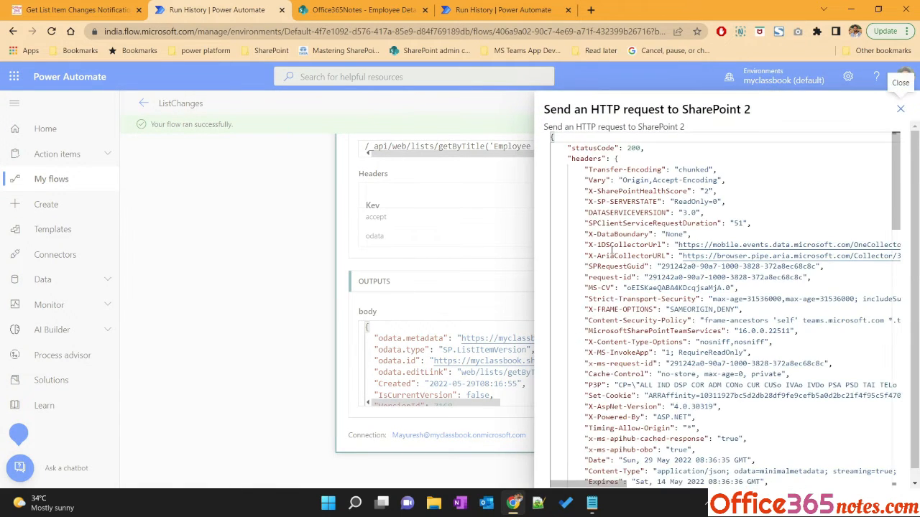
scroll(610, 241, down, 3)
drag(602, 264, 630, 362)
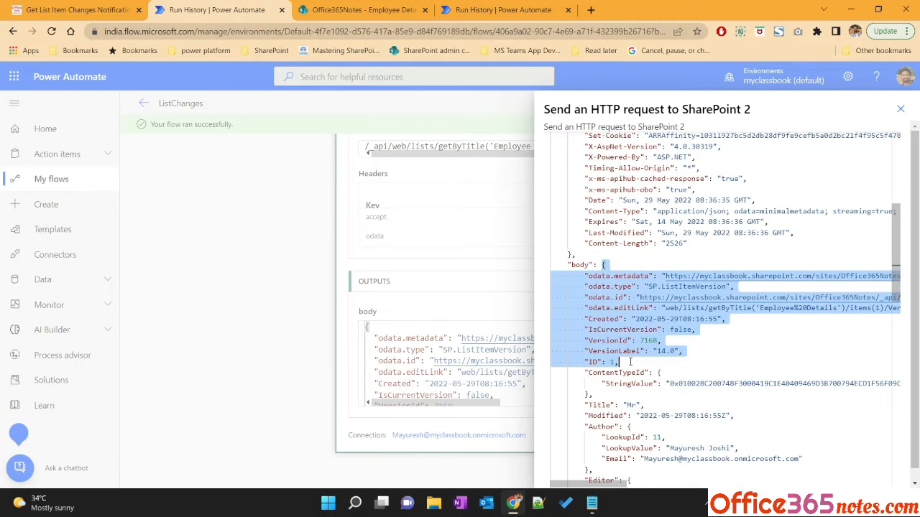
scroll(630, 361, down, 10)
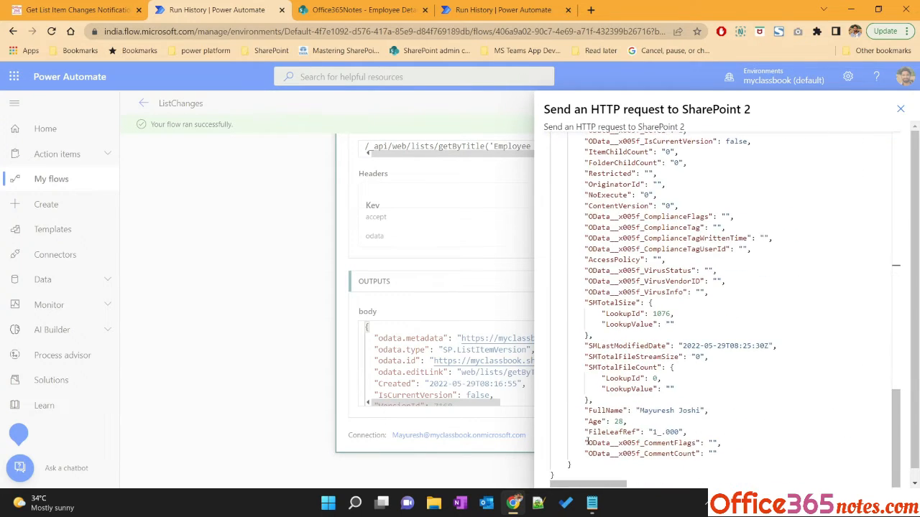
shift+click(582, 464)
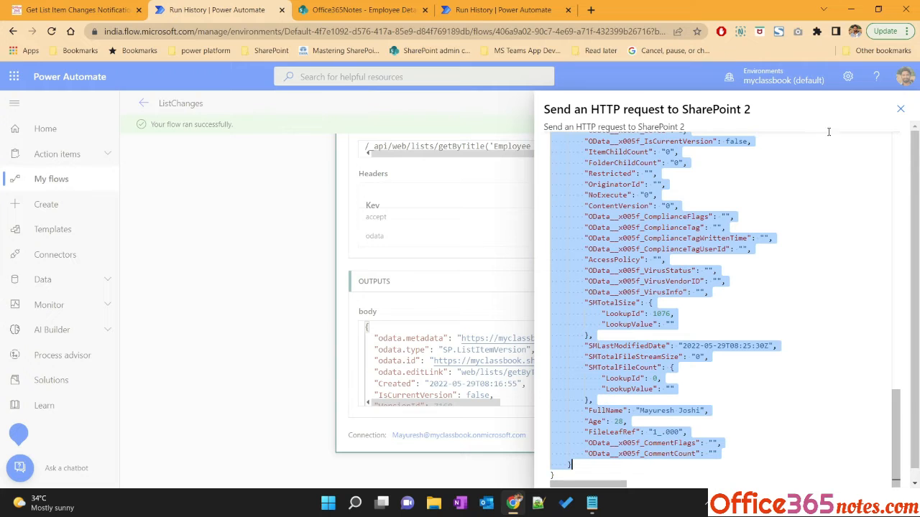
click(900, 108)
Edit the flow and add a Parse JSON action after the HTTP request, opening its Content field
click(889, 103)
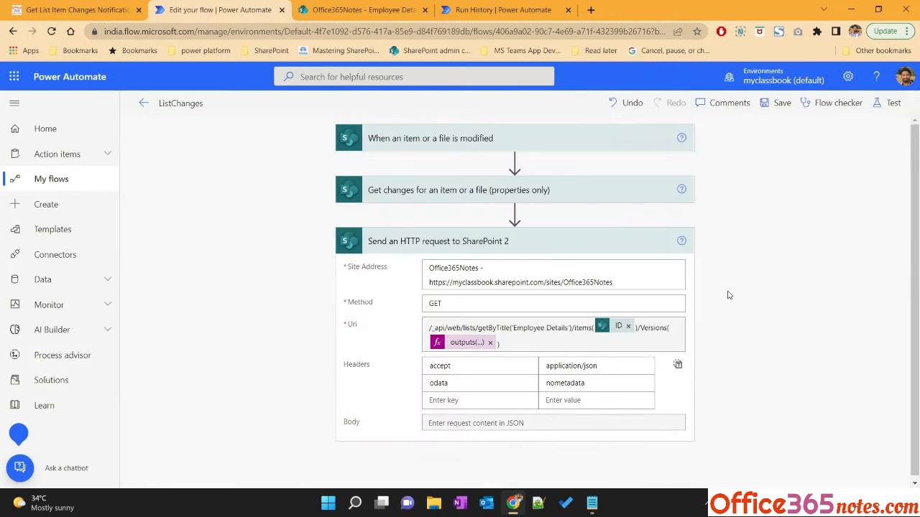
click(473, 469)
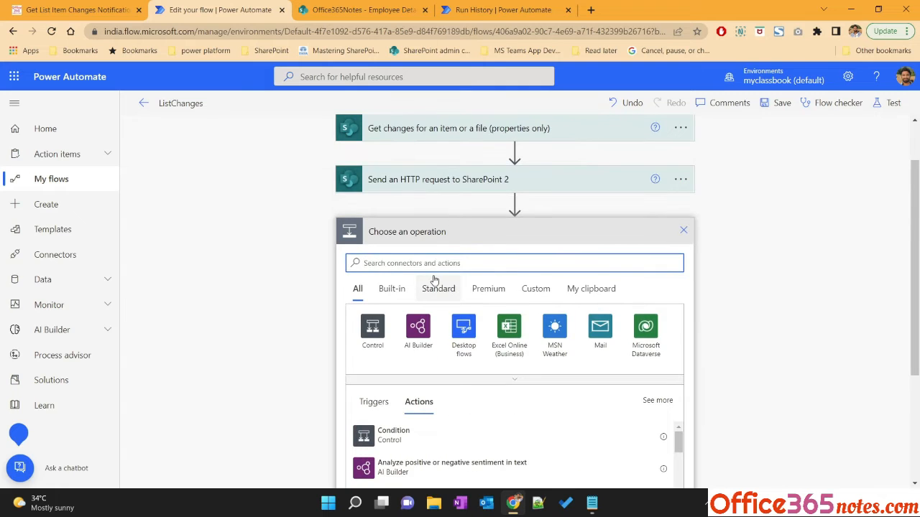
text(parse)
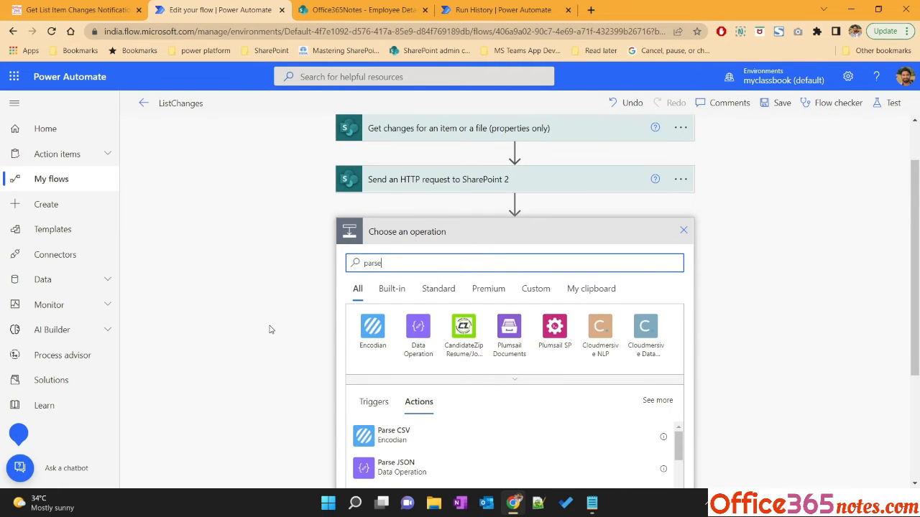
scroll(270, 330, down, 2)
click(410, 350)
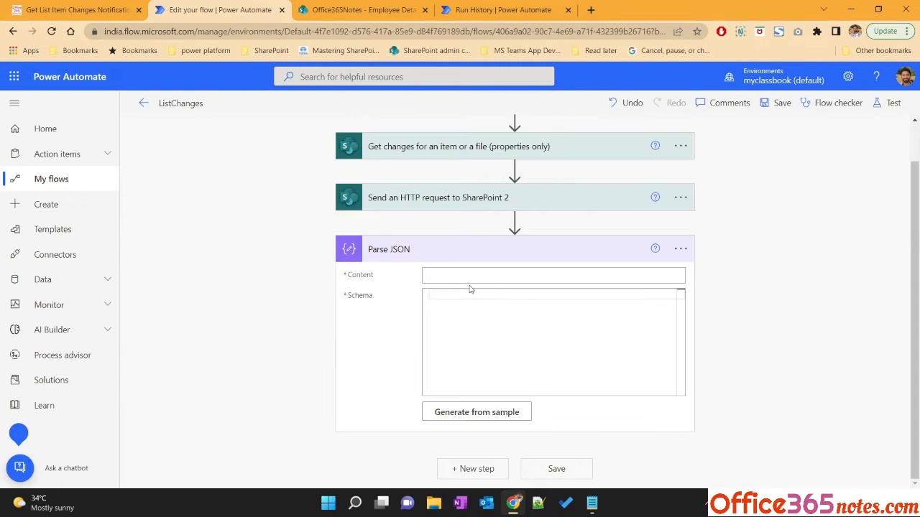
click(475, 273)
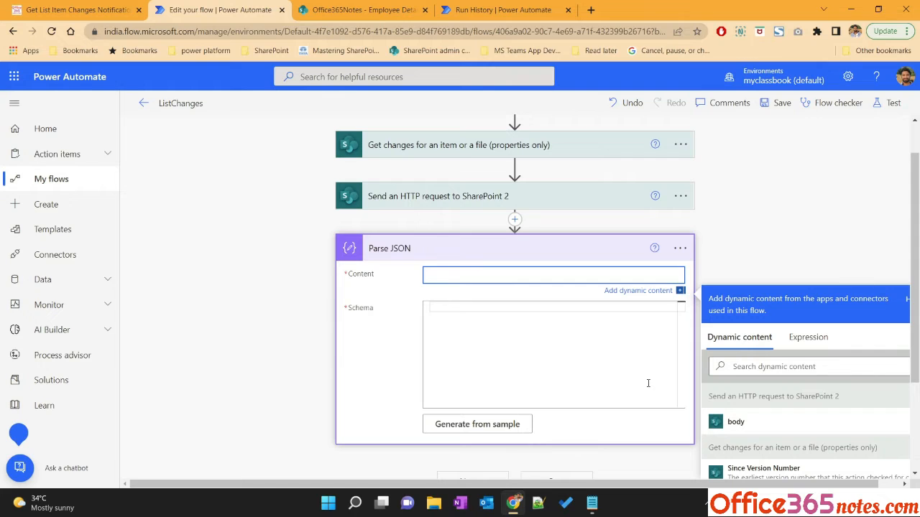
Set the Parse JSON content to the HTTP request's body and generate its schema from the pasted sample JSON
scroll(737, 368, down, 2)
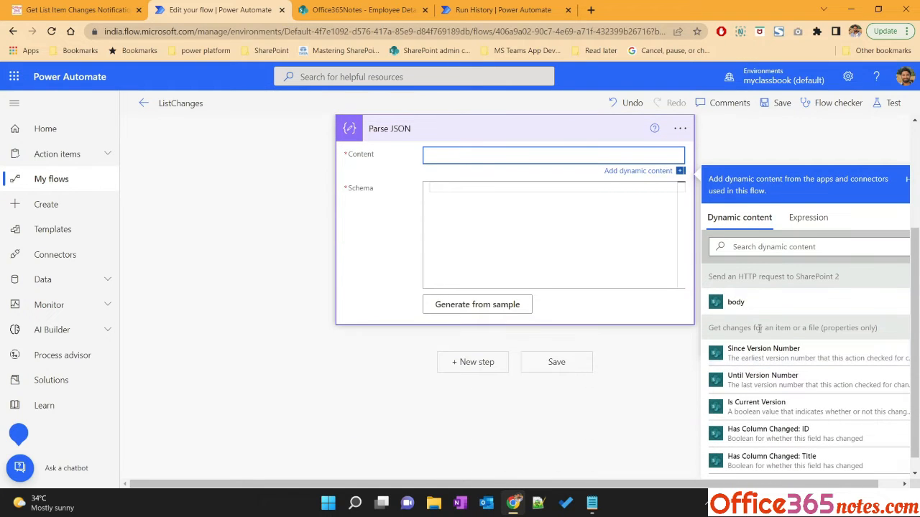
click(769, 305)
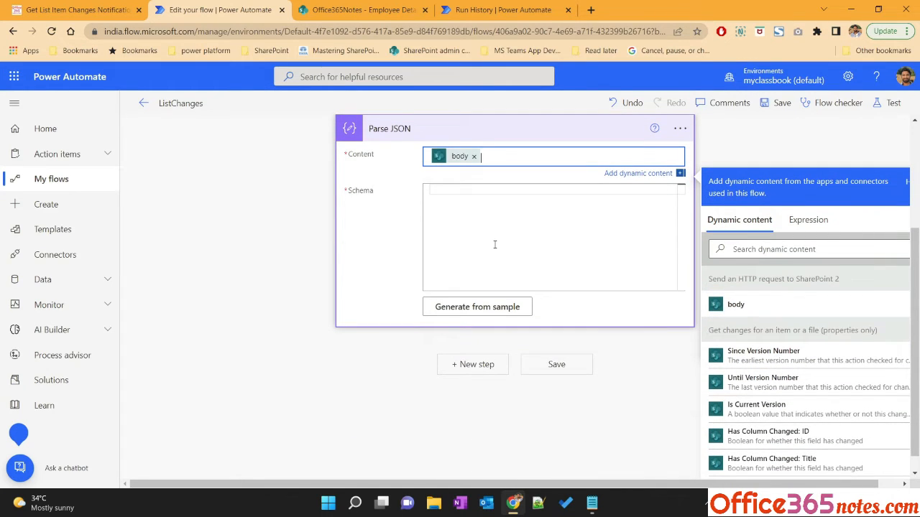
click(463, 210)
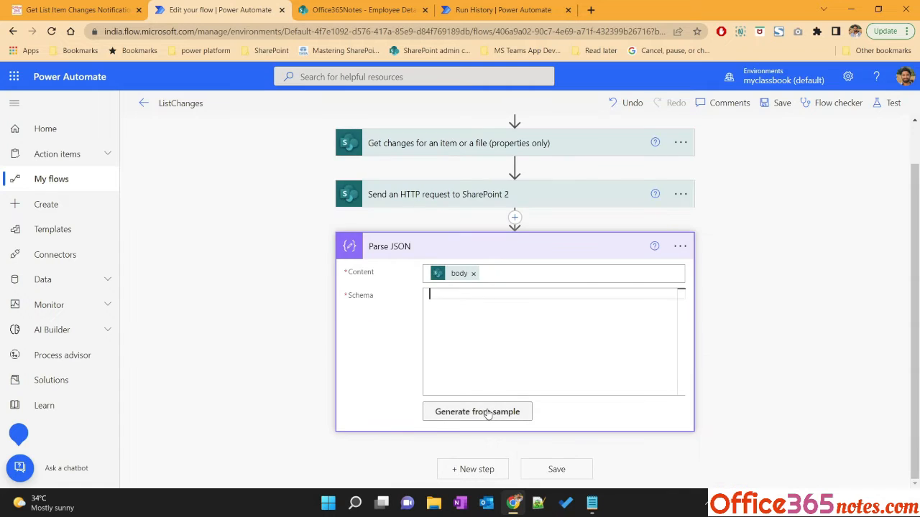
click(486, 410)
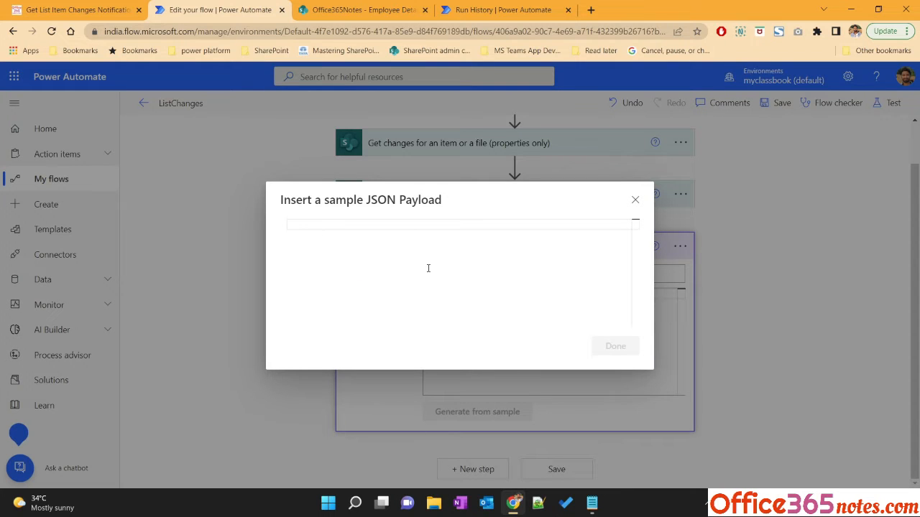
key(ctrl+v)
click(611, 357)
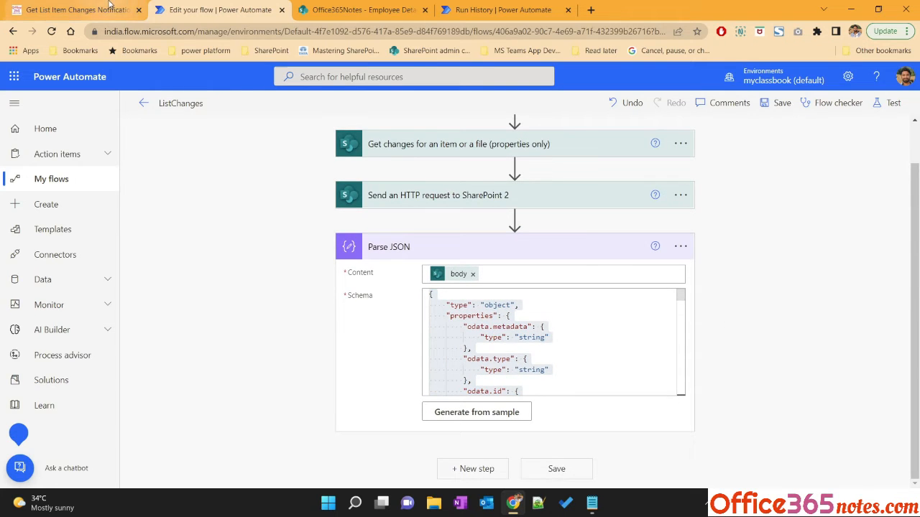
Read the tutorial's Steps 5 and 6 on Parse JSON and filtering the array for modified column names
click(79, 10)
scroll(166, 286, down, 5)
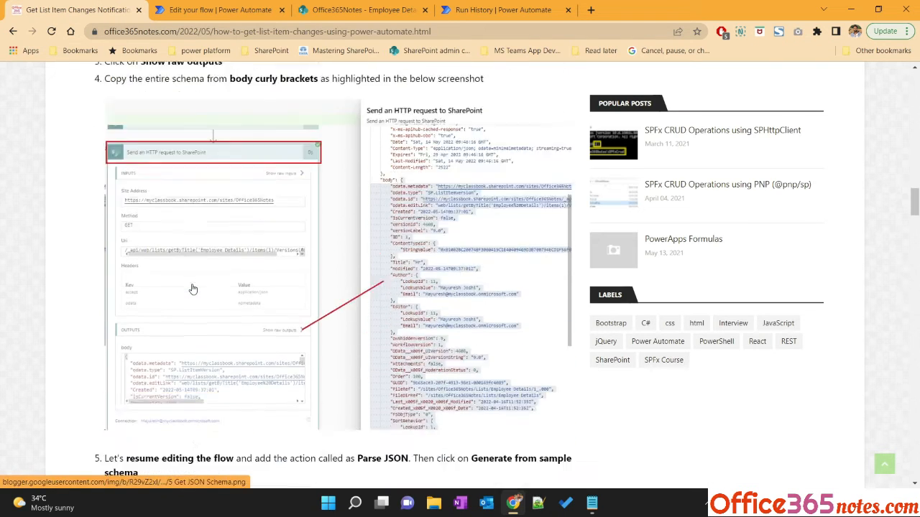
scroll(193, 286, down, 1)
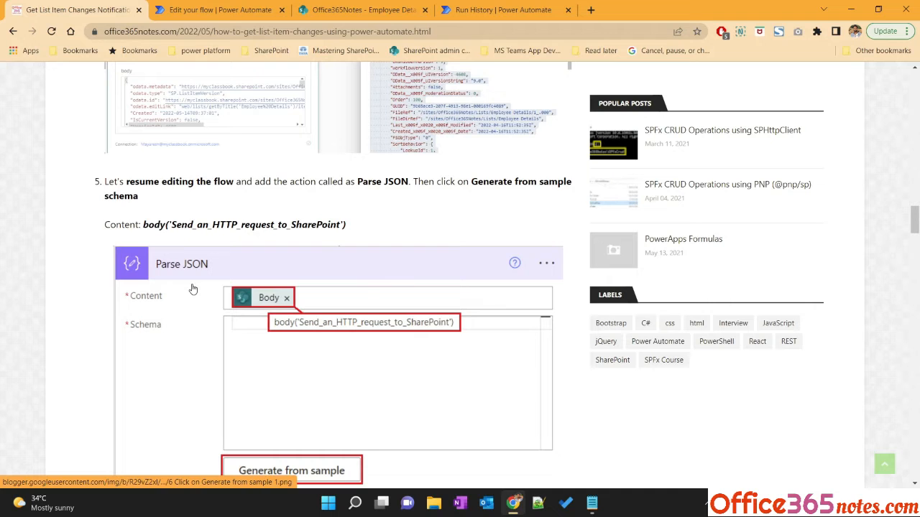
scroll(193, 288, down, 8)
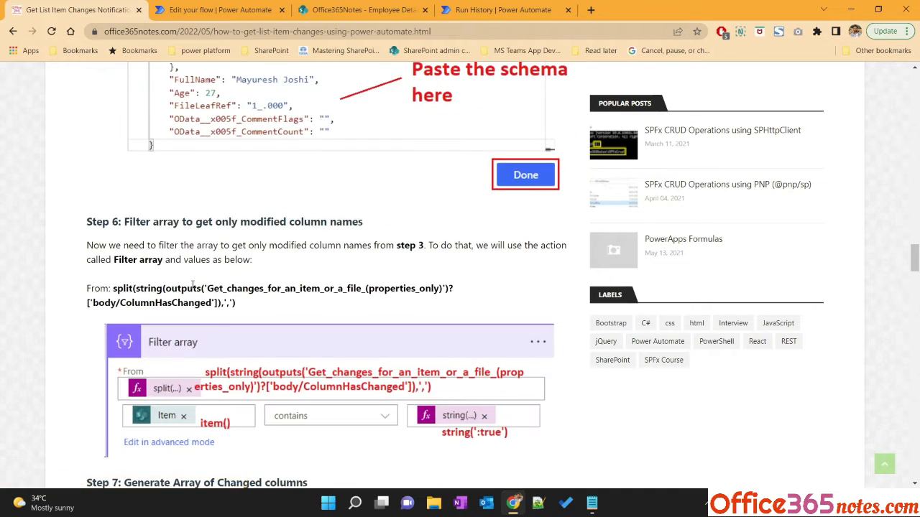
scroll(192, 285, down, 2)
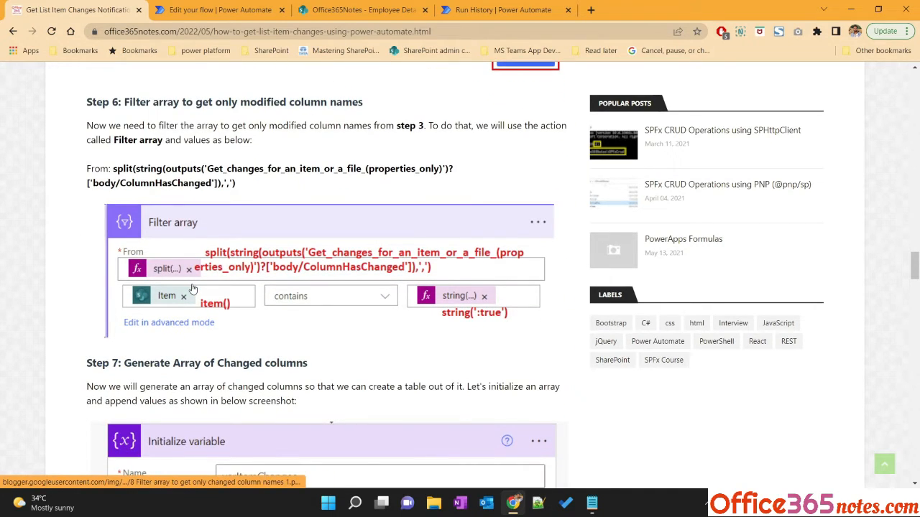
scroll(192, 288, up, 10)
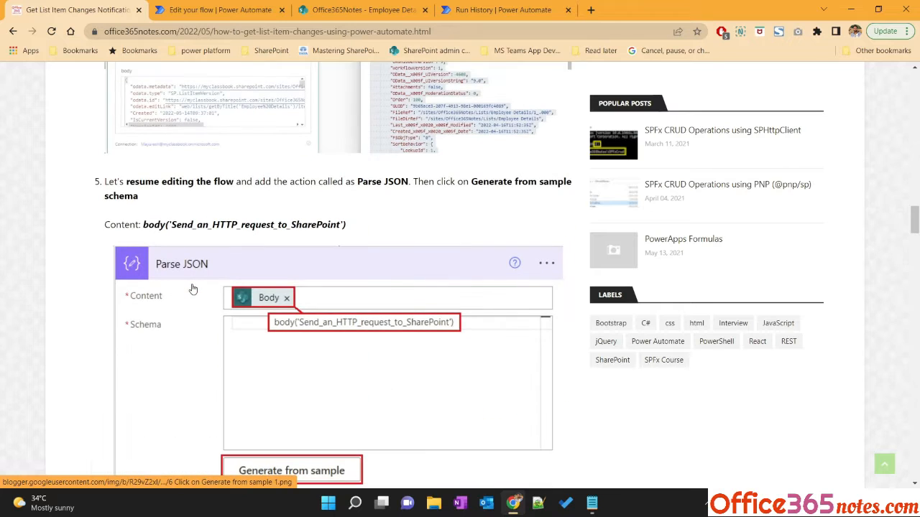
scroll(193, 289, down, 8)
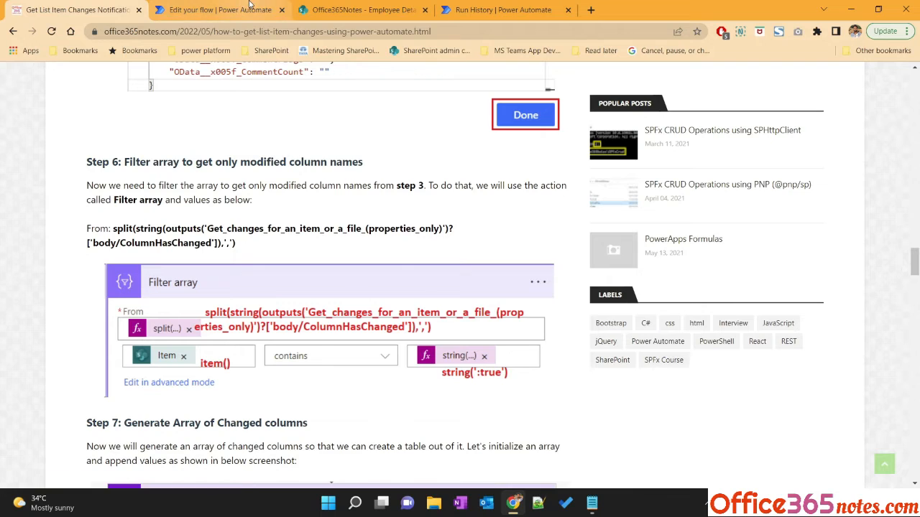
Return to the flow editor and add a Compose action after Parse JSON
click(219, 9)
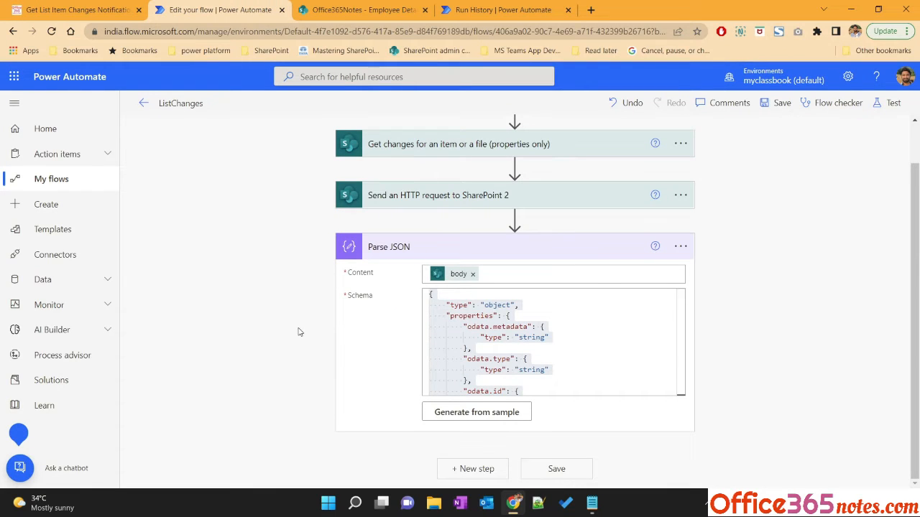
click(473, 469)
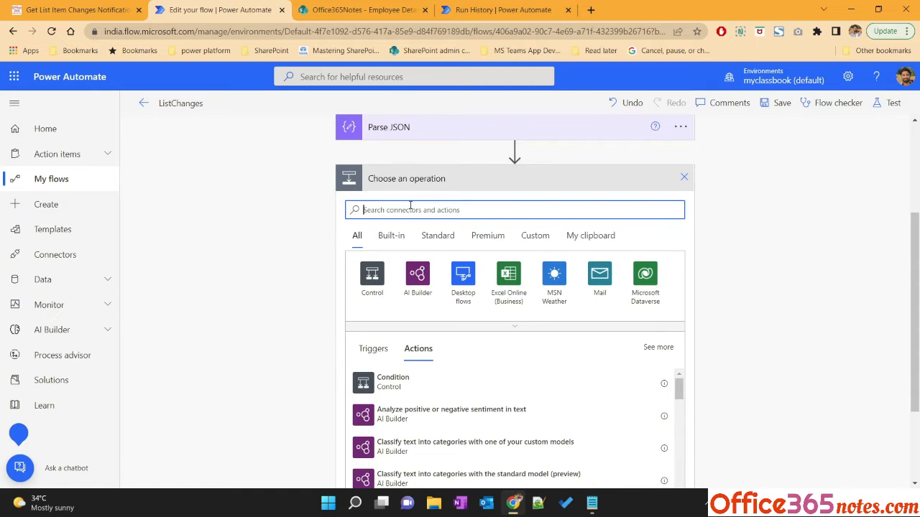
text(compose)
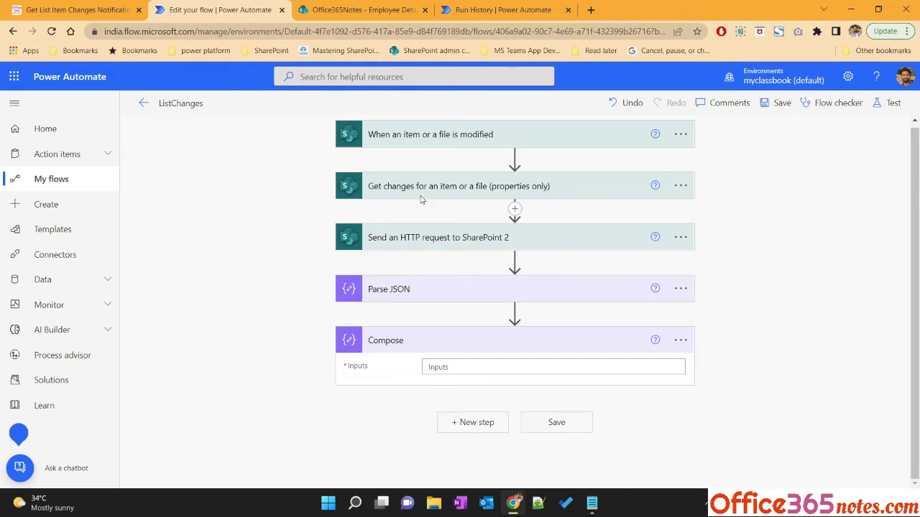
Set the Compose inputs to the body output of Get changes for an item or a file
click(462, 366)
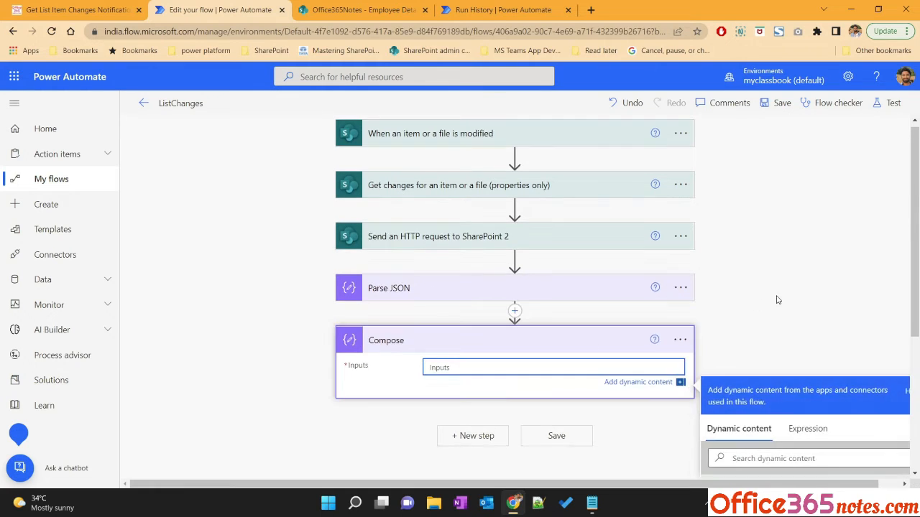
scroll(787, 361, down, 2)
scroll(788, 361, down, 6)
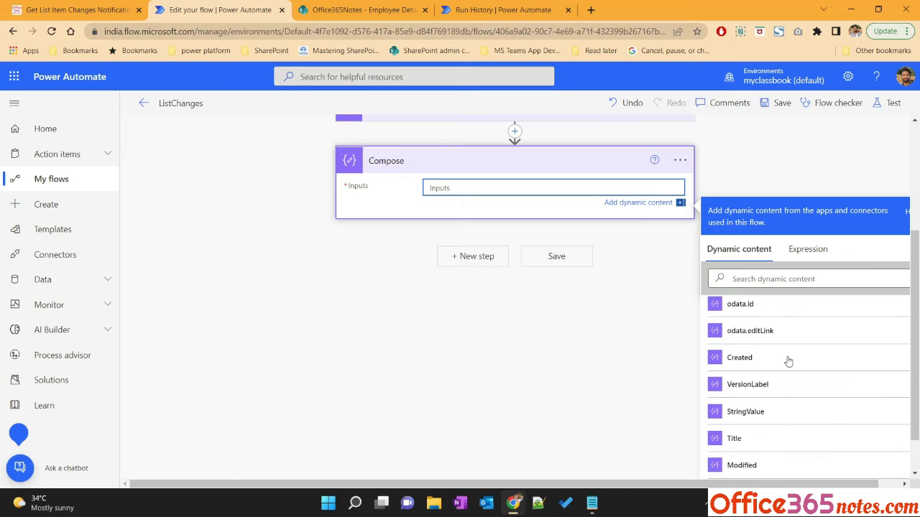
scroll(766, 378, down, 10)
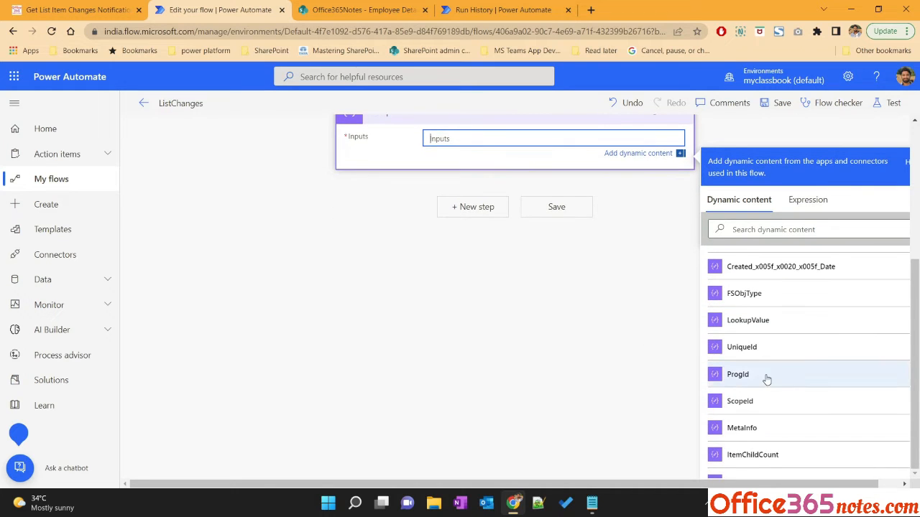
scroll(766, 379, down, 6)
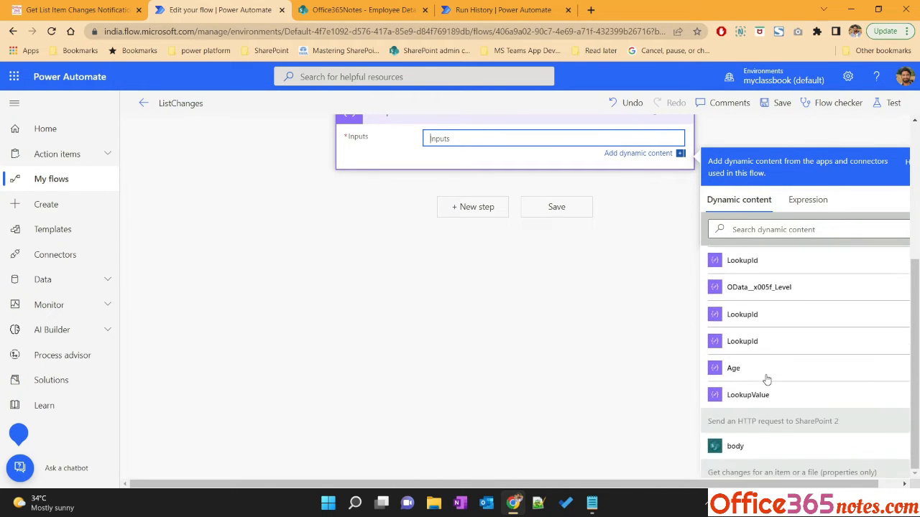
scroll(766, 379, up, 2)
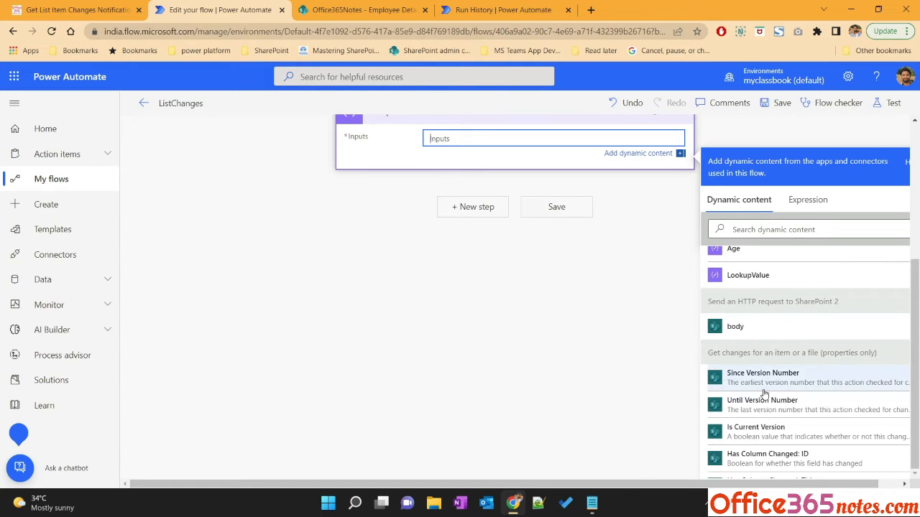
scroll(812, 345, down, 5)
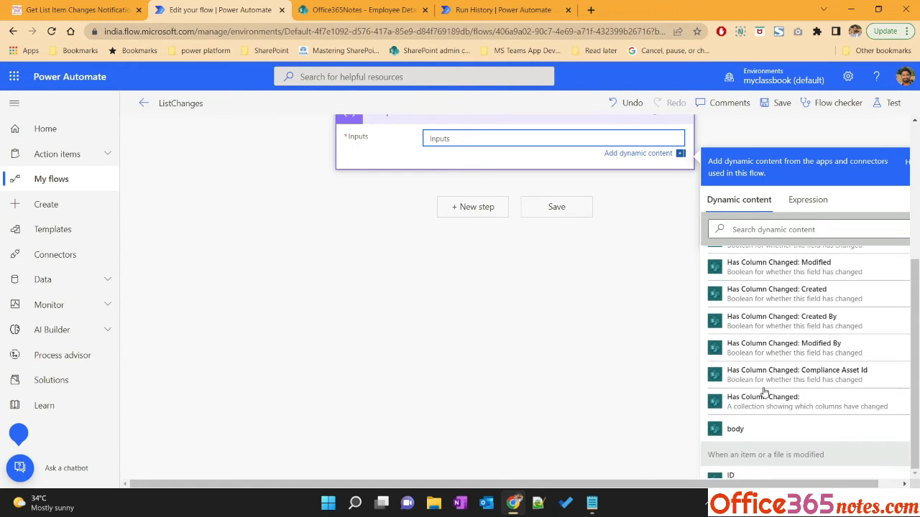
click(740, 429)
scroll(785, 136, up, 1)
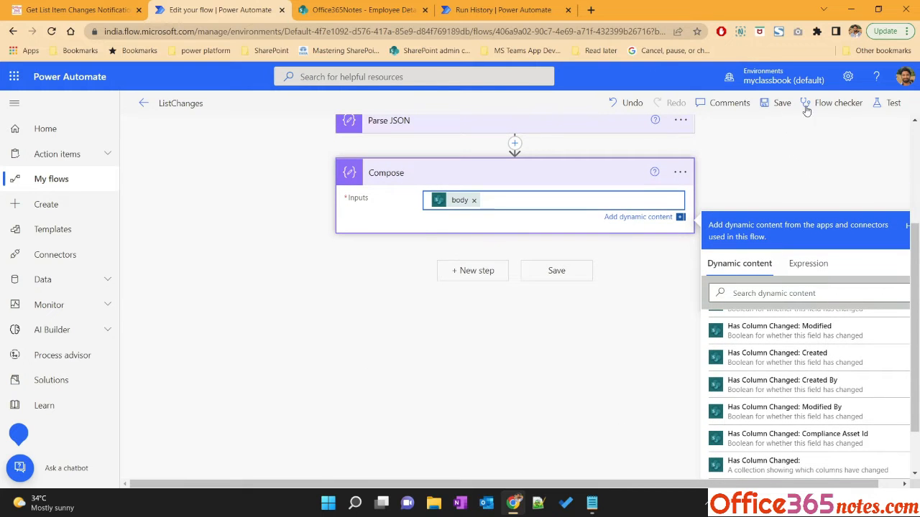
Save and test the flow automatically with a recently used trigger, then open the Compose action's run results
click(891, 104)
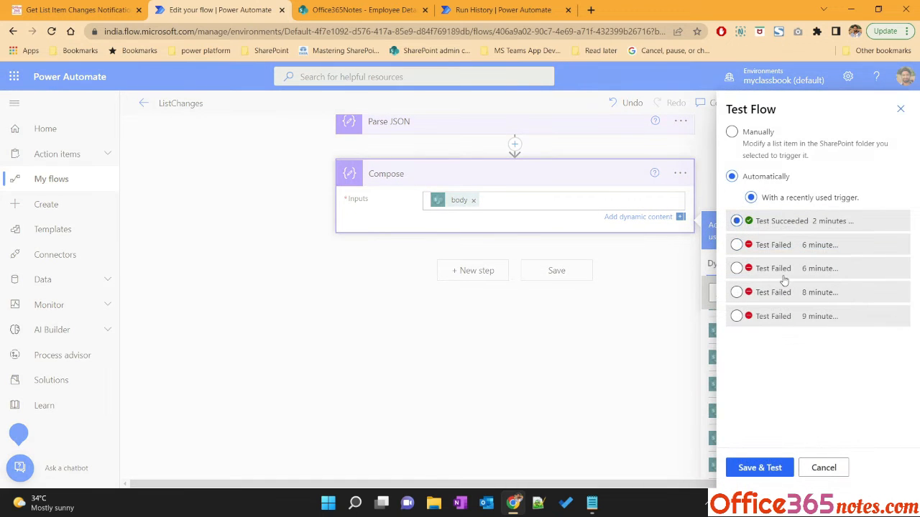
click(760, 468)
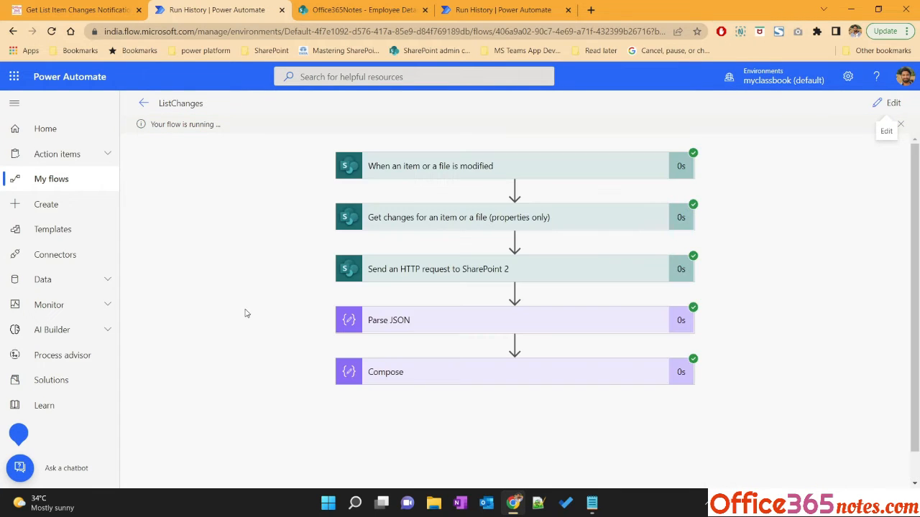
click(424, 374)
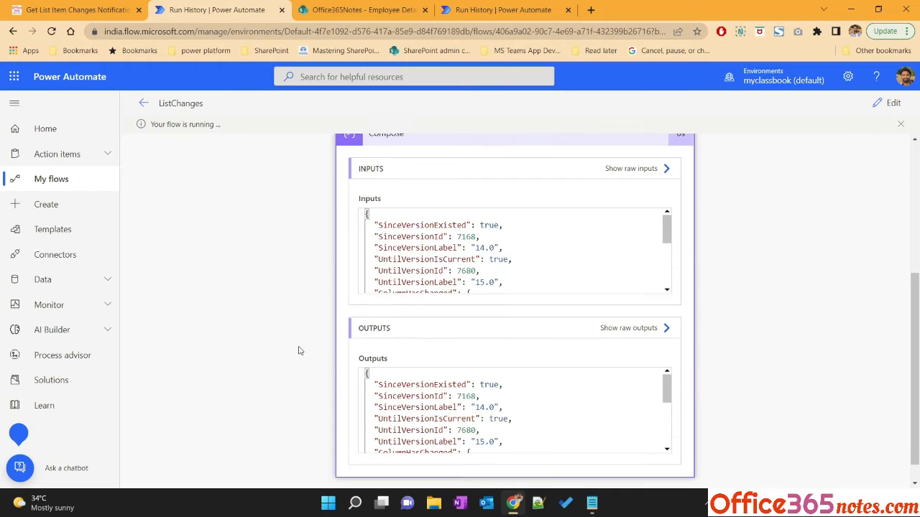
Examine the ColumnHasChanged flags for each column in the Compose action's outputs
scroll(476, 408, down, 5)
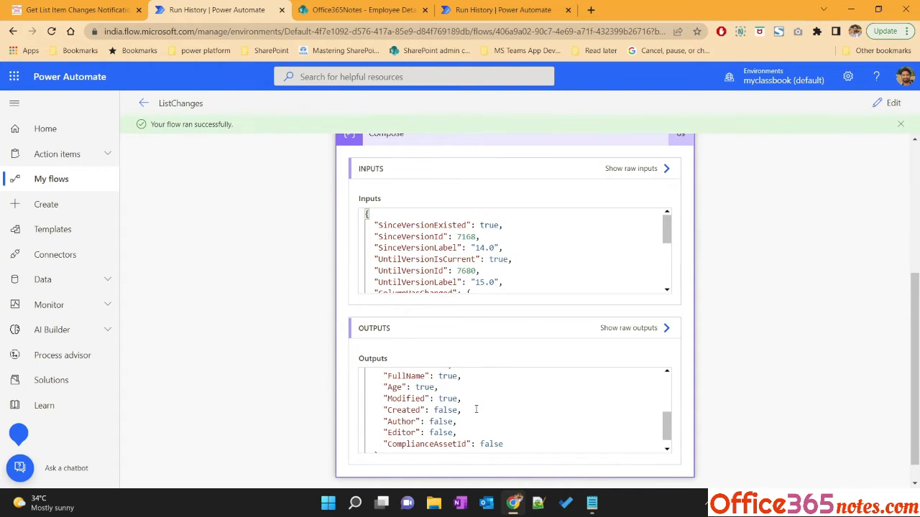
scroll(476, 409, up, 4)
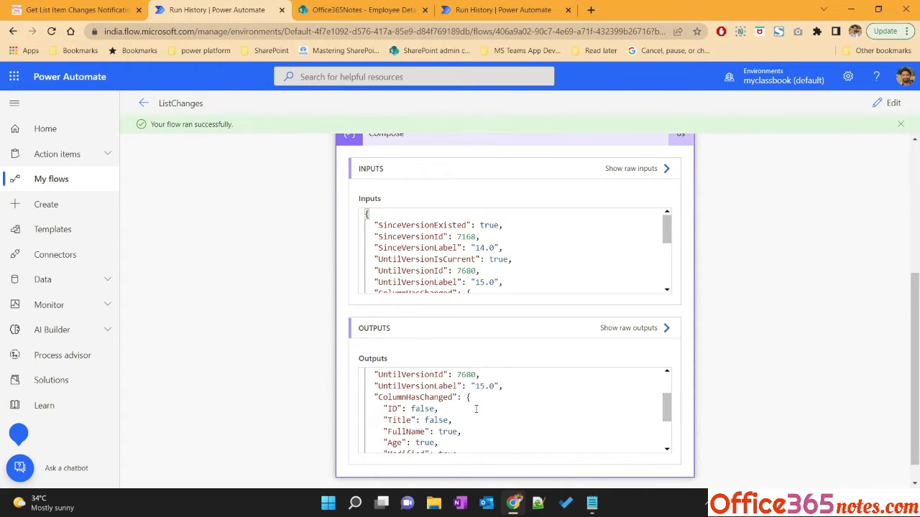
double_click(407, 397)
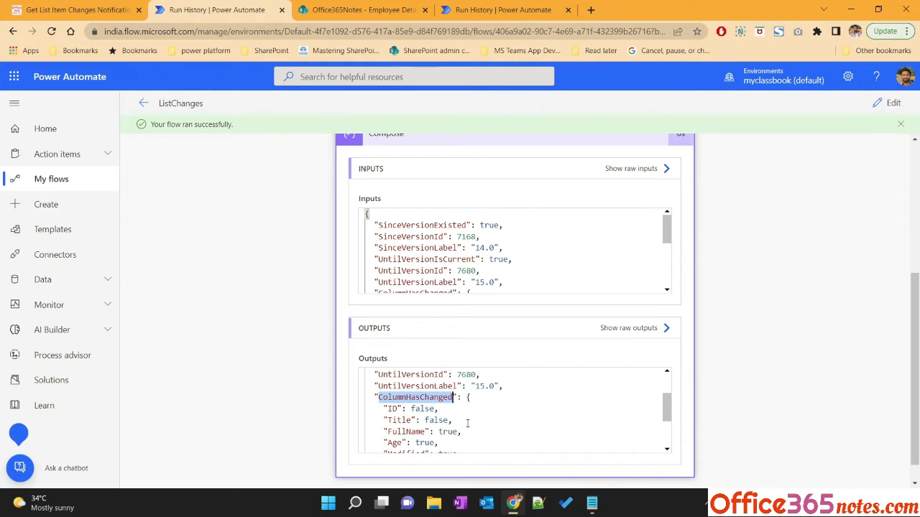
scroll(468, 424, down, 1)
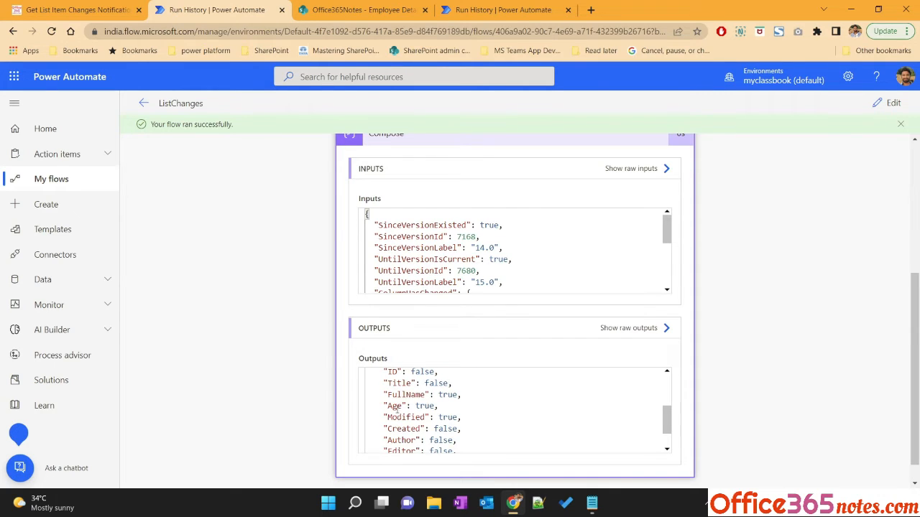
double_click(402, 395)
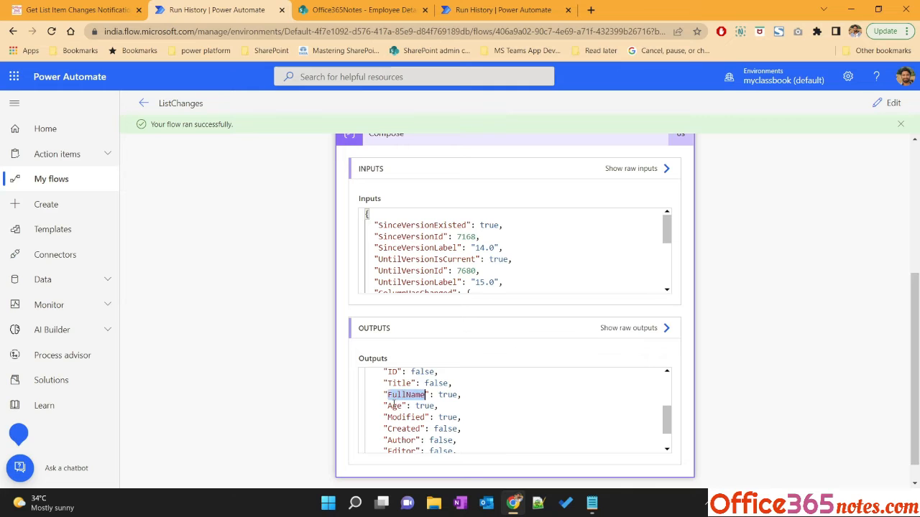
double_click(395, 406)
double_click(398, 395)
double_click(398, 406)
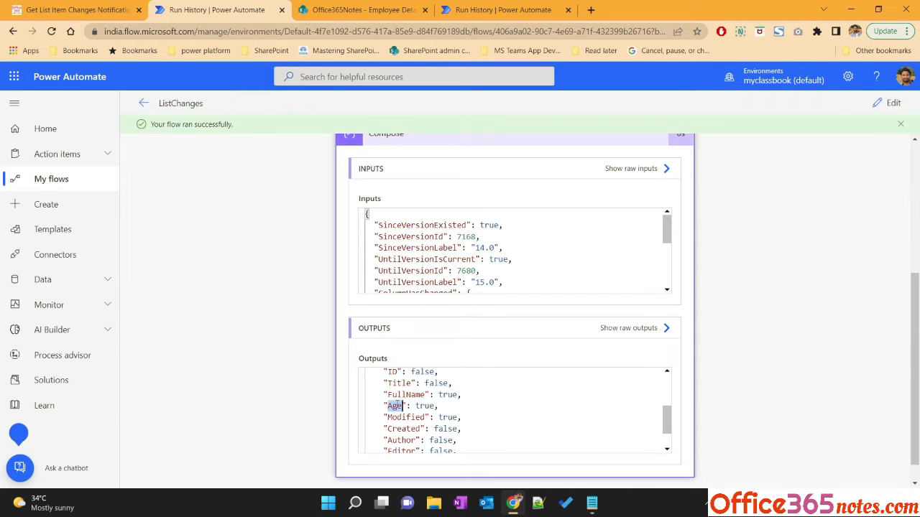
scroll(392, 399, up, 1)
double_click(403, 436)
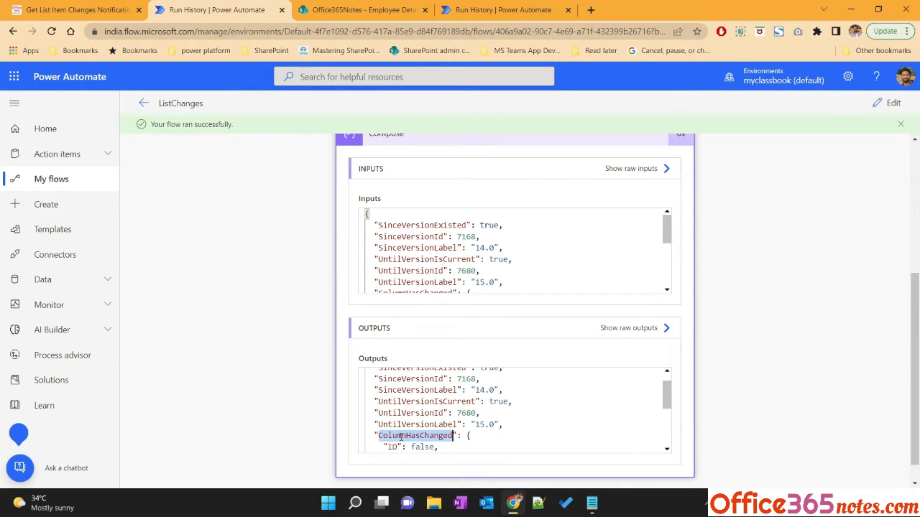
key(ctrl+shift+Tab)
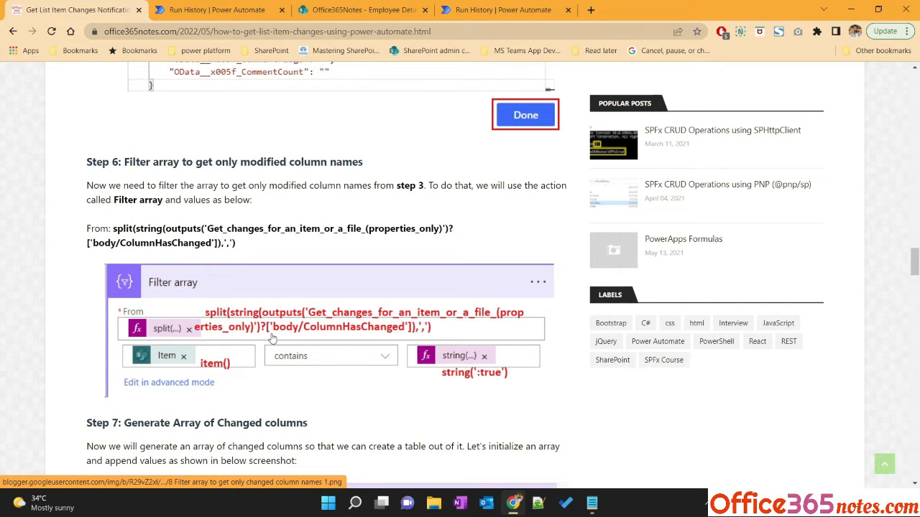
key(ctrl+Tab)
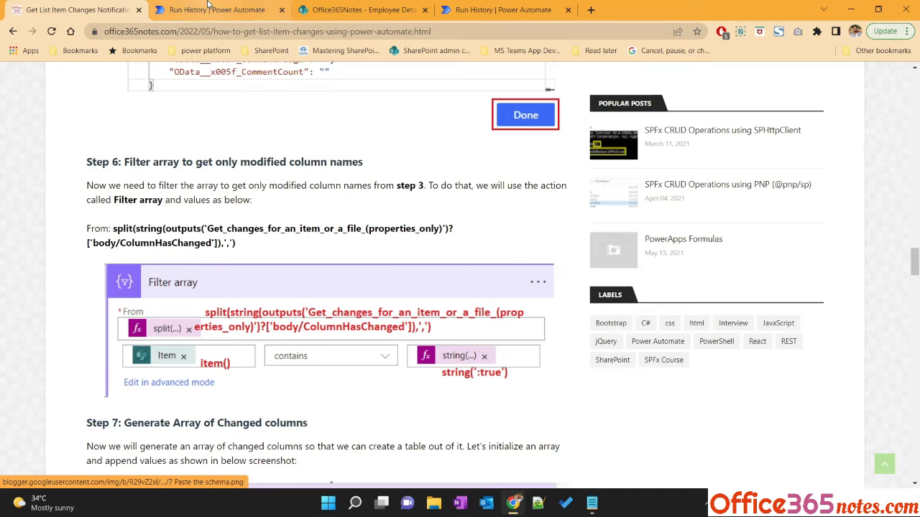
scroll(470, 420, up, 1)
scroll(470, 420, down, 3)
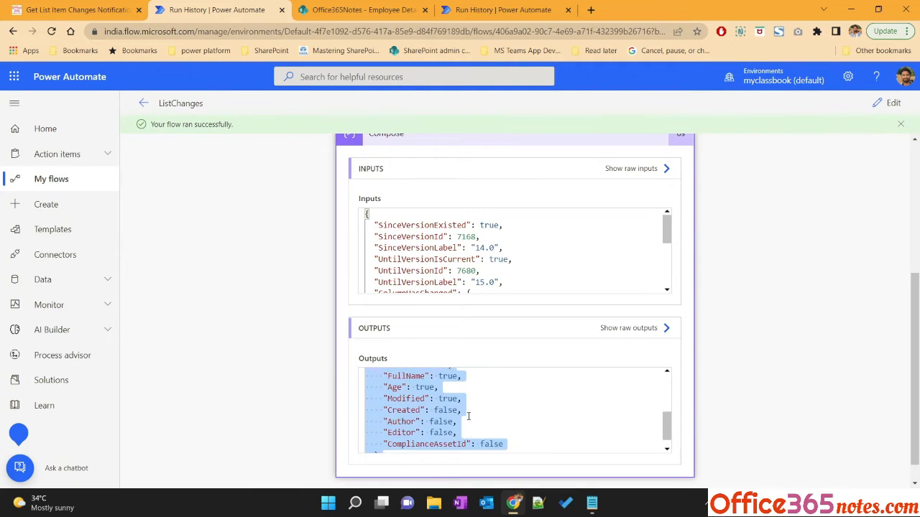
scroll(467, 416, up, 1)
double_click(450, 417)
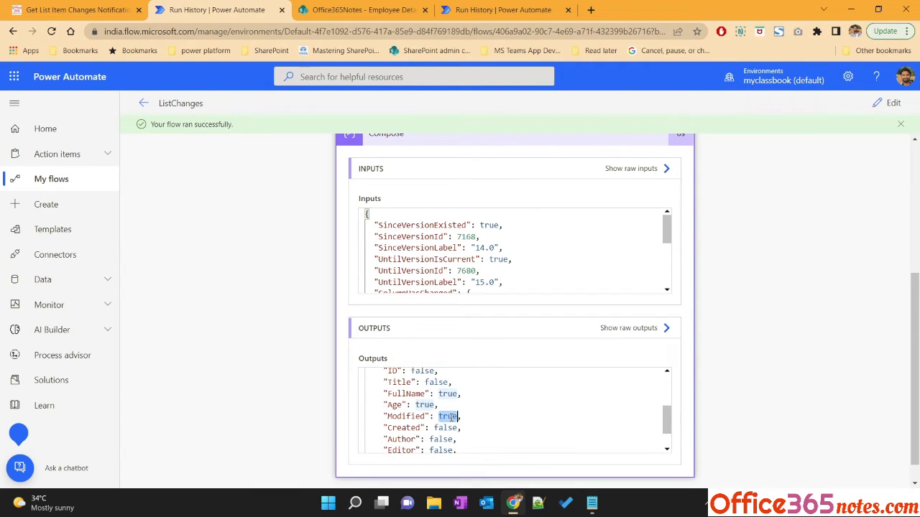
Return to the flow editor and delete the Compose action
click(888, 103)
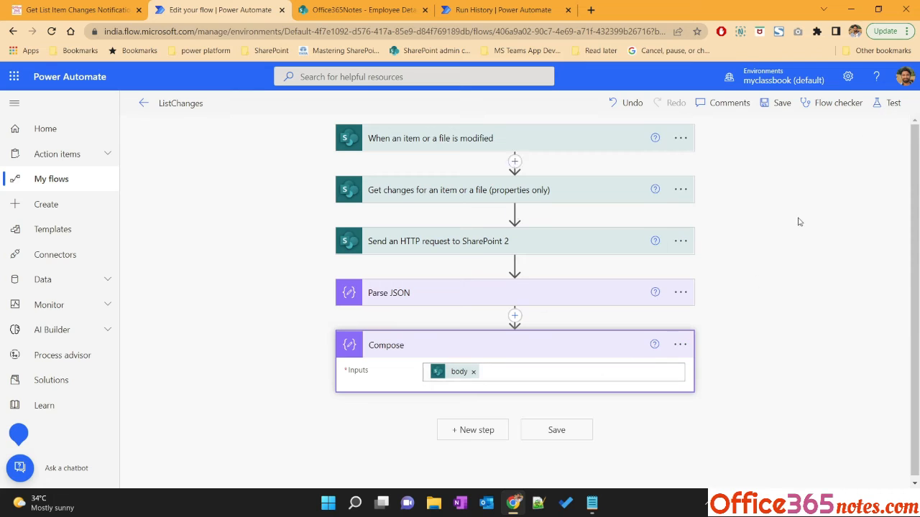
click(680, 344)
click(744, 473)
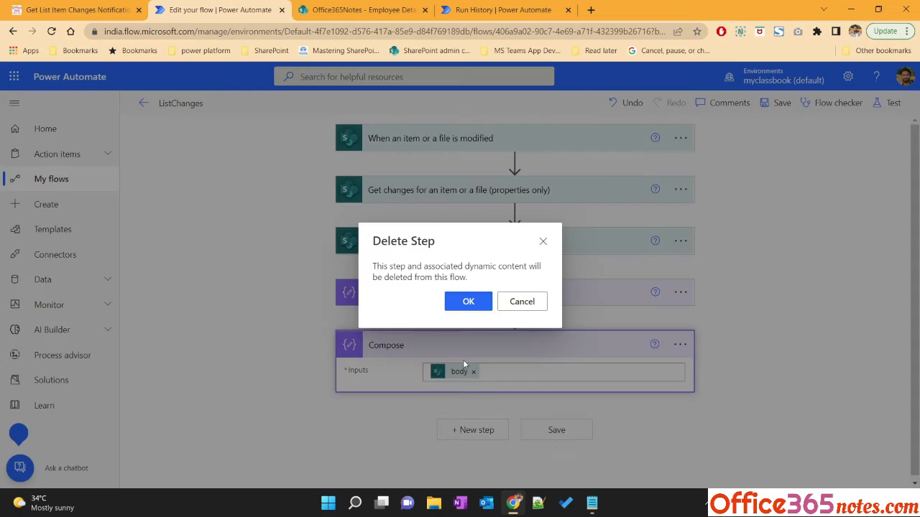
click(467, 301)
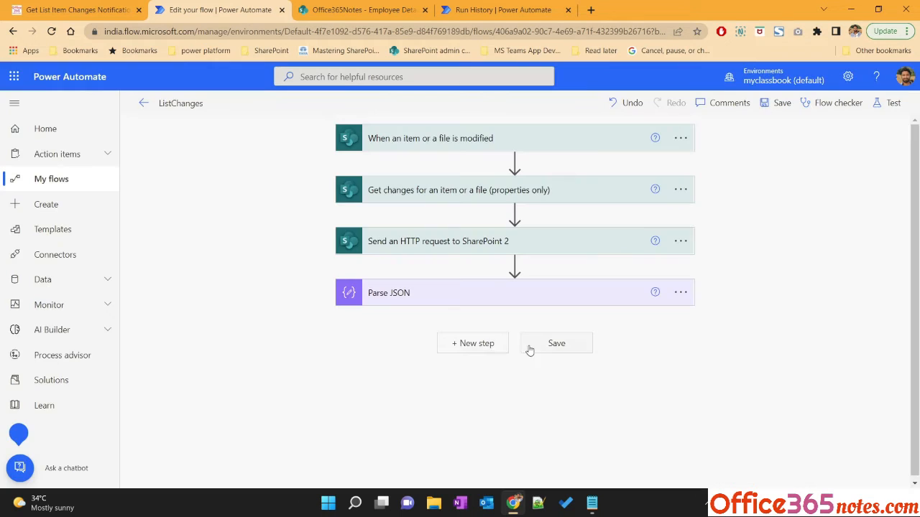
Add a Filter array action as a new step after Parse JSON
click(474, 343)
text(fl)
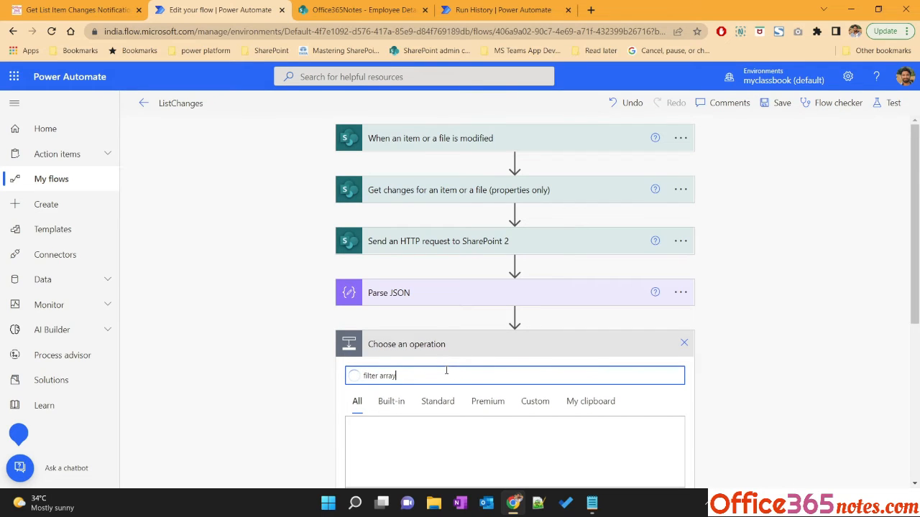
scroll(312, 404, down, 3)
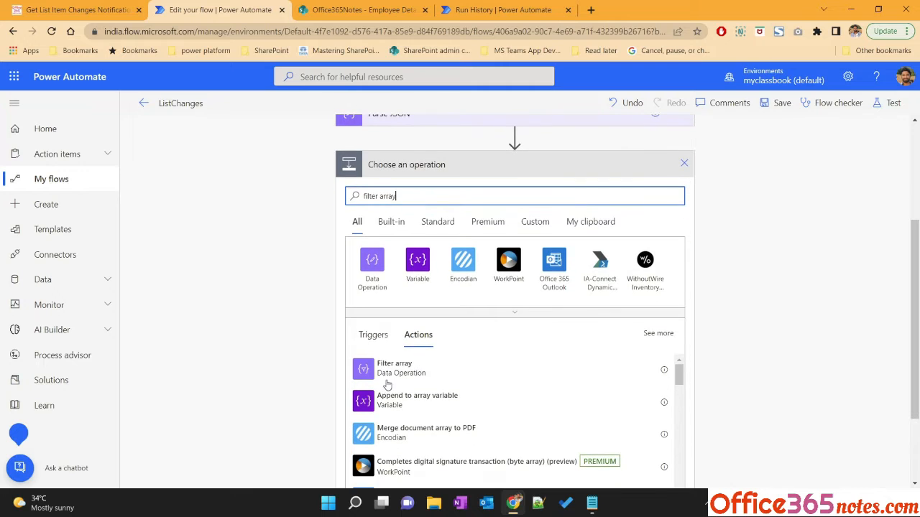
click(394, 367)
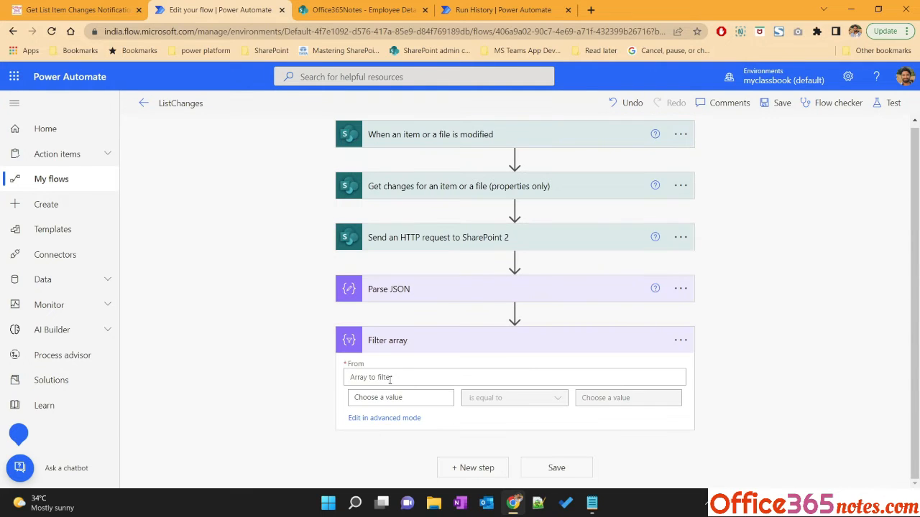
click(381, 377)
scroll(388, 358, down, 2)
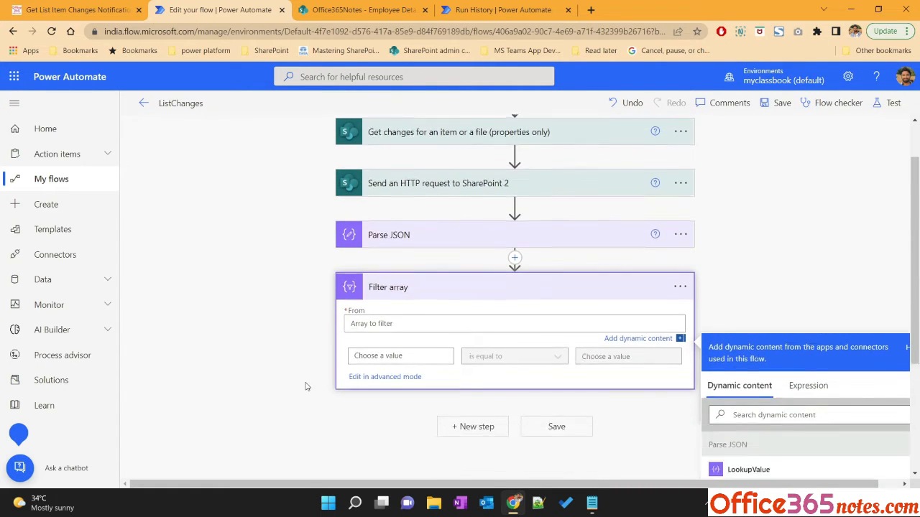
click(808, 331)
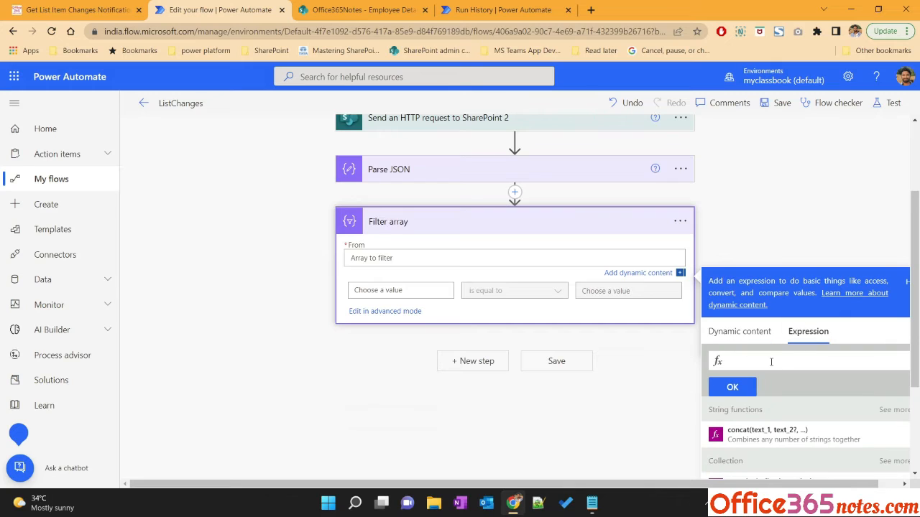
text(split())
text(string())
click(739, 333)
scroll(257, 278, up, 2)
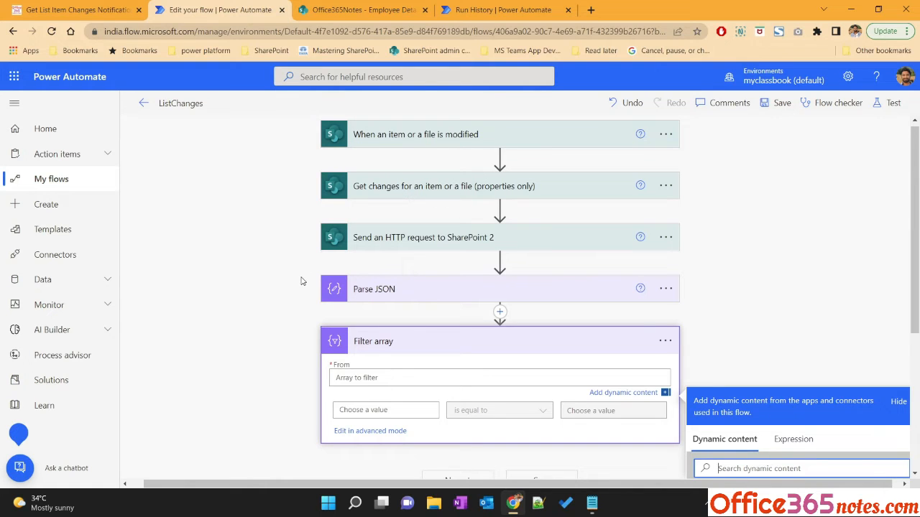
scroll(302, 281, down, 3)
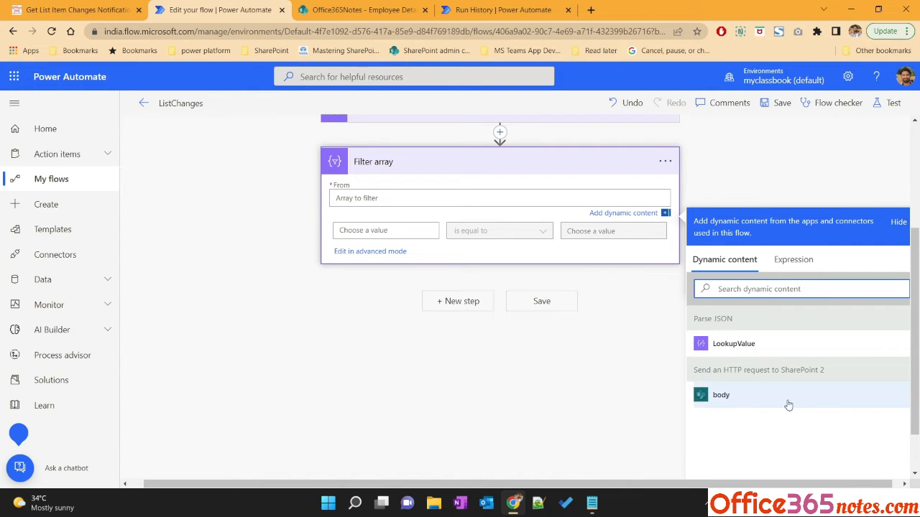
Copy the tutorial's split(string(...ColumnHasChanged...),',') expression and set it as the Filter array's From value
click(86, 9)
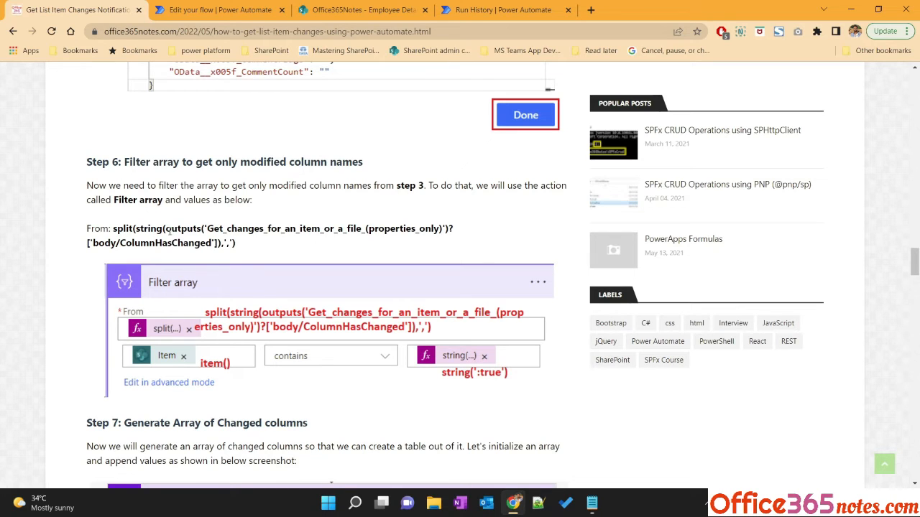
drag(169, 230, 216, 245)
click(115, 230)
drag(113, 230, 253, 250)
click(220, 7)
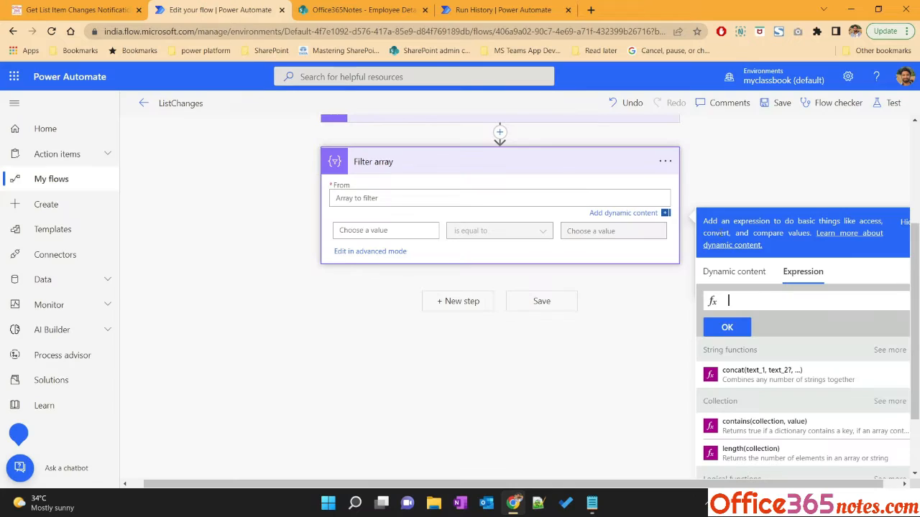
key(ctrl+v)
click(727, 327)
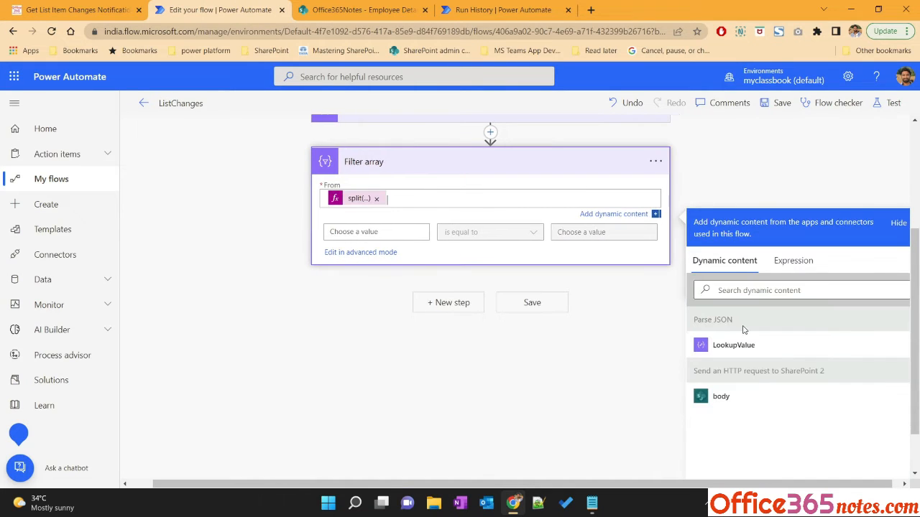
Set the filter condition's left value to the item() expression and its operator to contains
click(361, 232)
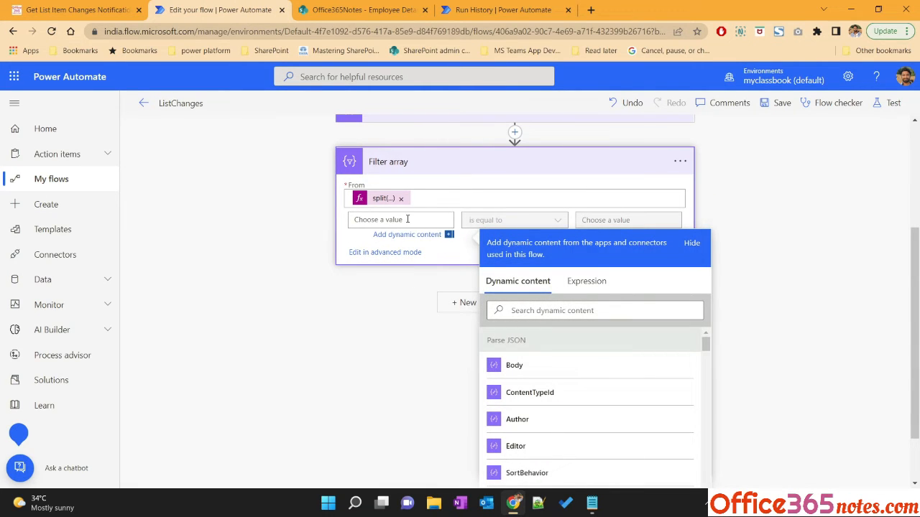
click(586, 282)
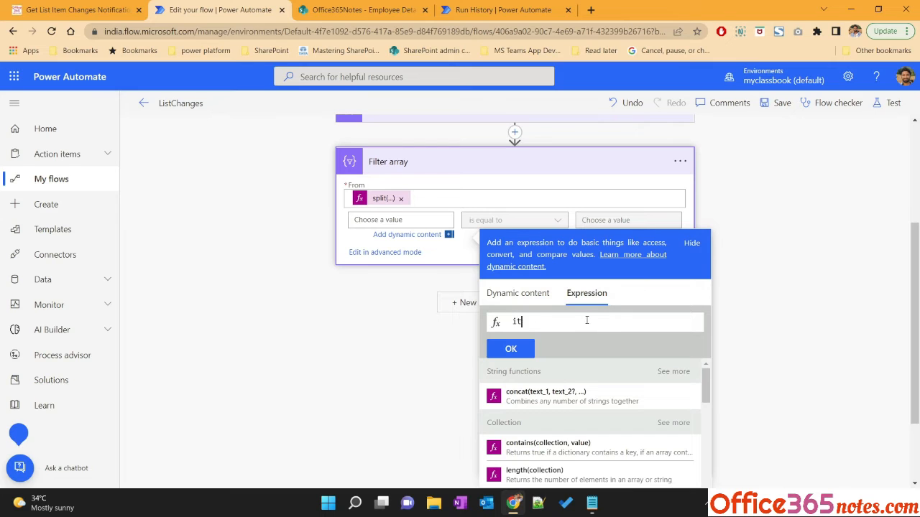
text(item())
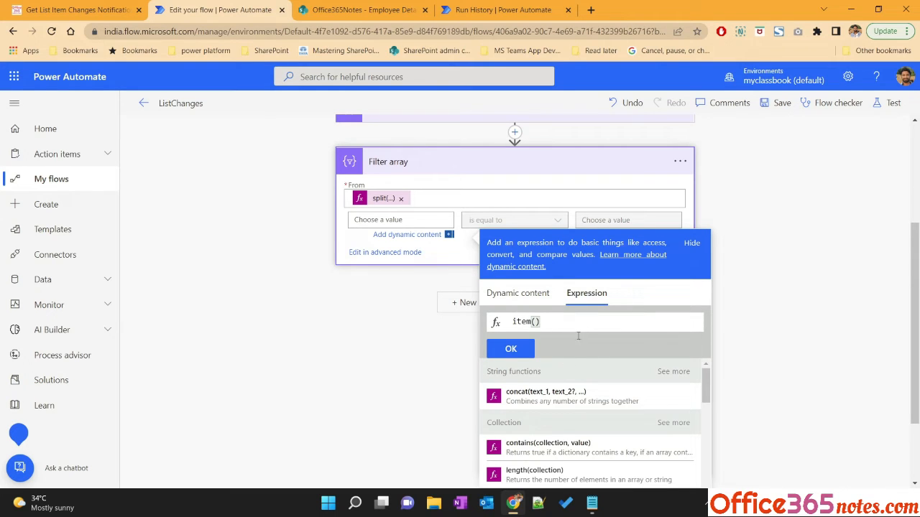
click(510, 349)
click(502, 222)
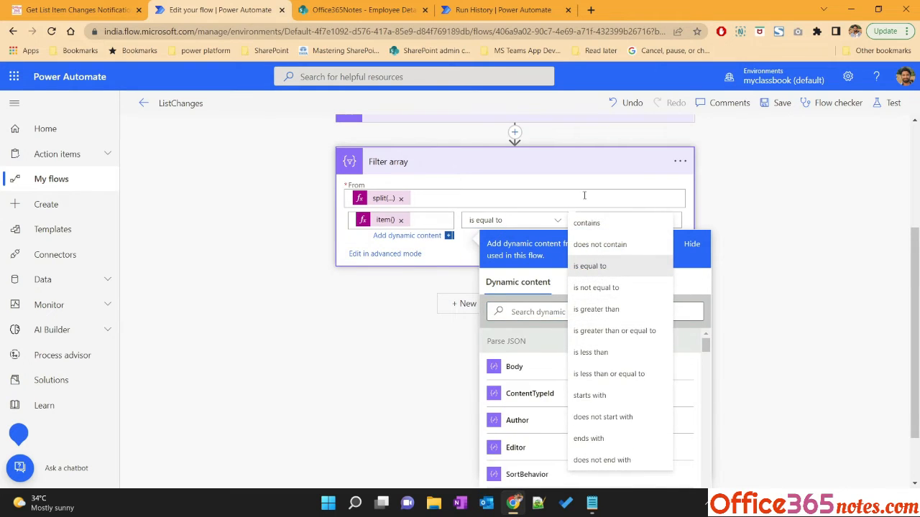
click(589, 224)
Set the filter condition's right value to the expression string(':true'), checking the tutorial for the value
click(617, 226)
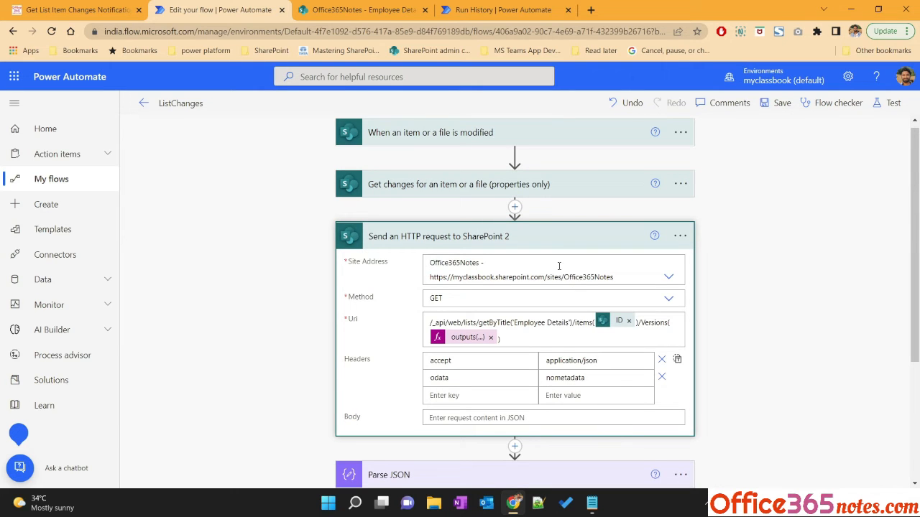
click(552, 245)
click(629, 395)
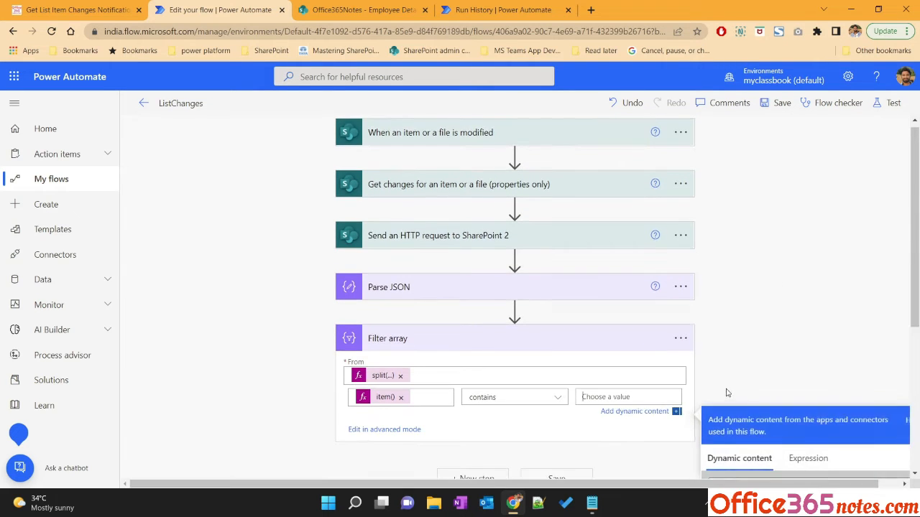
click(86, 10)
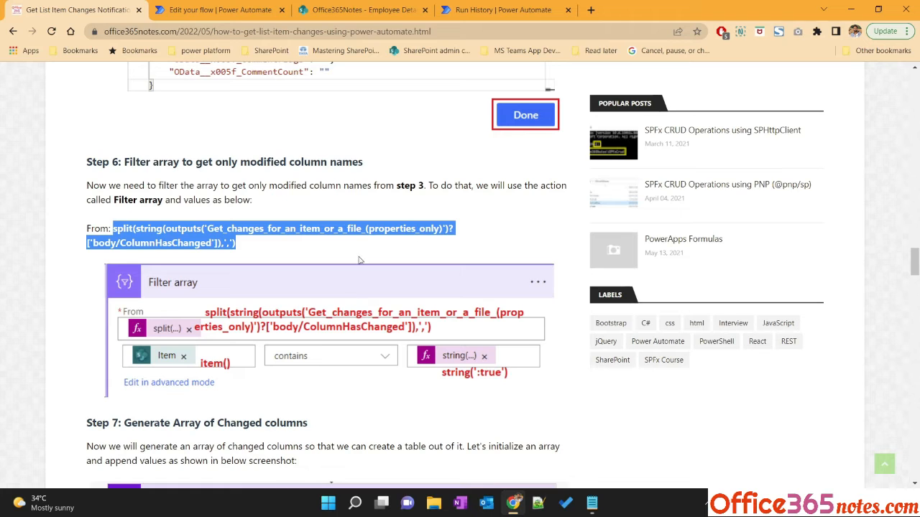
click(220, 9)
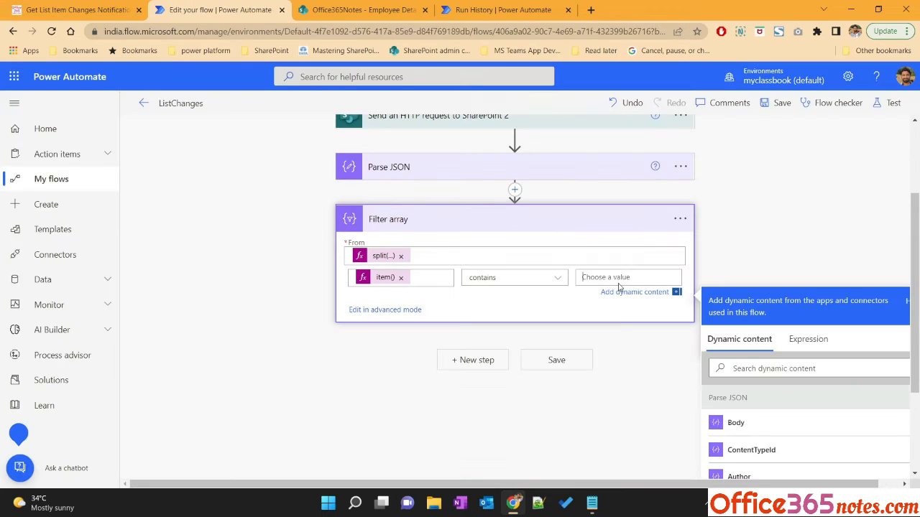
click(810, 341)
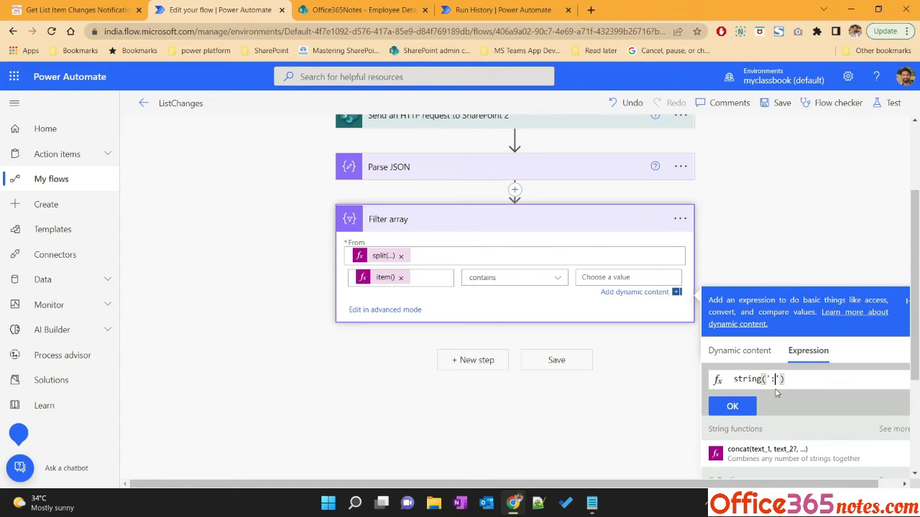
text(true)
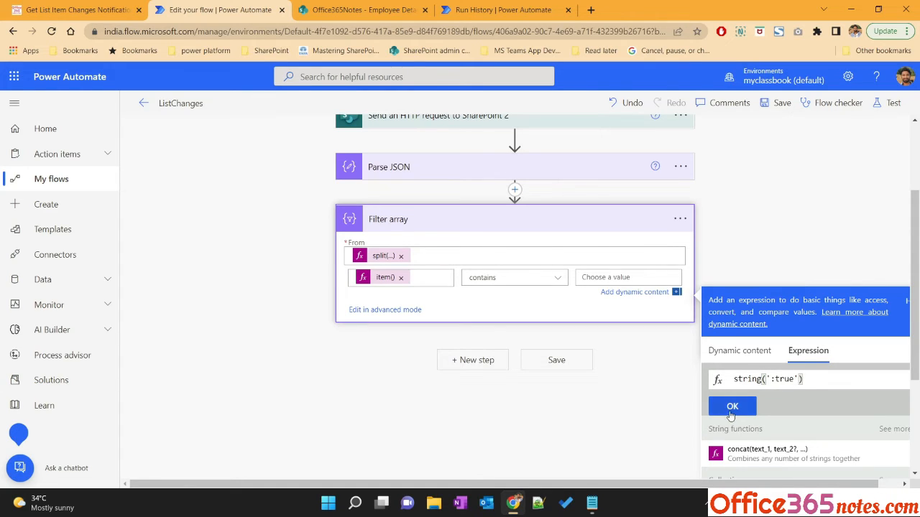
click(723, 411)
click(564, 100)
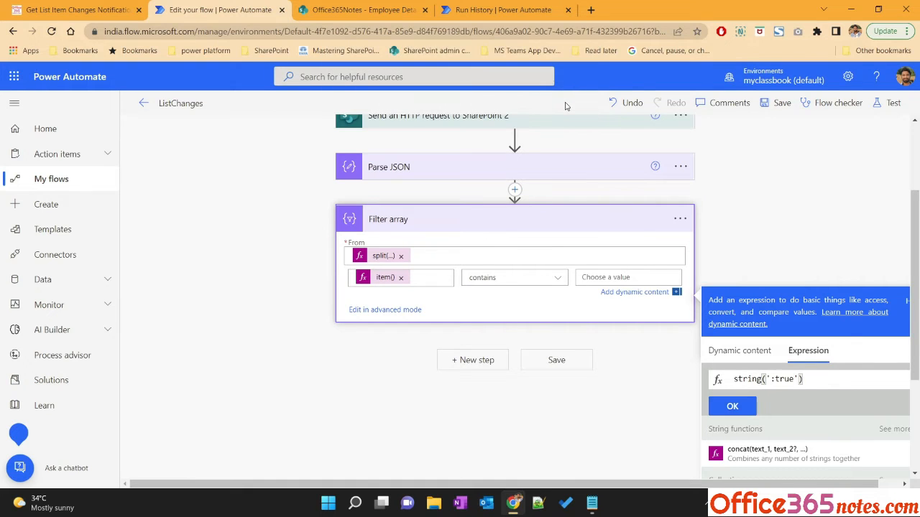
click(80, 10)
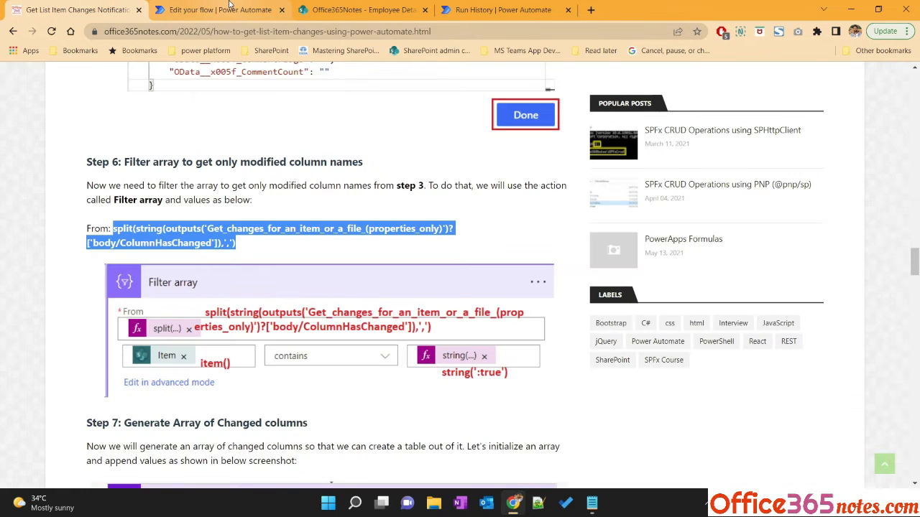
click(229, 5)
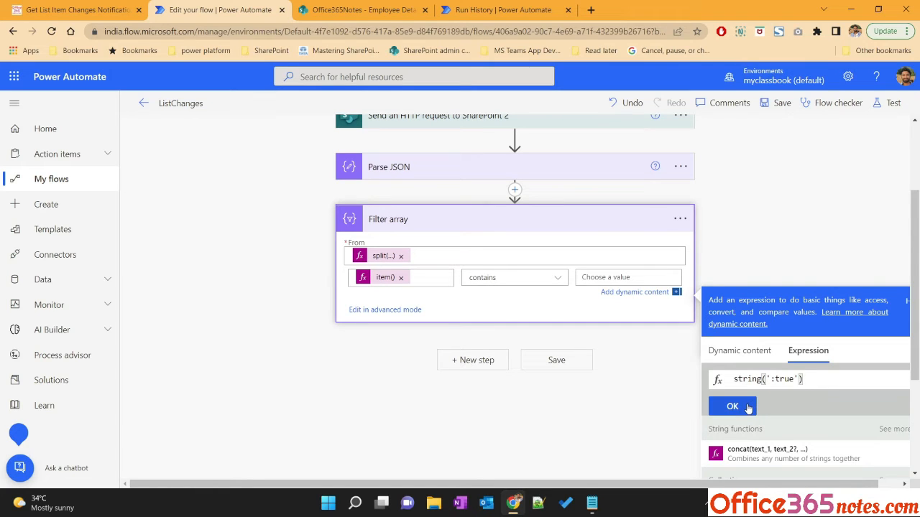
click(732, 407)
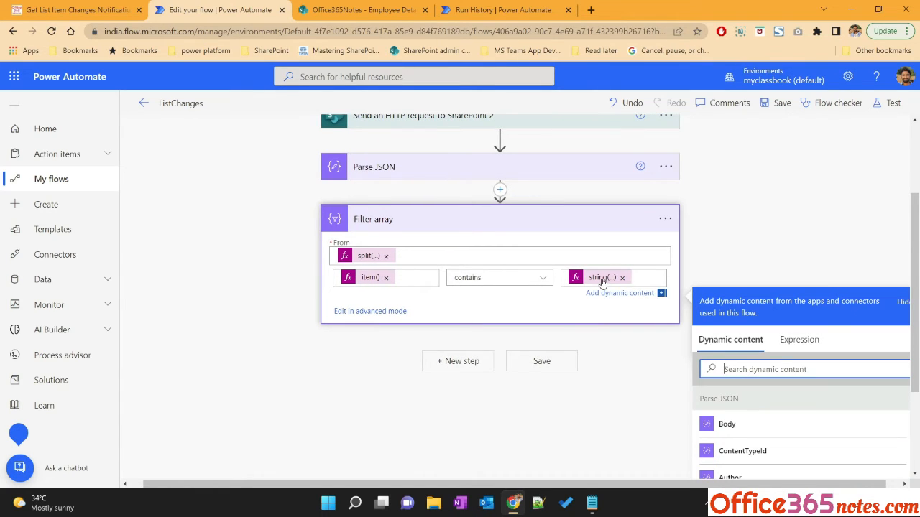
Save and test the flow automatically with a recently used trigger
click(263, 314)
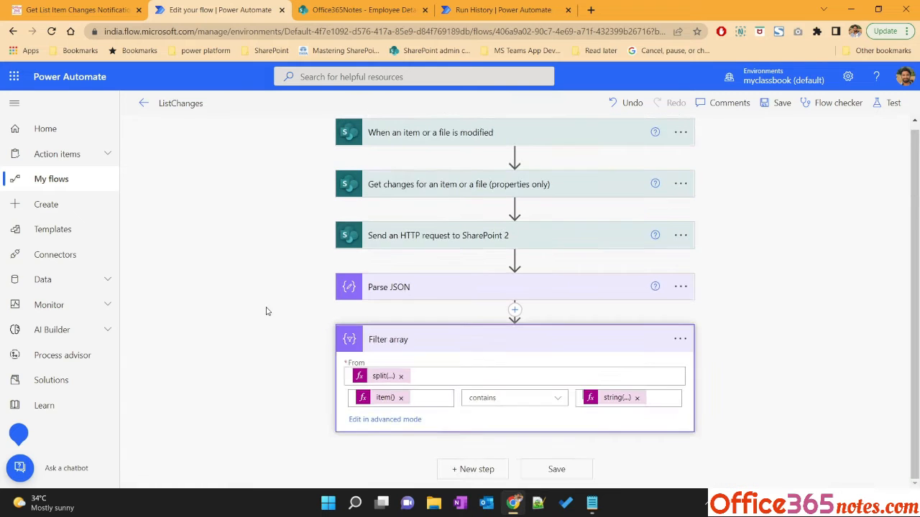
click(890, 102)
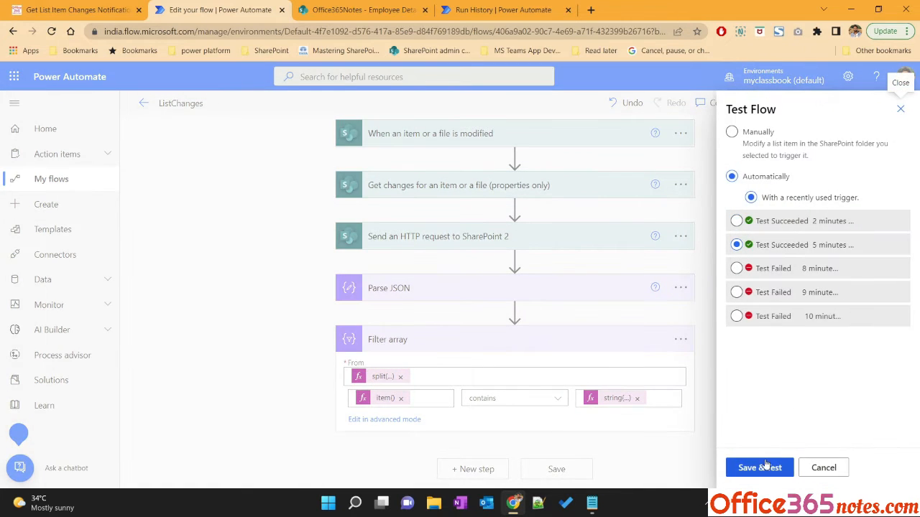
click(762, 468)
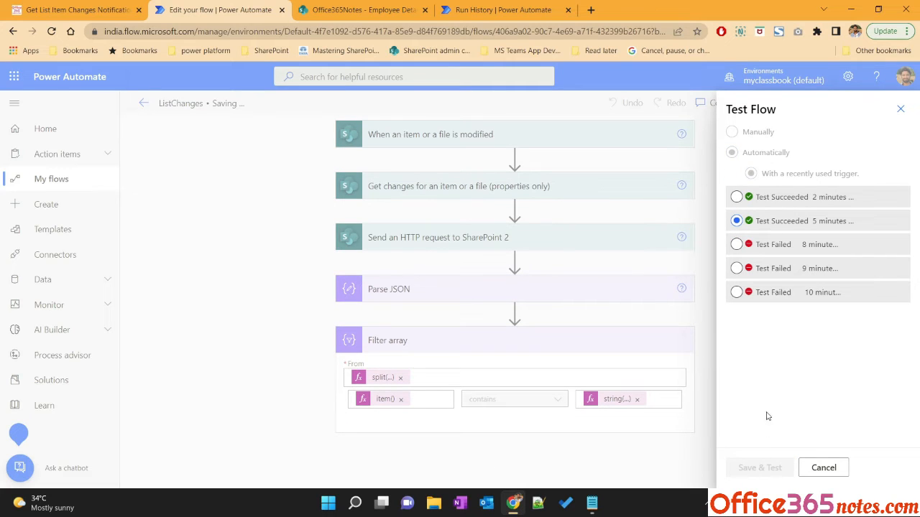
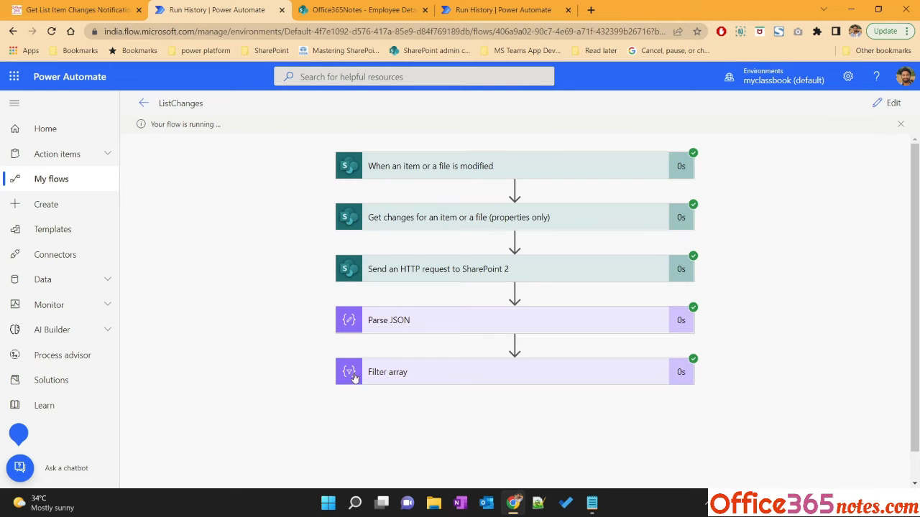
Inspect the Filter array run's From inputs and its filtered output body in the run history
click(469, 377)
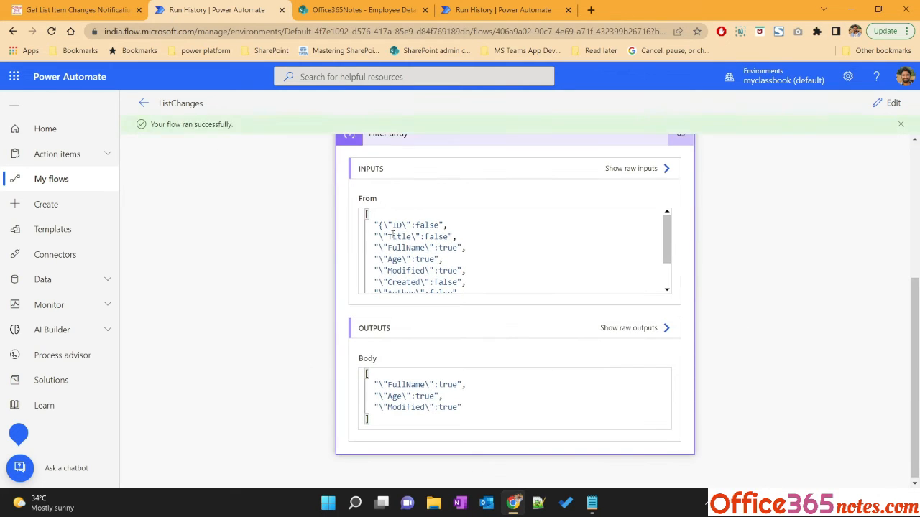
drag(378, 225, 429, 276)
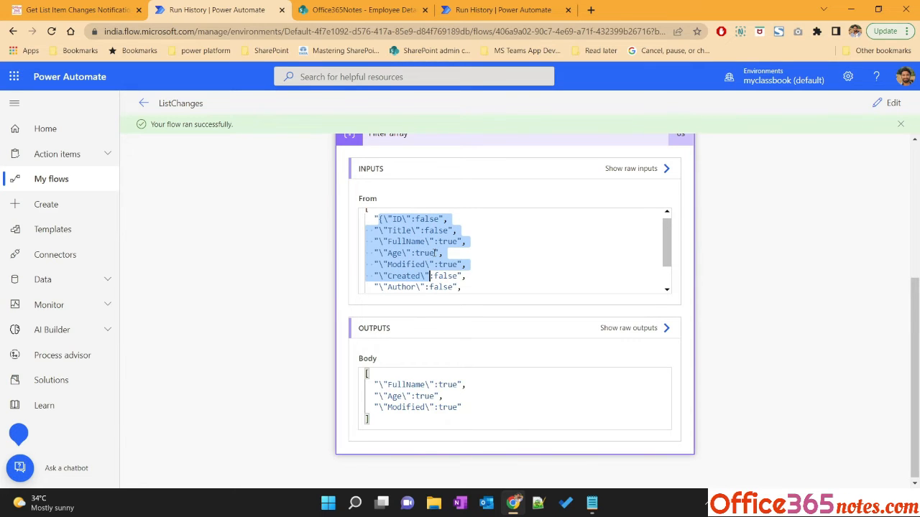
click(99, 4)
click(251, 6)
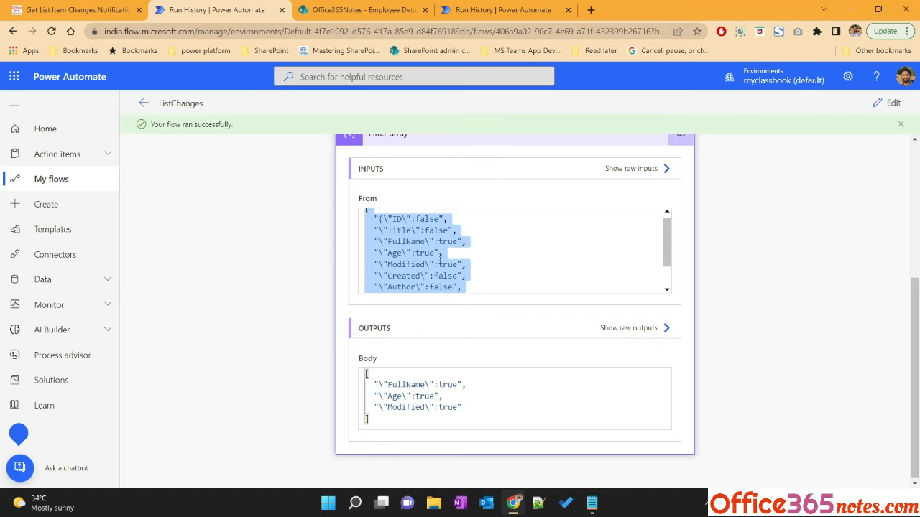
click(433, 241)
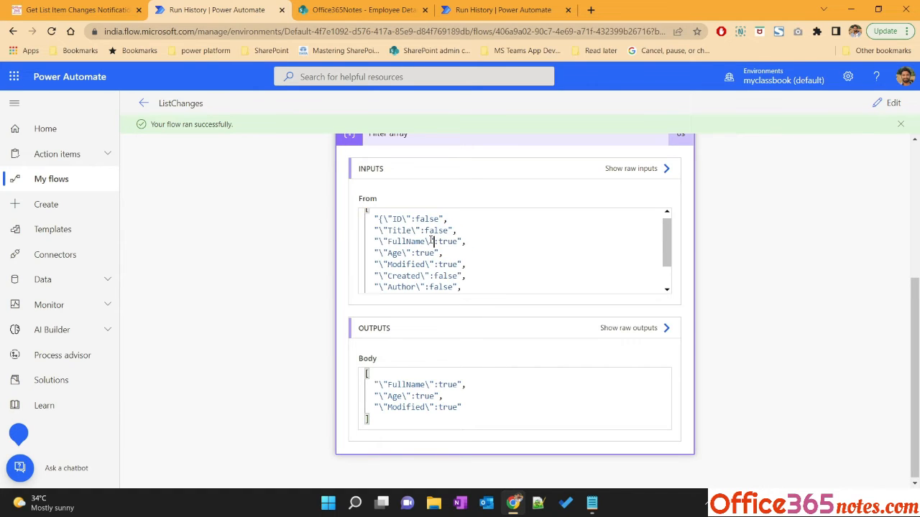
drag(431, 242, 458, 241)
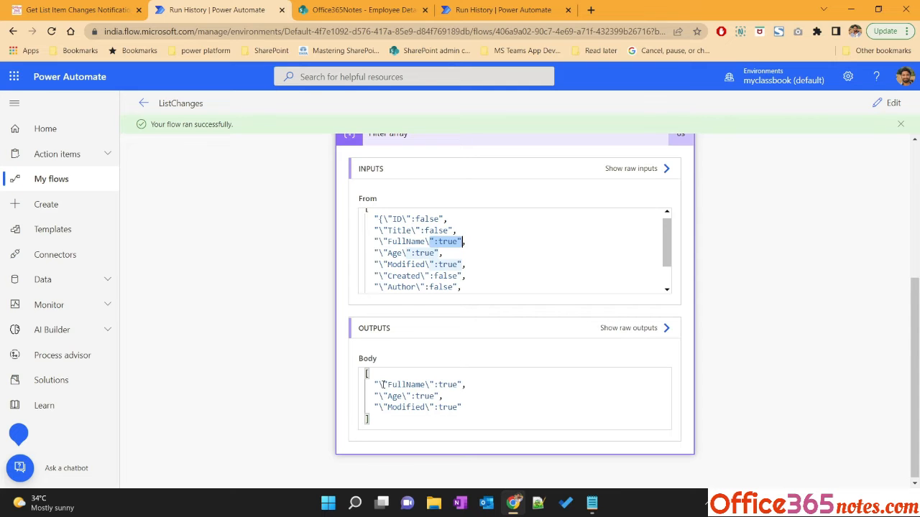
drag(373, 385, 470, 408)
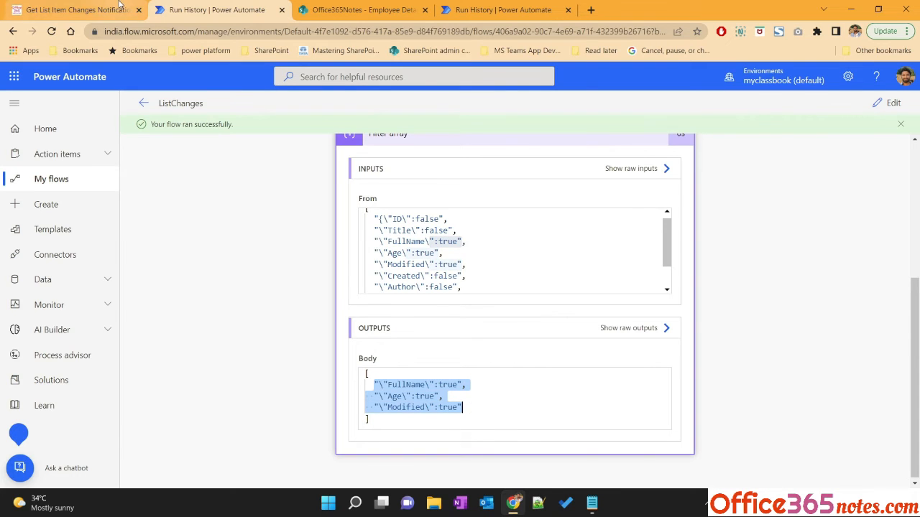
Consult the tutorial's Step 7, then add an Initialize variable action named varColumnsChanged of type Array after Filter array
click(72, 9)
scroll(319, 335, down, 3)
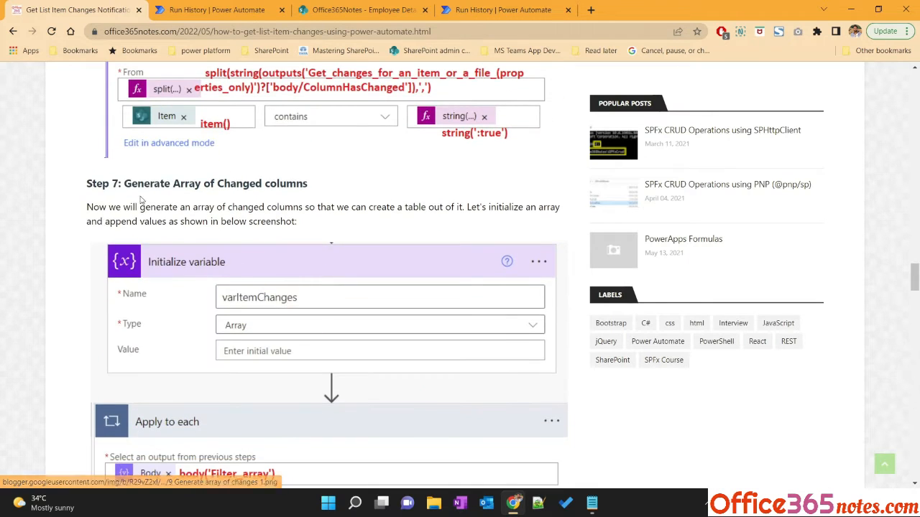
scroll(255, 320, down, 2)
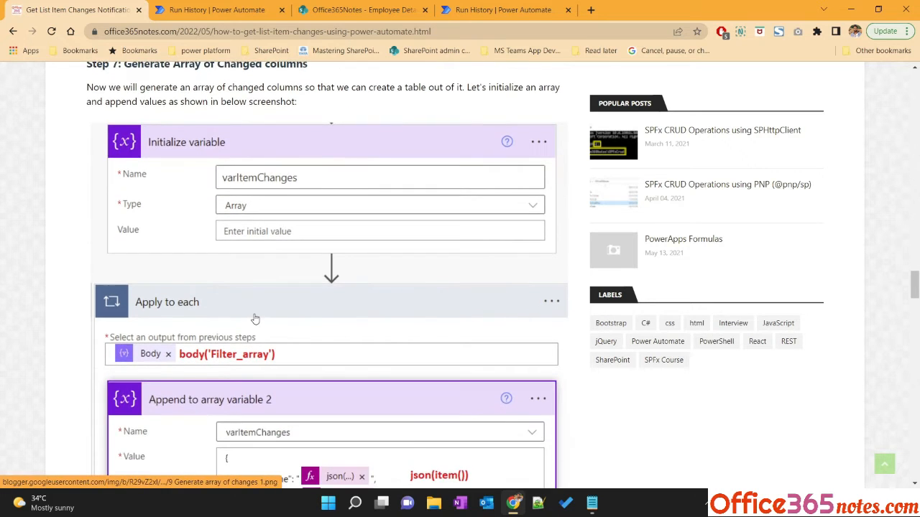
click(216, 9)
click(888, 103)
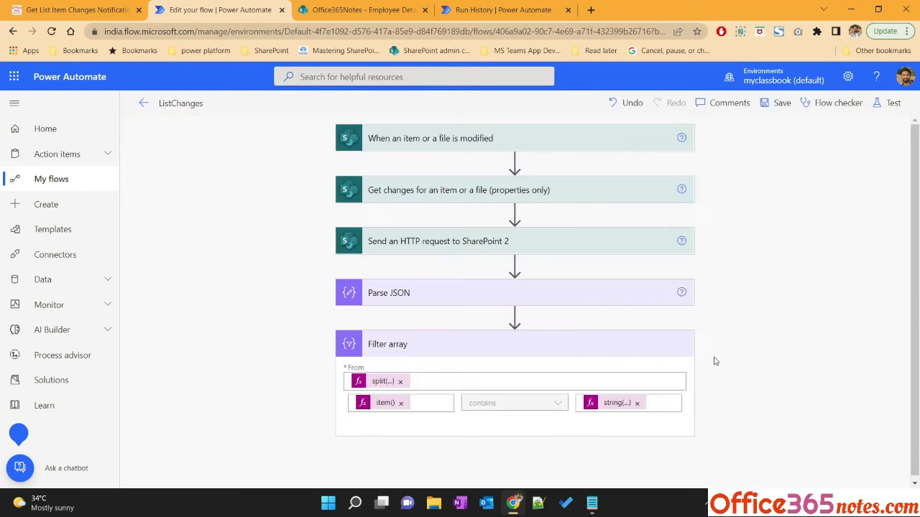
click(474, 469)
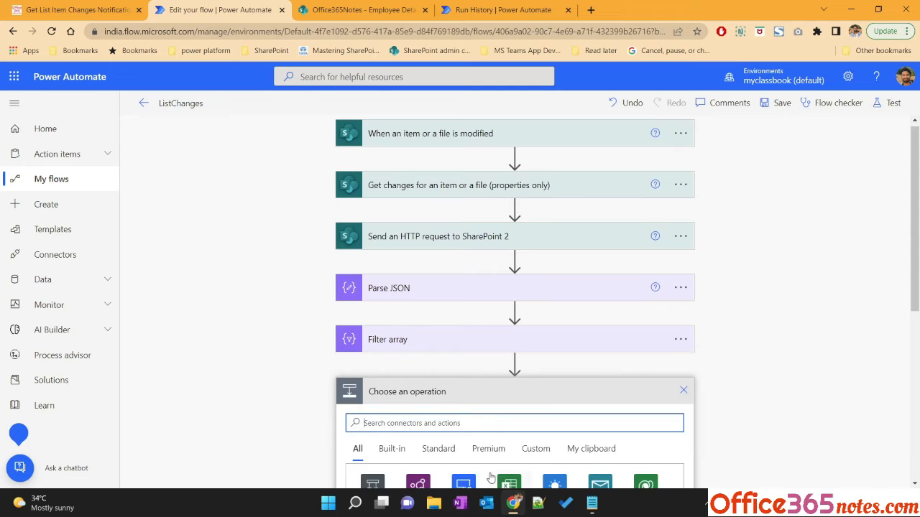
text(var)
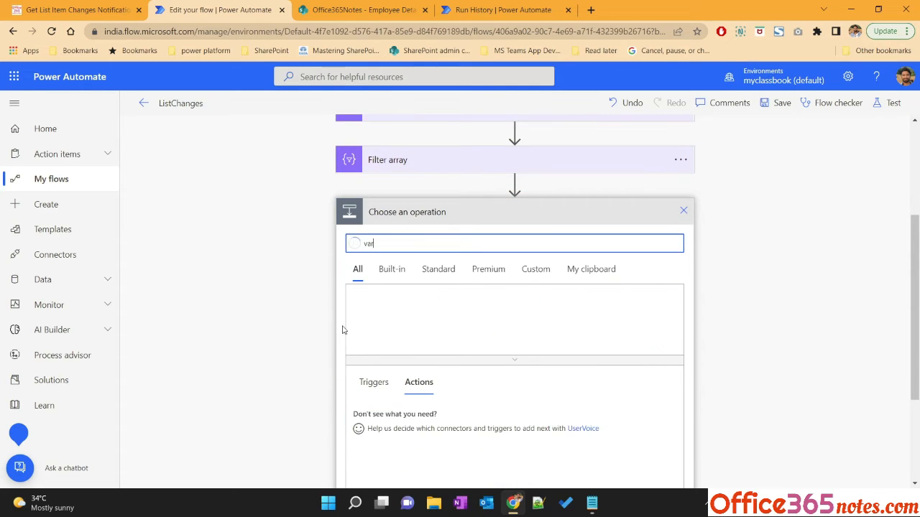
scroll(307, 367, down, 2)
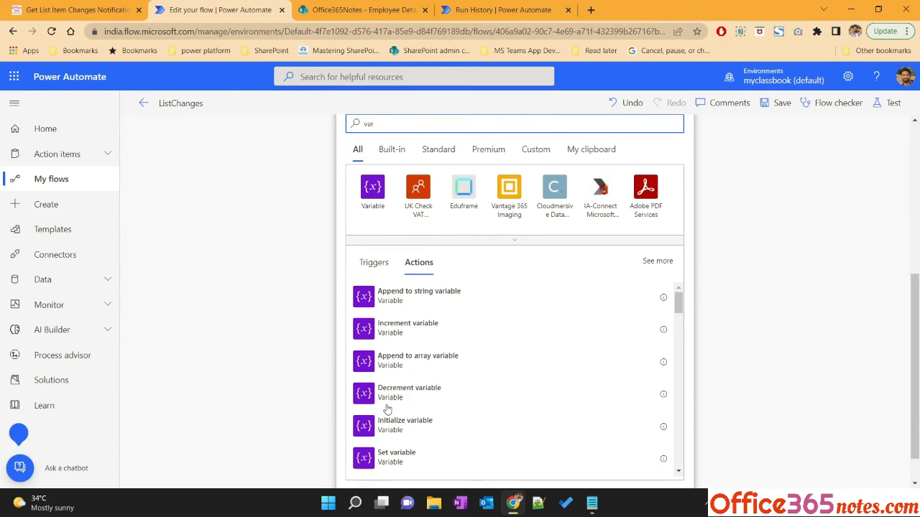
click(417, 434)
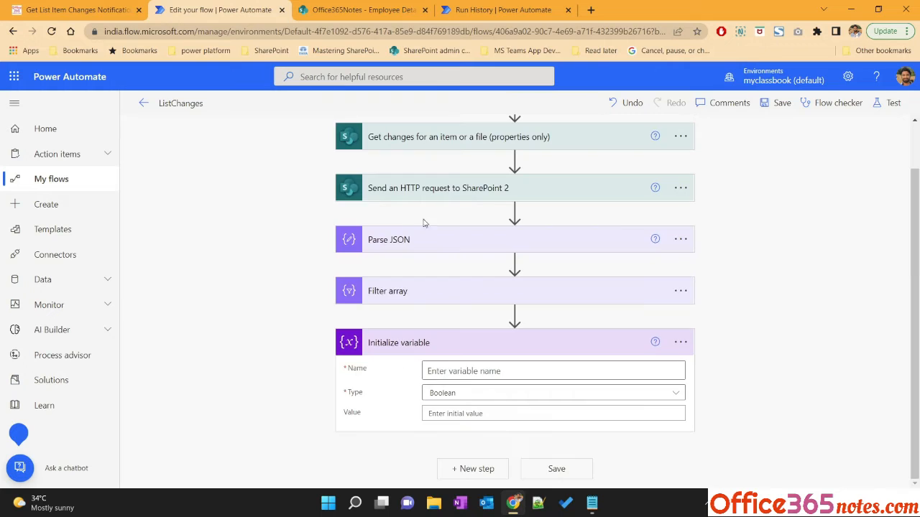
click(452, 371)
text(varColumnsChanged)
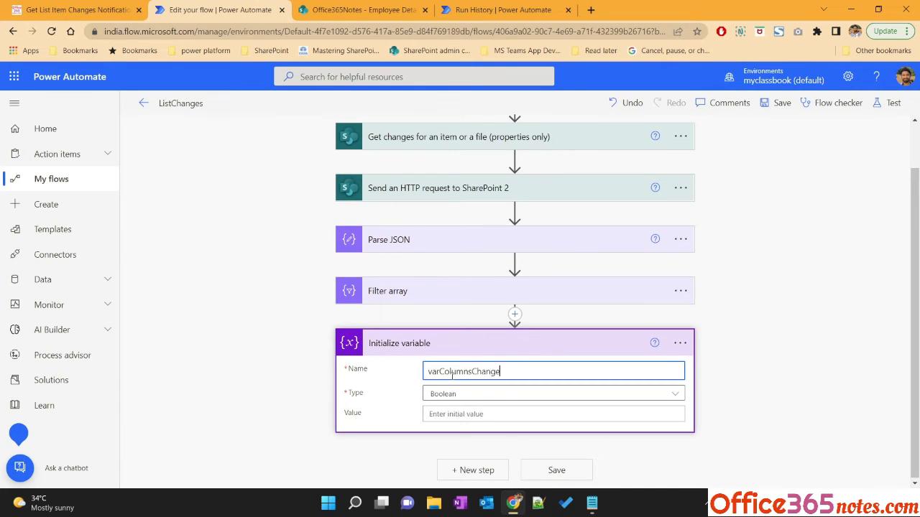
click(467, 393)
click(453, 372)
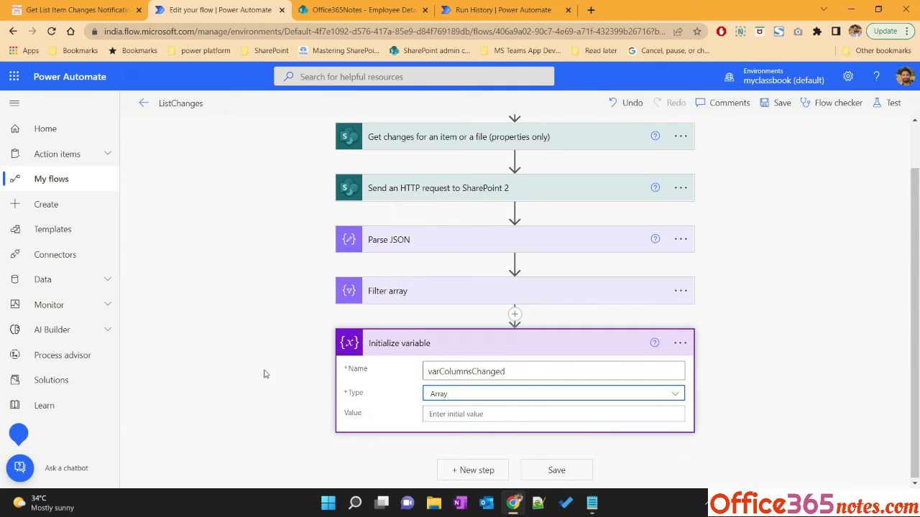
Add an Apply to each loop that iterates over the Filter array's Body output
click(473, 470)
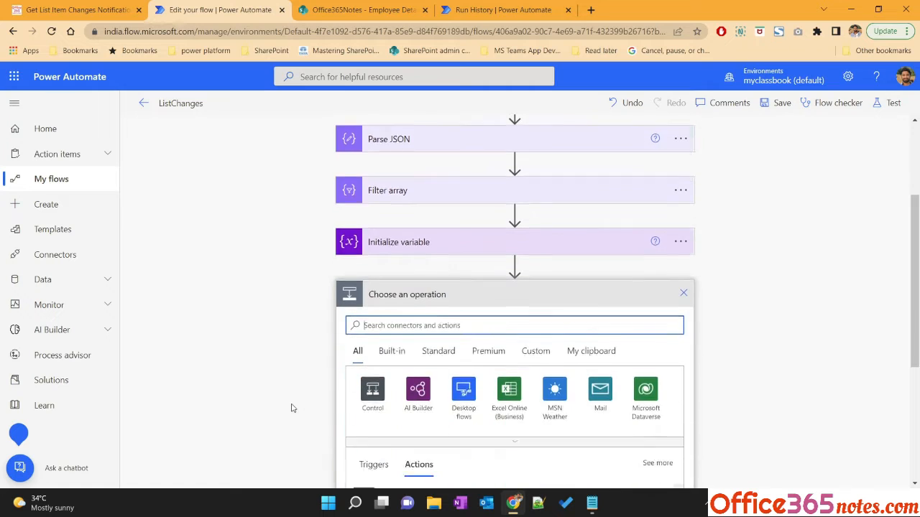
click(75, 9)
scroll(225, 373, down, 1)
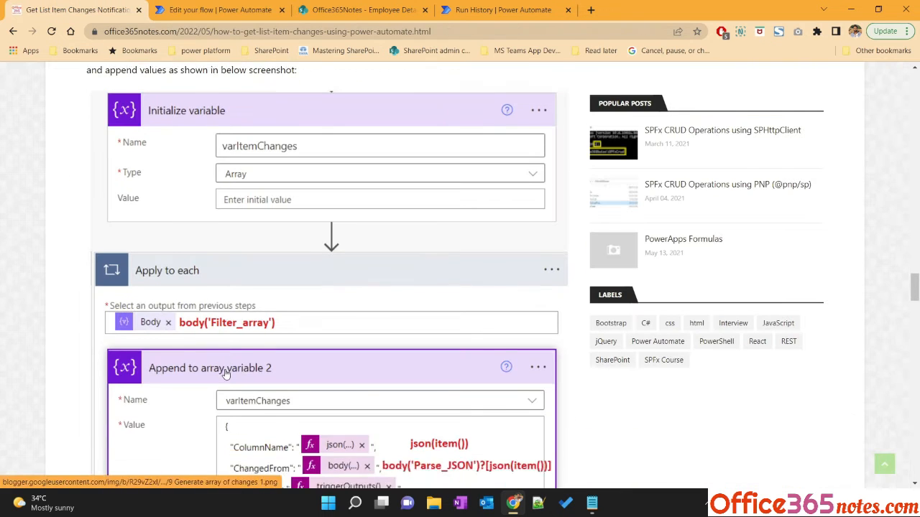
scroll(225, 373, down, 1)
scroll(142, 228, up, 1)
click(219, 10)
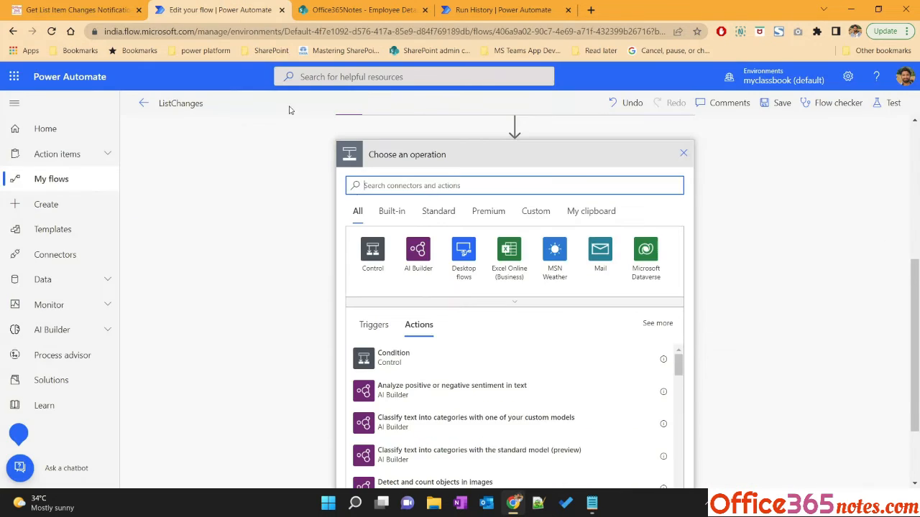
scroll(413, 237, up, 3)
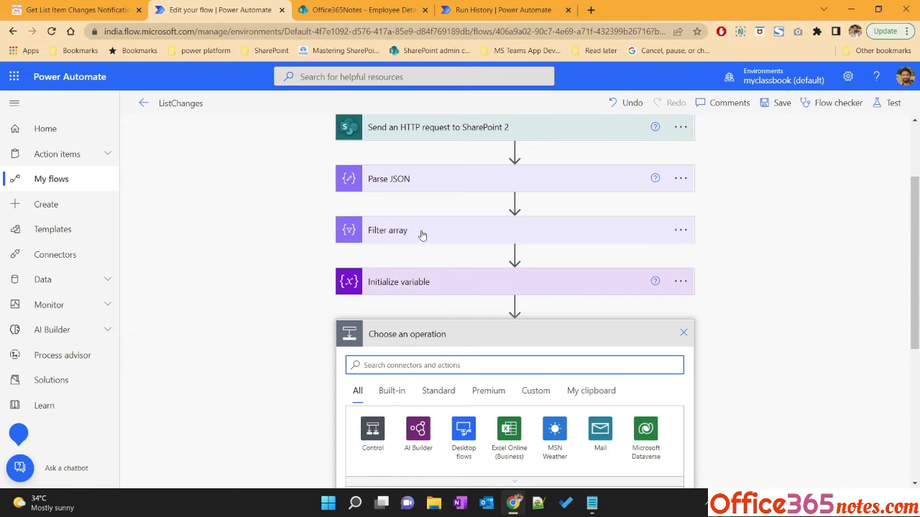
scroll(435, 254, down, 2)
click(86, 10)
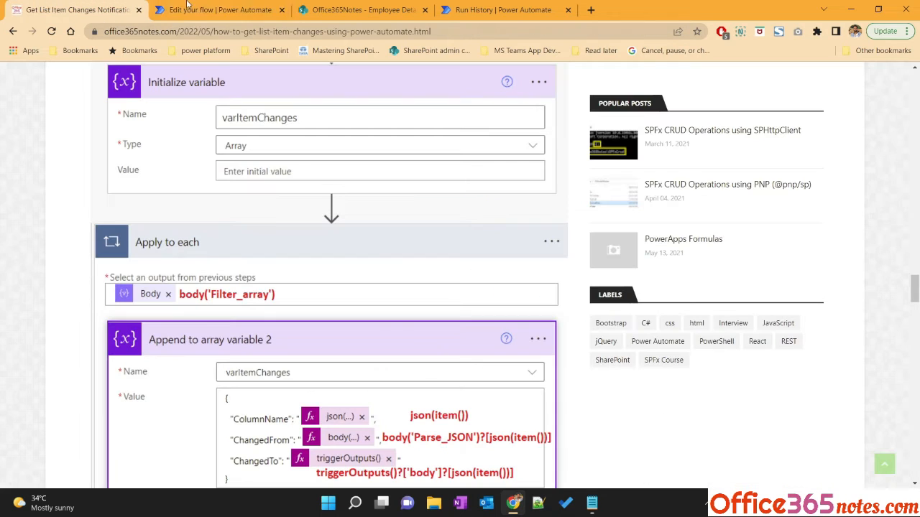
click(219, 10)
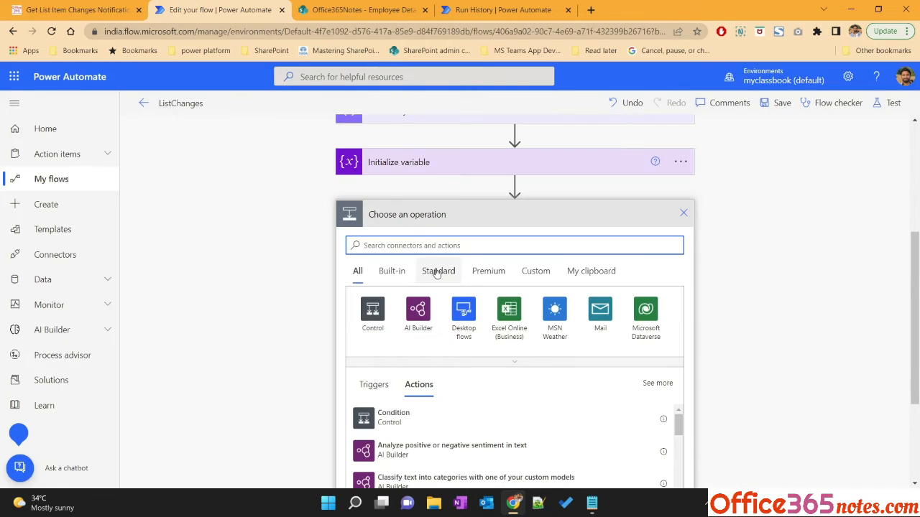
text(apply)
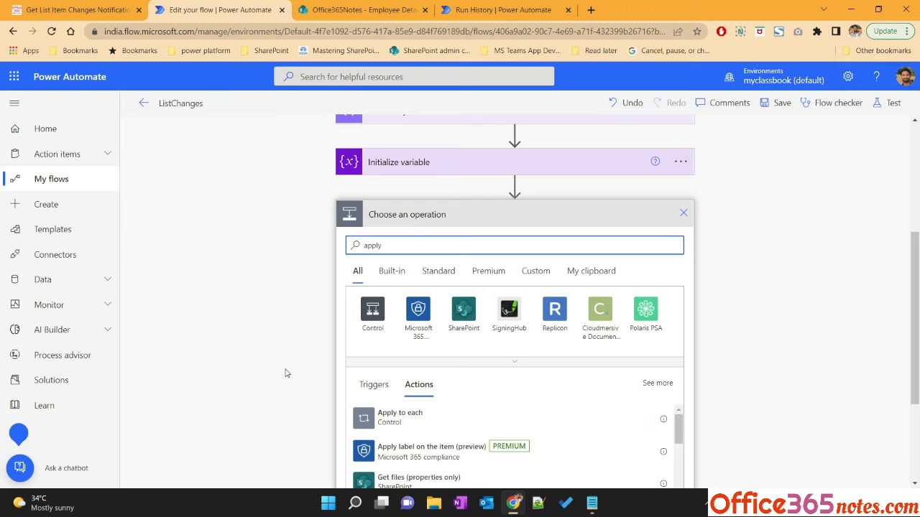
click(386, 417)
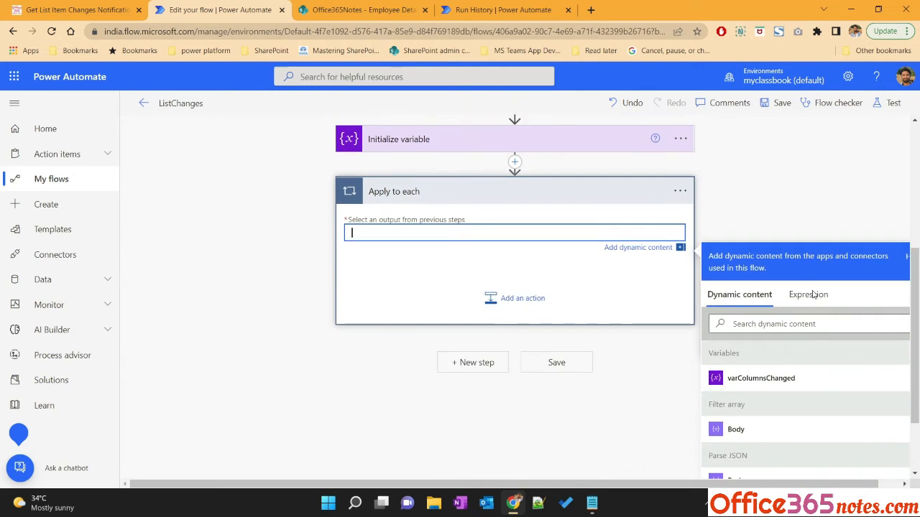
click(735, 429)
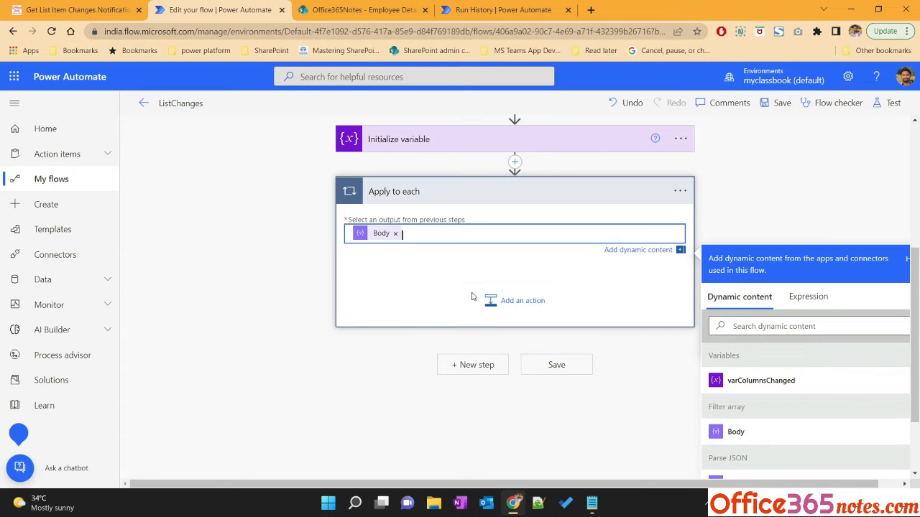
Add an Append to array variable action inside the loop, targeting varColumnsChanged
click(518, 302)
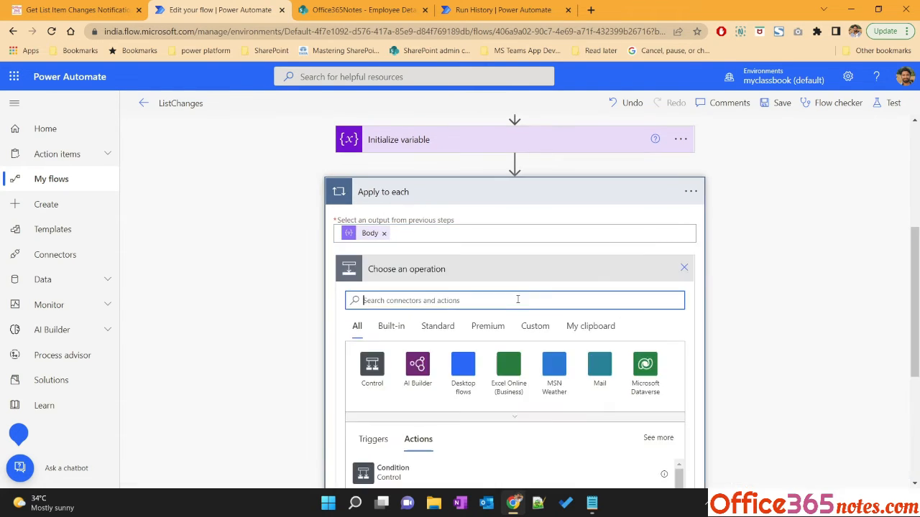
text(append)
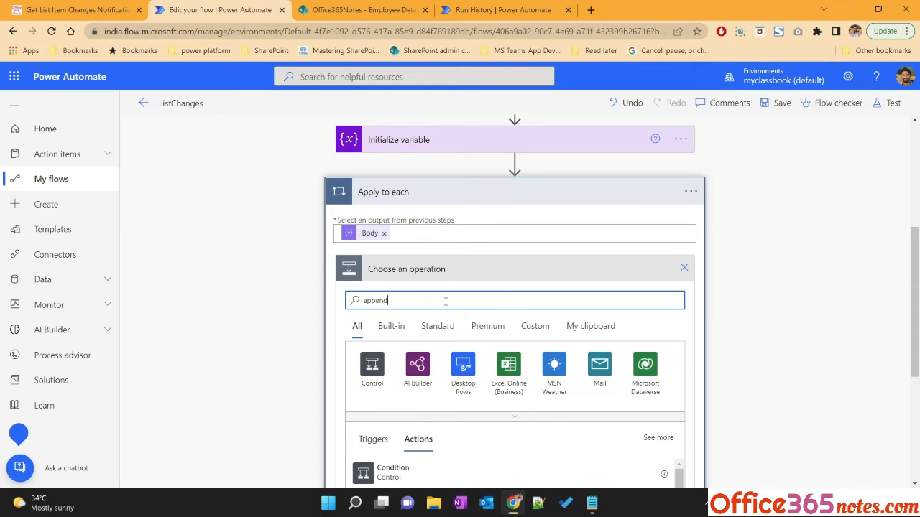
scroll(269, 361, down, 2)
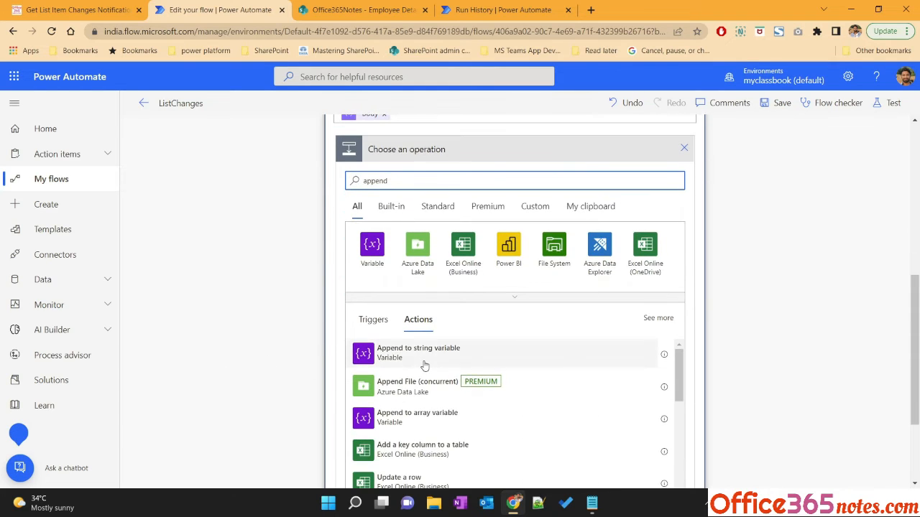
click(424, 420)
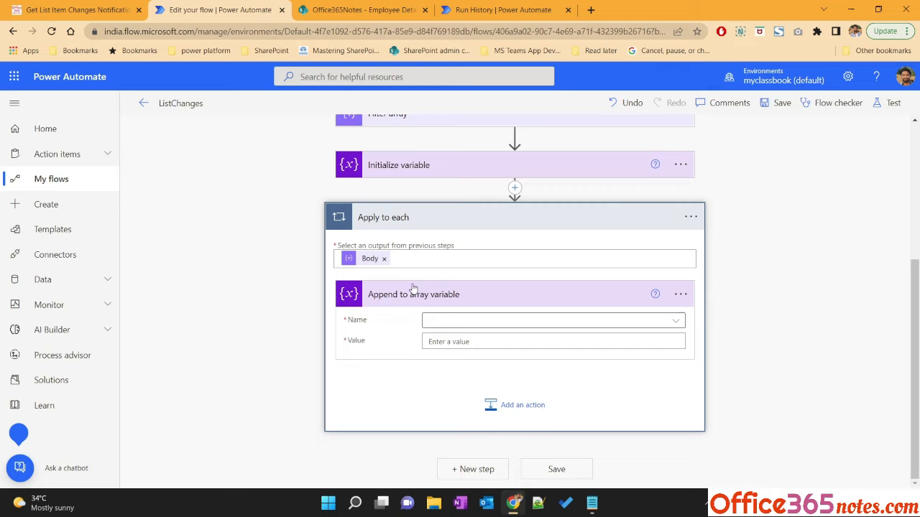
click(447, 325)
click(462, 362)
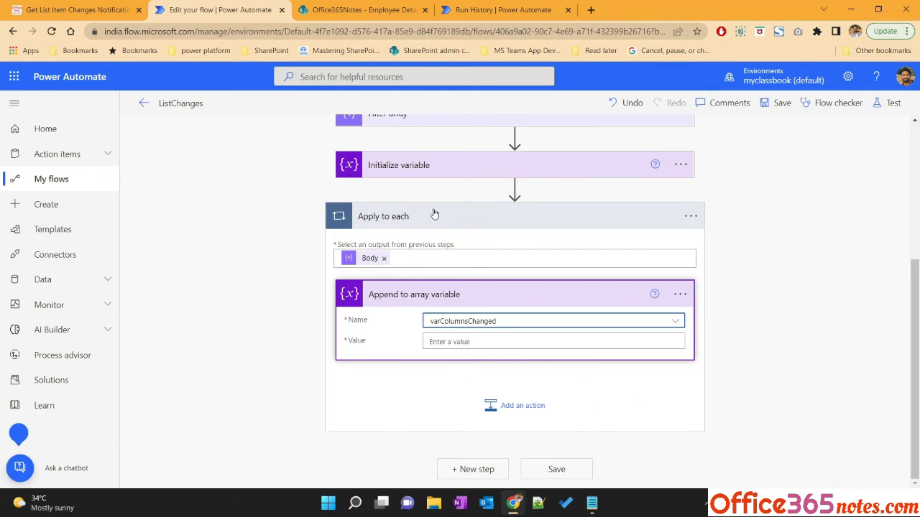
Begin the appended value as a JSON object with a "ColumnName": key, following the tutorial
click(469, 345)
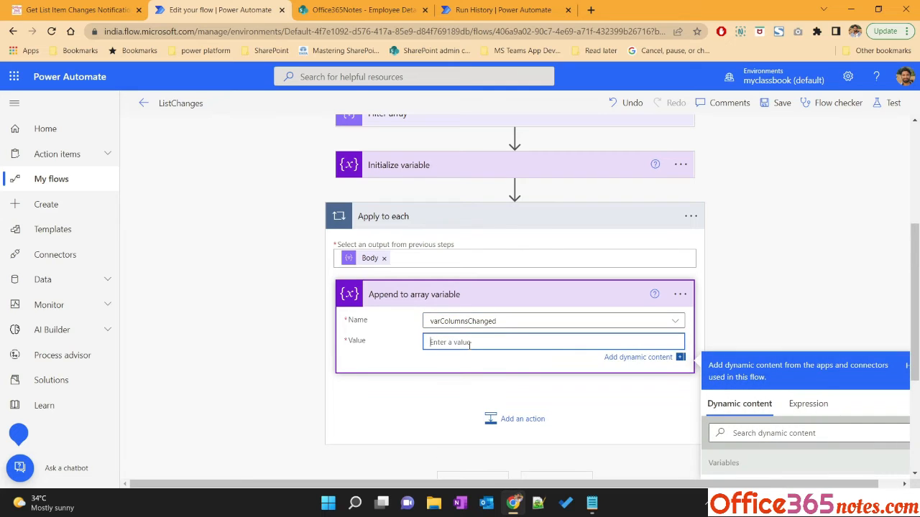
text({)
key(Return)
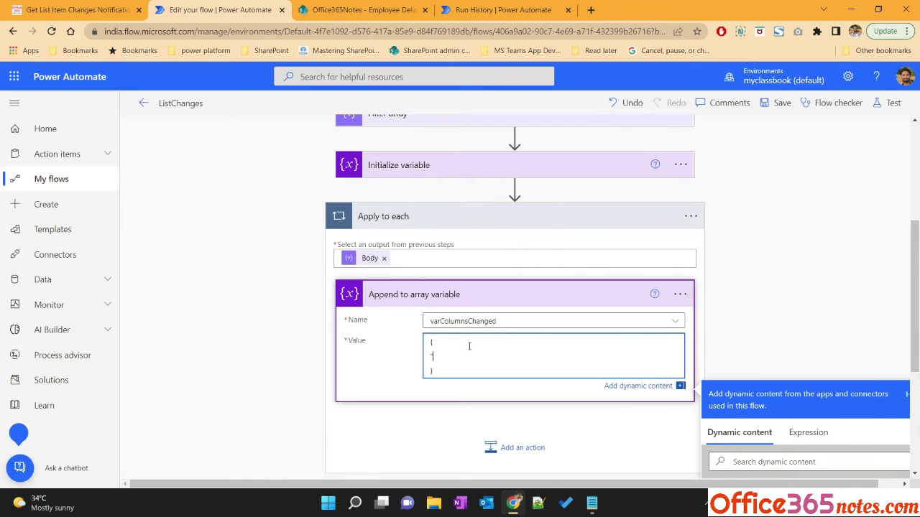
click(111, 9)
scroll(244, 316, down, 2)
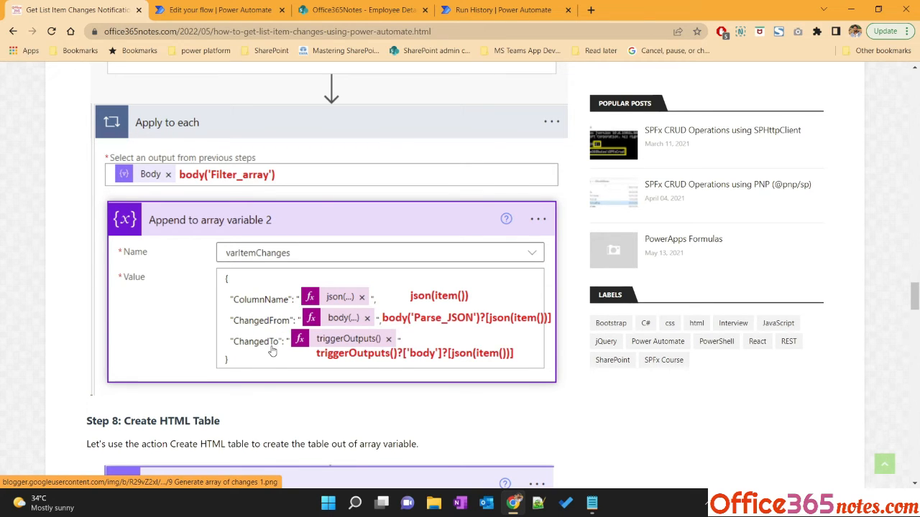
click(216, 9)
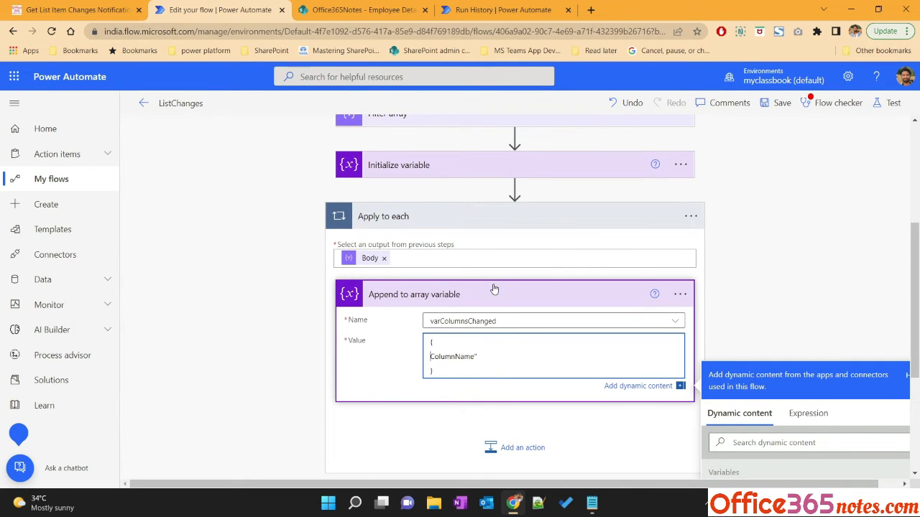
text(")
Set the ColumnName value to the expression json(item())
click(823, 415)
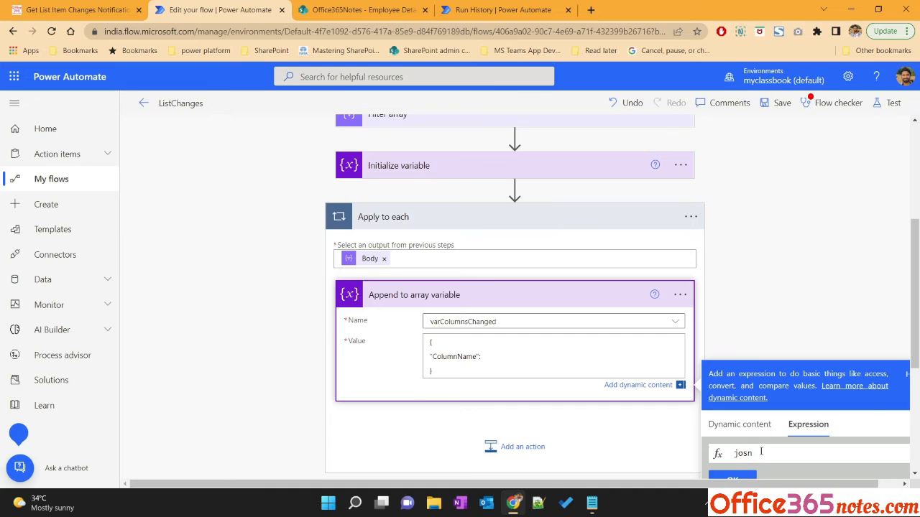
text(json()item())
click(734, 477)
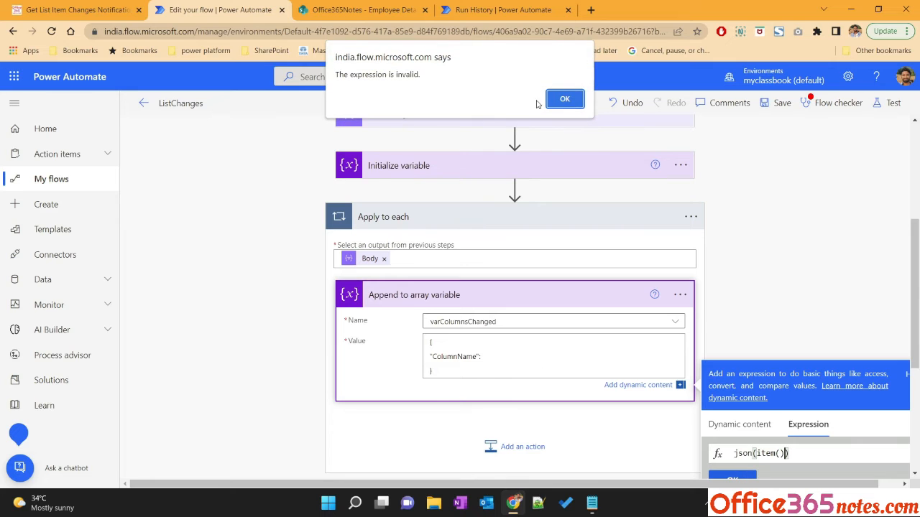
click(565, 100)
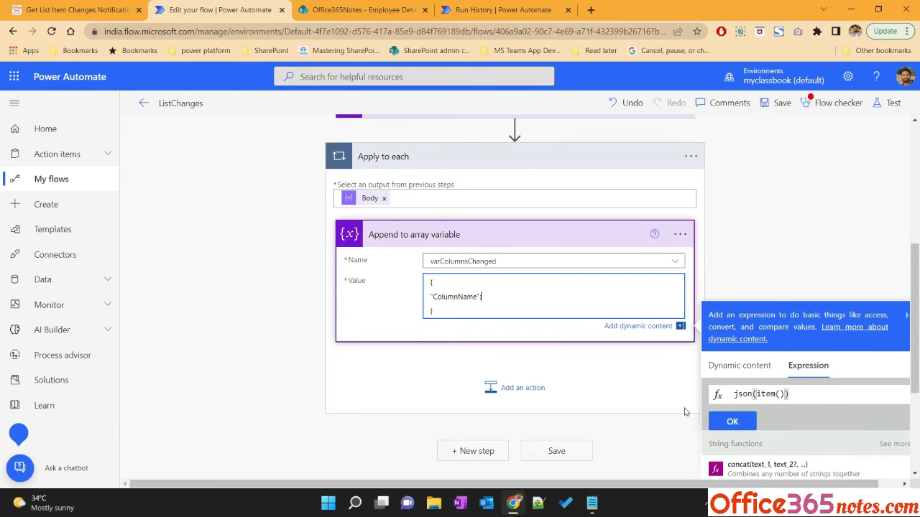
click(732, 441)
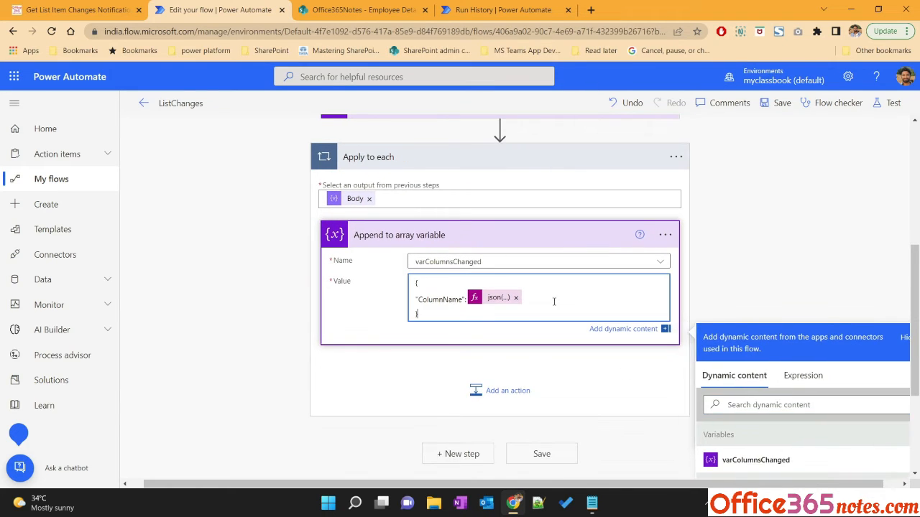
Add an "Old Value": key on a new line after the ColumnName entry
text(,)
key(Return)
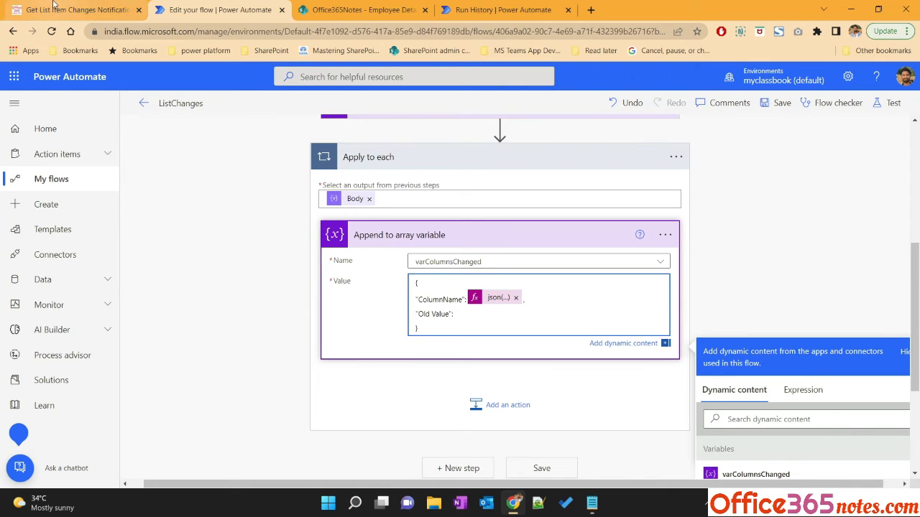
scroll(288, 232, up, 5)
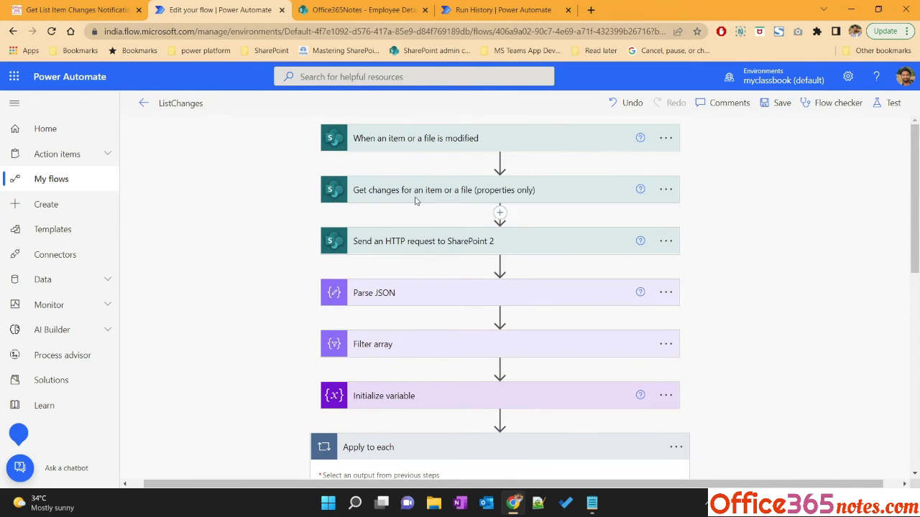
click(79, 7)
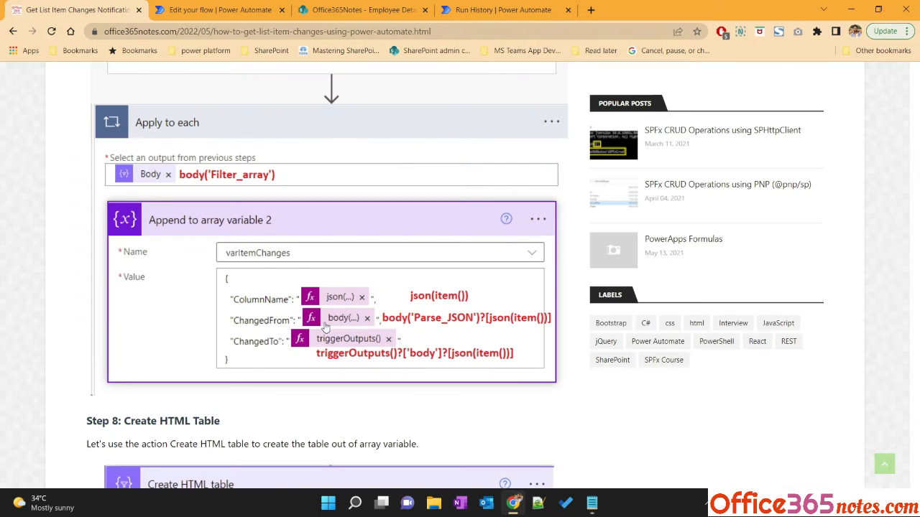
click(215, 10)
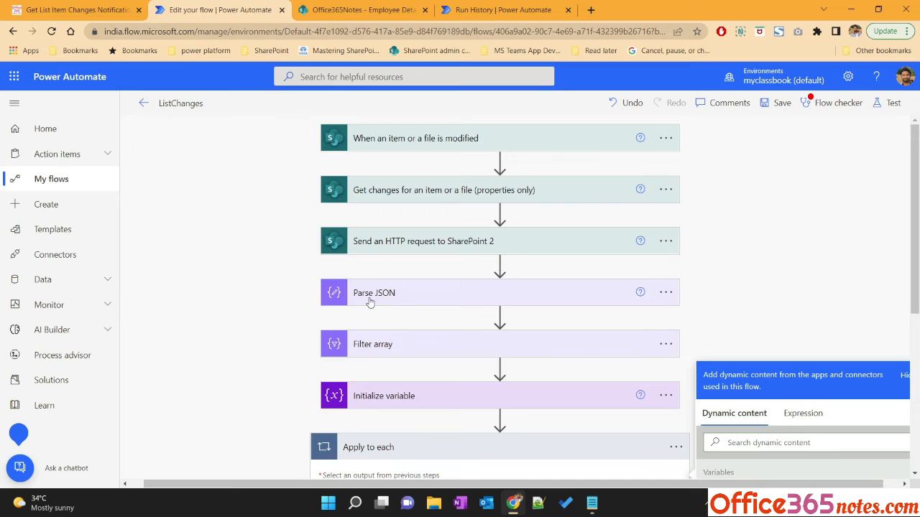
scroll(388, 299, down, 4)
scroll(428, 280, up, 8)
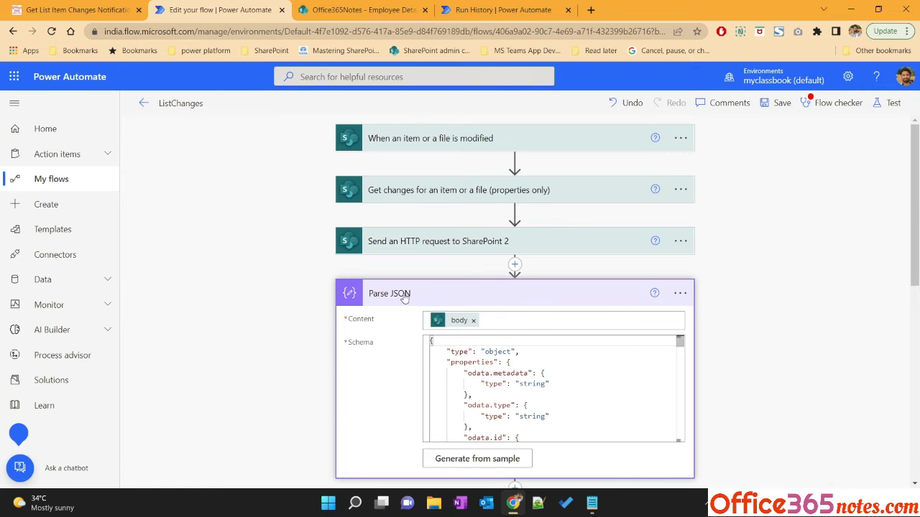
scroll(259, 350, down, 8)
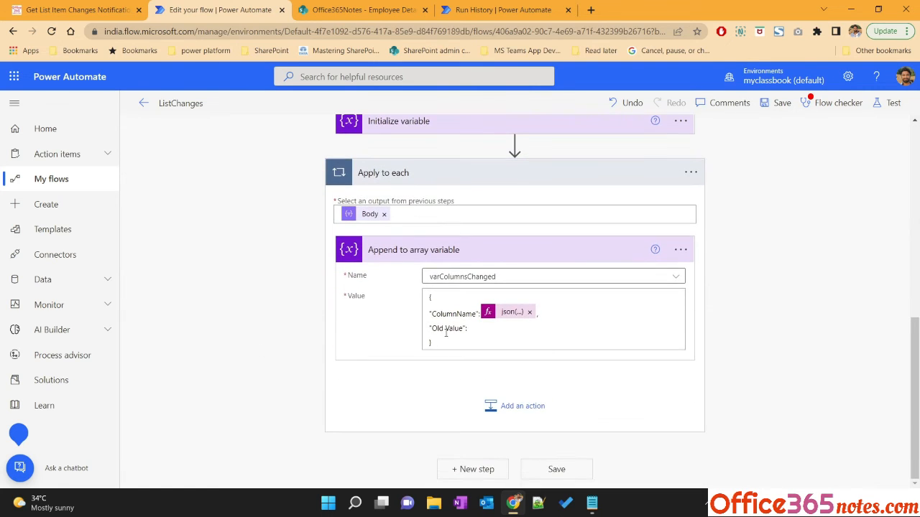
Browse the dynamic content list and the tutorial's Step 7 for the Old Value expression
click(468, 329)
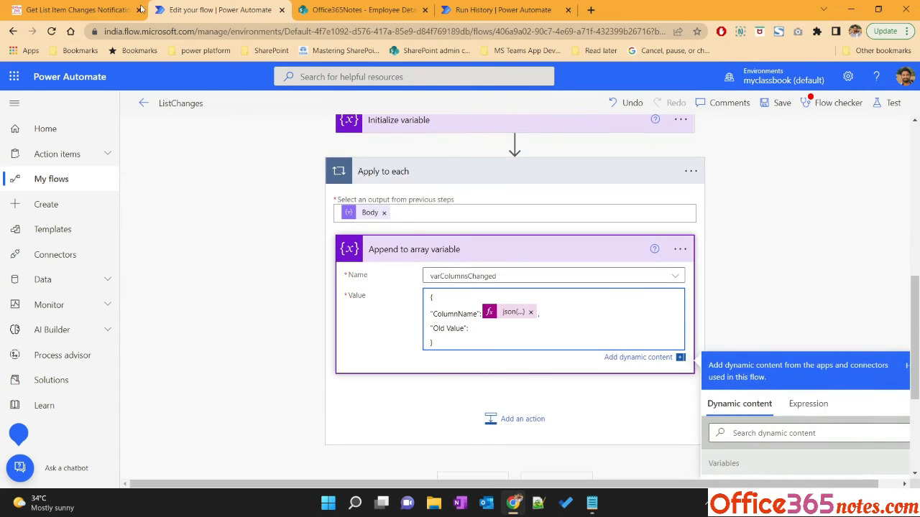
scroll(668, 331, down, 2)
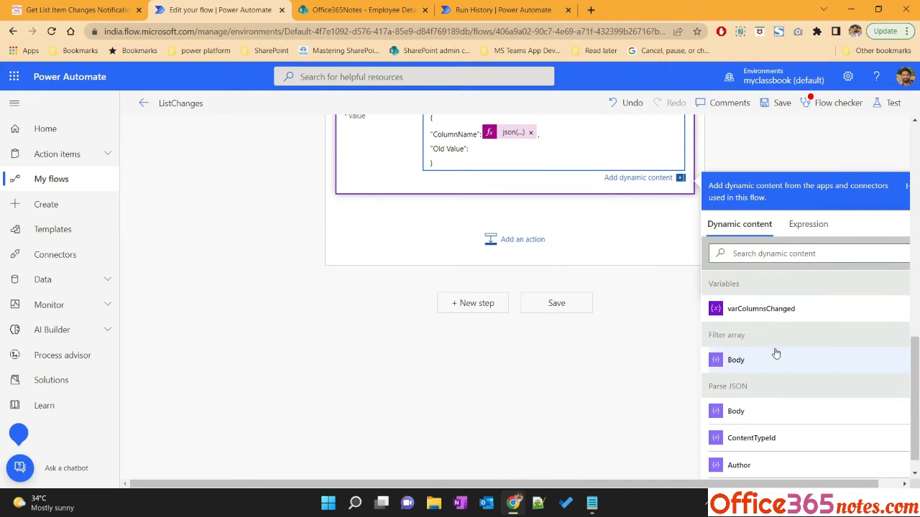
scroll(757, 447, down, 5)
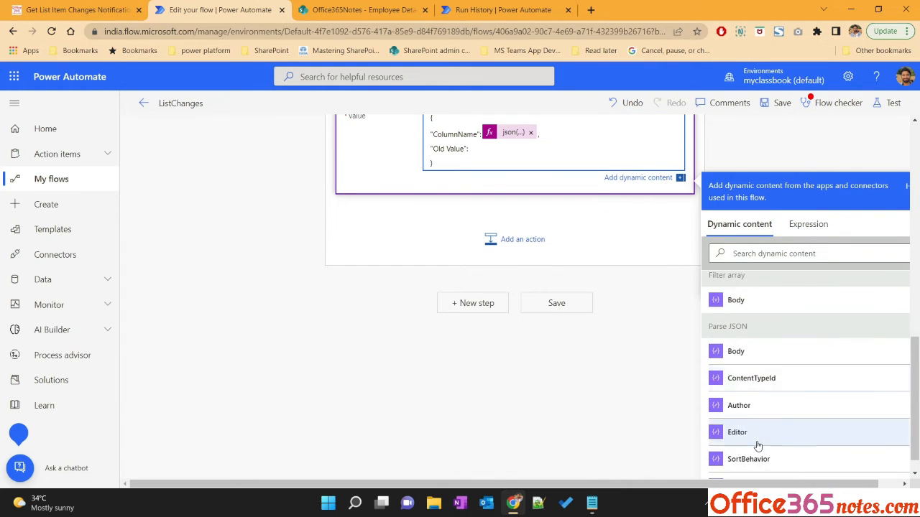
scroll(760, 439, down, 5)
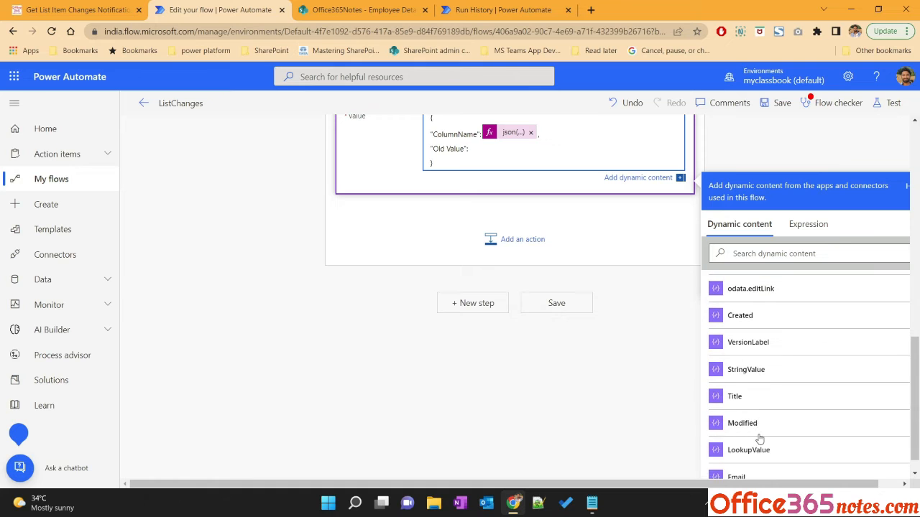
scroll(760, 439, down, 5)
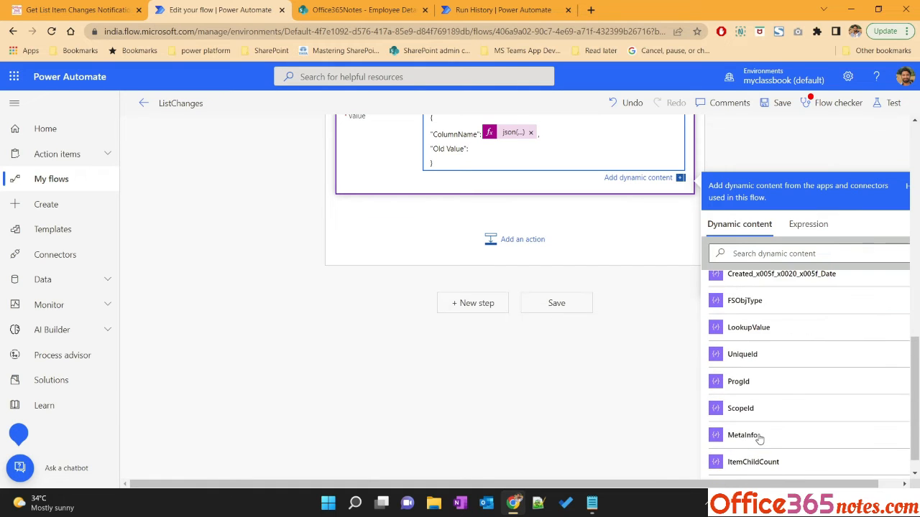
scroll(759, 439, down, 3)
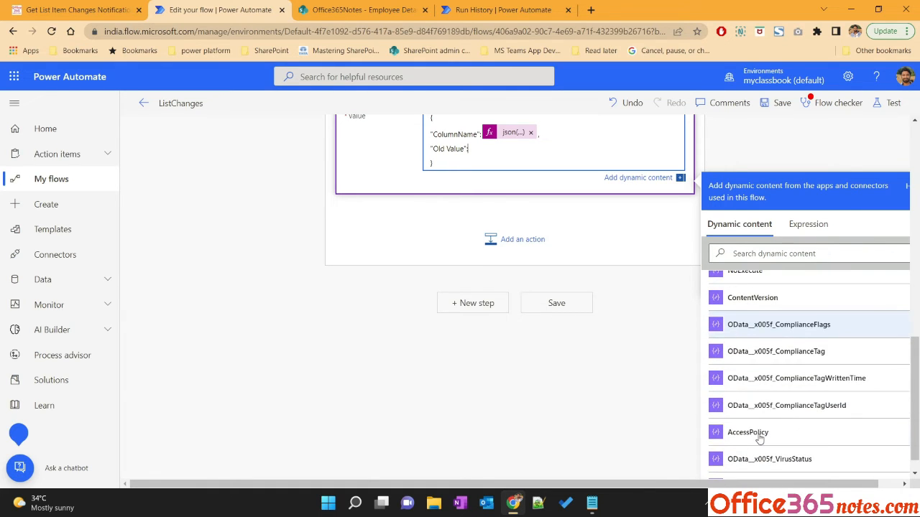
click(79, 9)
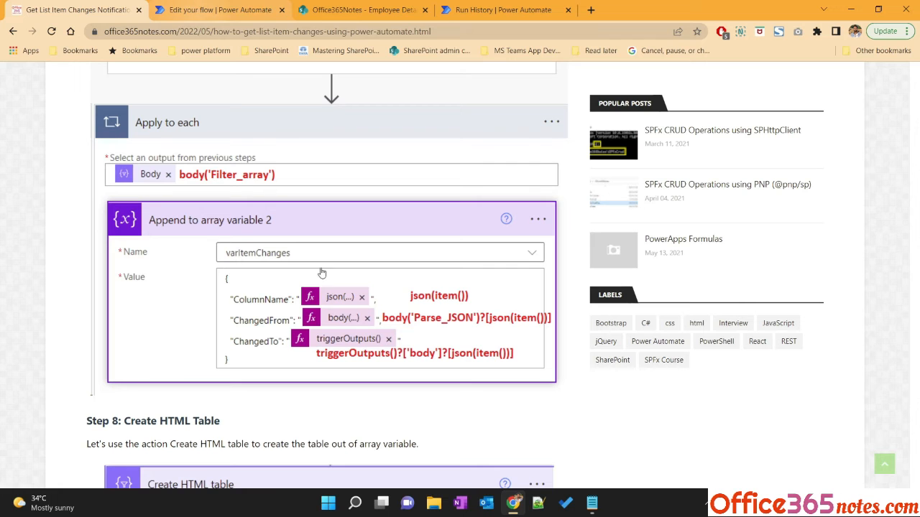
click(191, 3)
scroll(671, 376, up, 5)
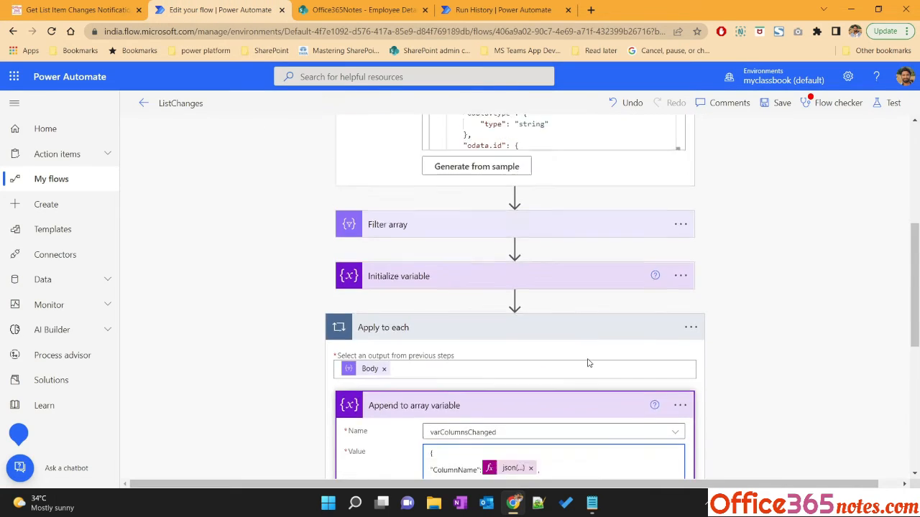
scroll(589, 364, down, 3)
scroll(809, 348, down, 10)
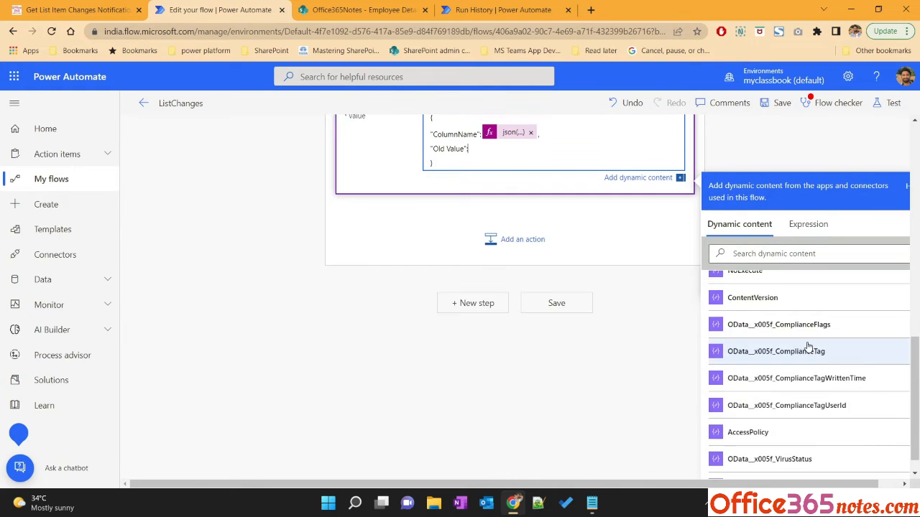
scroll(809, 348, up, 10)
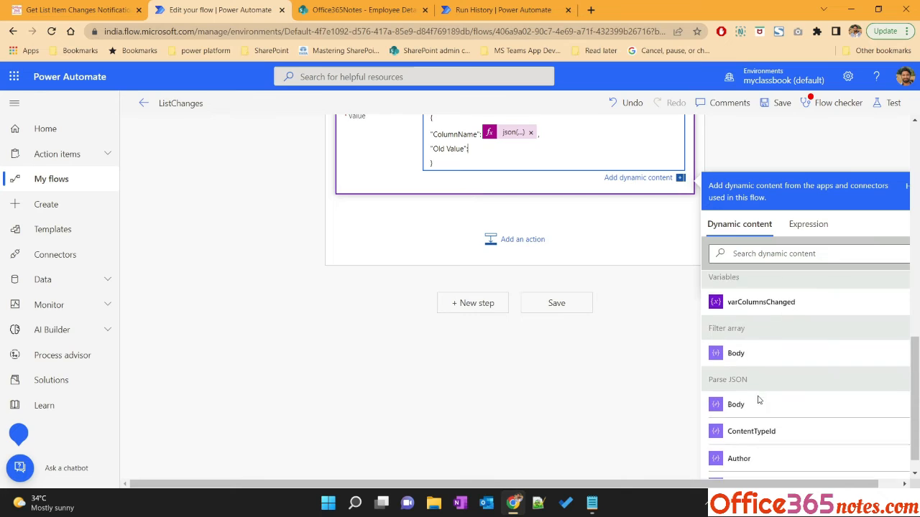
scroll(756, 359, down, 1)
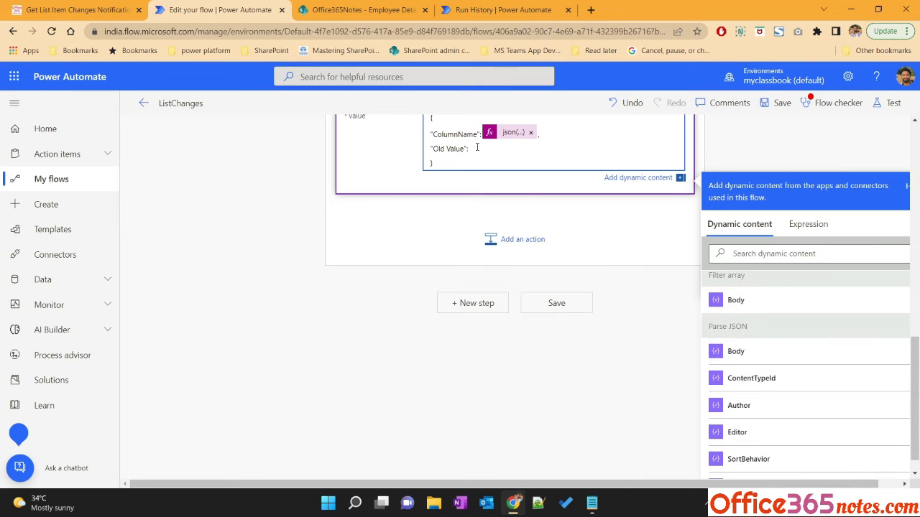
click(762, 354)
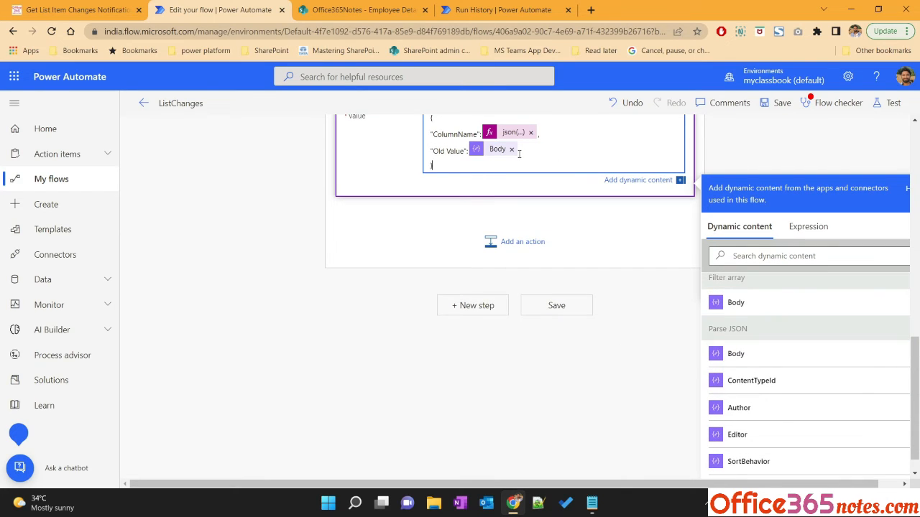
click(496, 152)
click(511, 149)
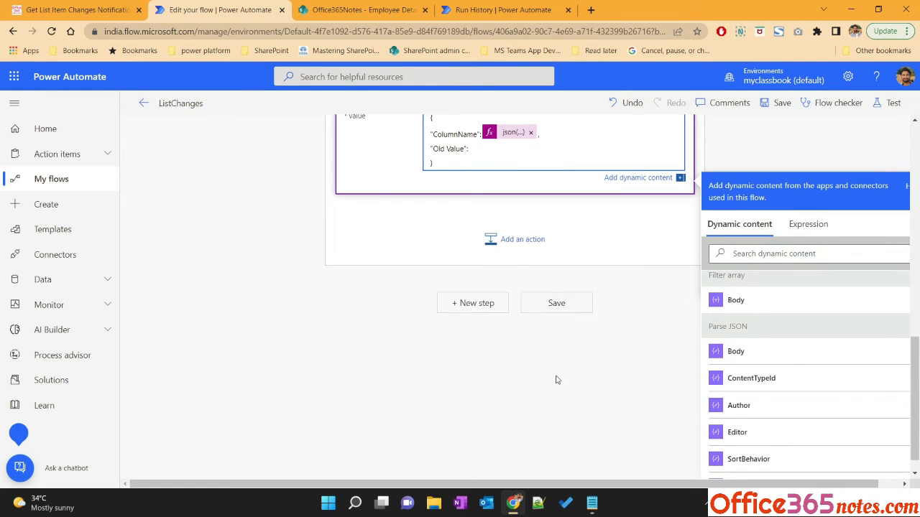
Switch to Notepad, paste the copied expression and trim it to body('Parse_JSON')
click(591, 504)
click(357, 246)
key(ctrl+a)
text(@{body('Parse_JSON')})
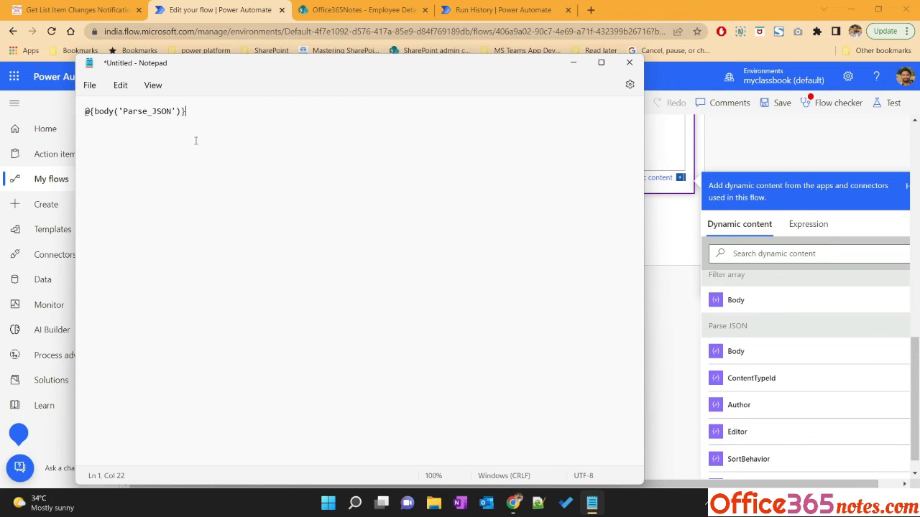
key(Home)
key(Delete)
key(Delete)
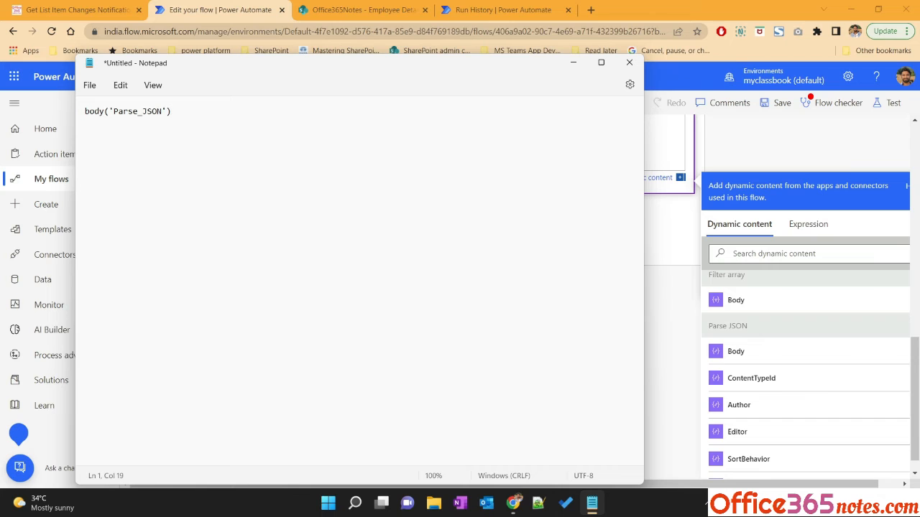
Extend the Notepad expression to body('Parse_JSON')?[json(item())] following the tutorial and copy it
click(79, 9)
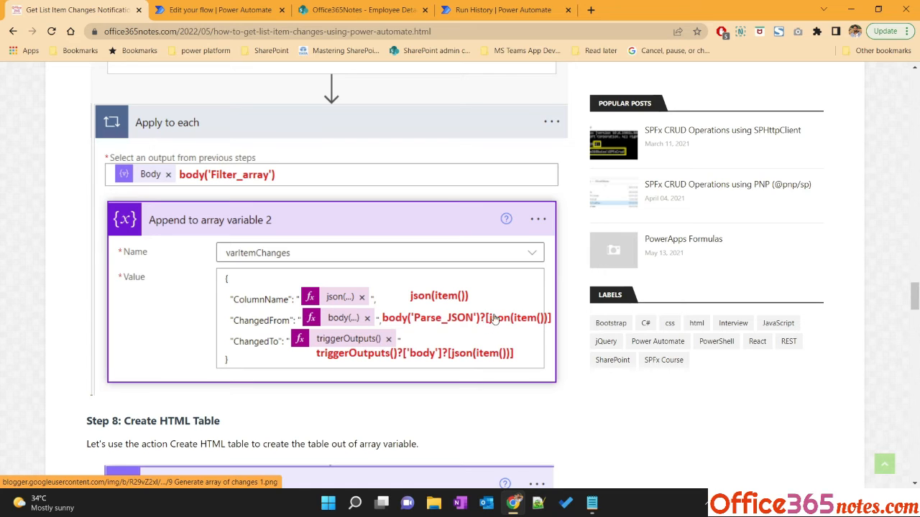
key(alt+Tab)
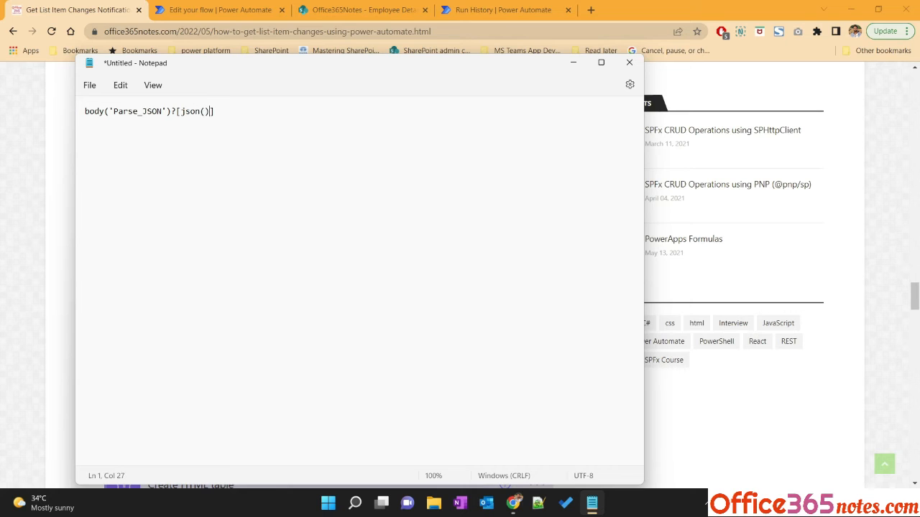
text(item()
key(ctrl+a)
click(215, 9)
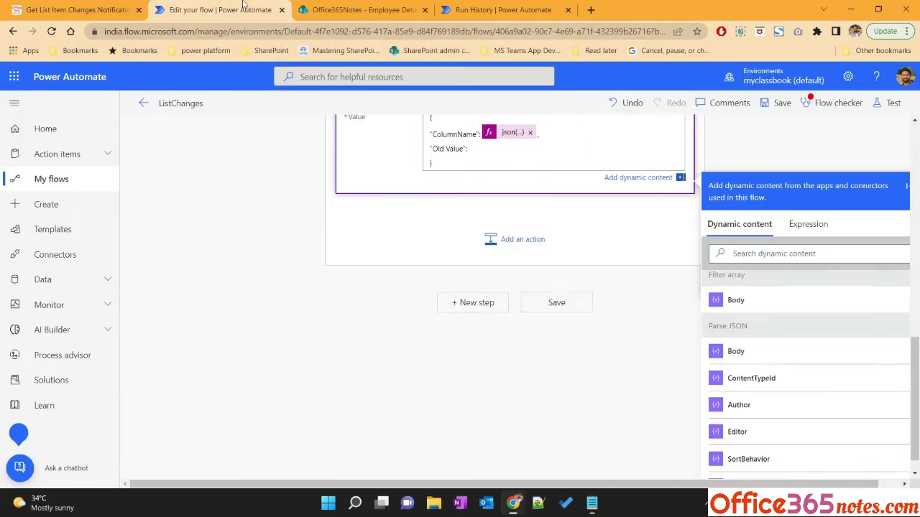
Set the Old Value to the expression body('Parse_JSON')?[json(item())]
scroll(501, 333, up, 3)
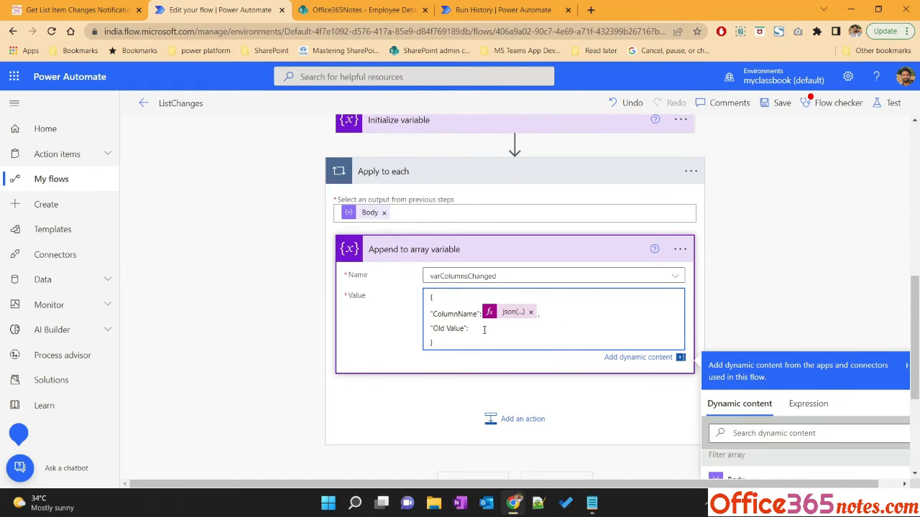
scroll(501, 419, down, 1)
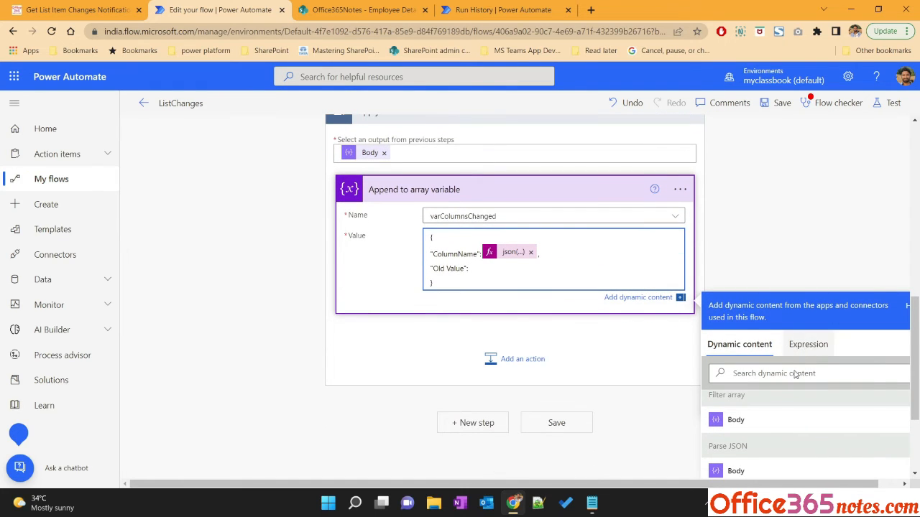
click(807, 346)
key(ctrl+v)
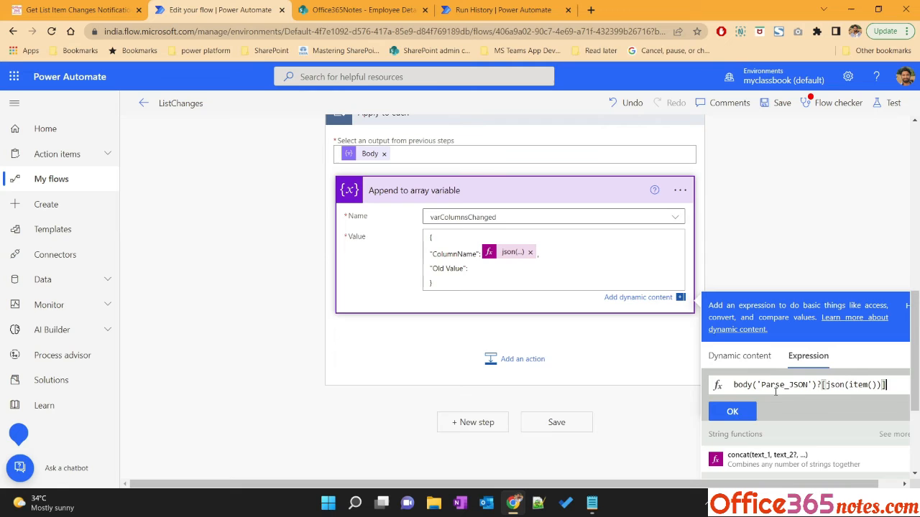
click(733, 411)
click(537, 266)
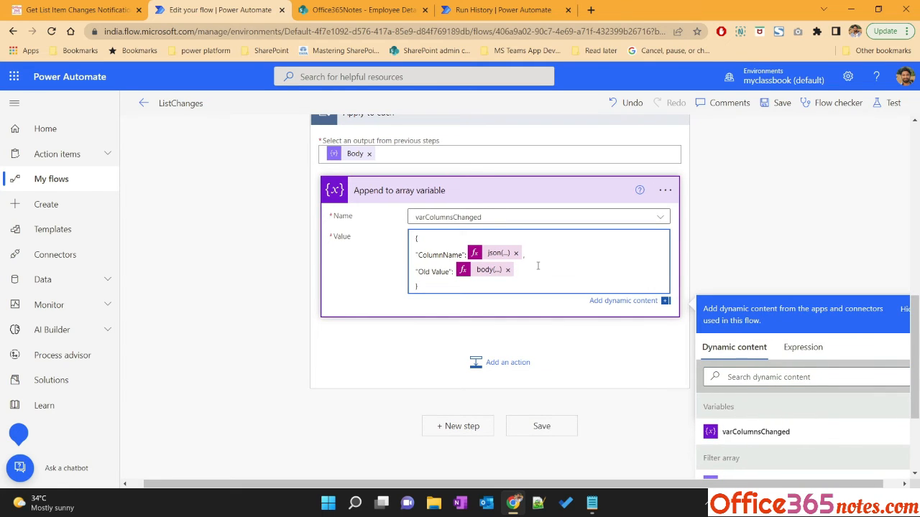
Add a "New Value": key on a new line after the Old Value entry
text(,)
key(Return)
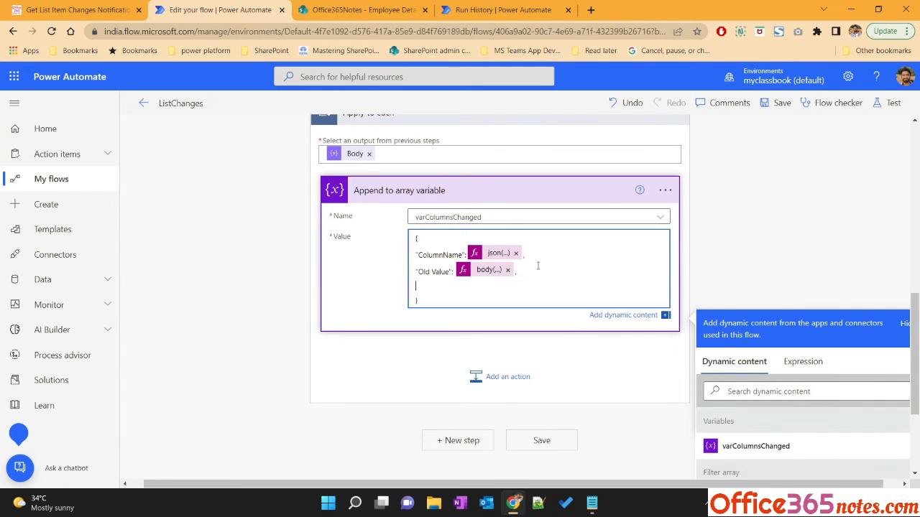
text("New Value":)
scroll(194, 246, up, 15)
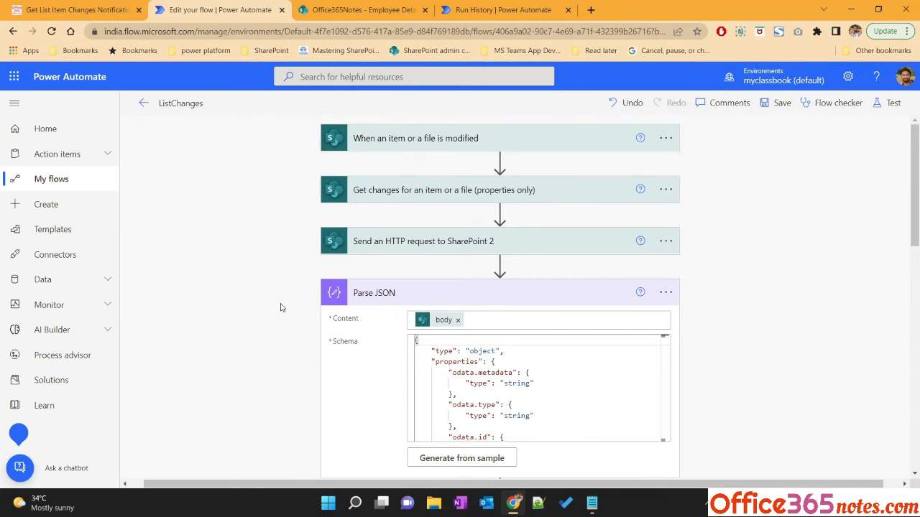
scroll(281, 306, down, 8)
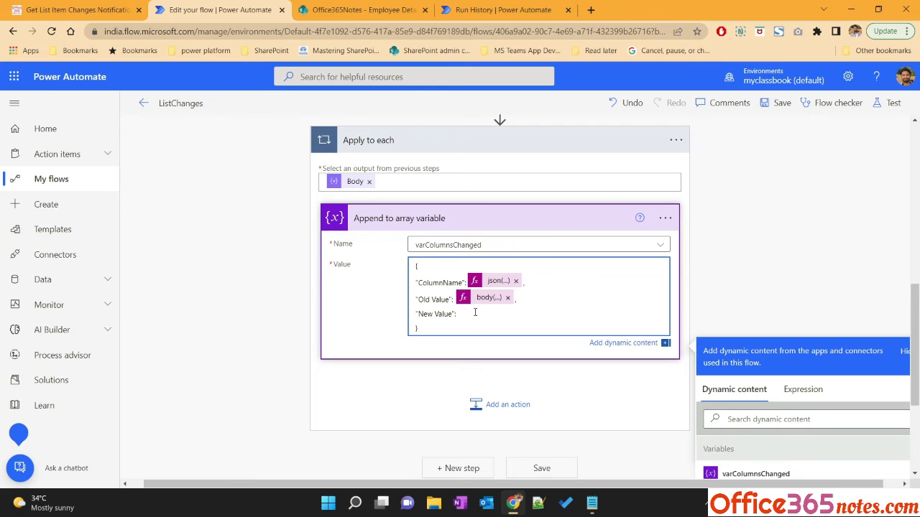
Compare with the tutorial and browse the dynamic content list for a value to use as the New Value
click(80, 10)
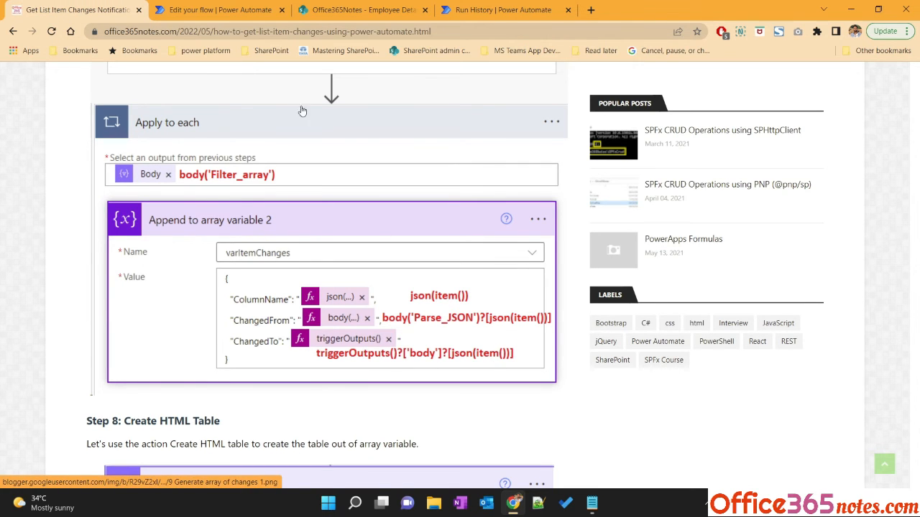
click(252, 11)
click(475, 265)
scroll(475, 265, down, 1)
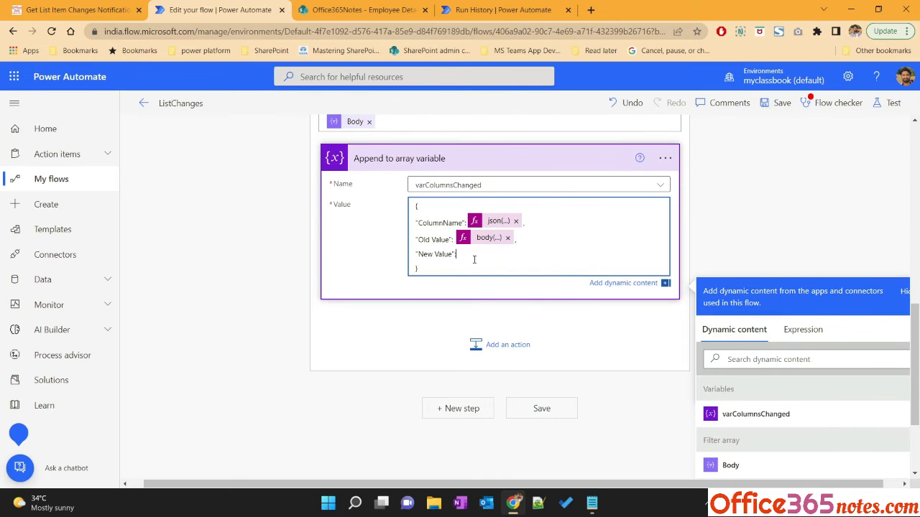
scroll(594, 350, down, 2)
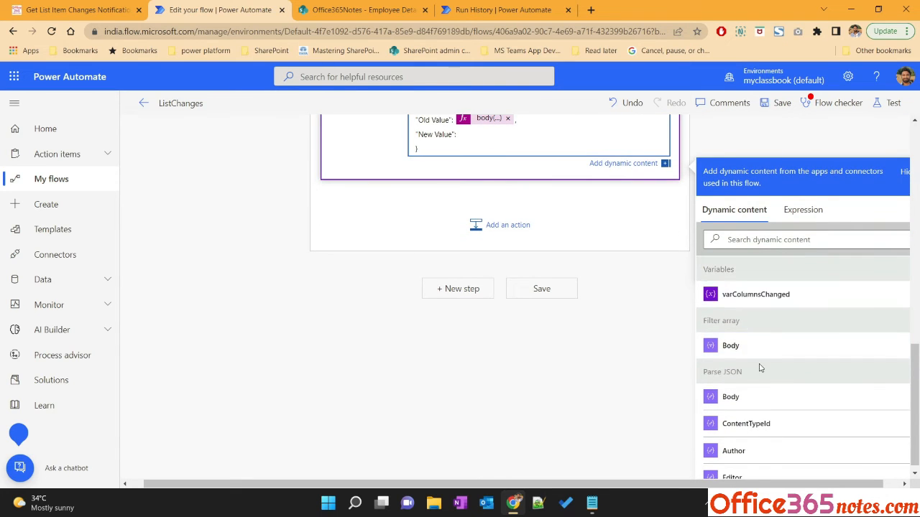
scroll(759, 368, down, 2)
scroll(759, 369, down, 3)
scroll(661, 375, down, 1)
scroll(834, 393, down, 5)
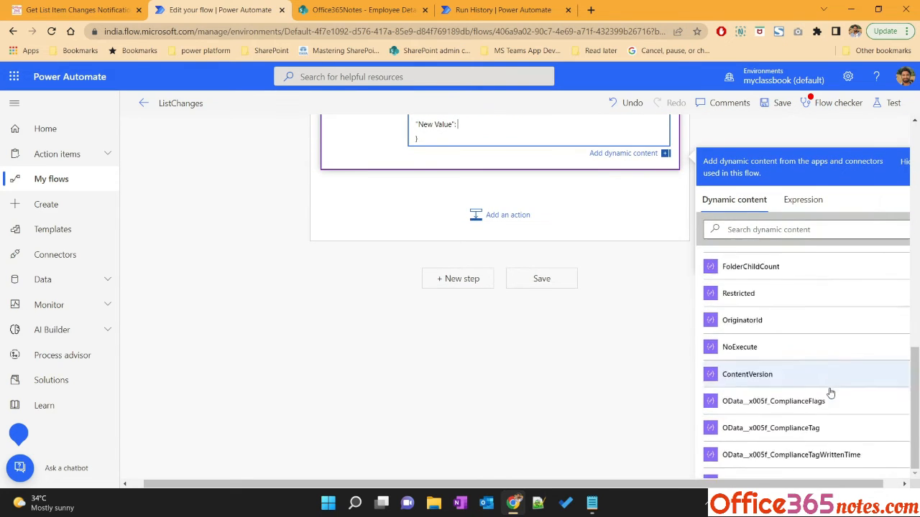
scroll(830, 392, down, 3)
scroll(827, 394, down, 3)
scroll(774, 386, up, 3)
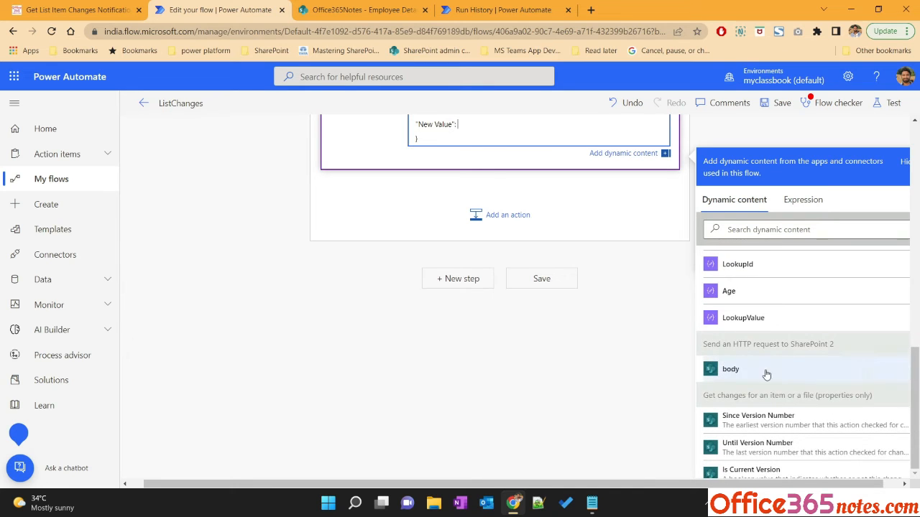
scroll(748, 388, down, 10)
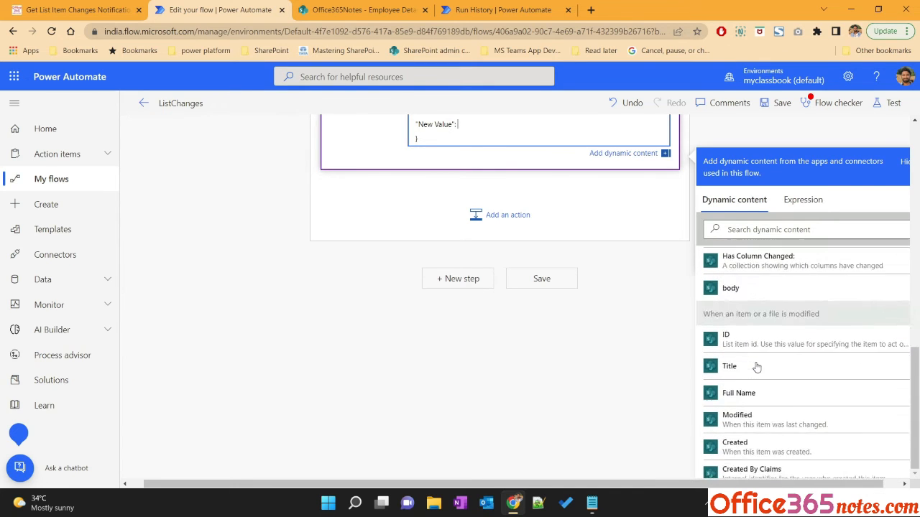
scroll(757, 368, up, 3)
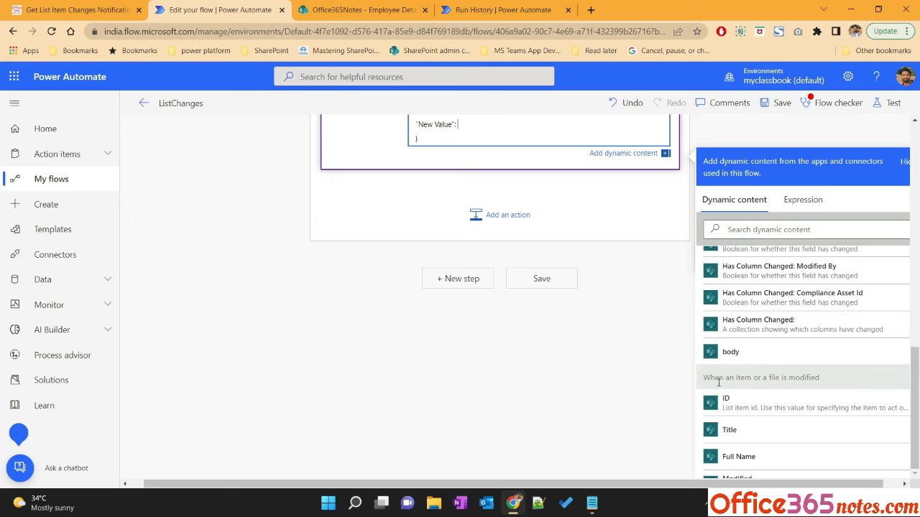
scroll(751, 410, down, 5)
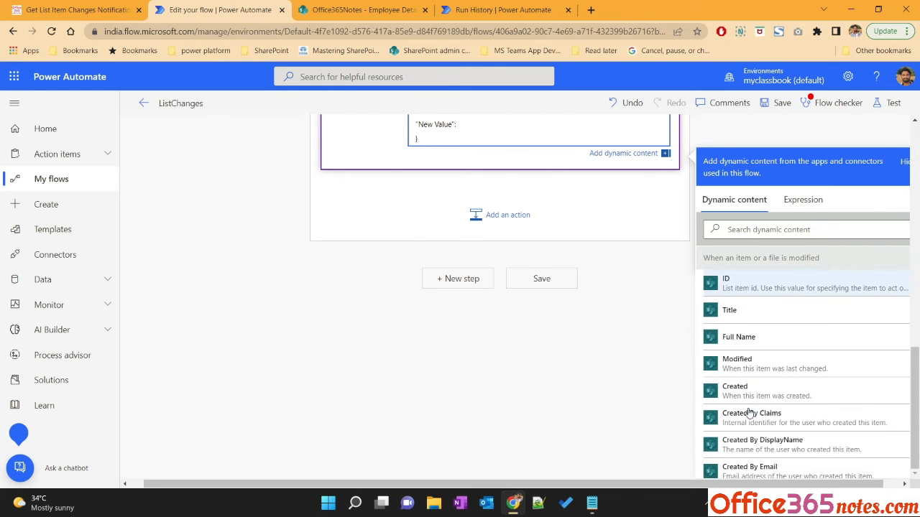
scroll(749, 409, down, 8)
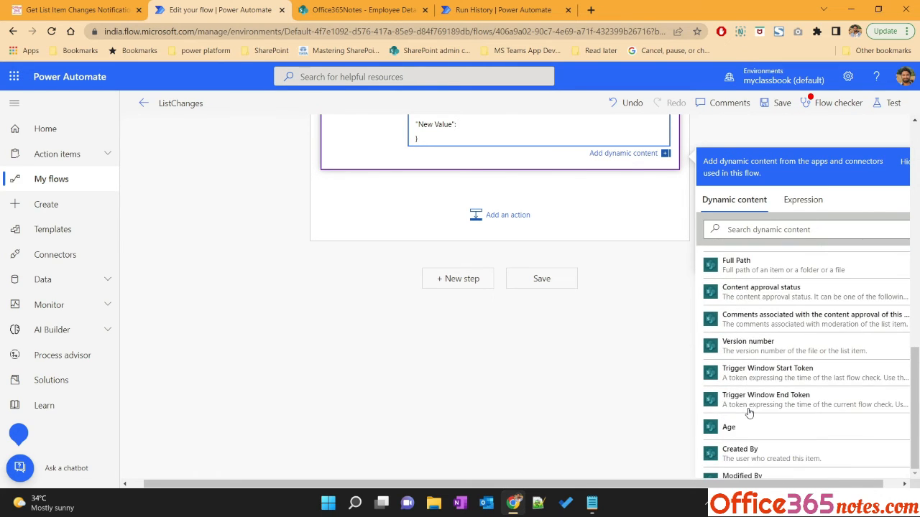
Insert the body dynamic content as the New Value, then delete that token again
click(737, 361)
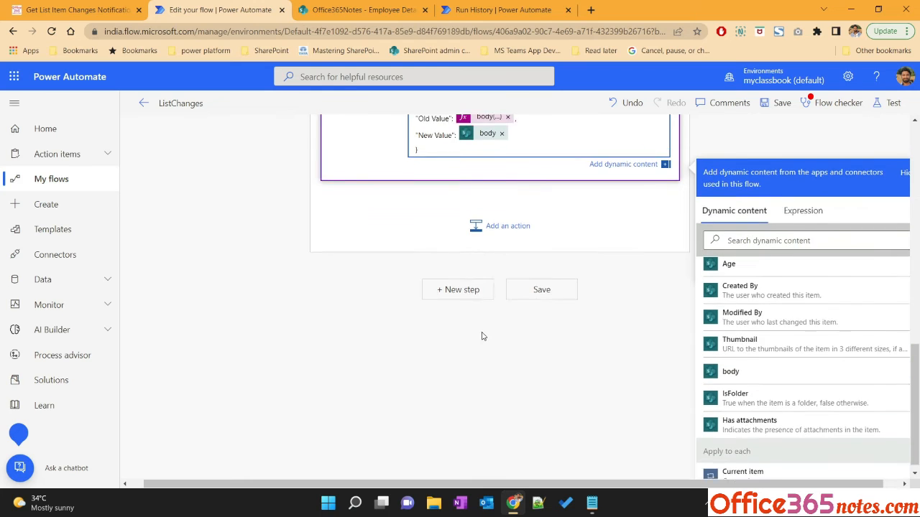
click(483, 246)
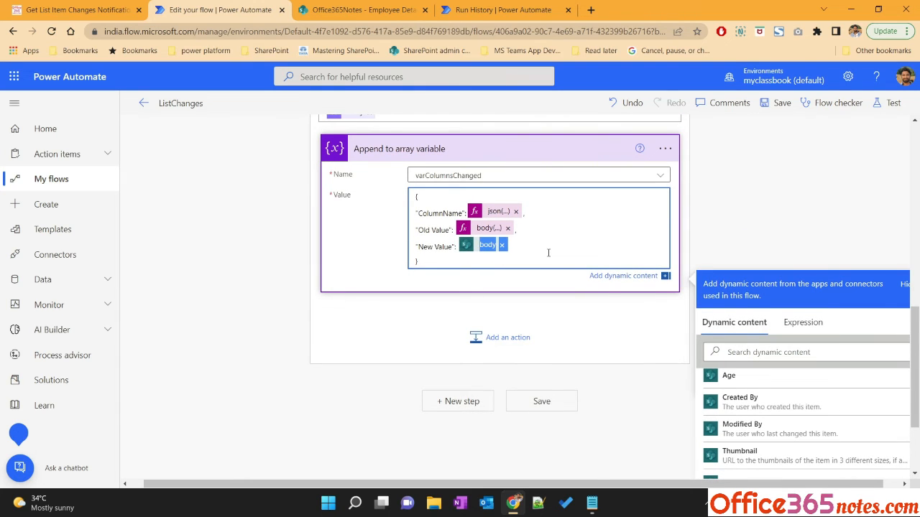
key(Delete)
In Notepad, build the expression triggerOutputs()?['body']?[json(item())] on a new line
click(592, 503)
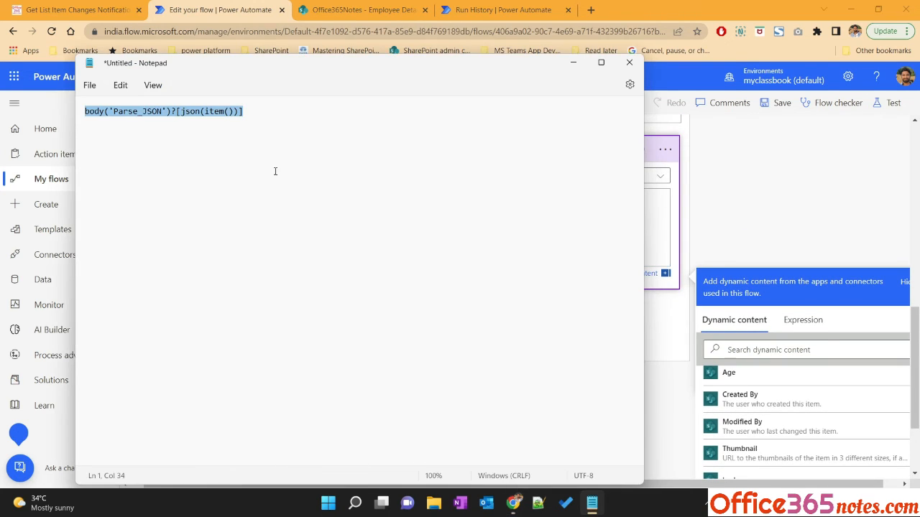
click(283, 126)
text(@{triggerOutputs()?['body']})
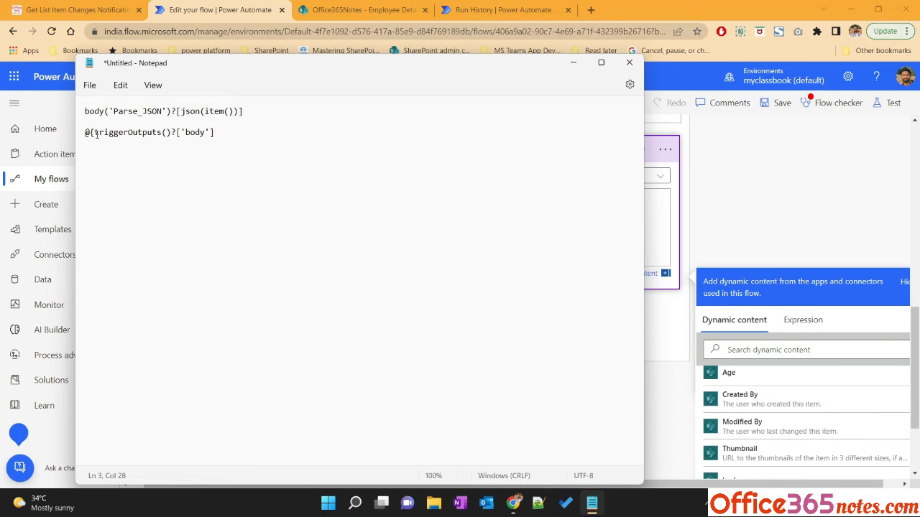
drag(96, 135, 81, 134)
key(Delete)
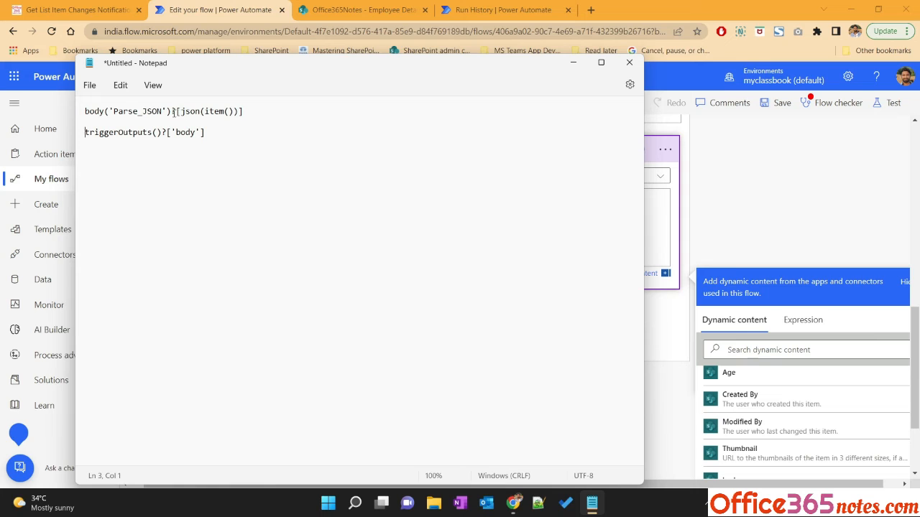
drag(173, 112, 257, 112)
key(ctrl+c)
click(241, 132)
key(ctrl+v)
Set the New Value to the expression triggerOutputs()?['body']?[json(item())] copied from Notepad
click(79, 9)
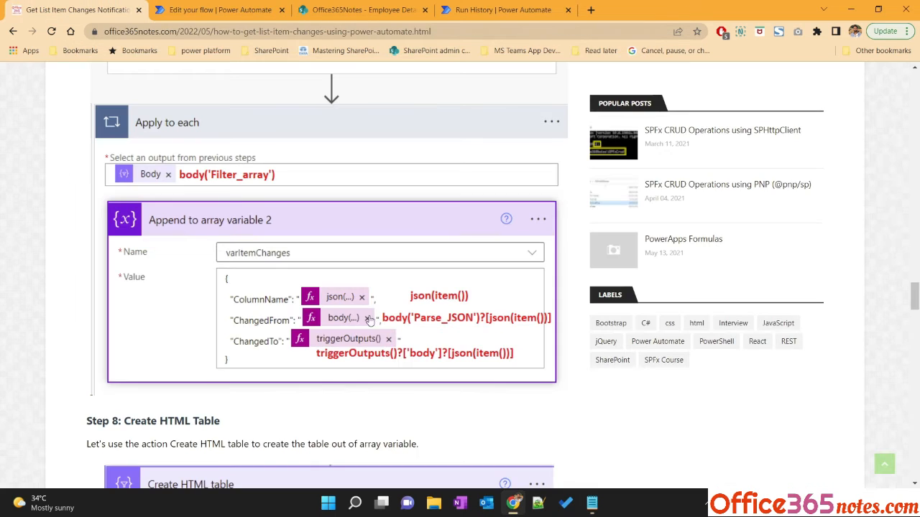
click(206, 5)
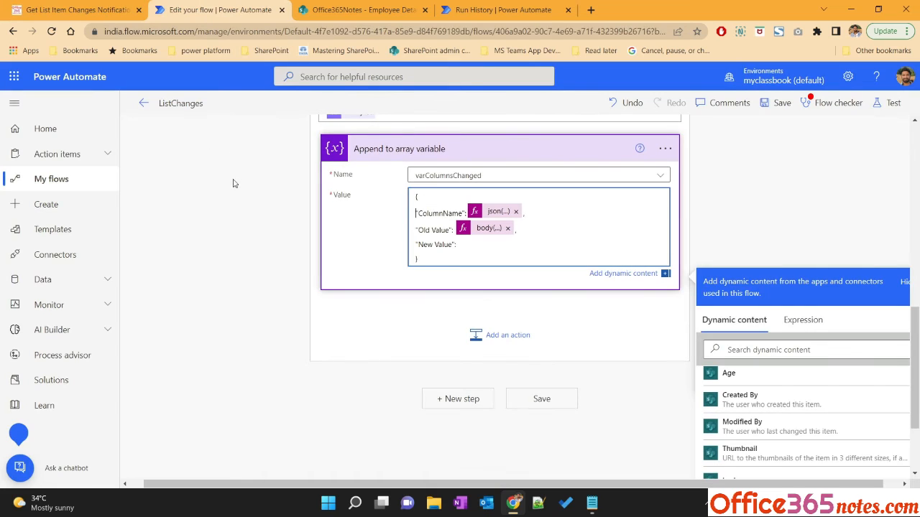
key(alt+Tab)
drag(298, 137, 82, 128)
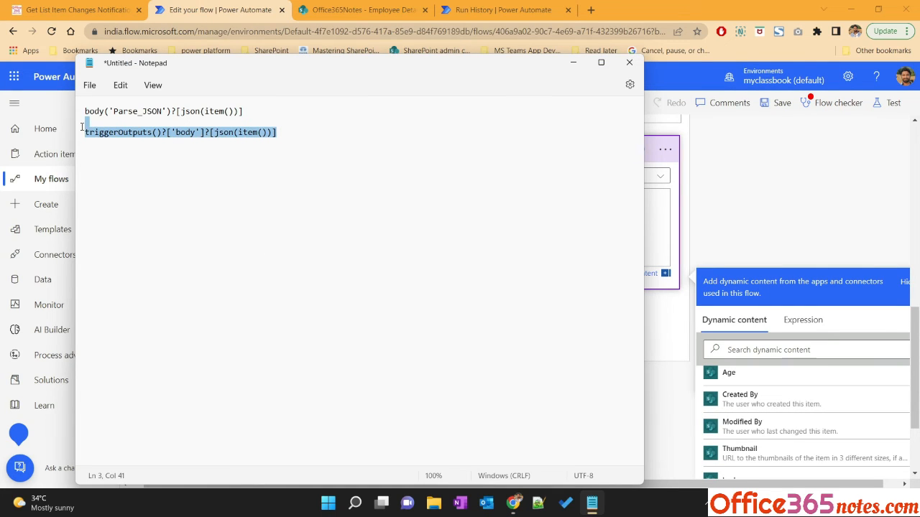
click(753, 231)
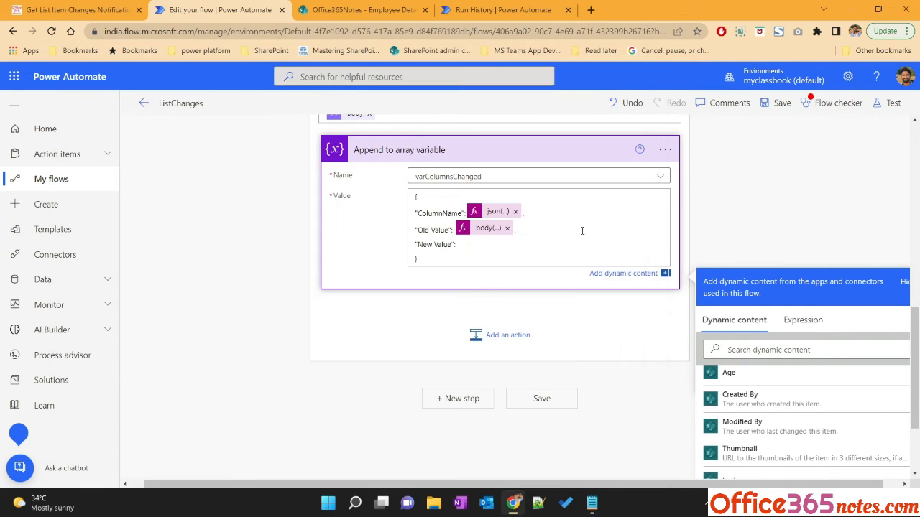
click(475, 330)
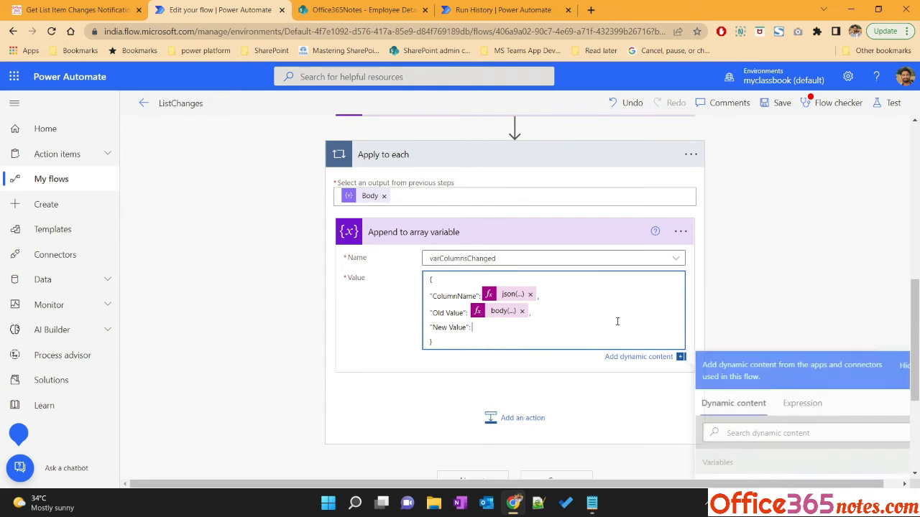
click(813, 404)
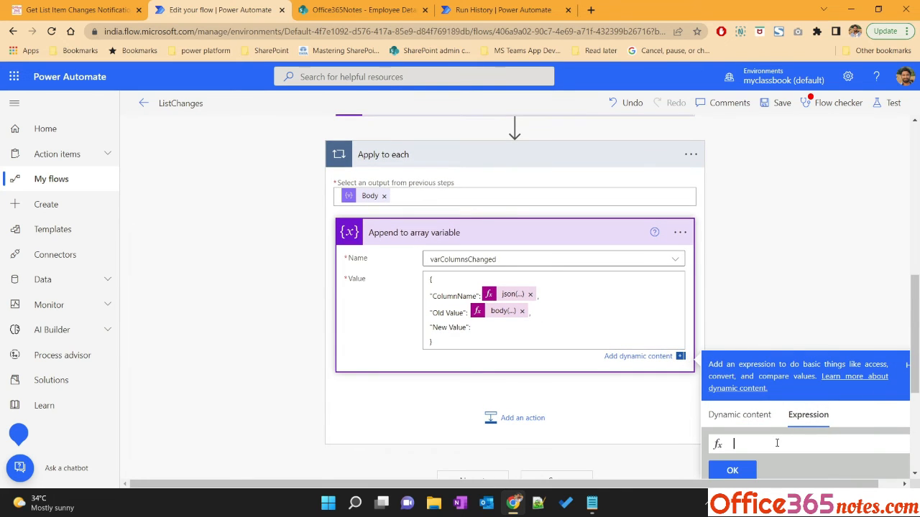
key(ctrl+v)
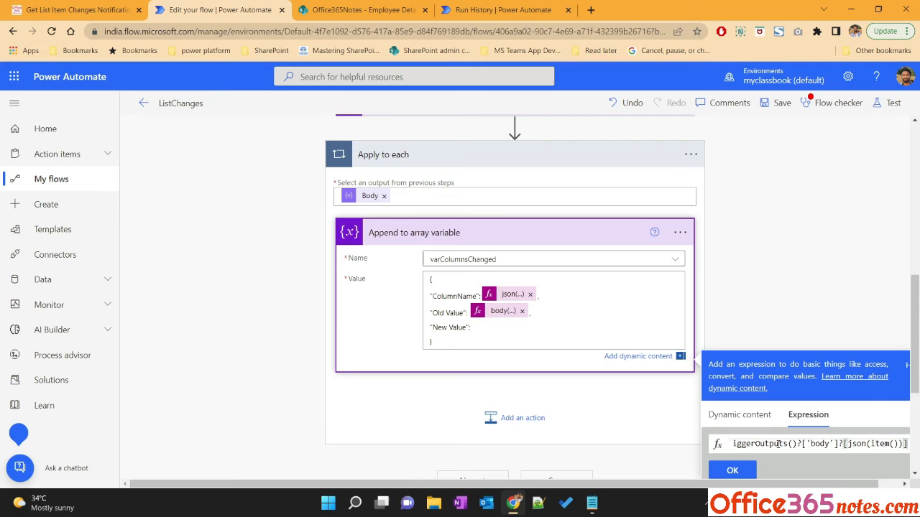
click(732, 470)
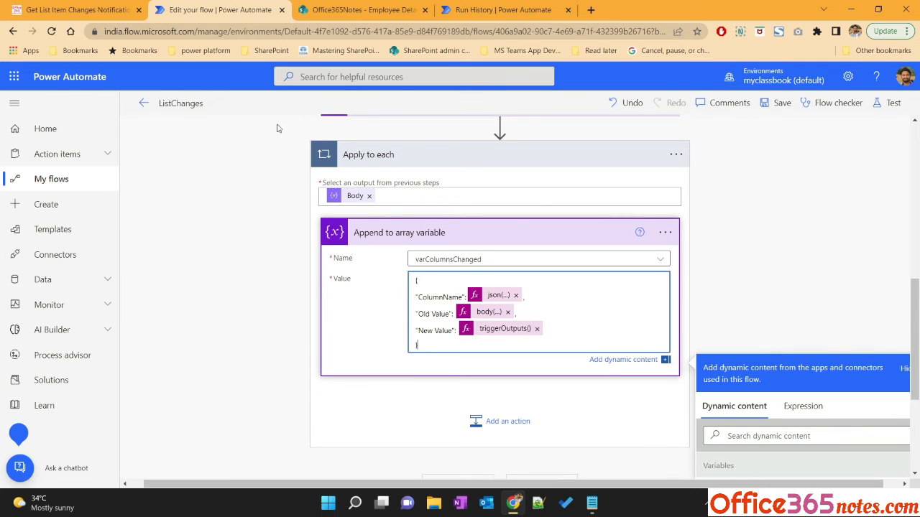
Add a Create HTML table action as a new step after the Apply to each loop
click(77, 10)
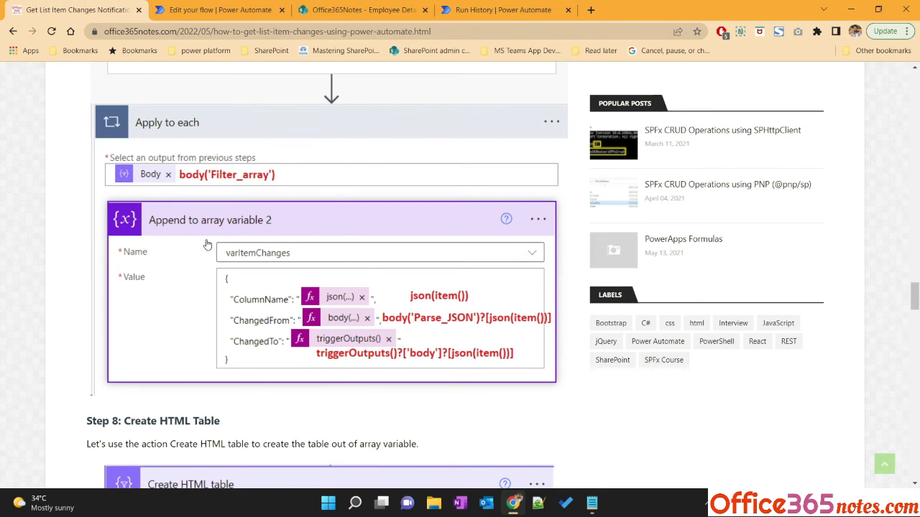
scroll(207, 244, down, 3)
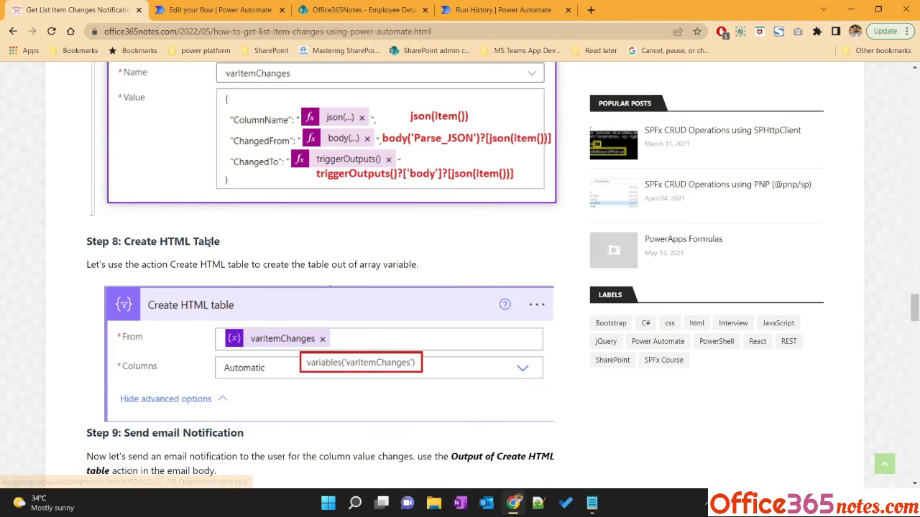
scroll(207, 320, down, 2)
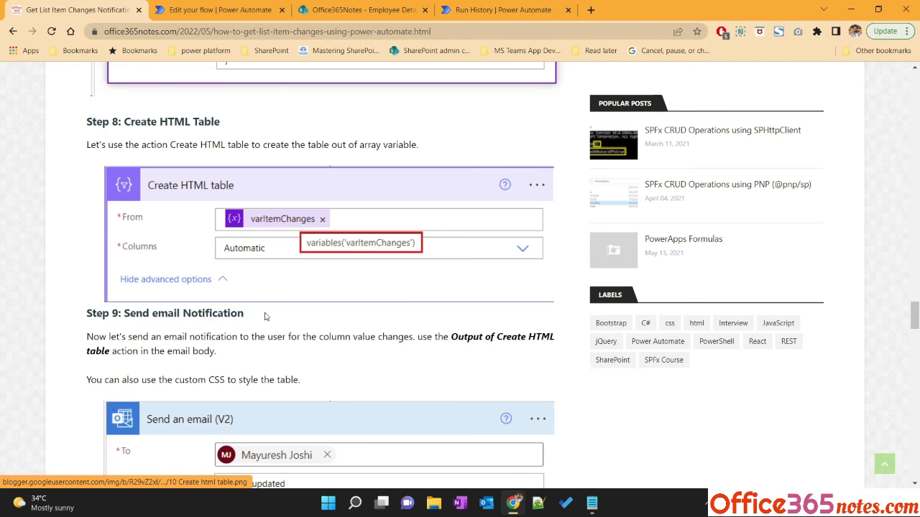
click(214, 8)
scroll(411, 390, down, 3)
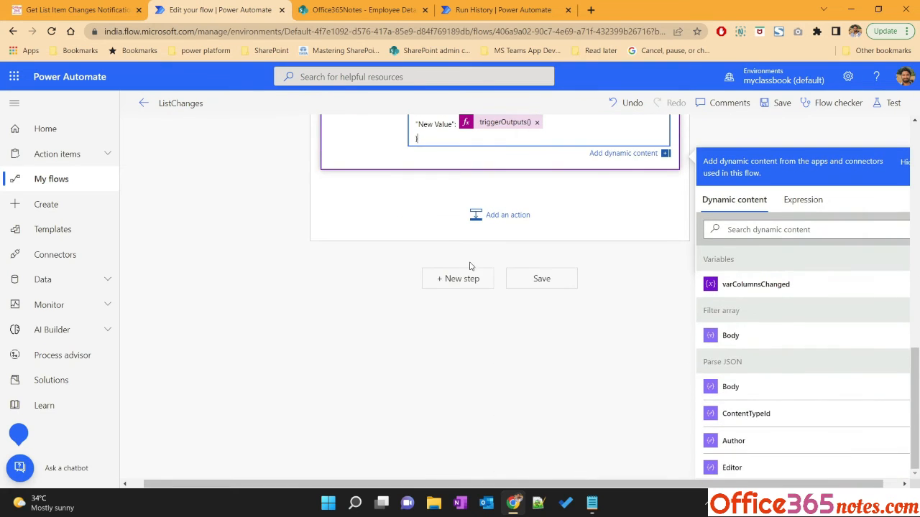
click(460, 279)
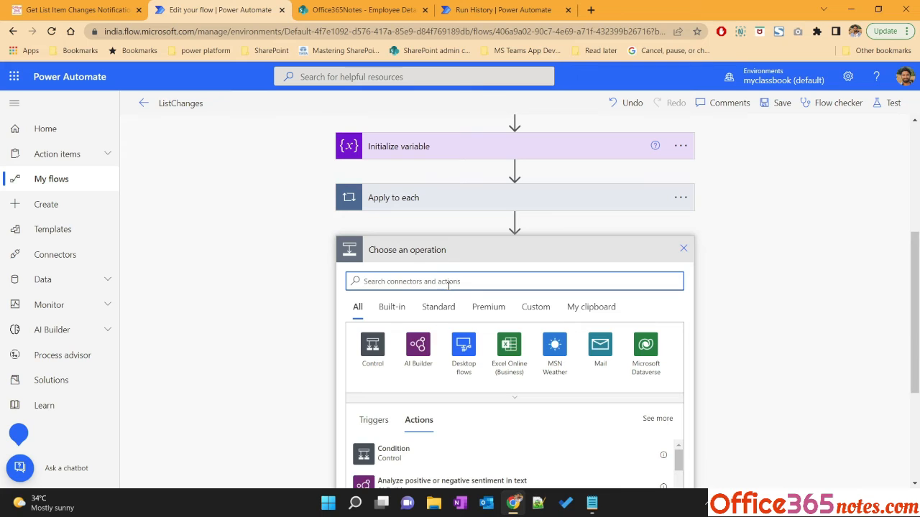
text(html)
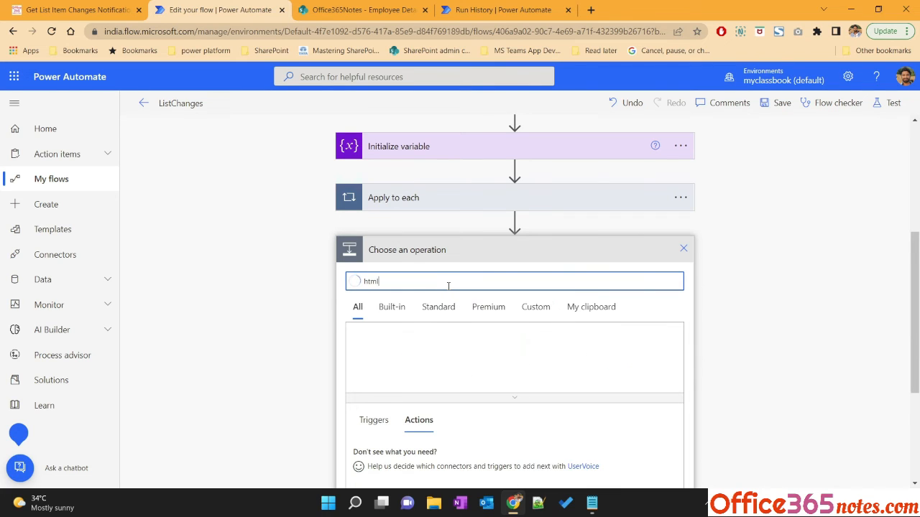
scroll(288, 352, down, 3)
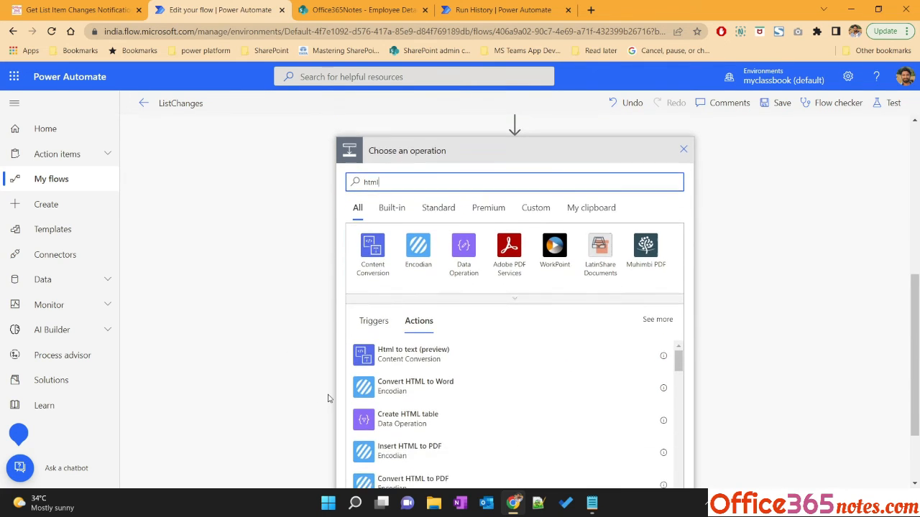
click(377, 394)
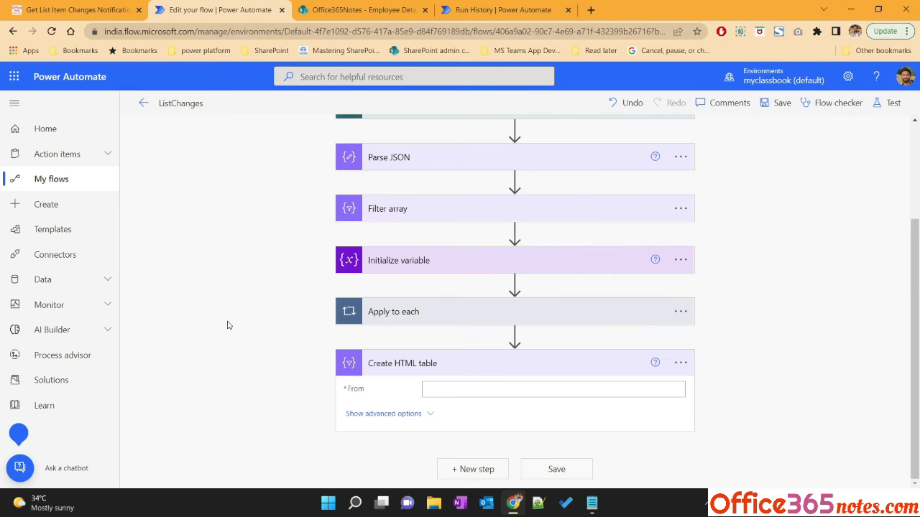
Set the HTML table's From to the varColumnsChanged variable and show its advanced options
click(462, 391)
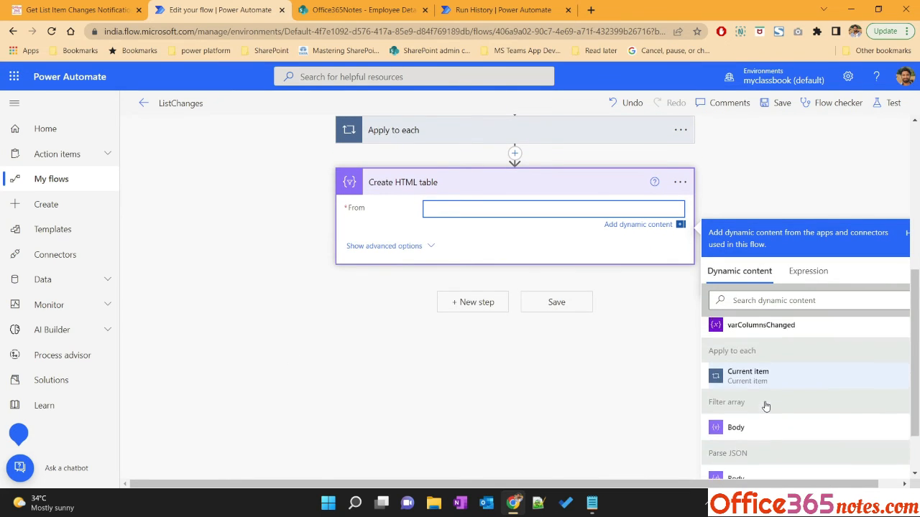
click(761, 356)
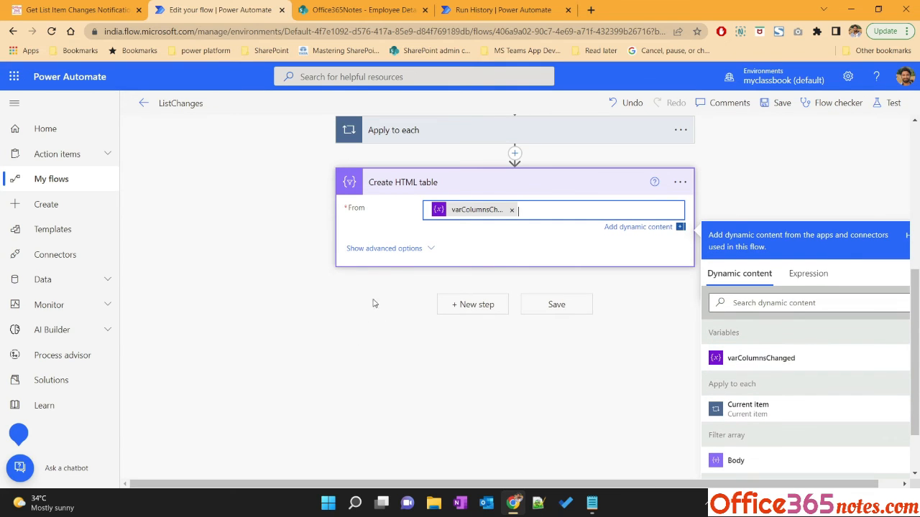
click(391, 251)
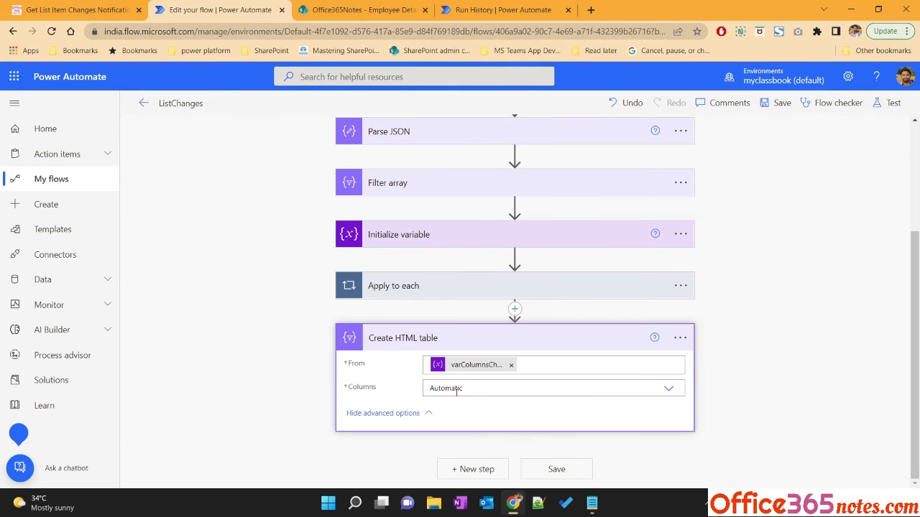
Review the tutorial's Send email Notification step and its sample output
click(96, 6)
scroll(208, 341, down, 2)
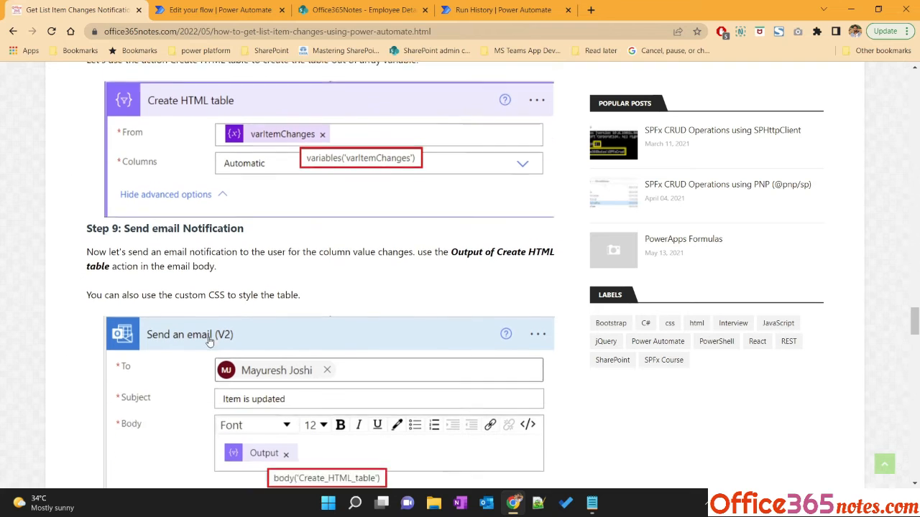
scroll(208, 341, down, 4)
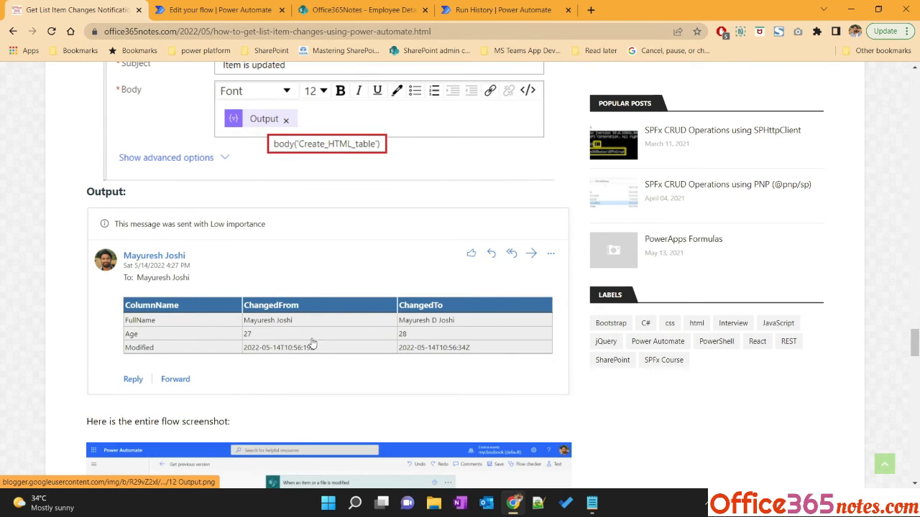
Add a Send an email (V2) action as a new step after Create HTML table
scroll(248, 345, up, 3)
click(217, 9)
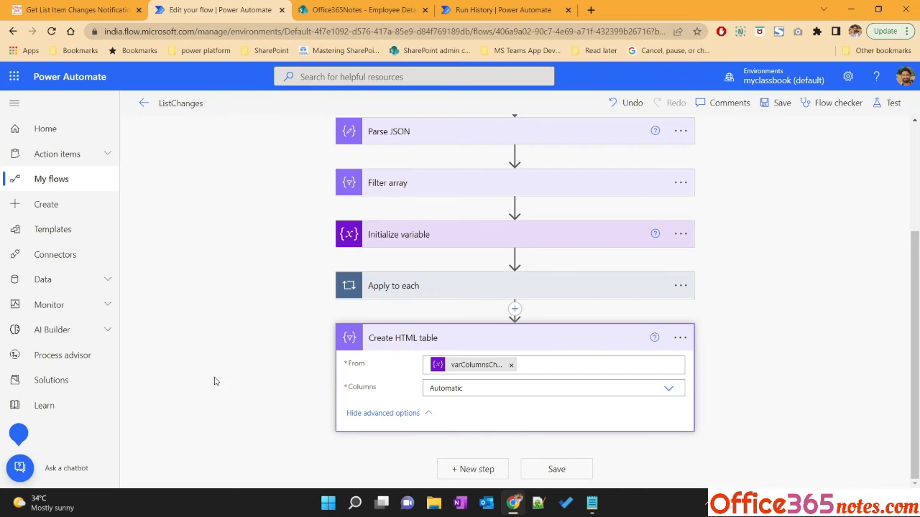
click(472, 470)
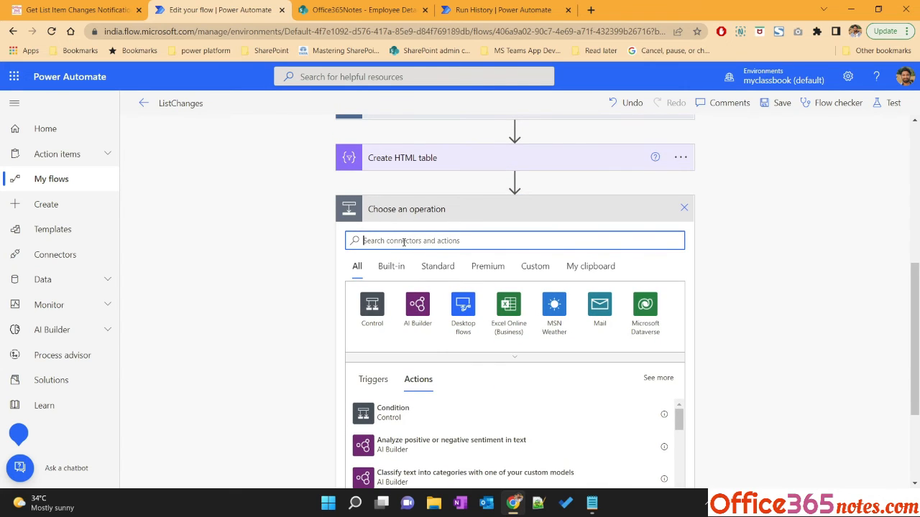
text(send email)
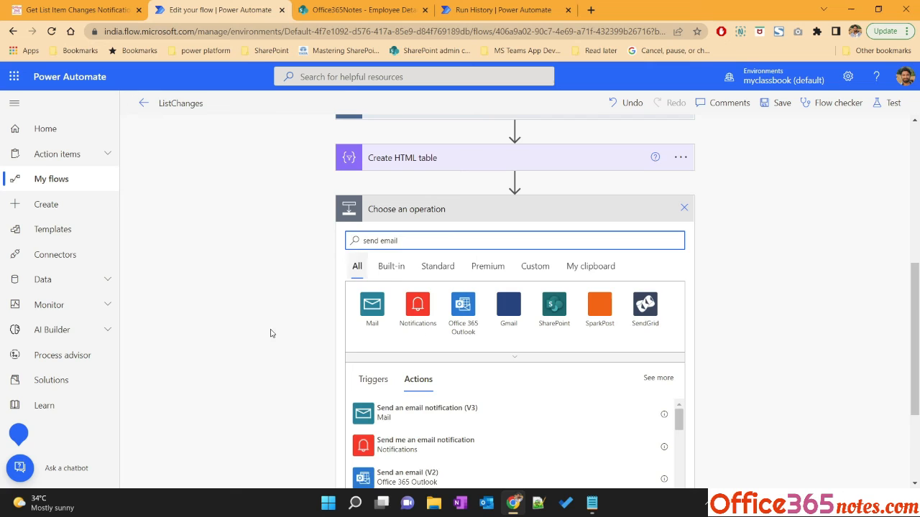
scroll(237, 360, down, 2)
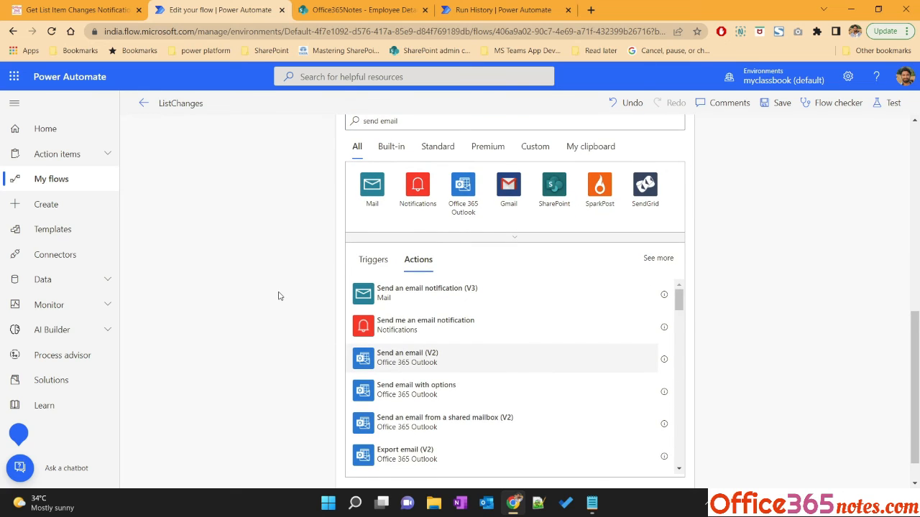
click(476, 325)
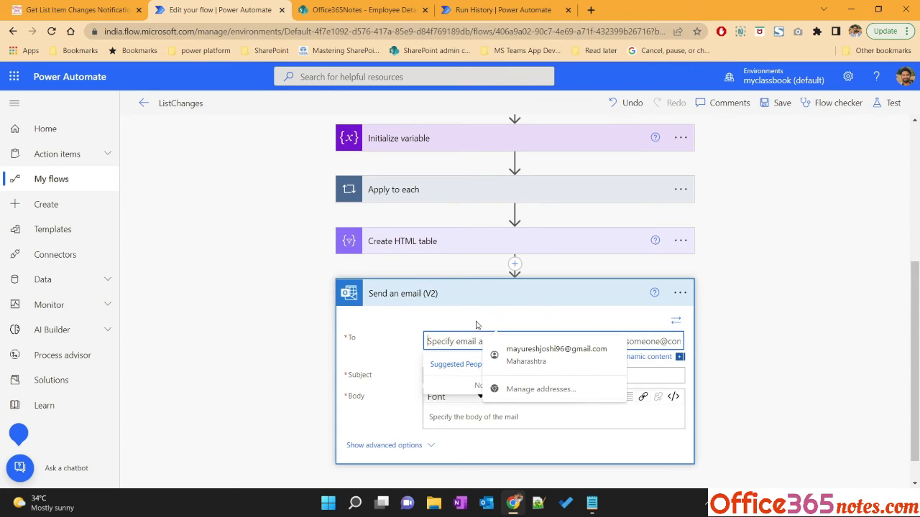
Address the email to the suggested user and set the subject to Item changes
text(mayuresh)
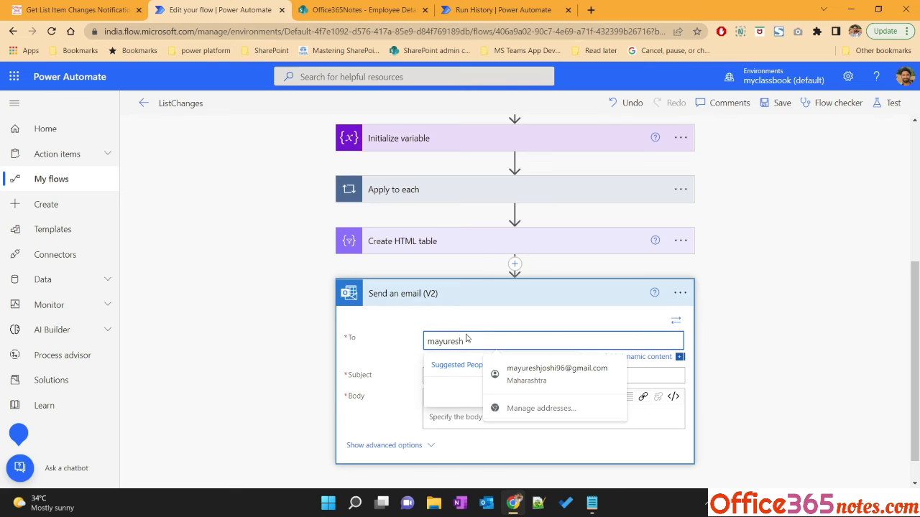
click(449, 388)
click(452, 376)
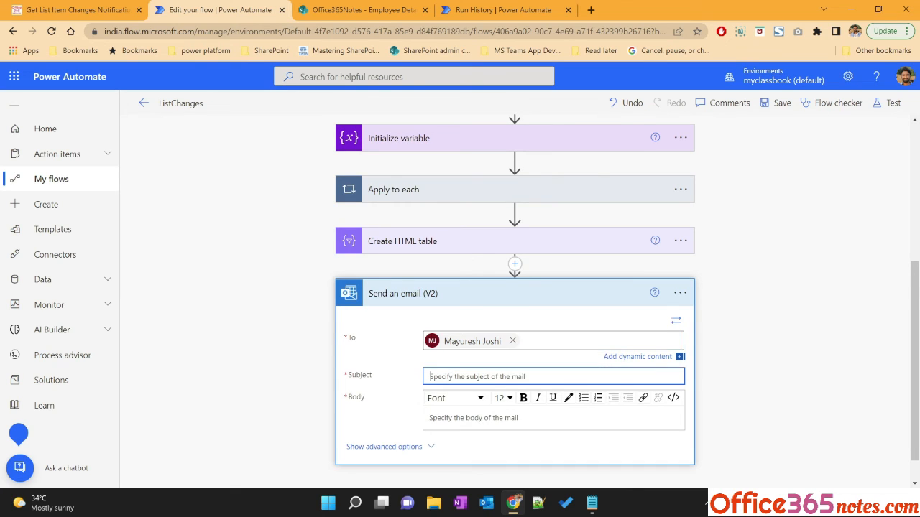
text(Item changes)
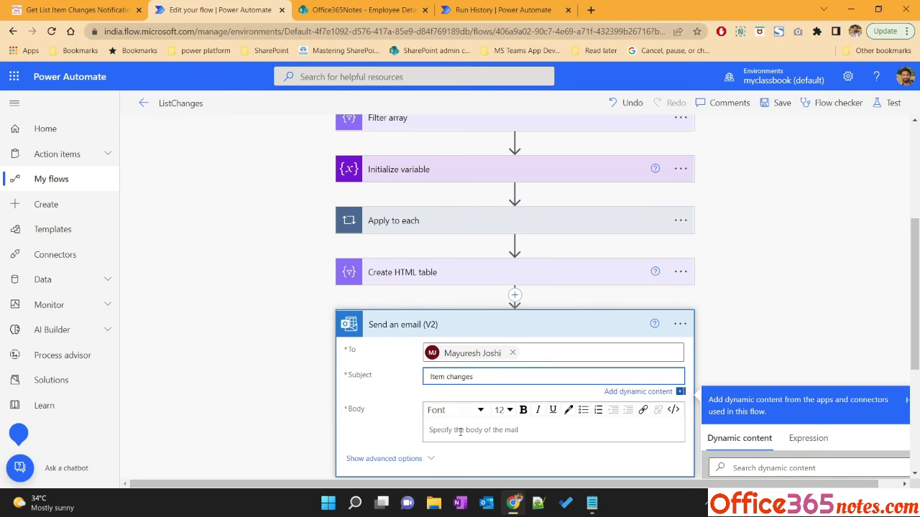
Insert the Create HTML table Output as the email body
click(460, 432)
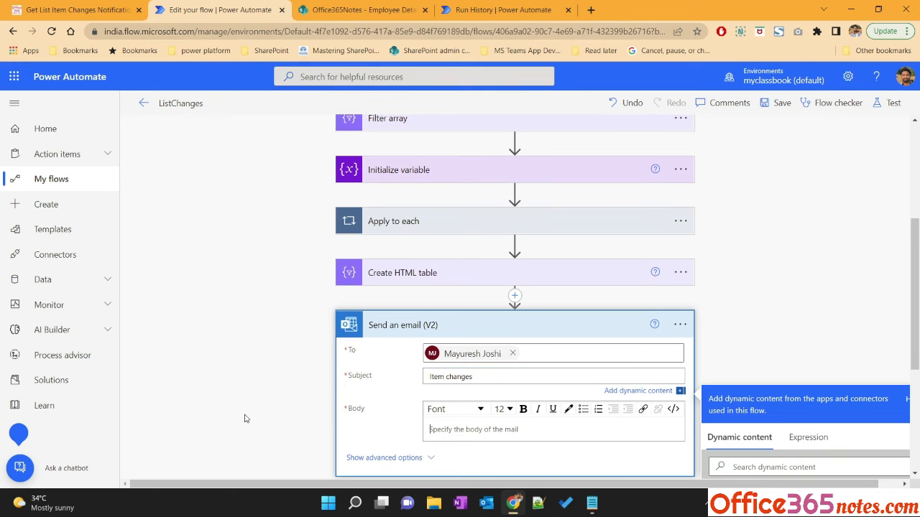
scroll(247, 419, down, 3)
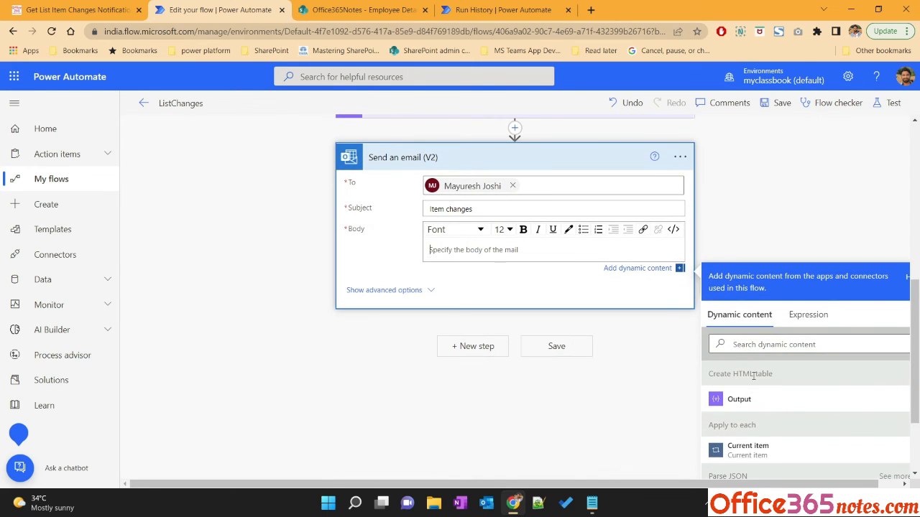
click(739, 399)
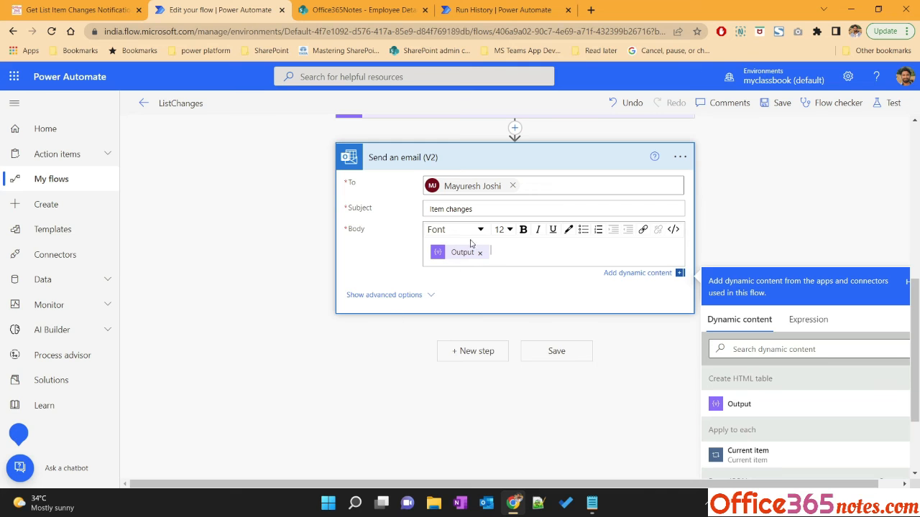
Review the tutorial's entire flow screenshot and its sample email output
click(79, 10)
scroll(277, 388, down, 15)
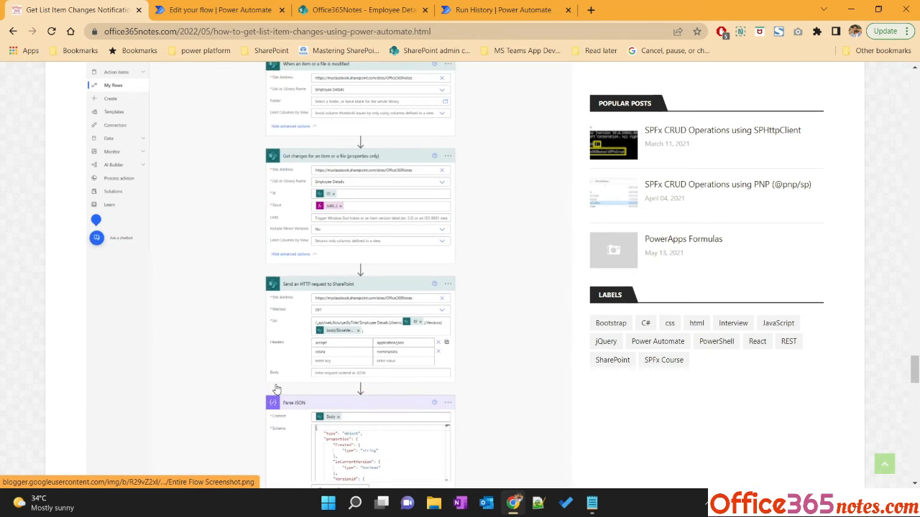
scroll(276, 388, down, 6)
scroll(277, 385, up, 8)
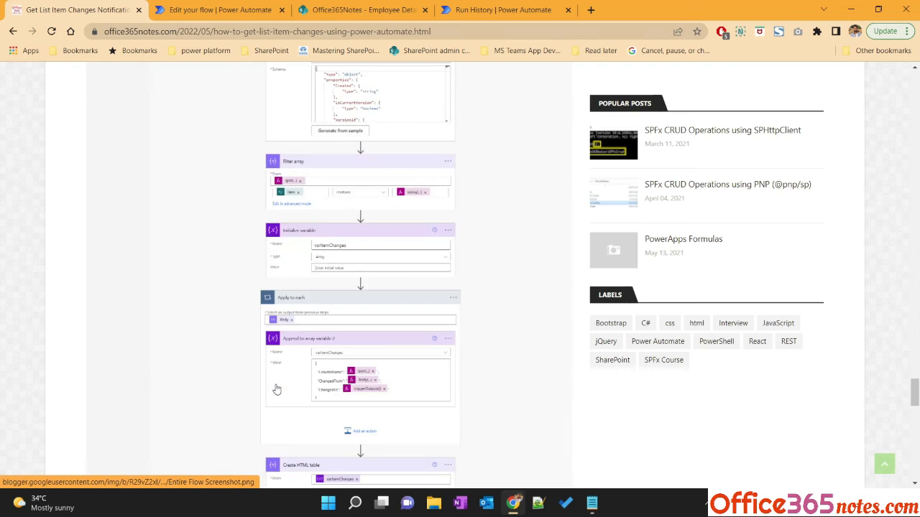
scroll(279, 386, down, 3)
scroll(314, 349, down, 2)
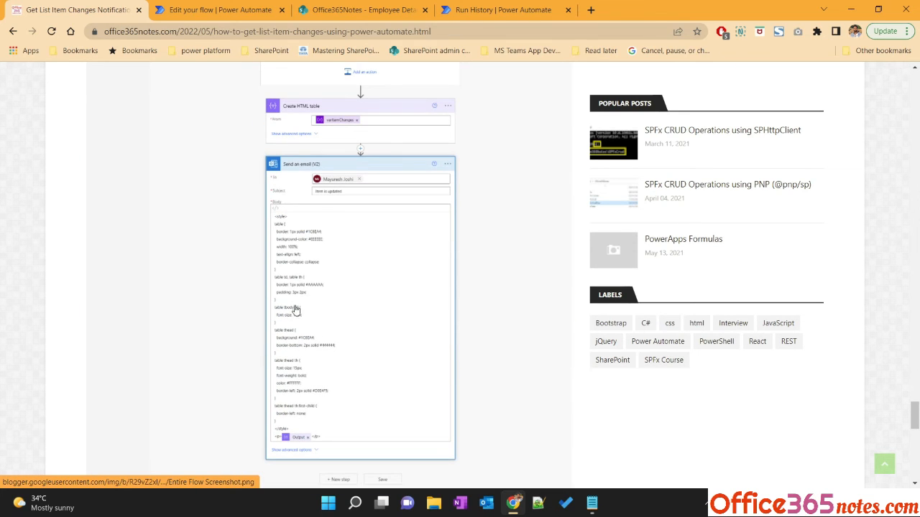
scroll(321, 323, down, 3)
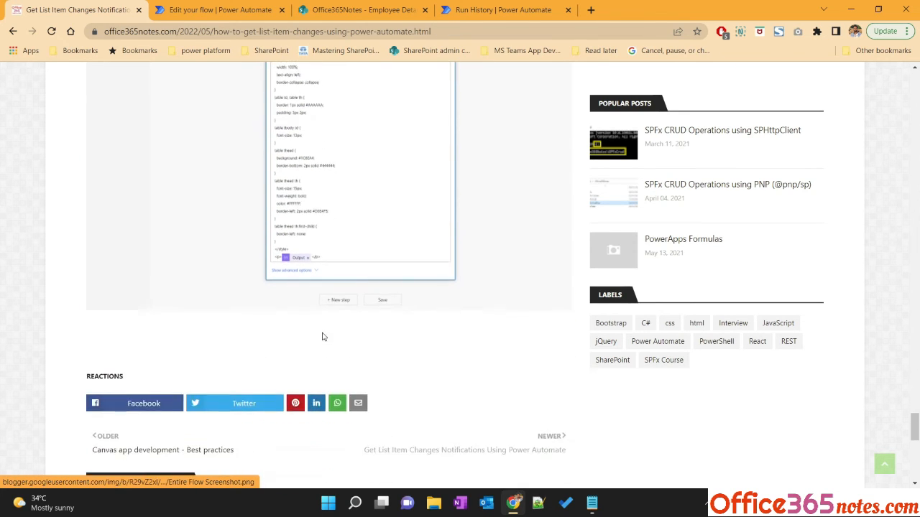
scroll(322, 336, up, 2)
scroll(322, 337, up, 15)
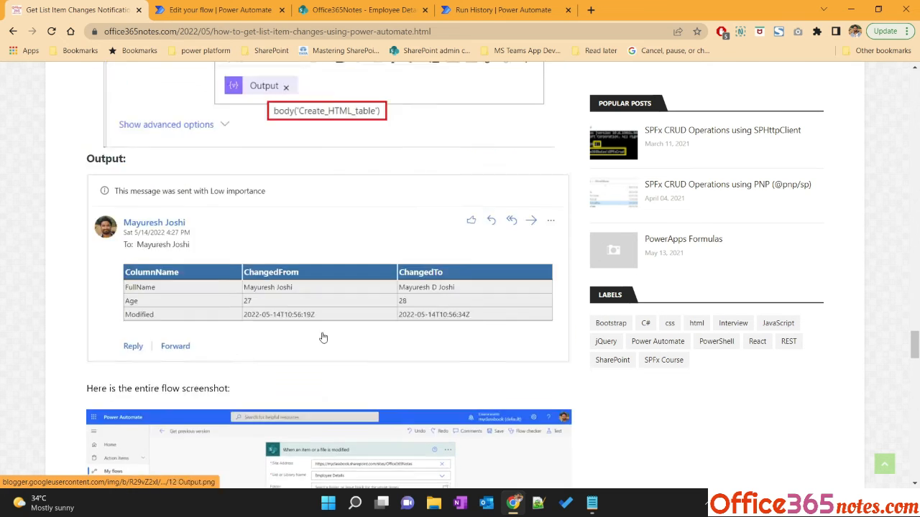
scroll(323, 337, up, 4)
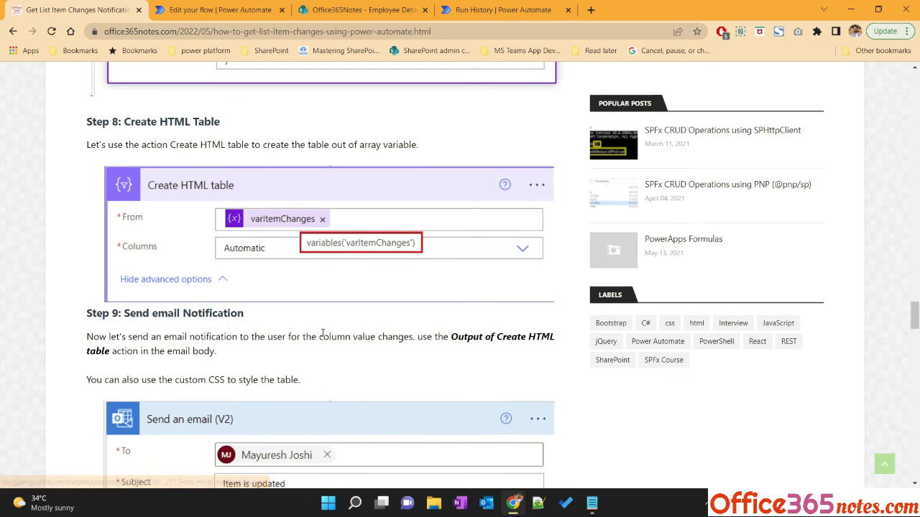
Save and test the flow automatically with a recently used trigger
click(222, 13)
scroll(503, 287, up, 3)
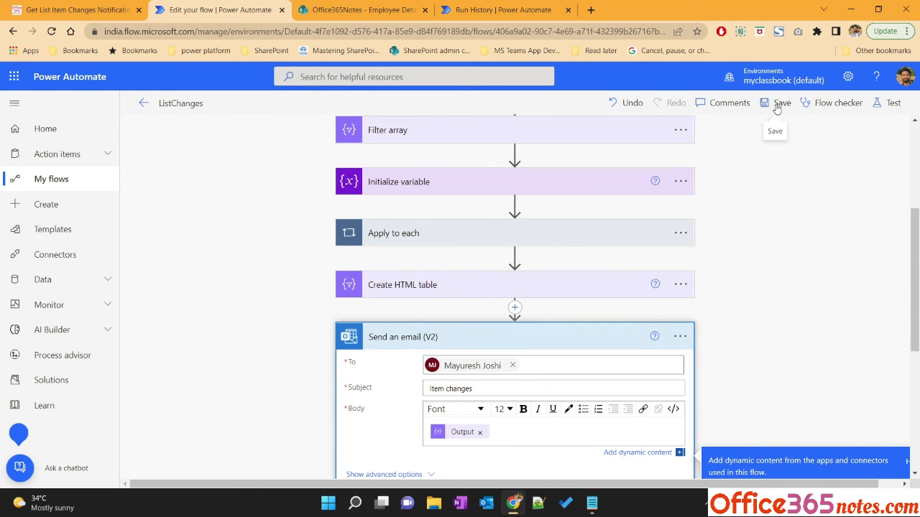
click(888, 103)
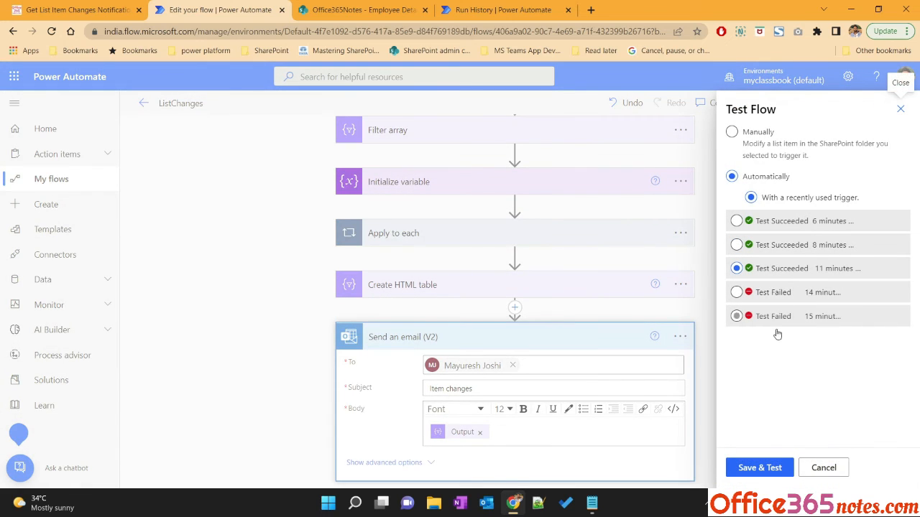
click(769, 468)
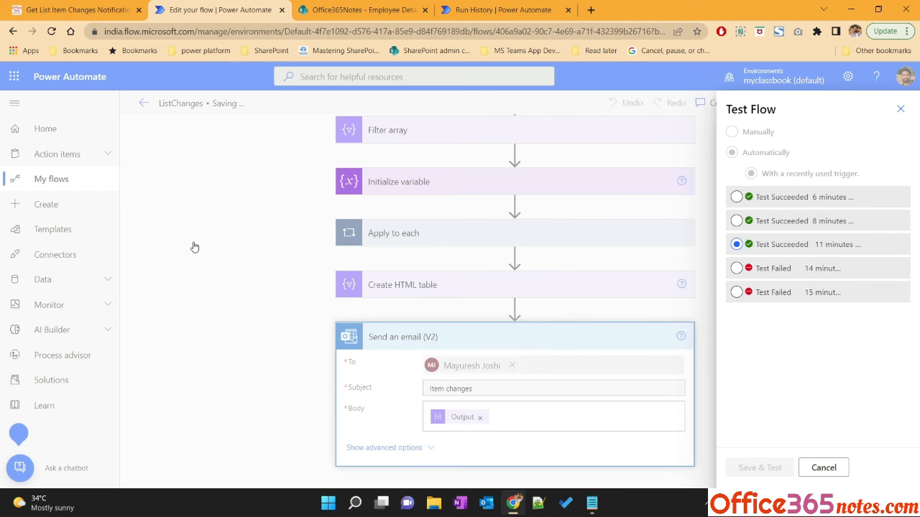
Open Outlook on the web in a new browser tab
click(591, 10)
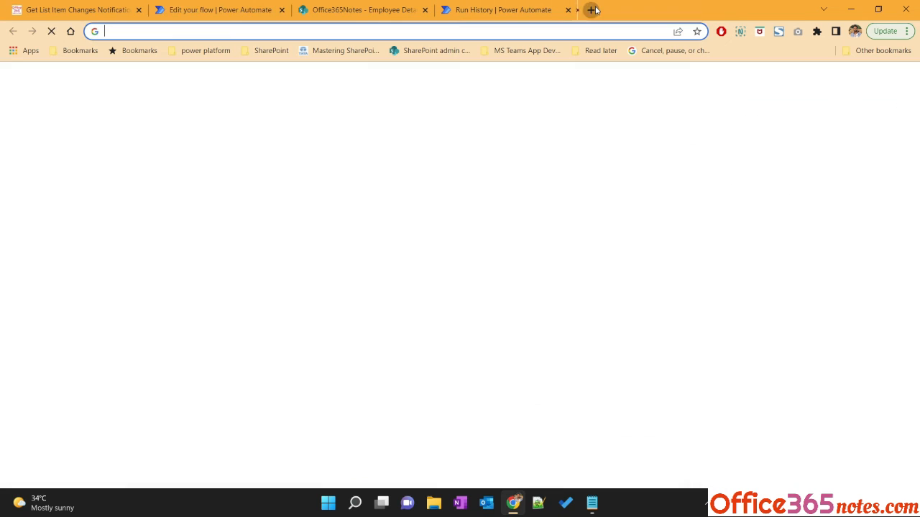
text(out)
key(Return)
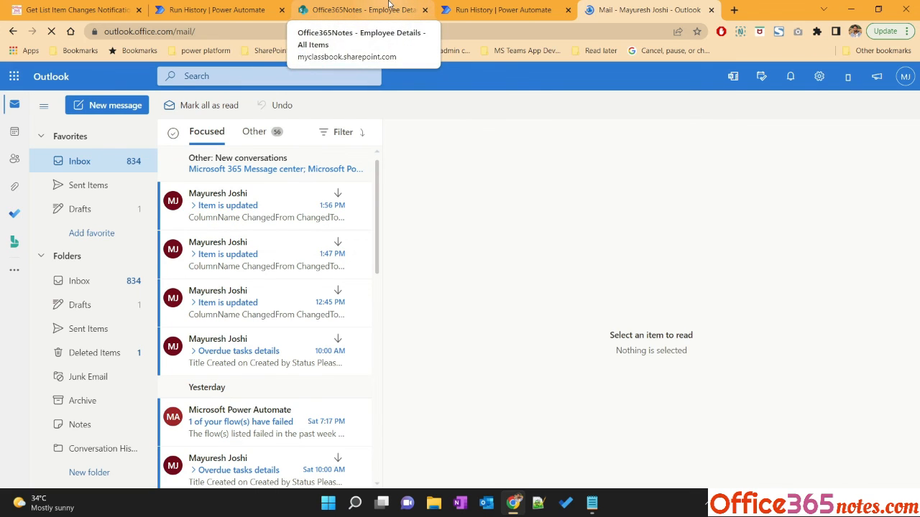
Inspect the successful run's Create HTML table inputs and outputs
click(216, 9)
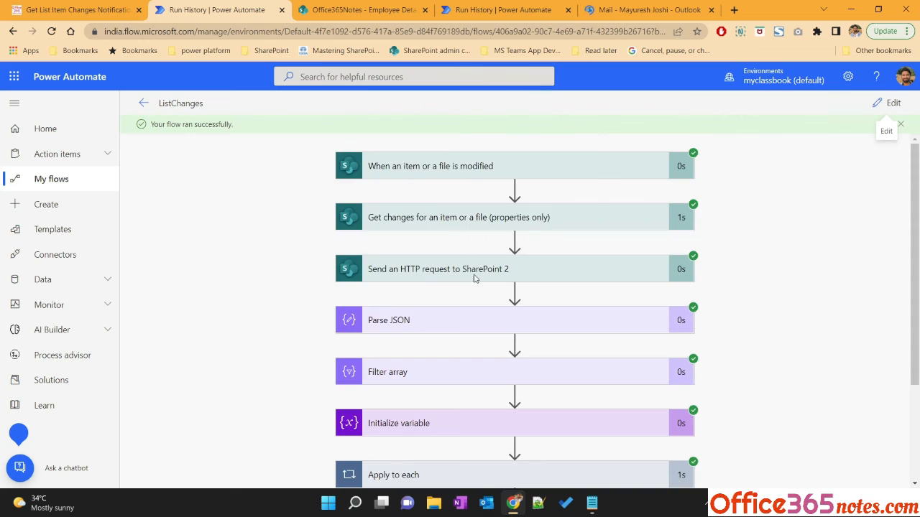
scroll(475, 281, down, 2)
click(430, 388)
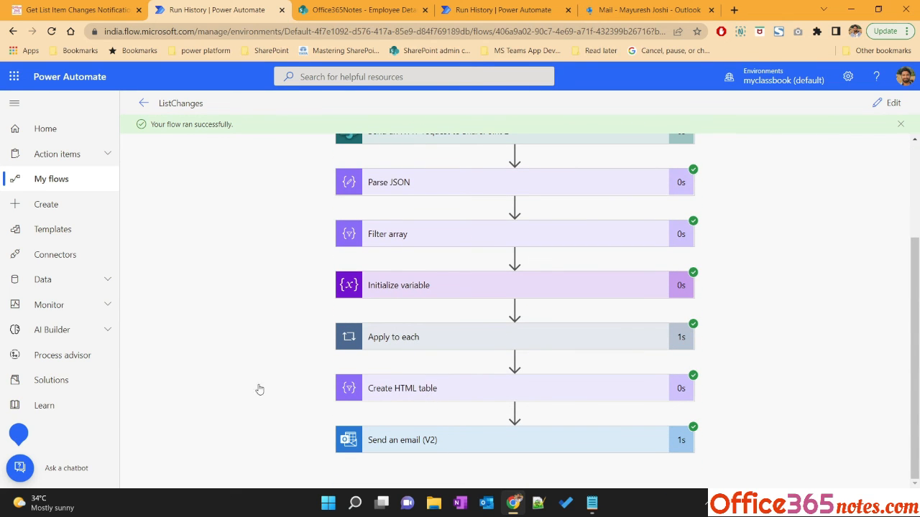
scroll(323, 336, down, 4)
scroll(320, 336, down, 1)
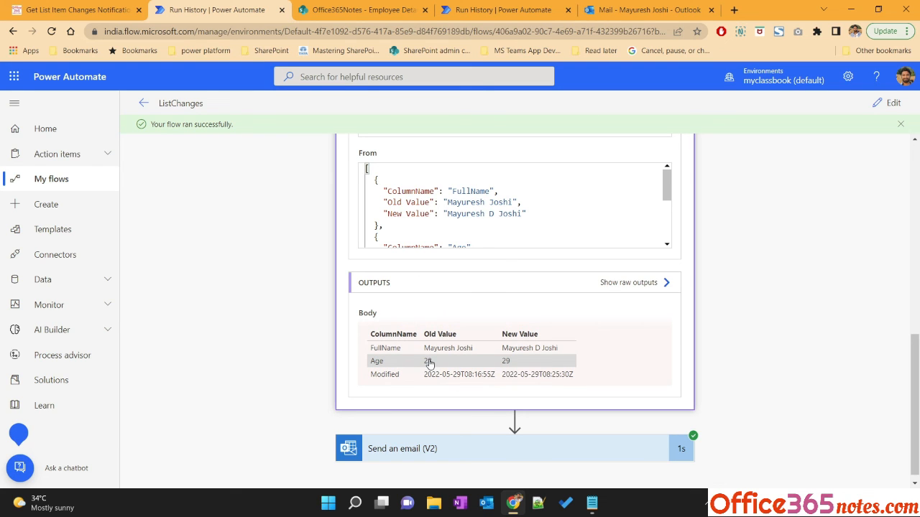
Open the Item changes email and examine its table of column names, old values and new values
click(628, 8)
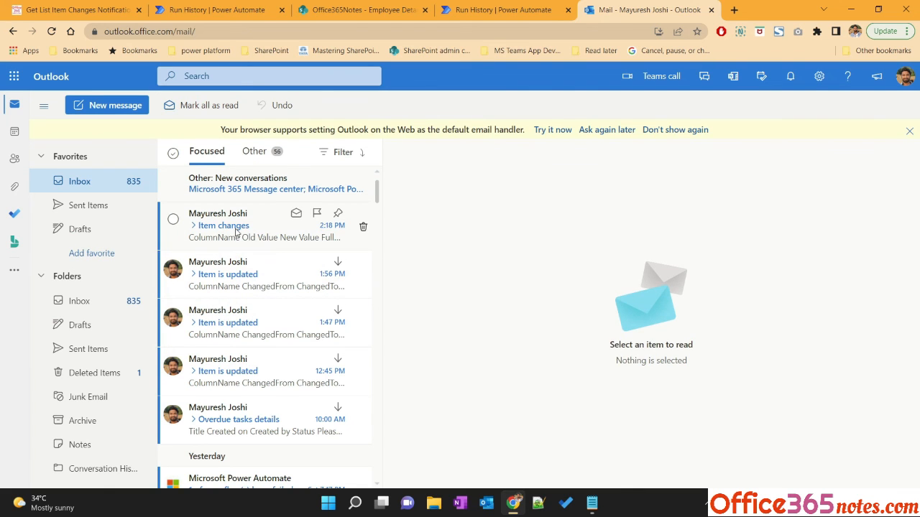
click(232, 232)
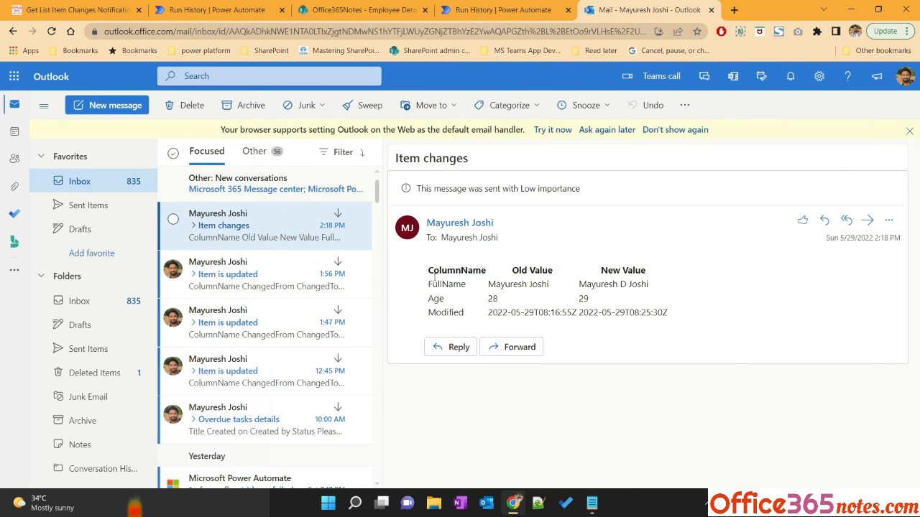
drag(427, 267, 670, 316)
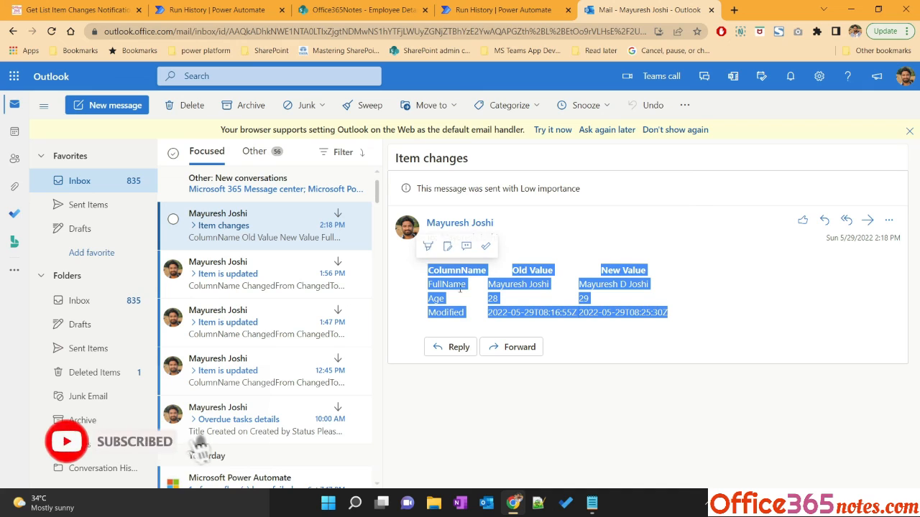
click(583, 352)
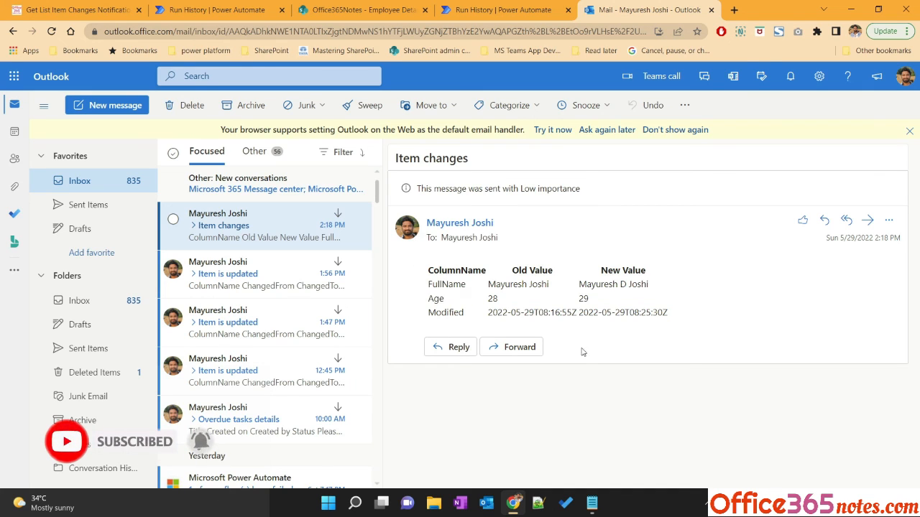
double_click(436, 299)
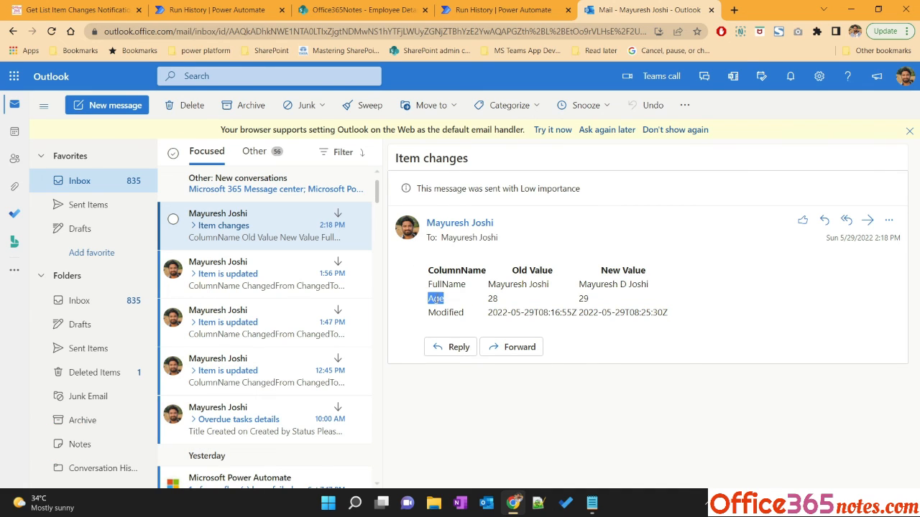
double_click(493, 298)
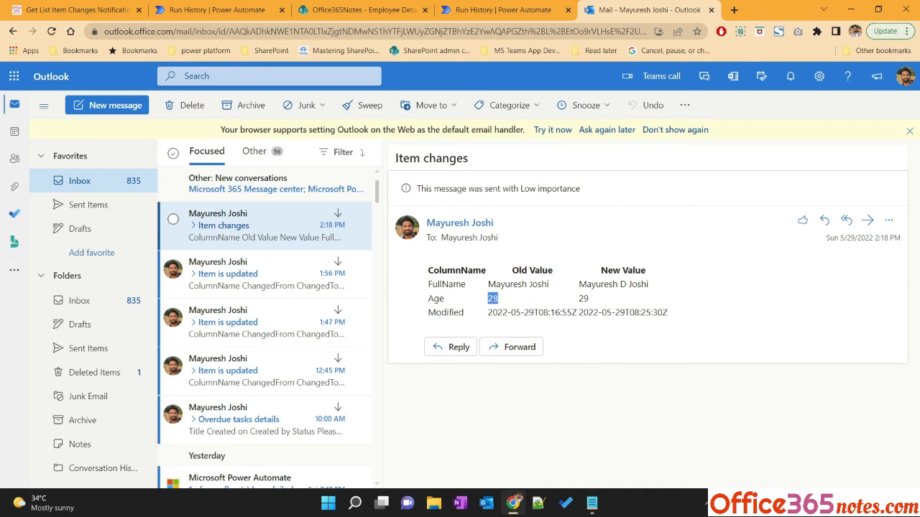
double_click(583, 299)
click(498, 286)
drag(490, 284, 653, 290)
double_click(459, 312)
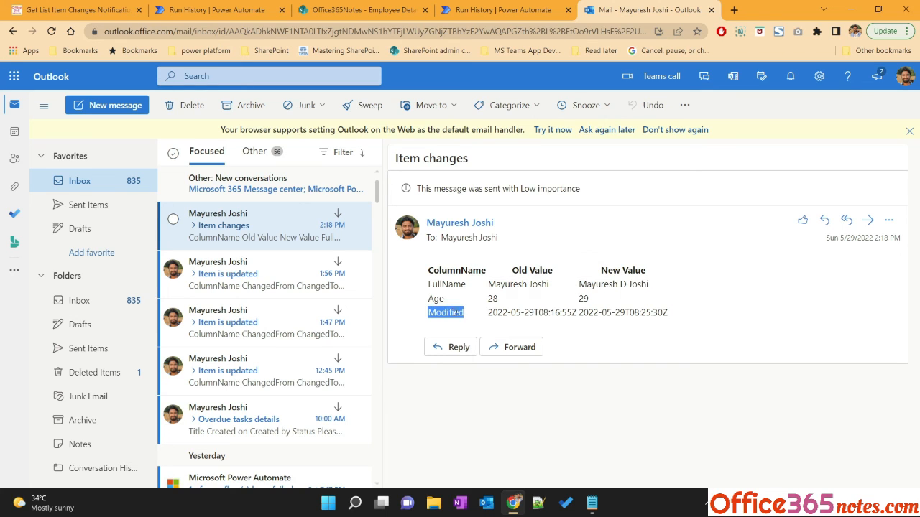
drag(488, 312, 661, 313)
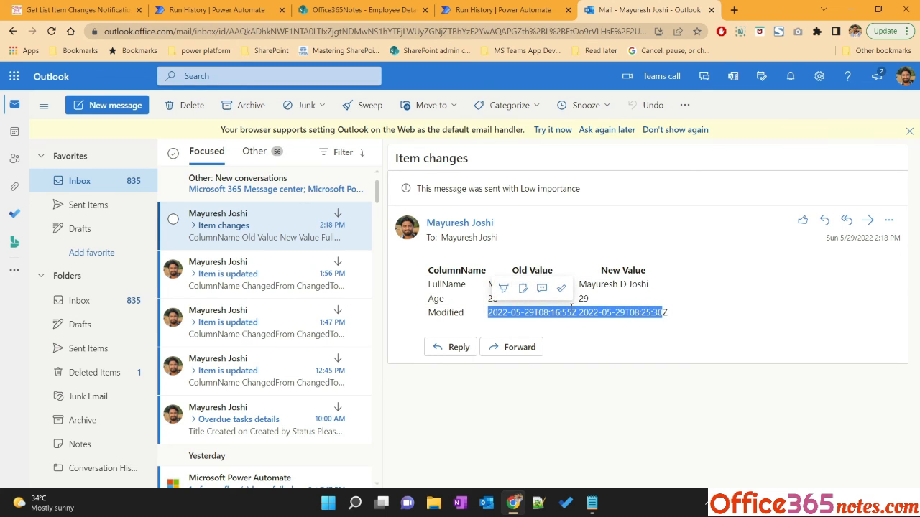
Check the Employee Details list and the earlier run's history of the flow
click(363, 8)
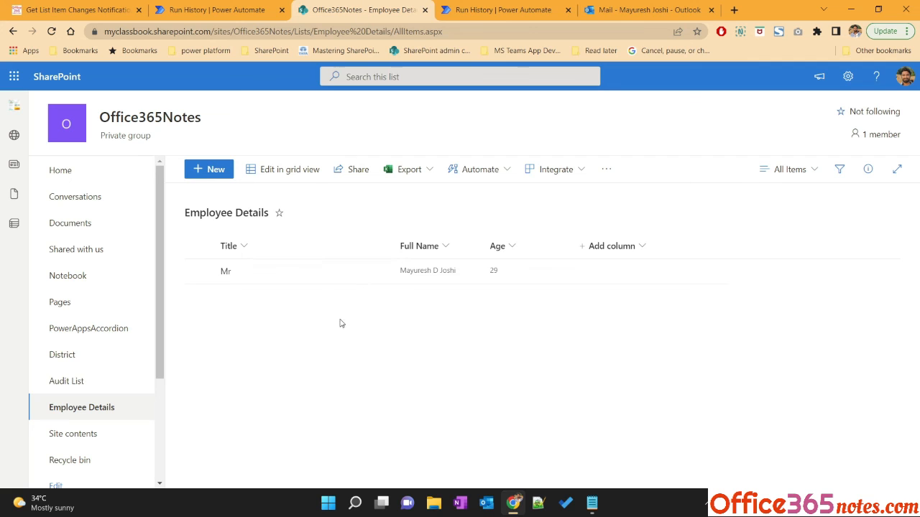
click(489, 9)
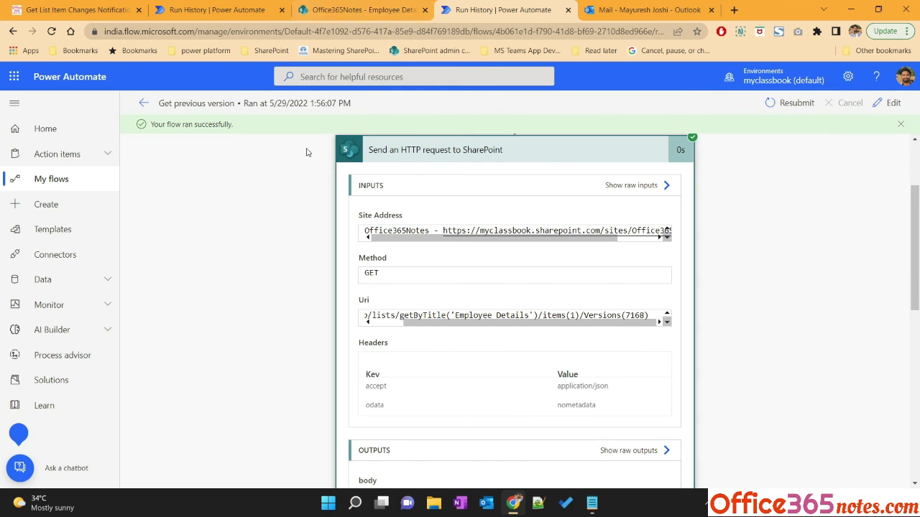
click(338, 268)
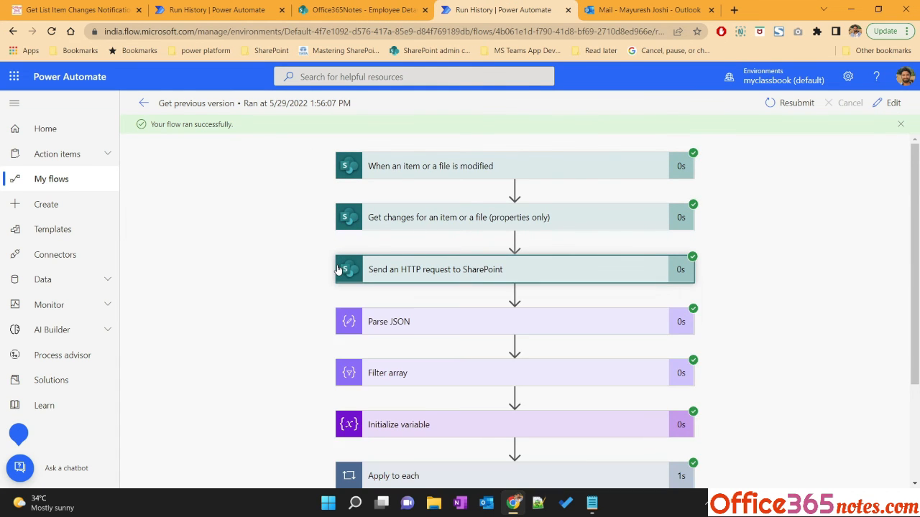
scroll(328, 349, down, 2)
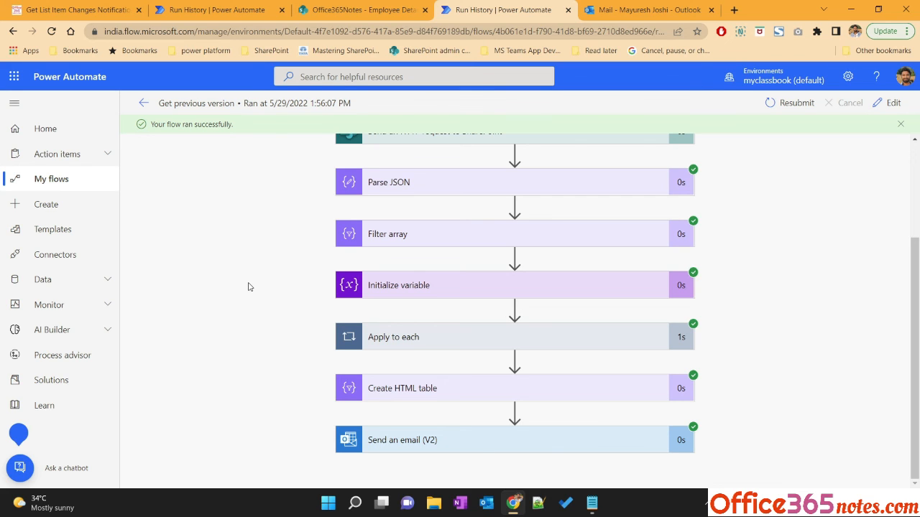
Browse back through the tutorial's earlier steps
click(82, 14)
scroll(288, 225, up, 9)
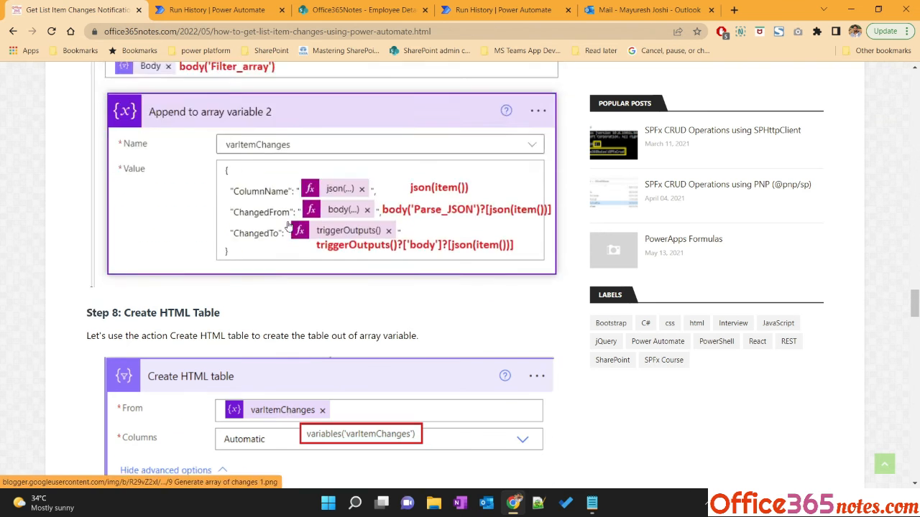
scroll(289, 226, up, 15)
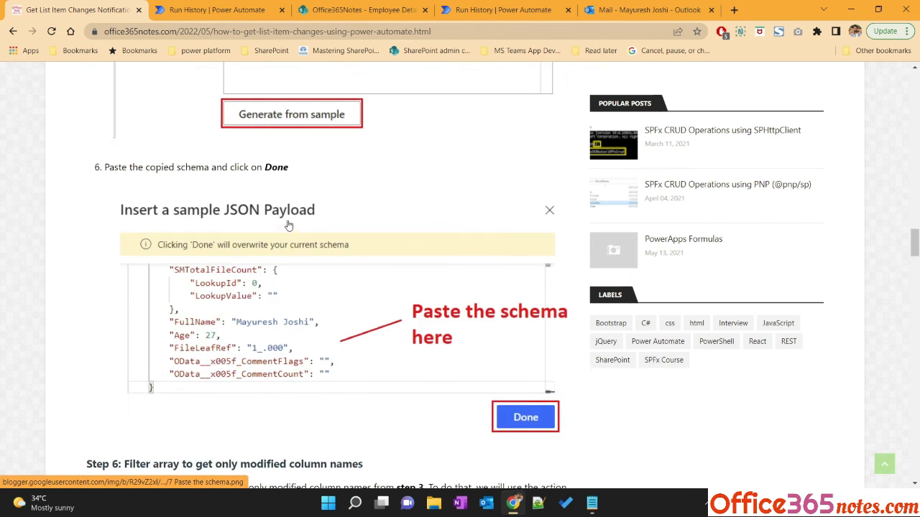
scroll(288, 226, down, 4)
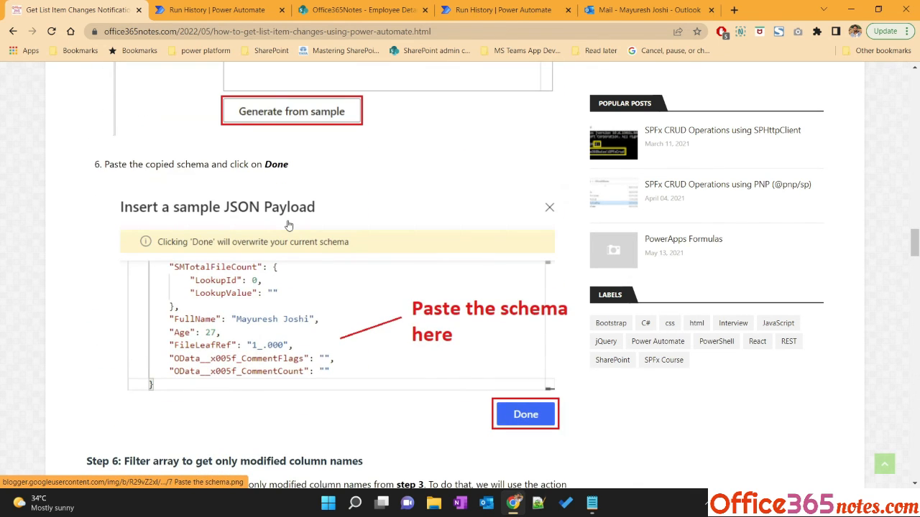